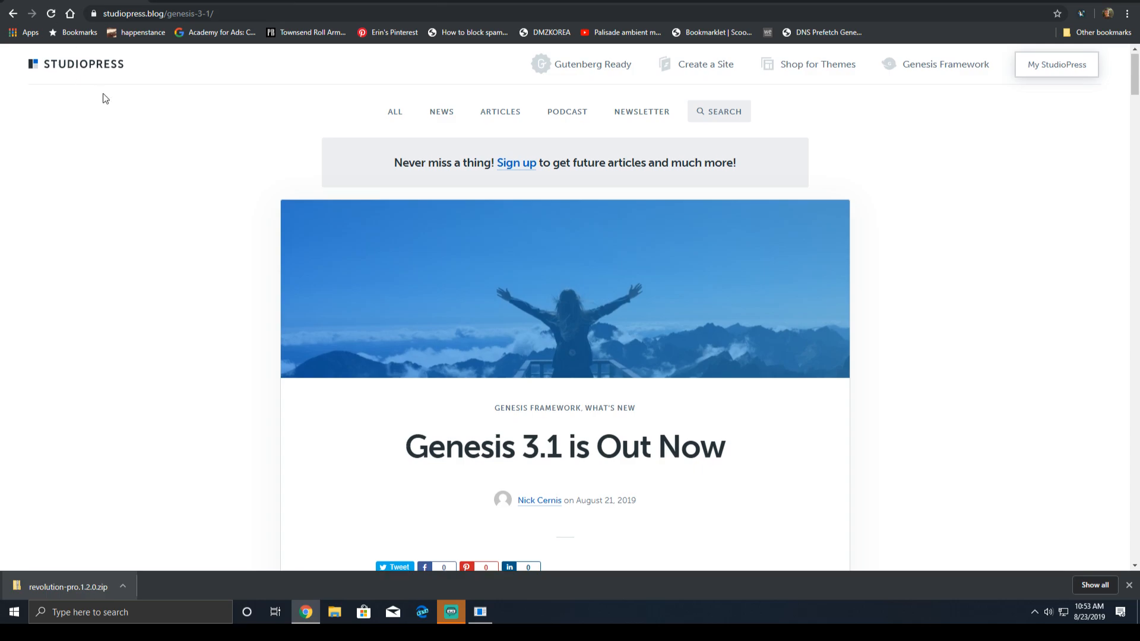
- Read the Genesis 3.1 announcement from its highlights through the footer credits and Genesis sidebar features
scroll(89, 145, down, 6)
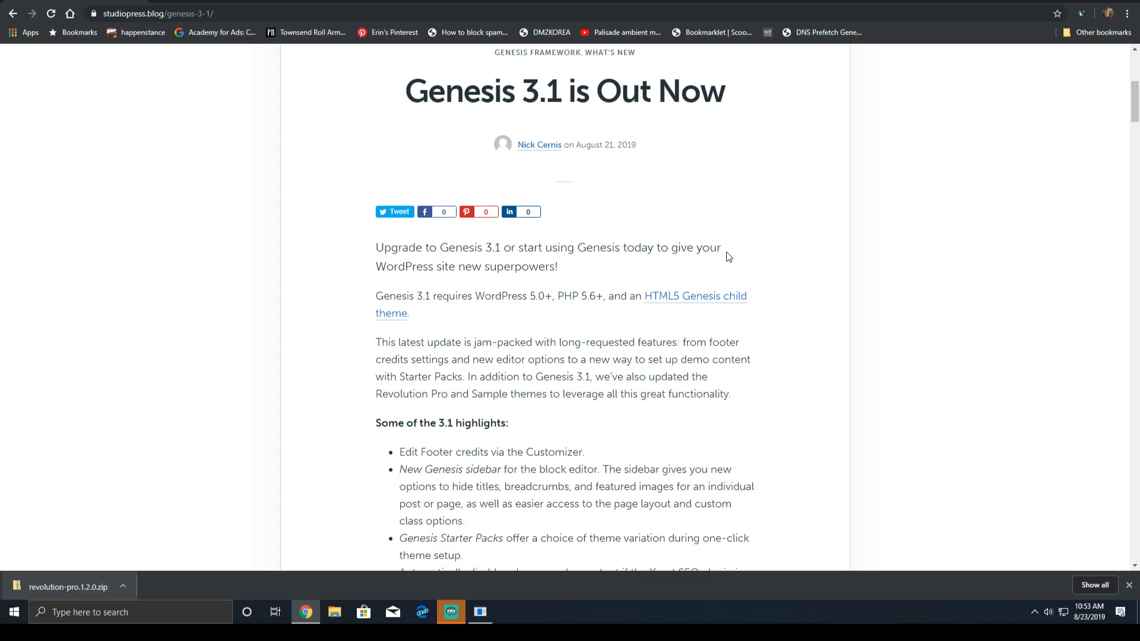
scroll(721, 297, down, 4)
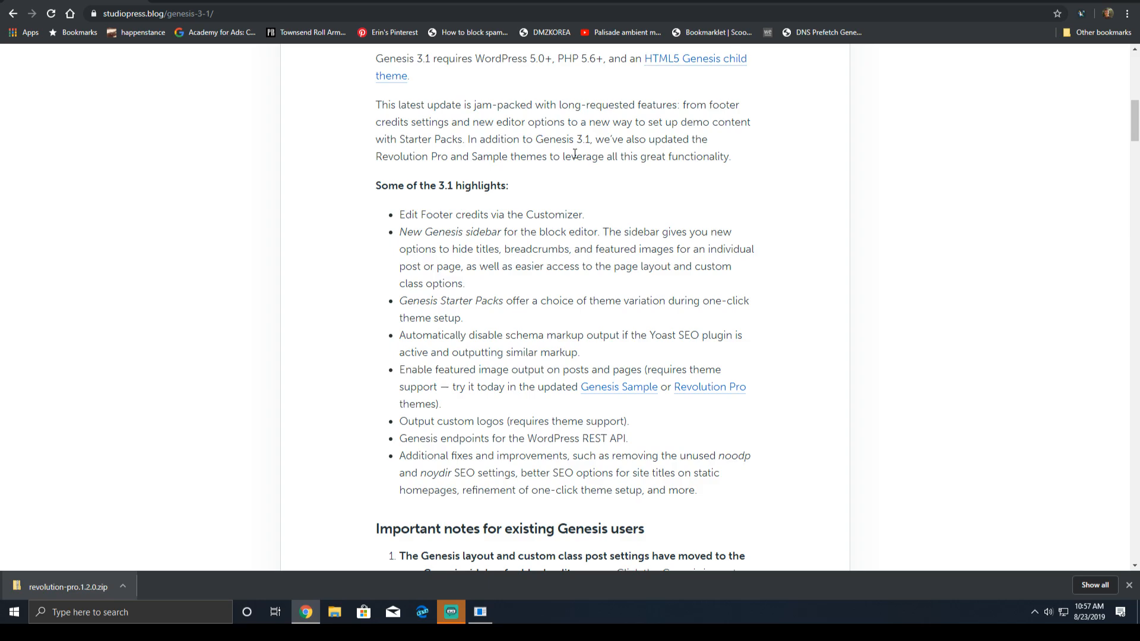
scroll(575, 154, down, 15)
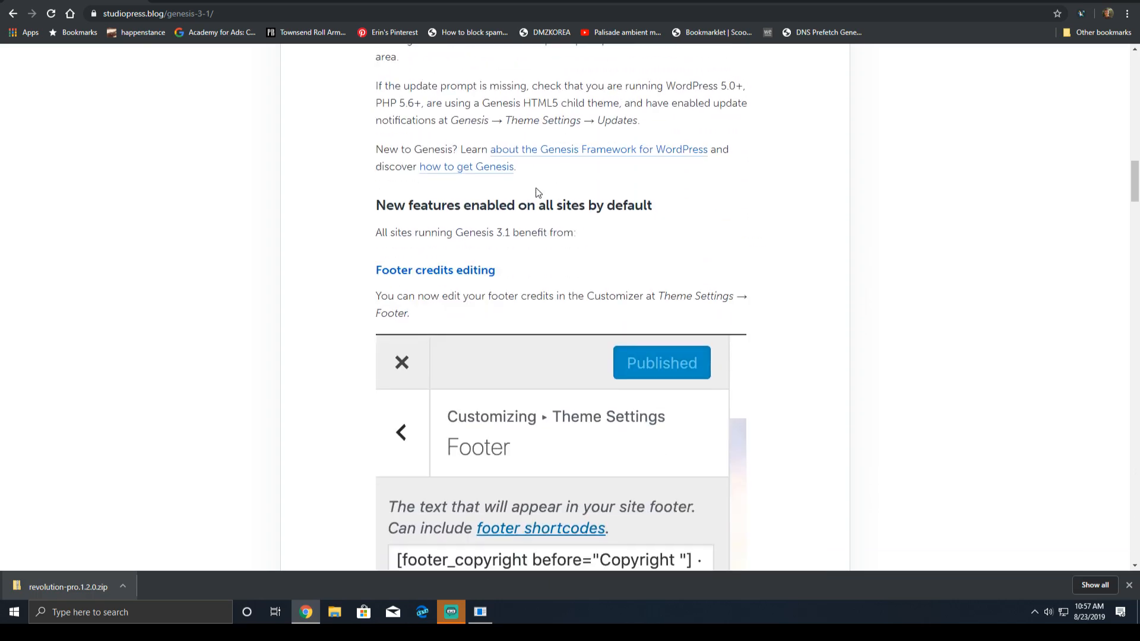
scroll(504, 211, down, 15)
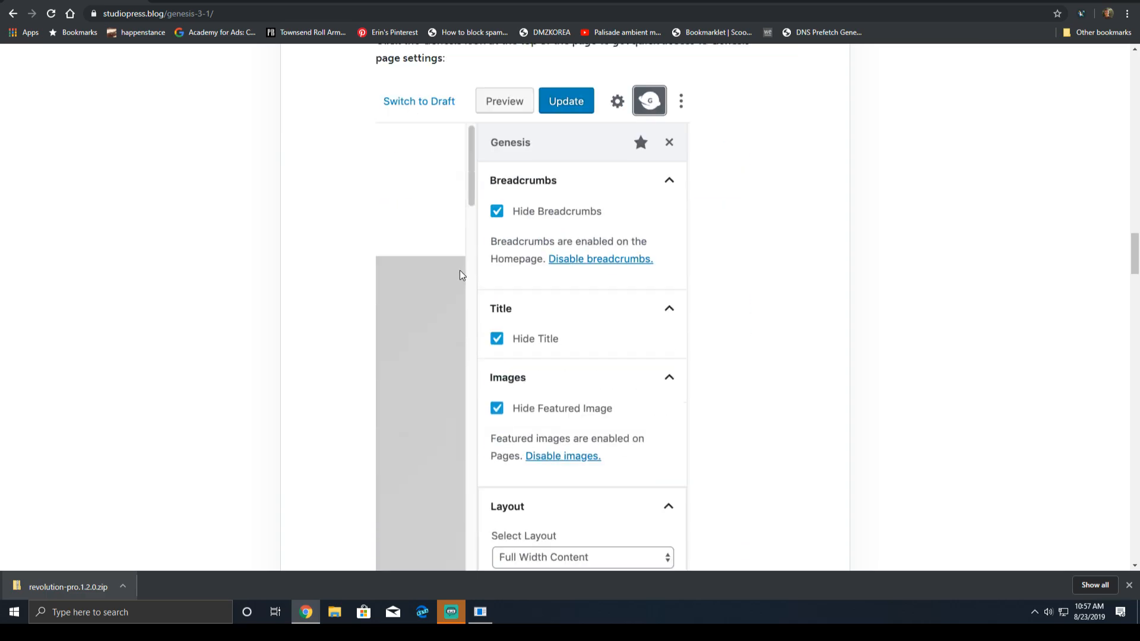
scroll(460, 274, down, 15)
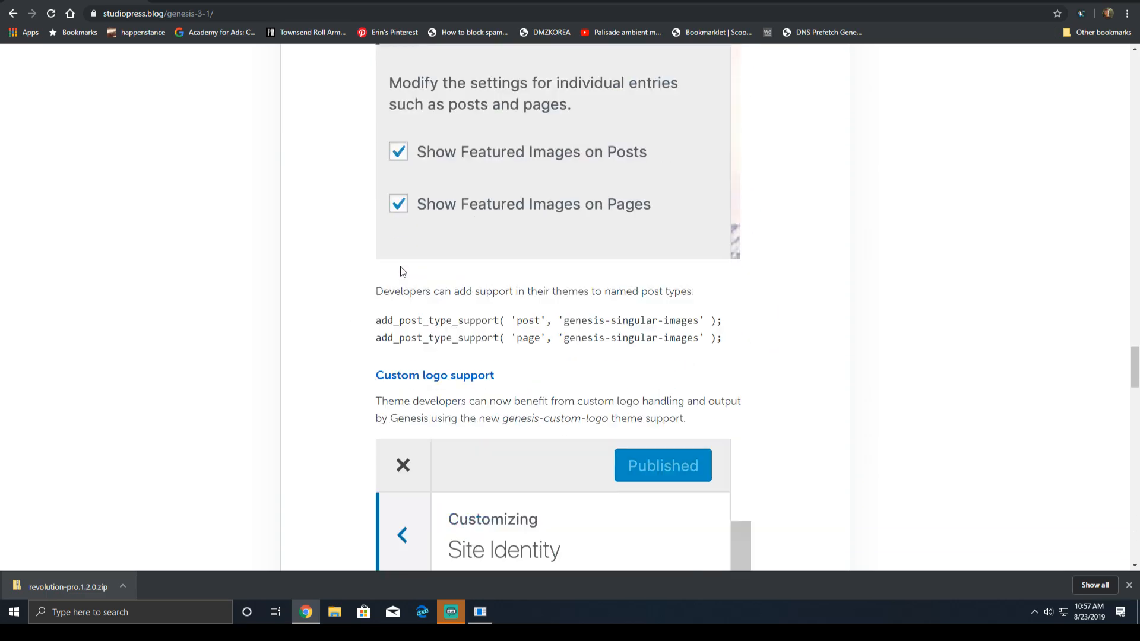
- Review the article's sections on featured image support for posts and pages, custom logo support and Genesis Starter Packs
scroll(400, 272, down, 2)
scroll(420, 247, up, 2)
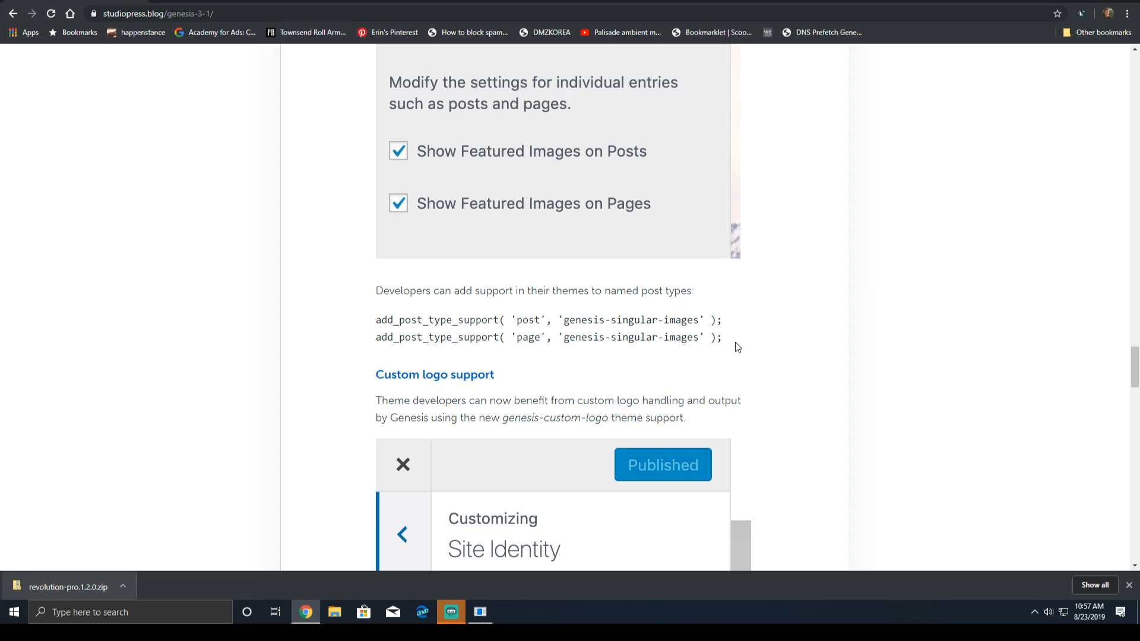
drag(735, 342, 533, 348)
click(728, 361)
scroll(601, 226, up, 3)
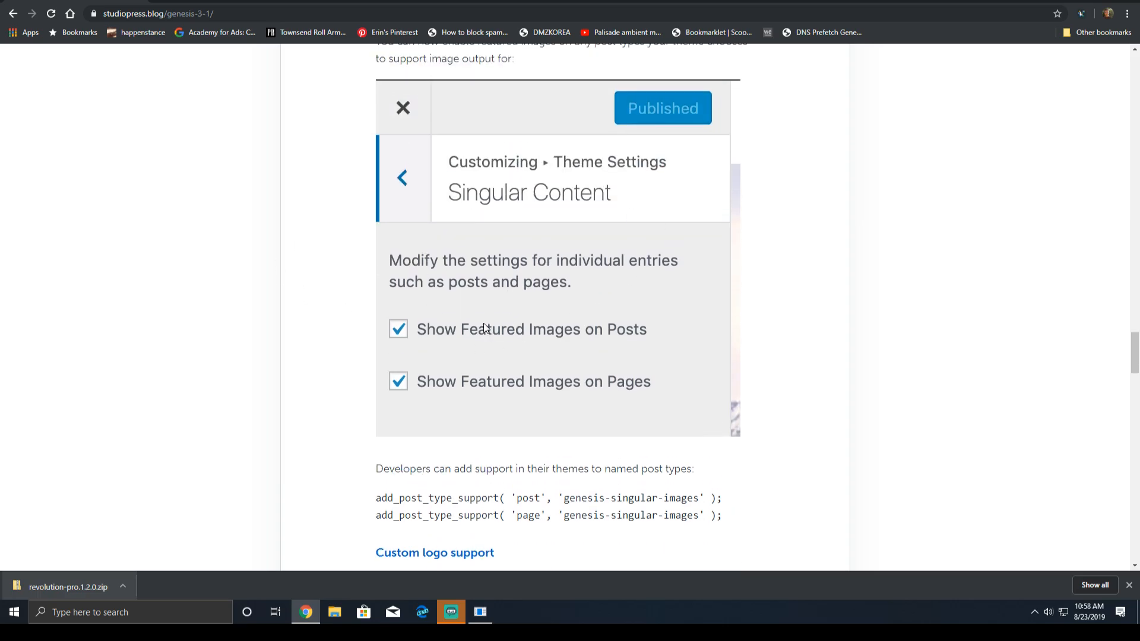
scroll(484, 323, down, 13)
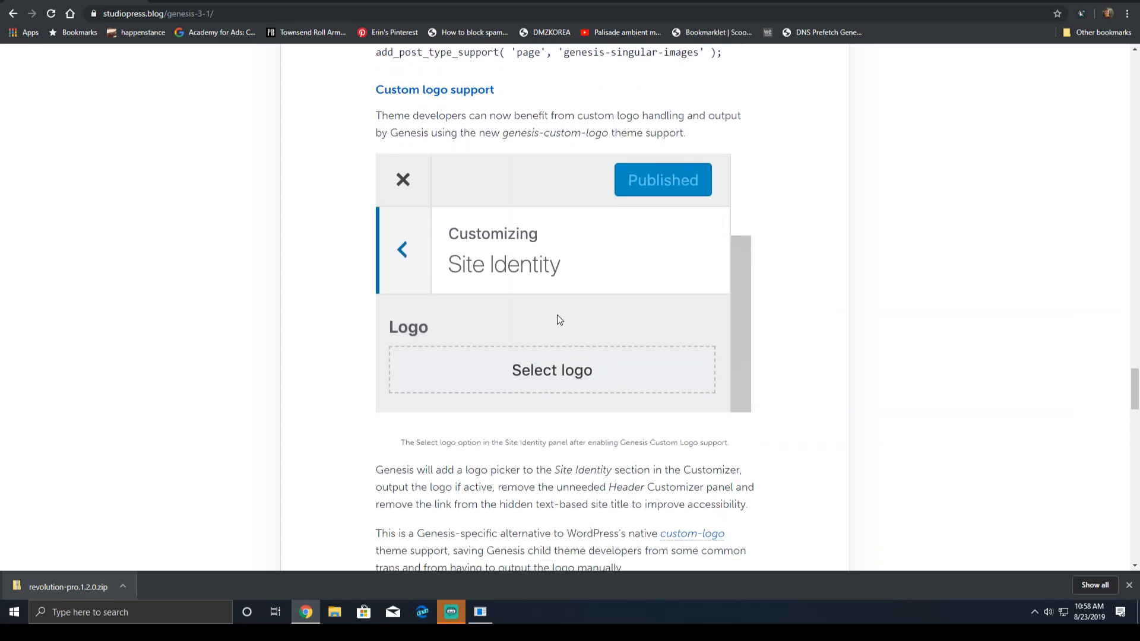
scroll(535, 372, down, 3)
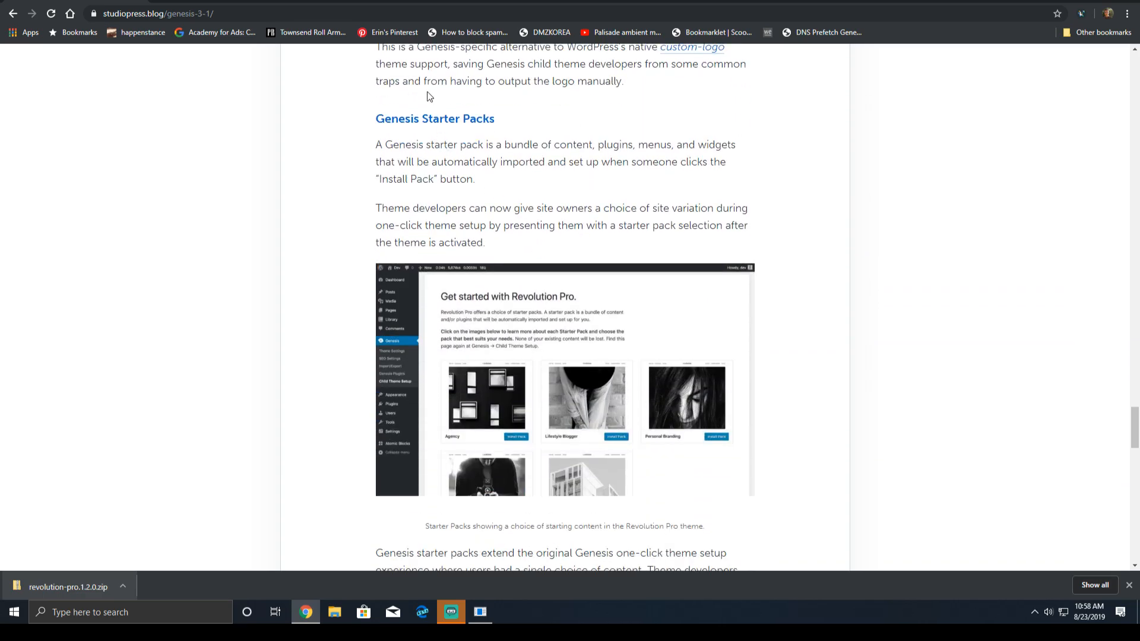
- Log back in to the staging site's WordPress admin and browse the Revolution Pro starter packs
click(377, 2)
click(631, 324)
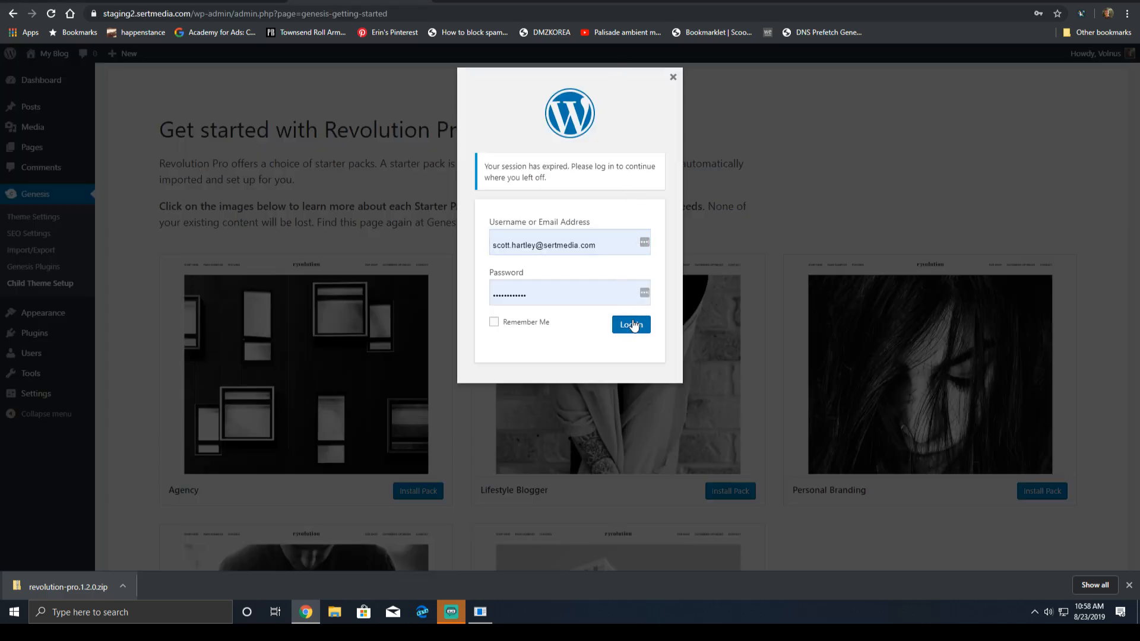
scroll(638, 145, down, 2)
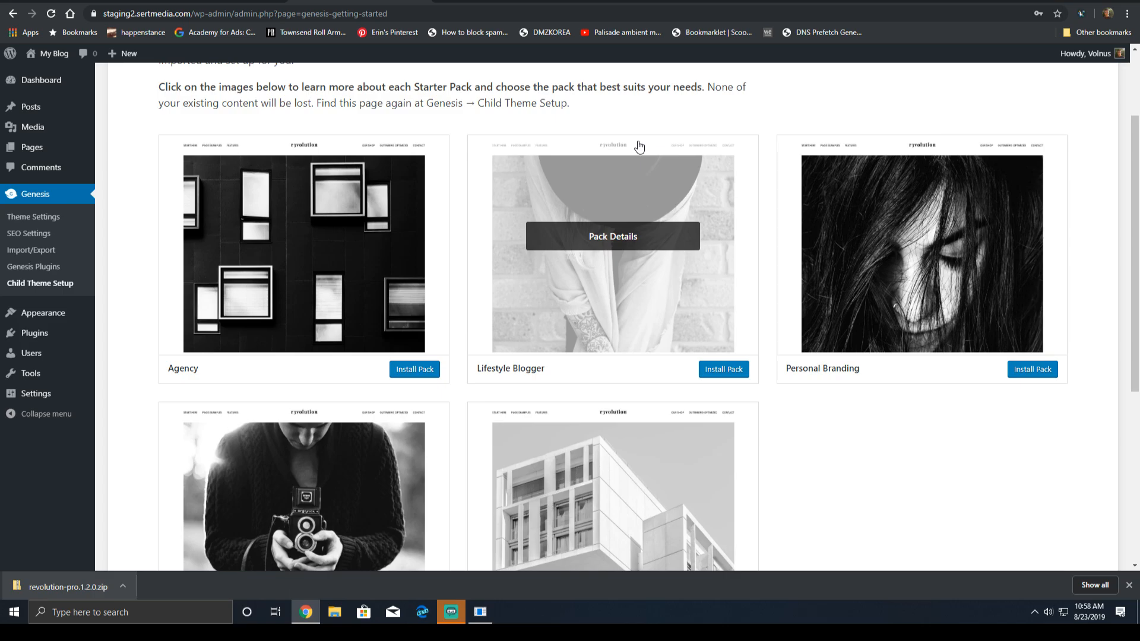
scroll(527, 305, down, 4)
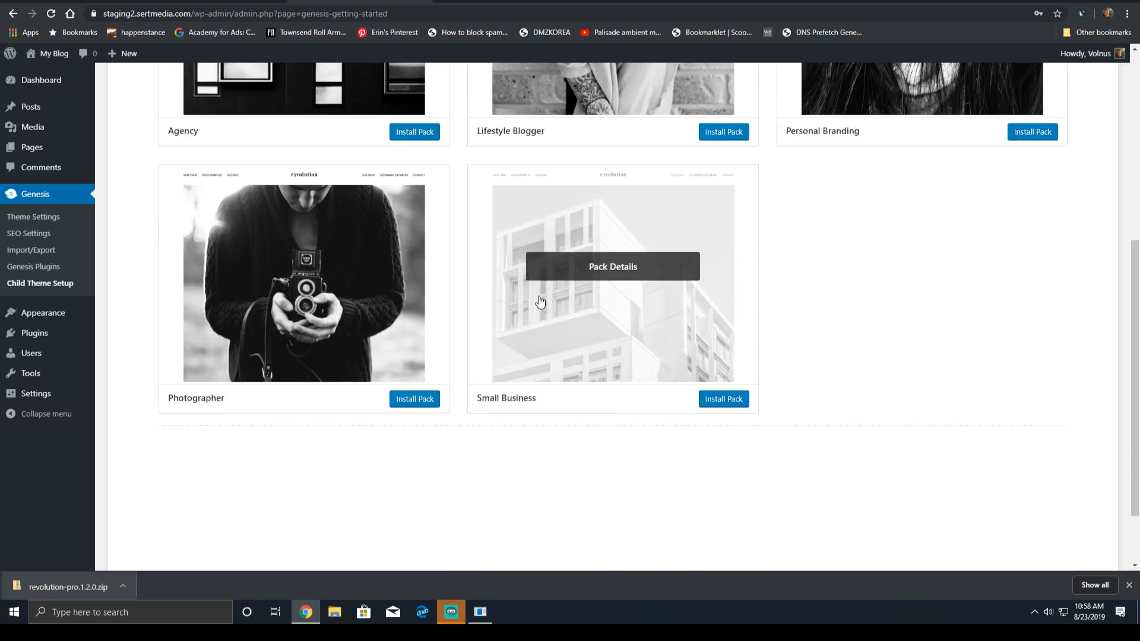
scroll(555, 308, down, 1)
scroll(867, 113, up, 3)
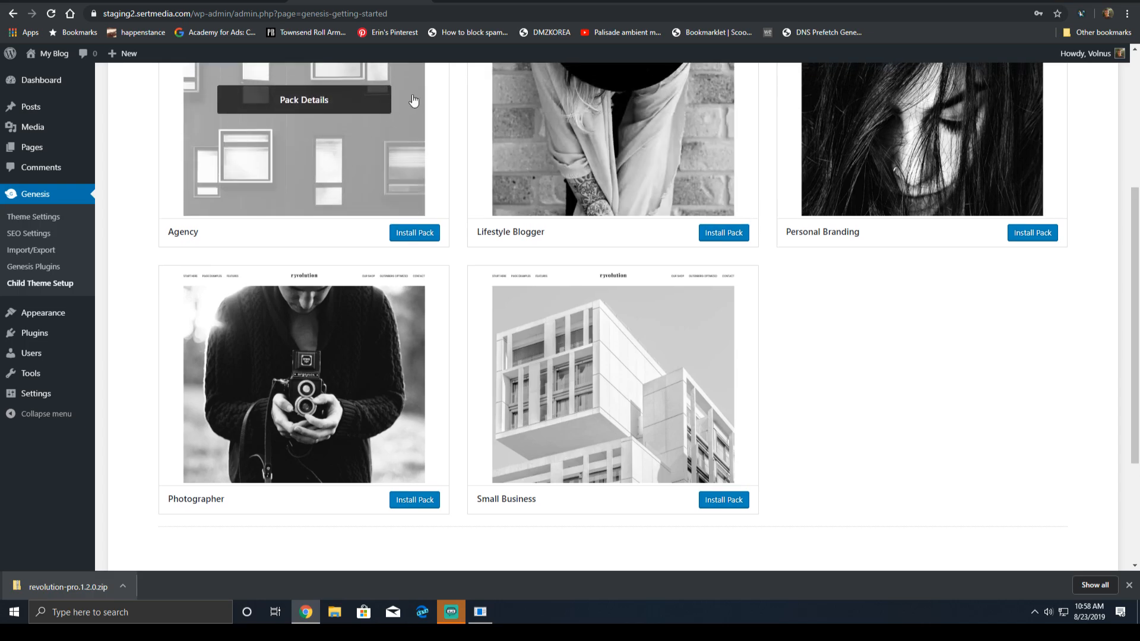
scroll(385, 167, up, 1)
scroll(375, 181, up, 1)
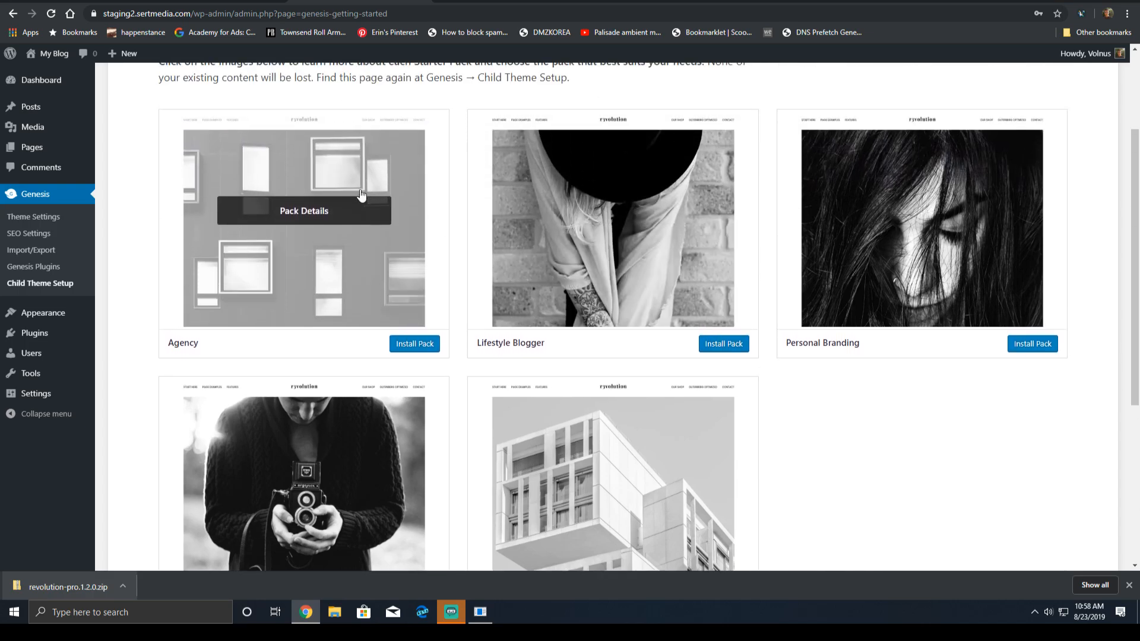
scroll(359, 214, up, 1)
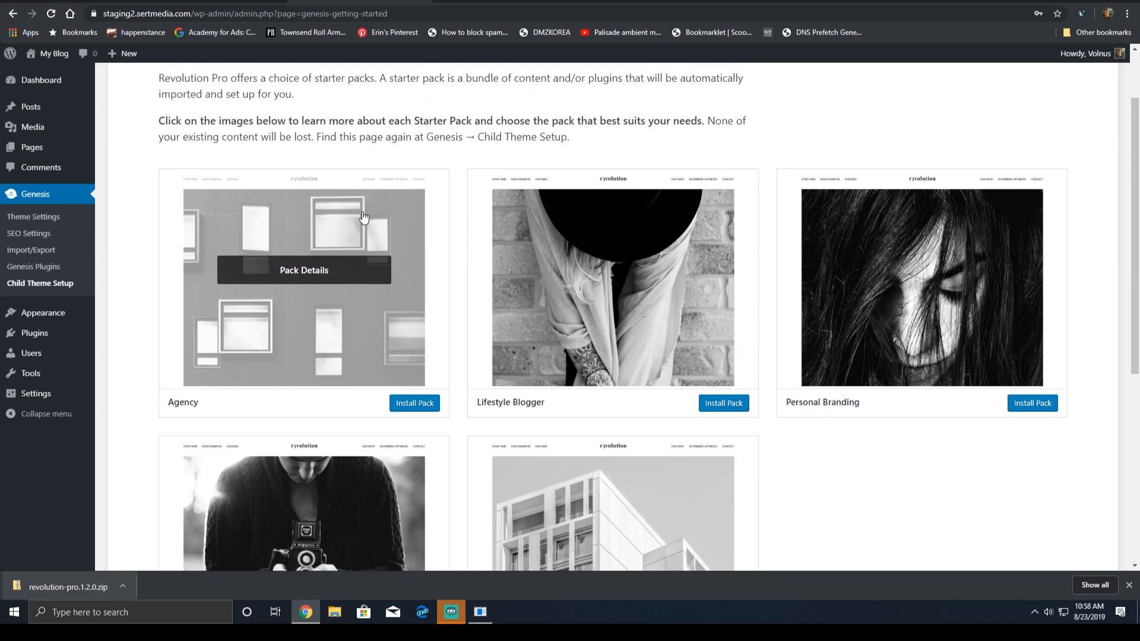
- Inspect the pack details of the Agency, Lifestyle Blogger and Personal Branding starter packs, closing each one
click(369, 257)
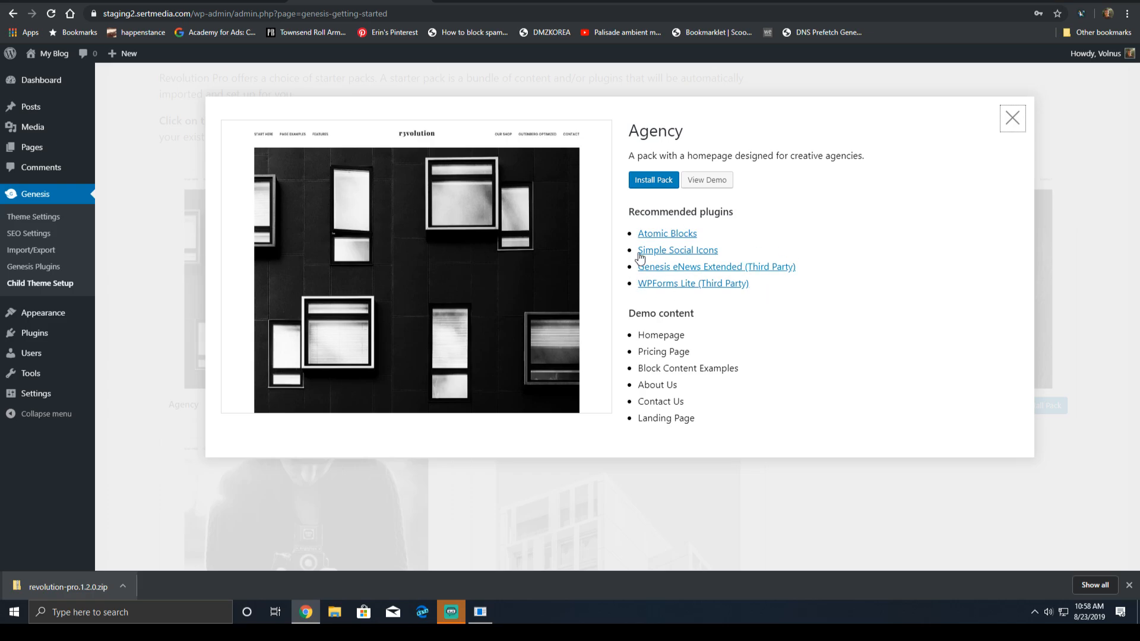
key(Escape)
double_click(682, 309)
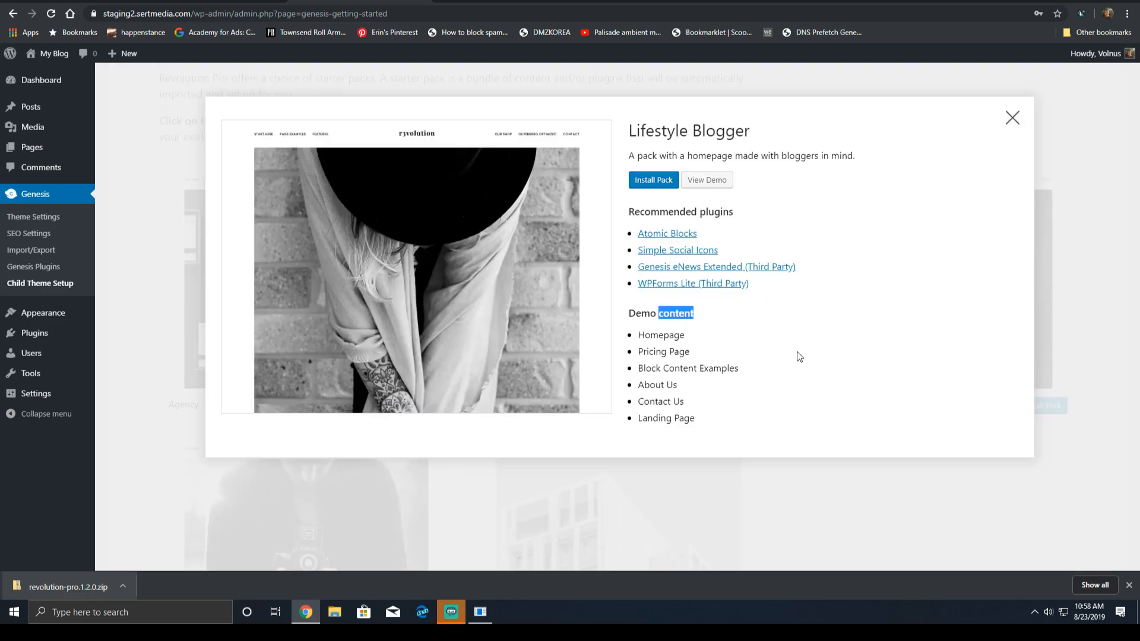
click(710, 378)
key(Escape)
click(368, 285)
key(Escape)
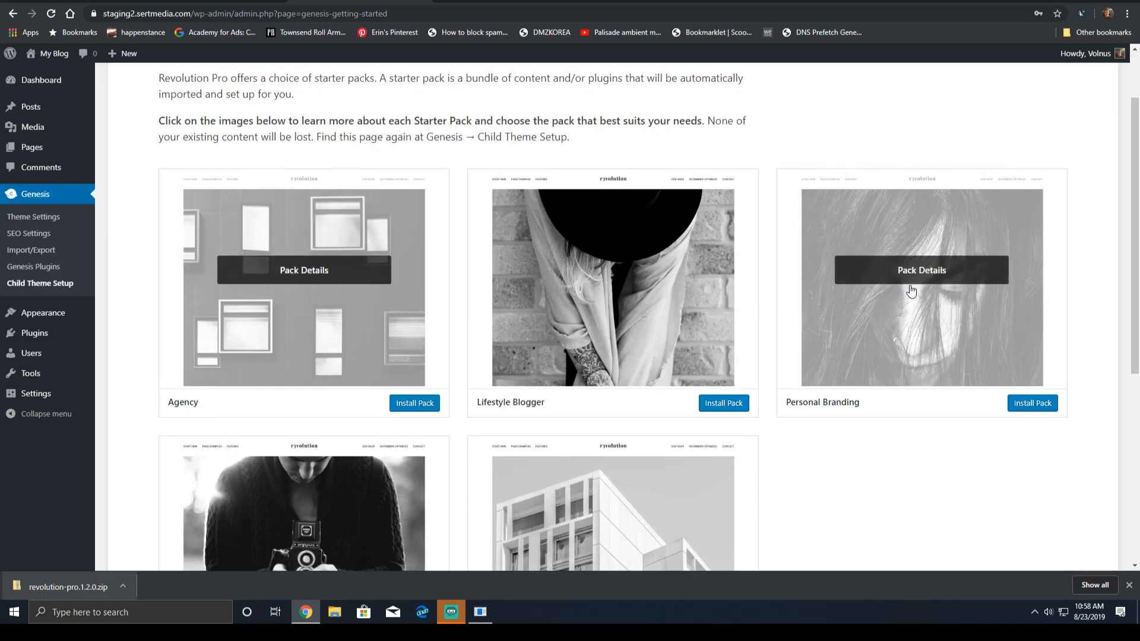
click(920, 291)
key(Escape)
- Inspect the pack details of the Small Business and Photographer starter packs, closing each one
scroll(695, 430, down, 2)
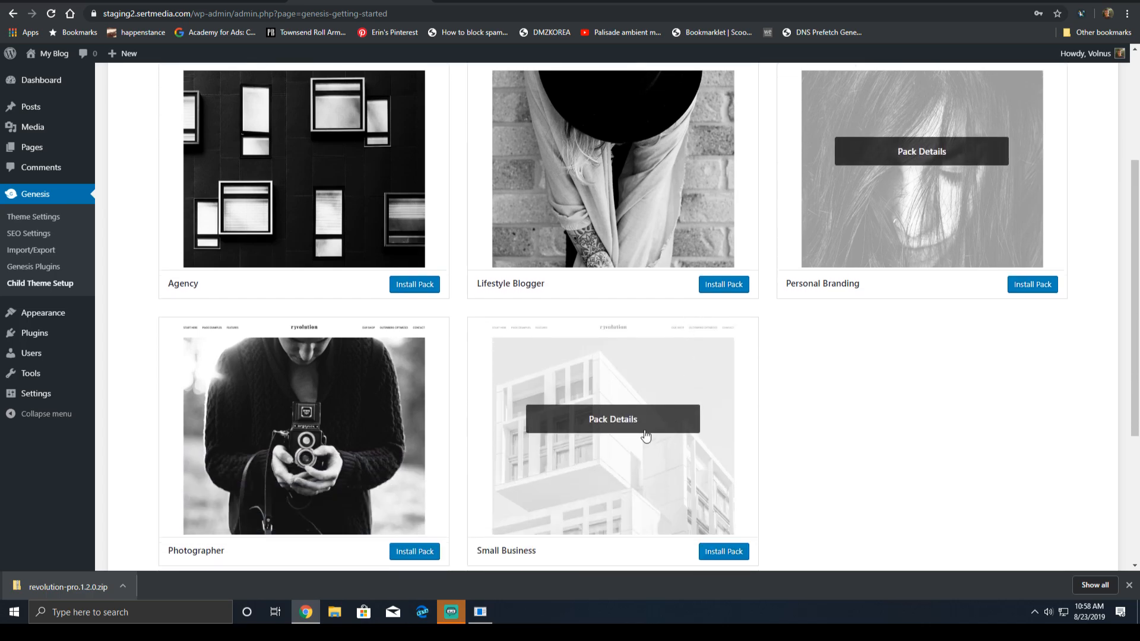
click(618, 423)
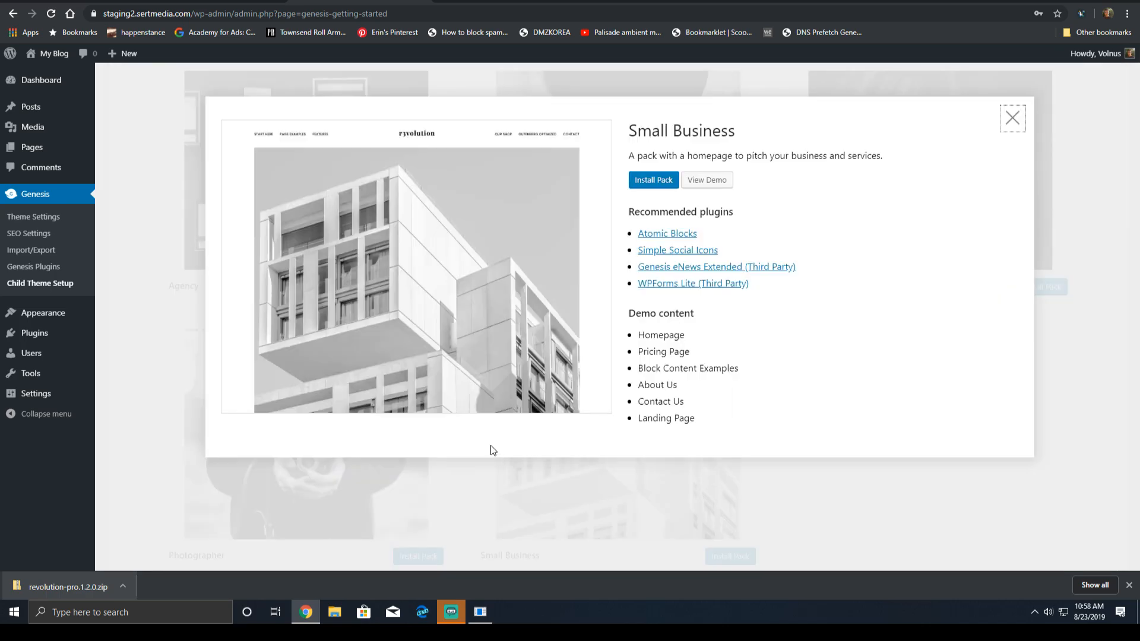
key(Escape)
click(364, 469)
key(Escape)
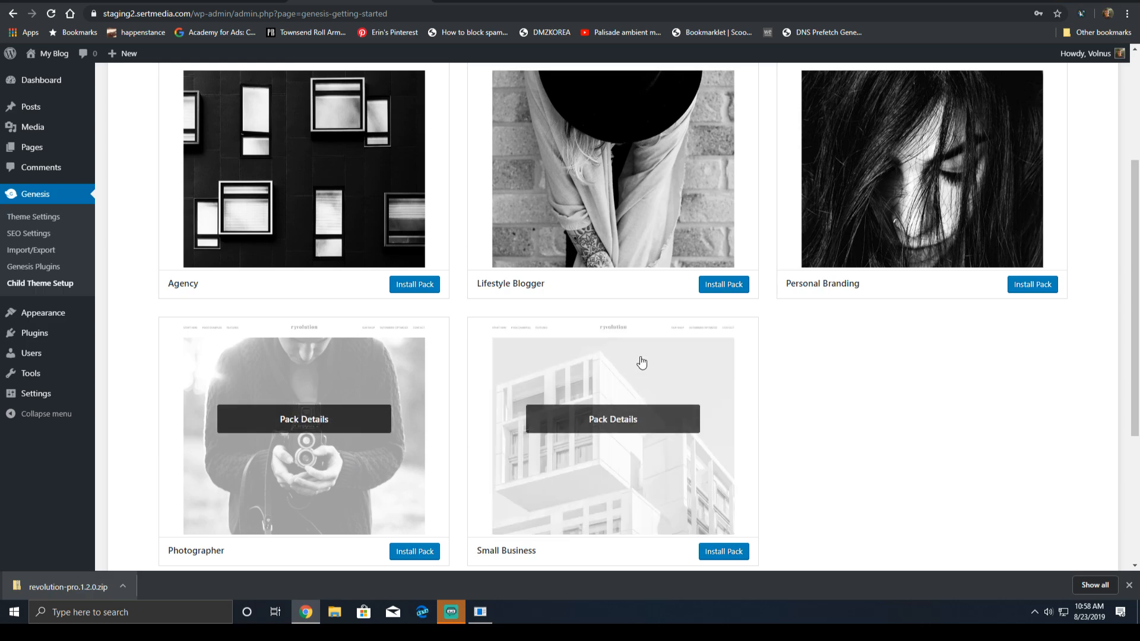
- Open the live demos of the Photographer and Small Business starter packs from their pack details
click(364, 386)
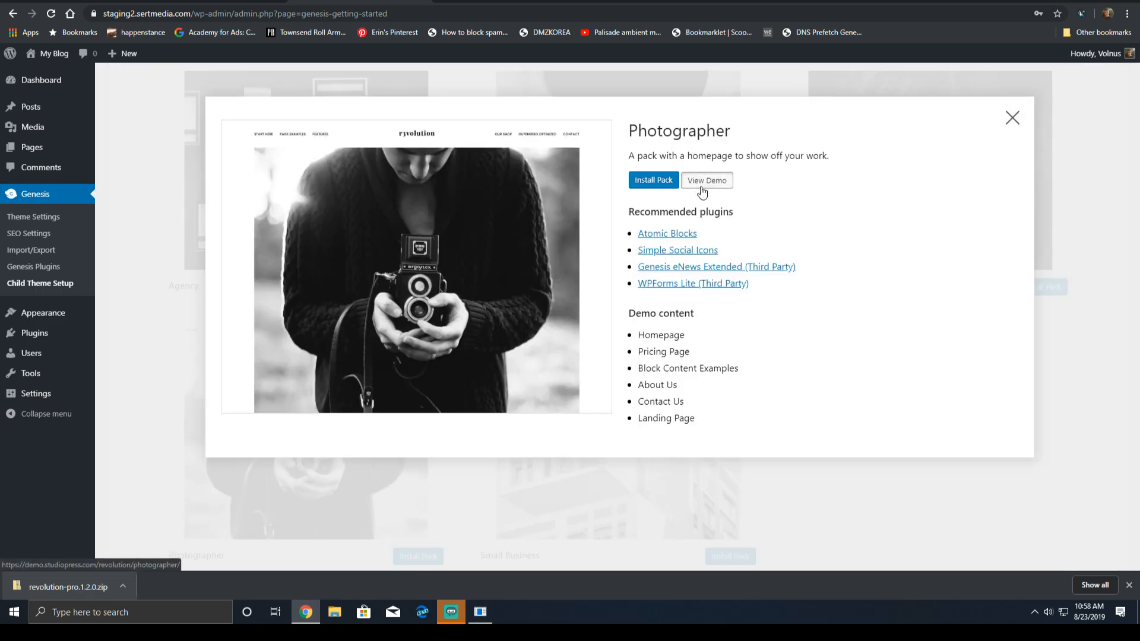
click(1012, 118)
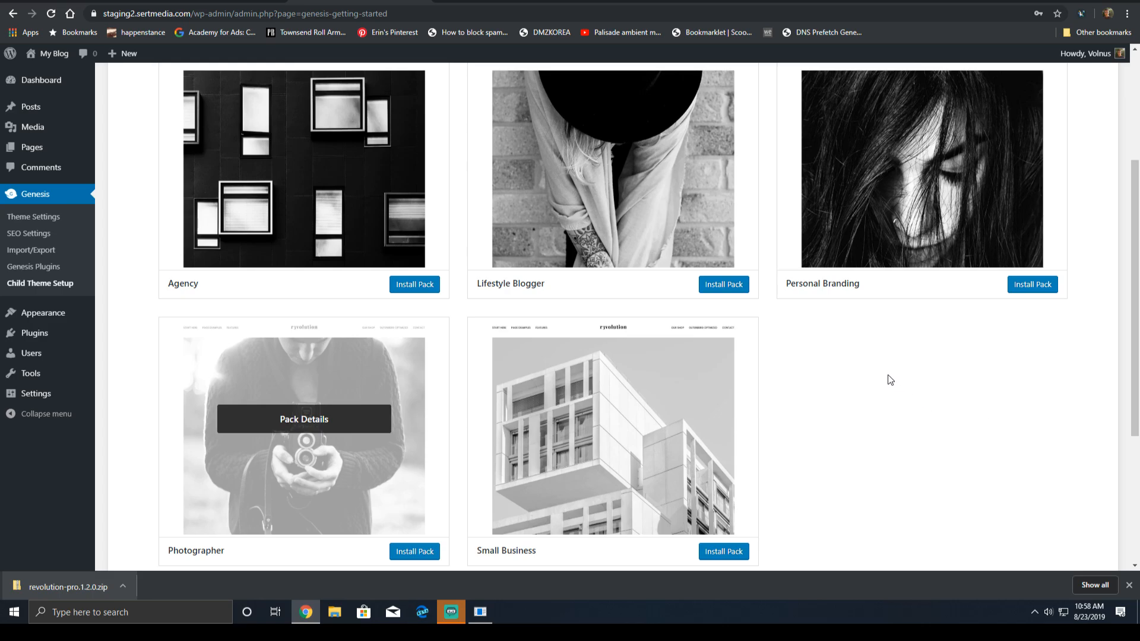
scroll(809, 398, down, 2)
click(654, 348)
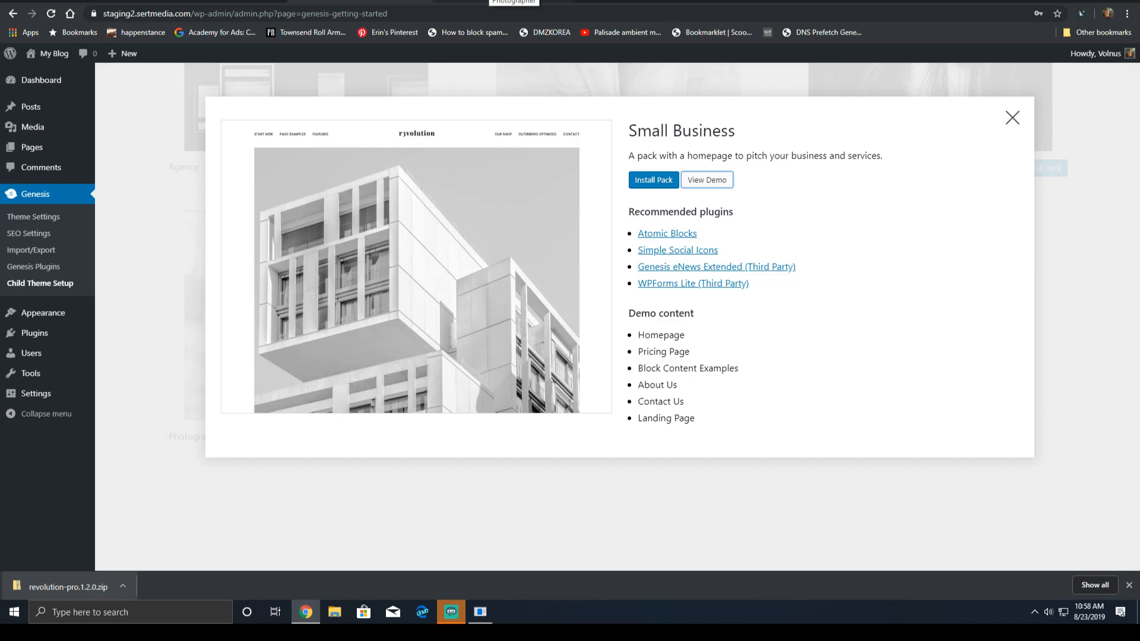
- Review the Photographer demo's homepage from the hero image down to the Work with us section
click(504, 3)
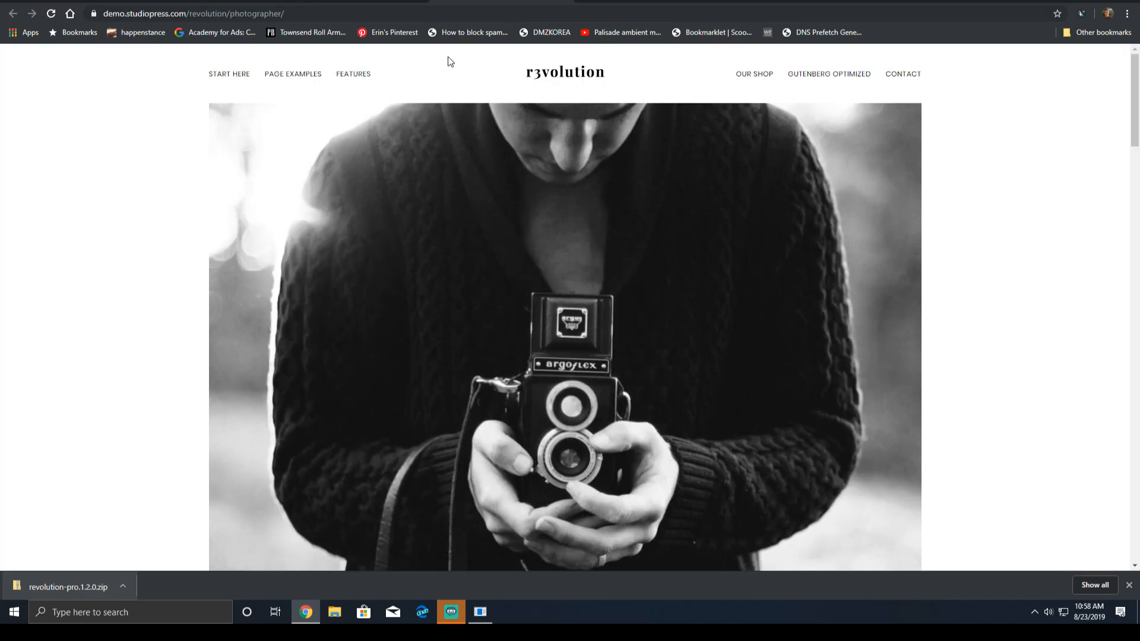
click(644, 2)
click(510, 2)
scroll(190, 281, down, 7)
scroll(183, 273, down, 7)
scroll(170, 271, up, 5)
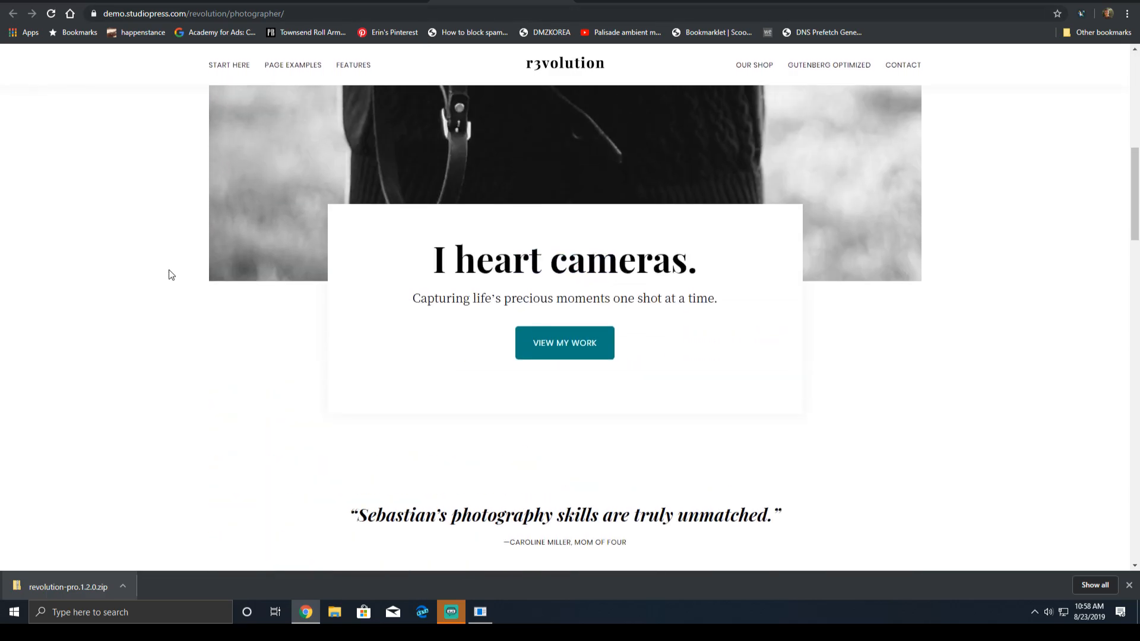
scroll(584, 295, down, 15)
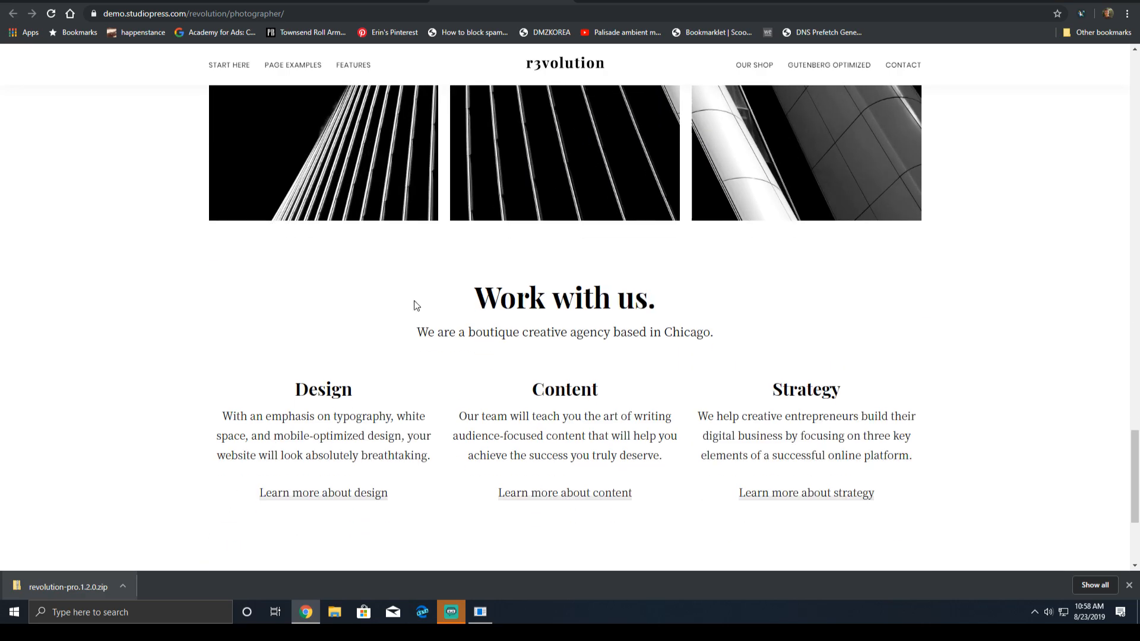
scroll(417, 306, down, 4)
- Review the Small Business demo's homepage down to its footer and return to the Latest Work section
click(644, 3)
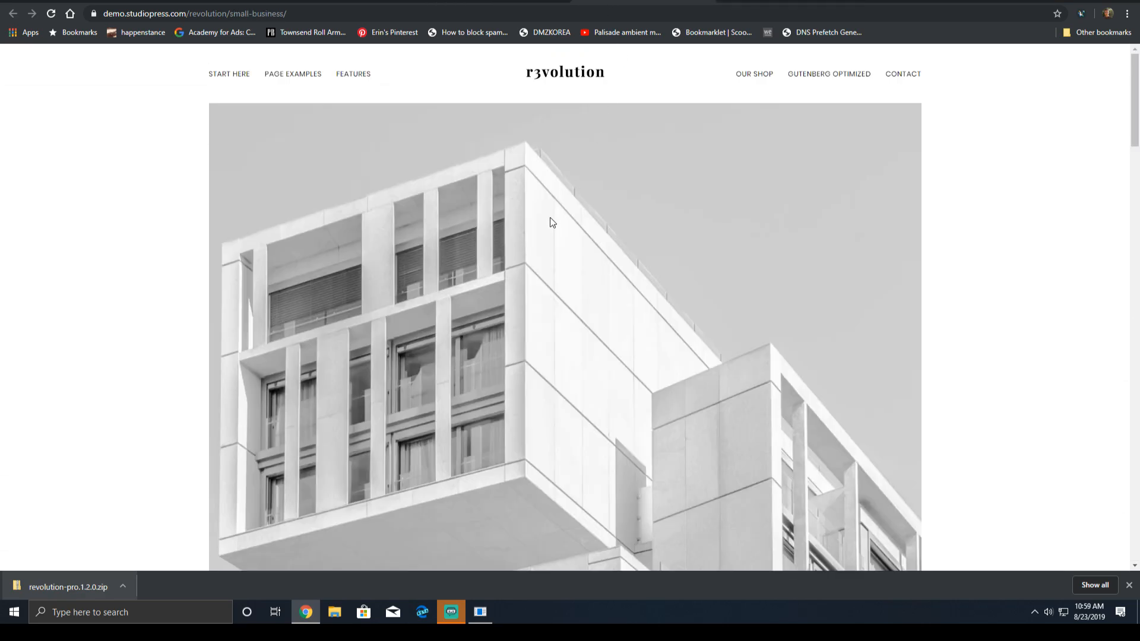
scroll(537, 230, down, 12)
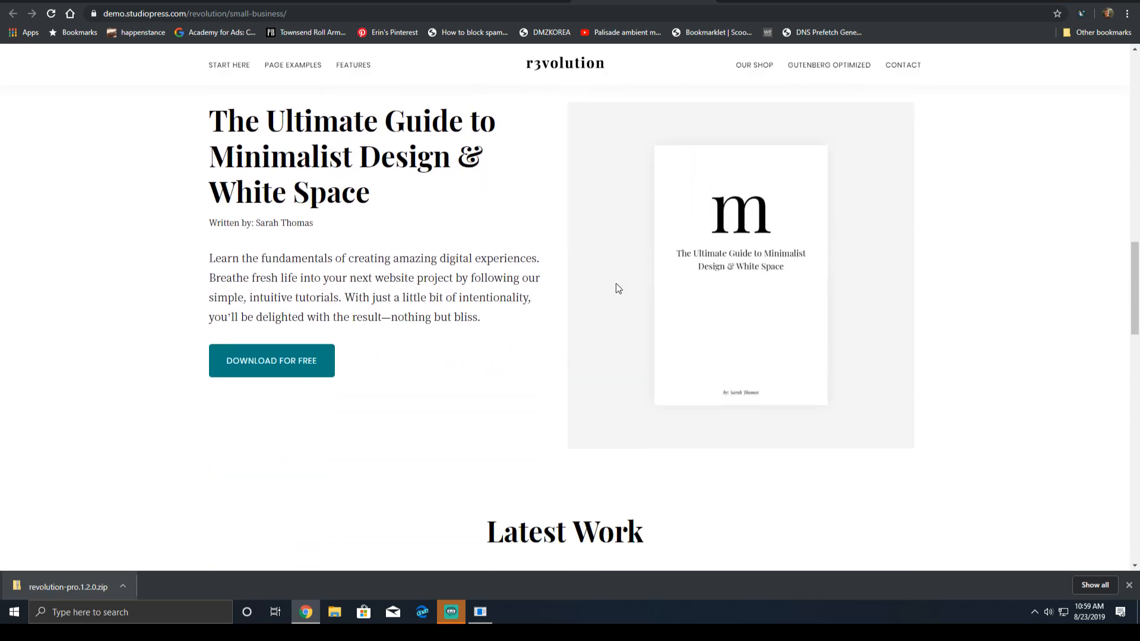
scroll(616, 283, up, 4)
scroll(564, 266, up, 2)
scroll(549, 273, down, 5)
scroll(540, 280, up, 3)
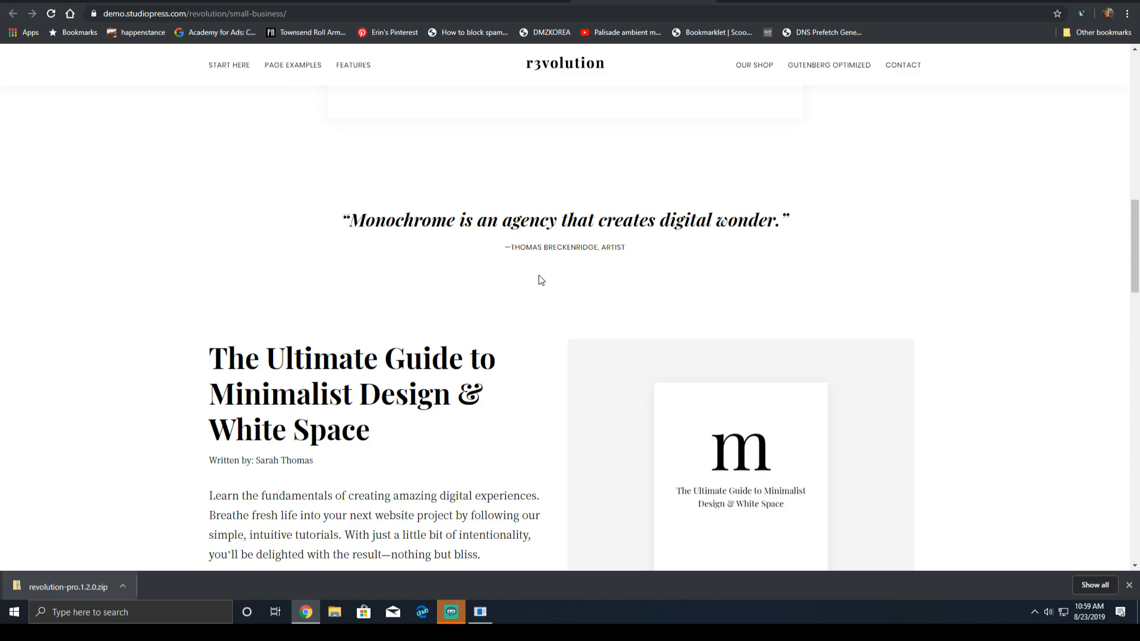
scroll(538, 278, down, 12)
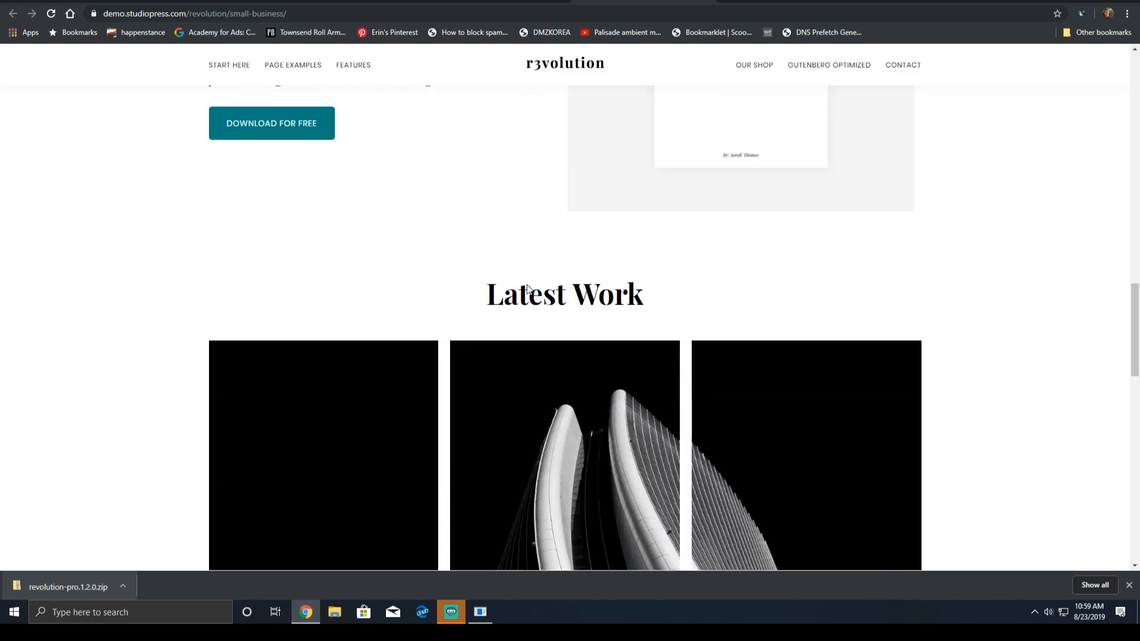
scroll(526, 285, down, 12)
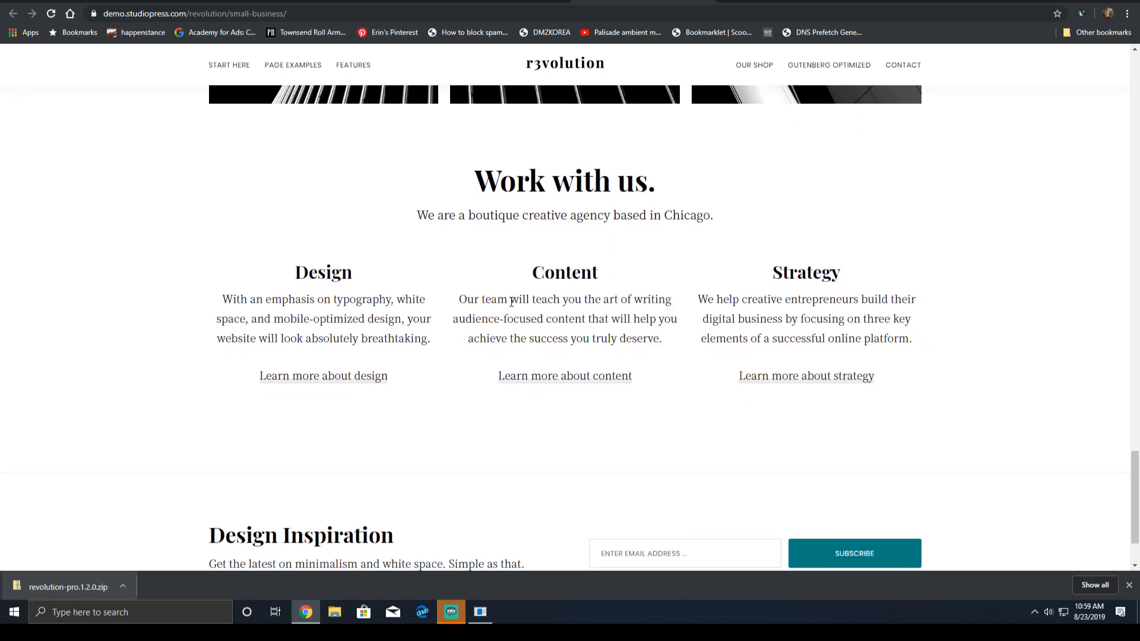
scroll(512, 302, down, 2)
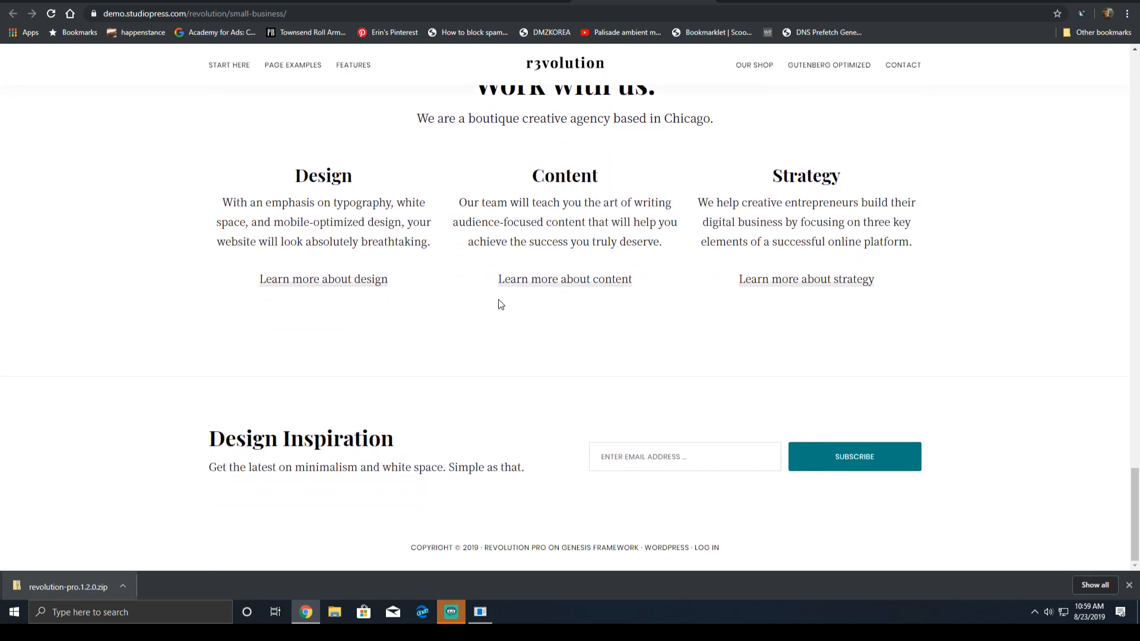
scroll(498, 300, up, 10)
scroll(623, 219, up, 4)
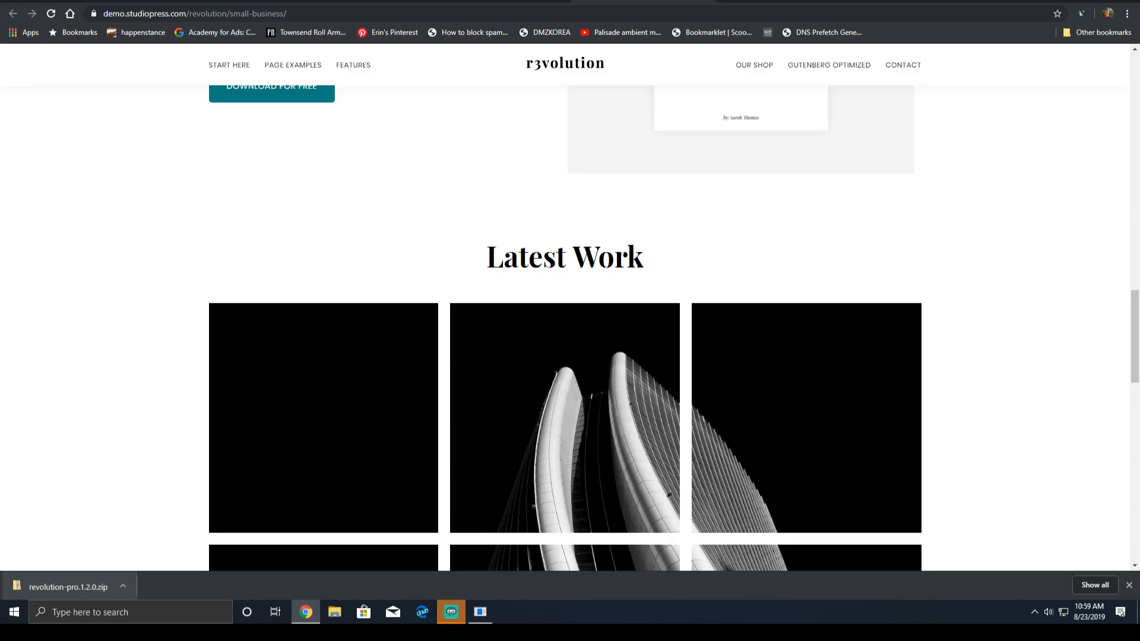
- Compare the Latest Work sections of the Photographer and Small Business demos
click(501, 2)
scroll(597, 201, up, 16)
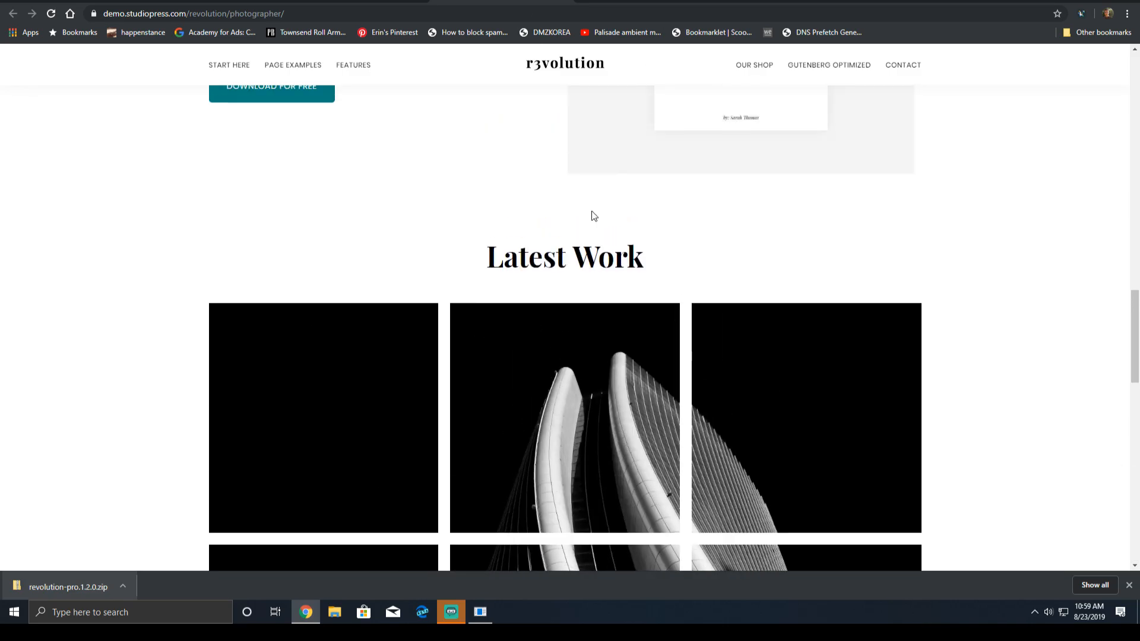
click(627, 2)
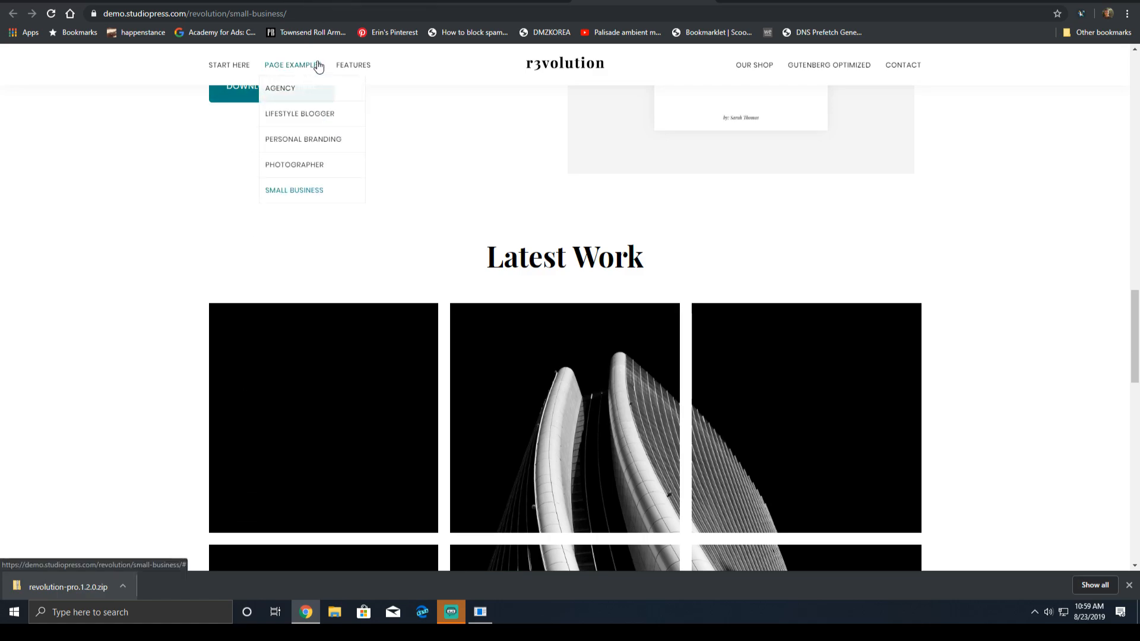
- Open the Blog Post feature example in both the Small Business and Photographer demos
mouse_move(354, 70)
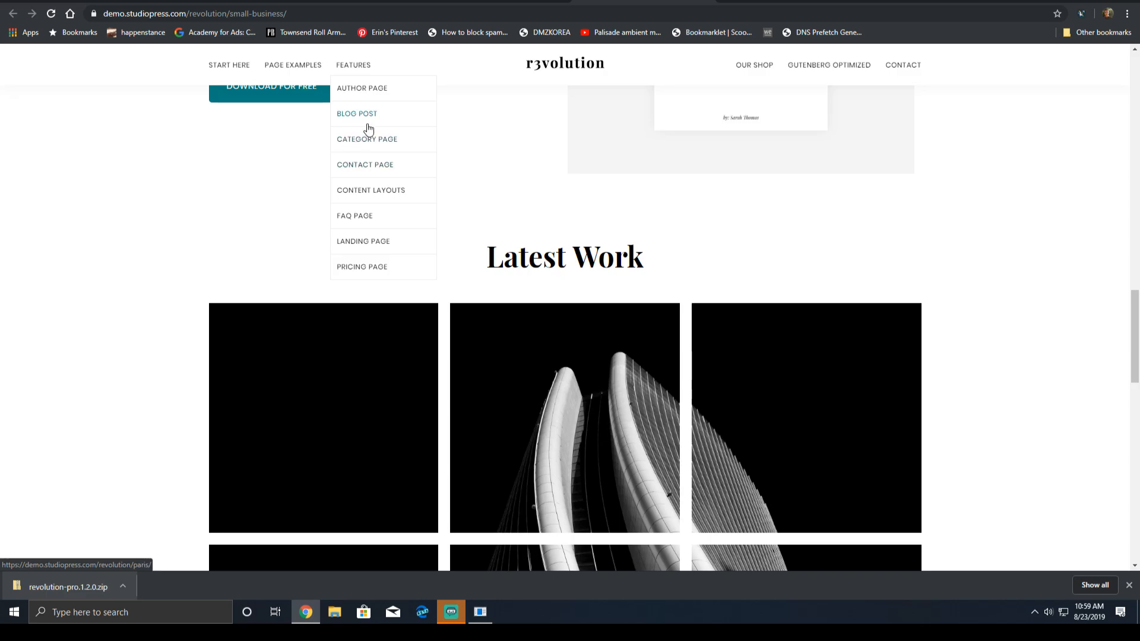
click(368, 124)
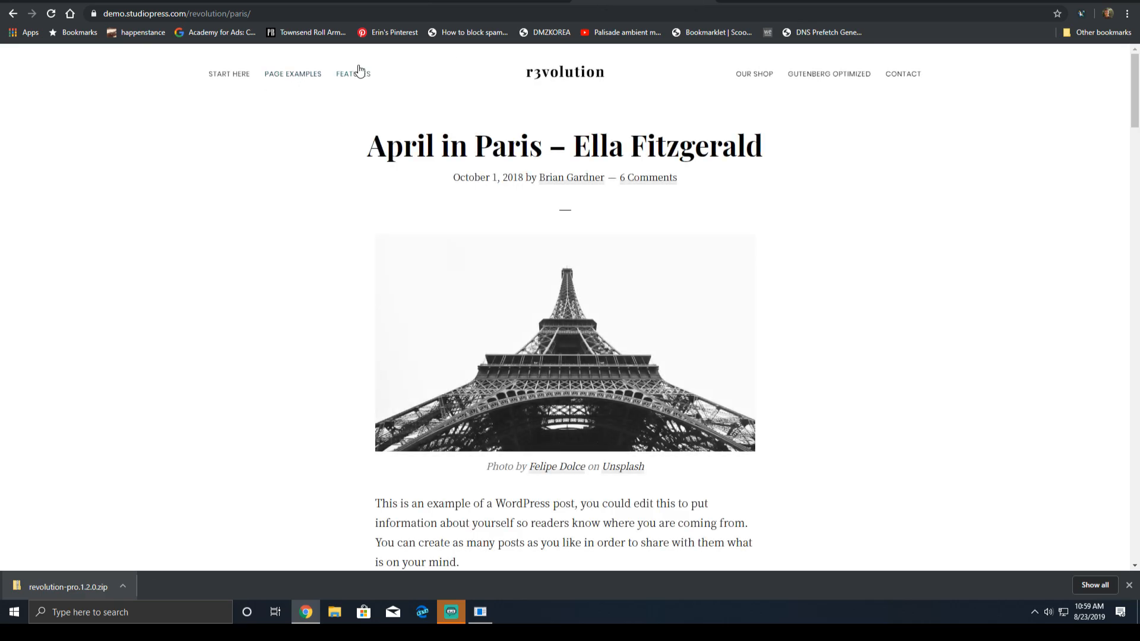
mouse_move(357, 73)
click(475, 1)
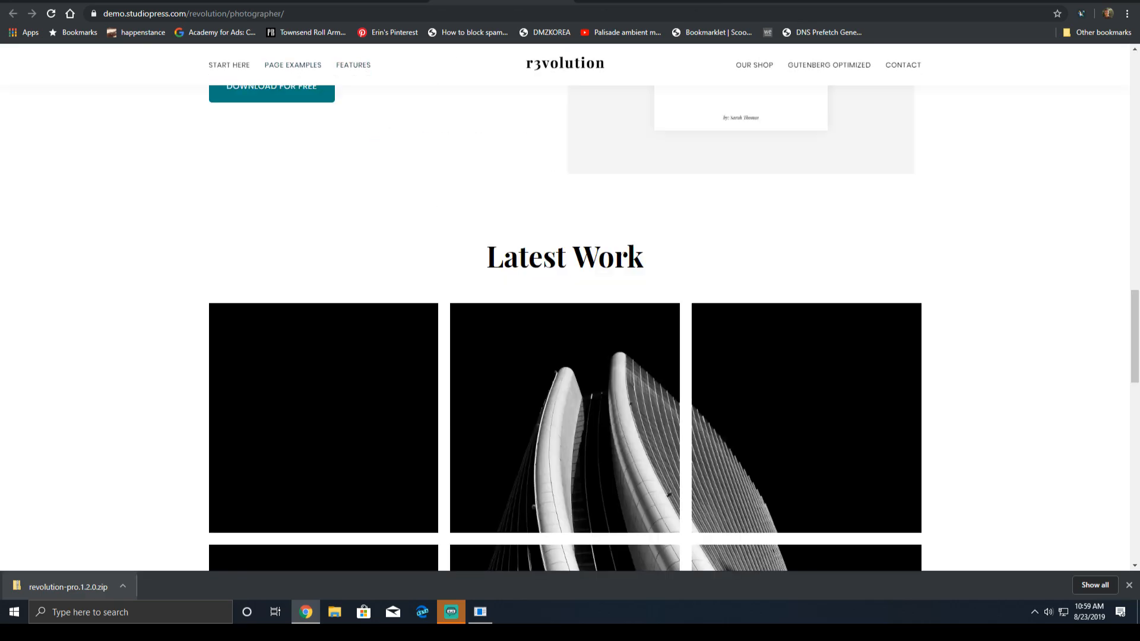
click(349, 116)
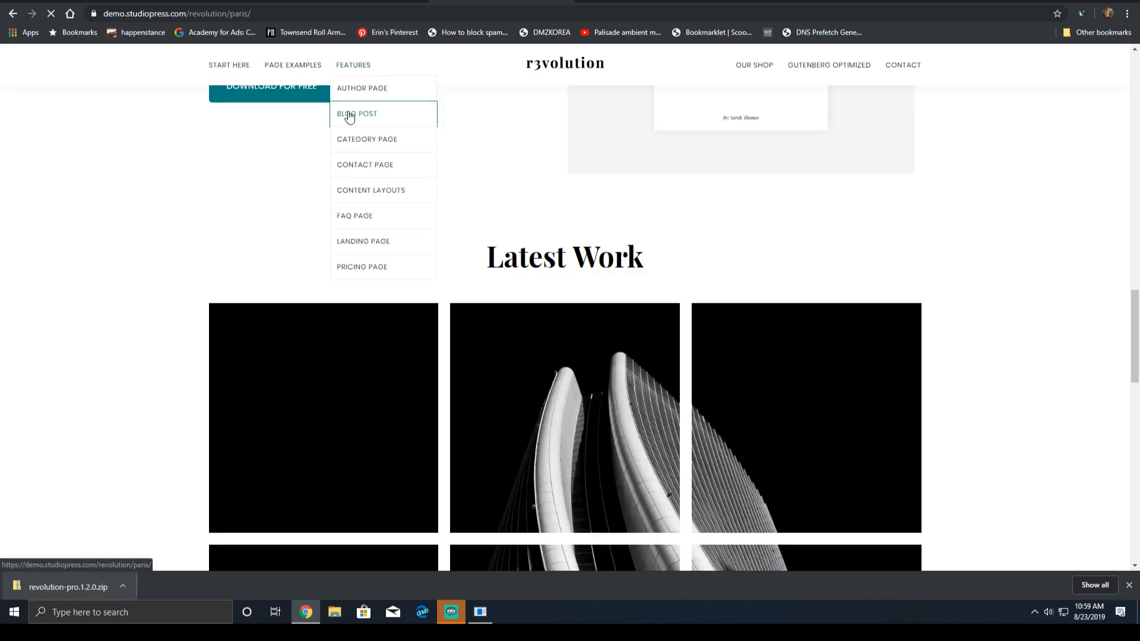
- Review the sample April in Paris blog post down to its comment section and compare it between the two demos
scroll(383, 93, down, 5)
scroll(383, 94, down, 20)
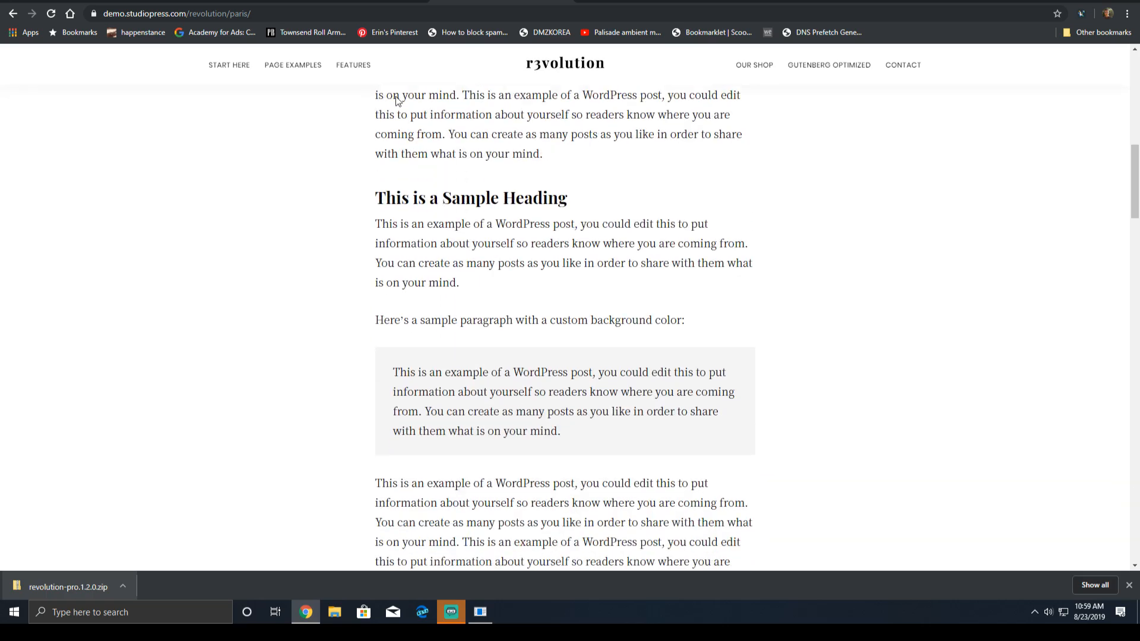
scroll(356, 252, down, 10)
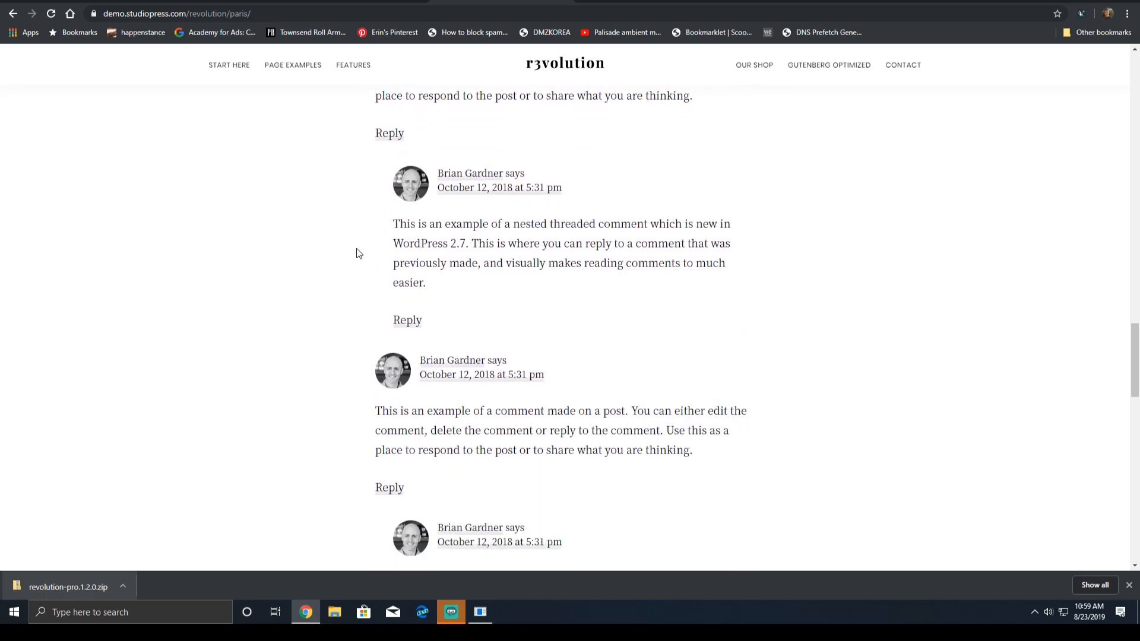
click(660, 2)
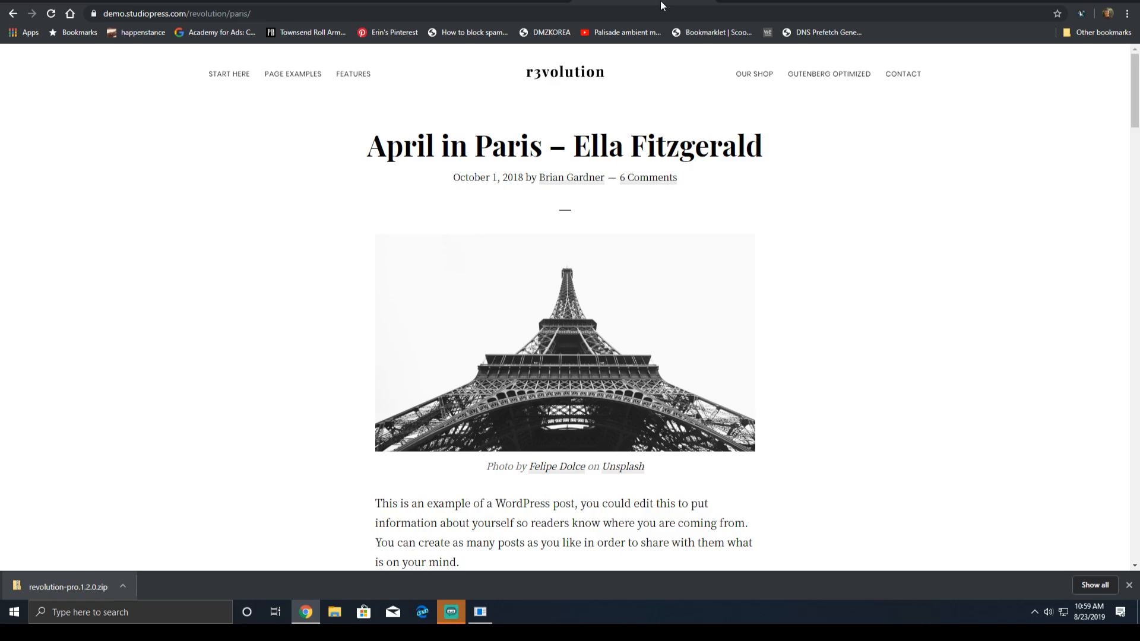
click(477, 1)
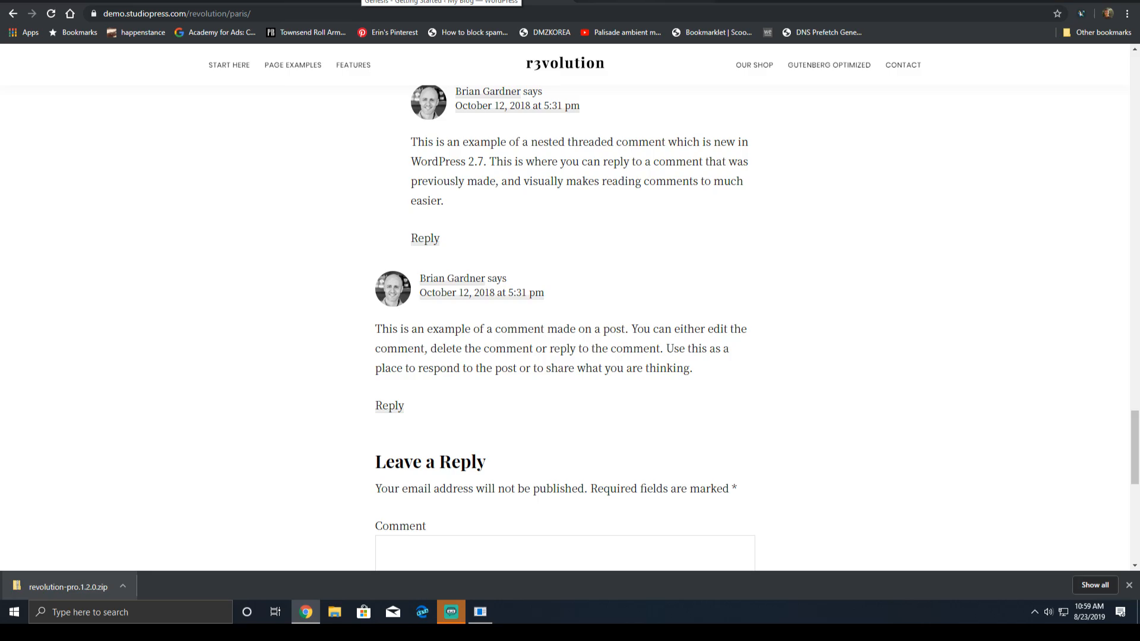
scroll(510, 228, up, 20)
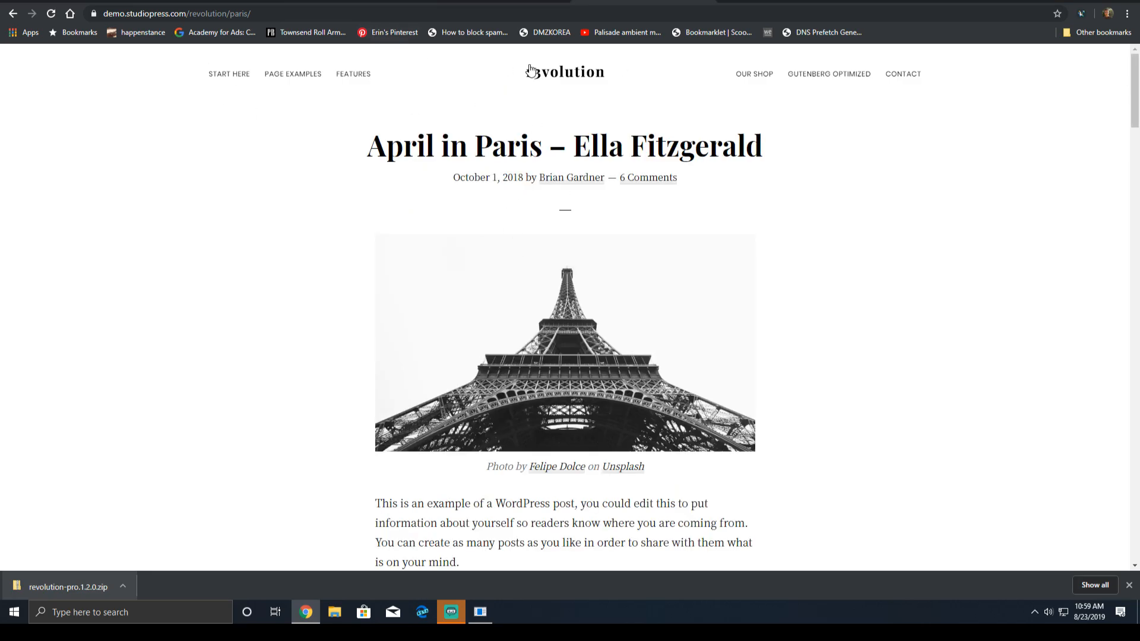
- Go to the Revolution demo's homepage from the blog post and review it down to the footer
click(548, 75)
scroll(586, 267, down, 17)
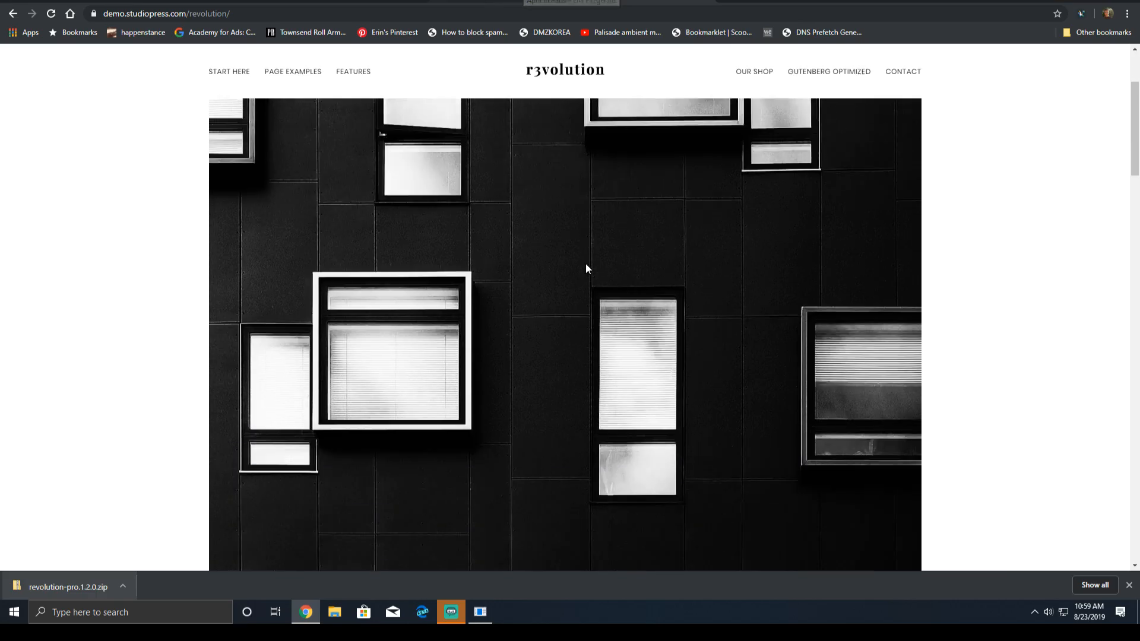
scroll(190, 547, down, 18)
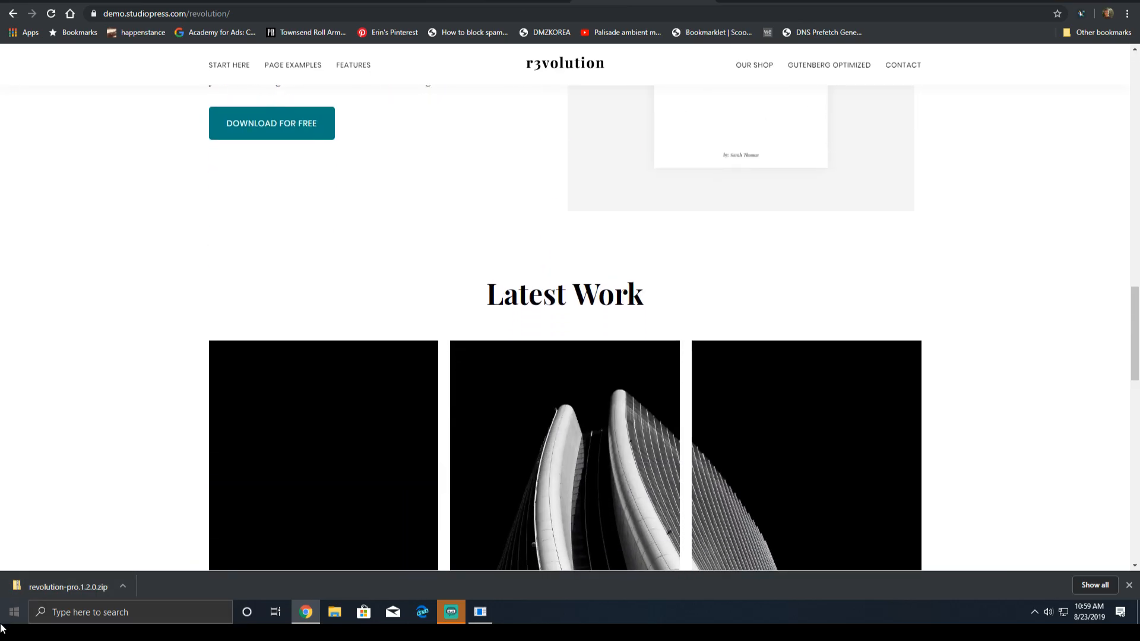
scroll(219, 463, down, 4)
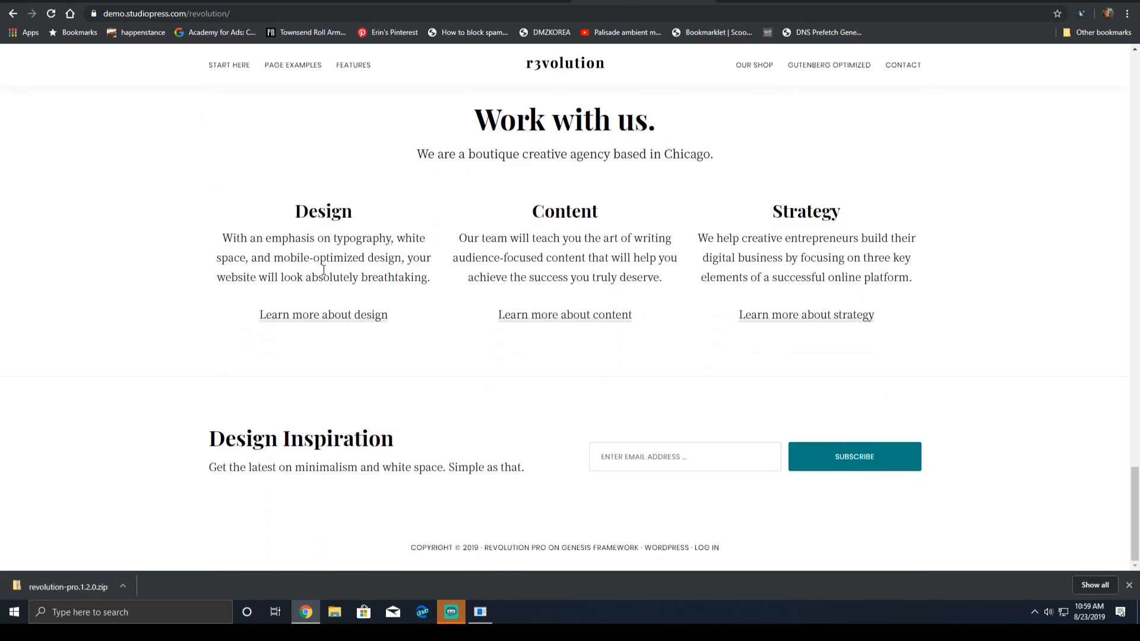
- Highlight the recommended plugins in the Small Business pack details, singling out Genesis eNews Extended and Simple Social Icons
click(410, 0)
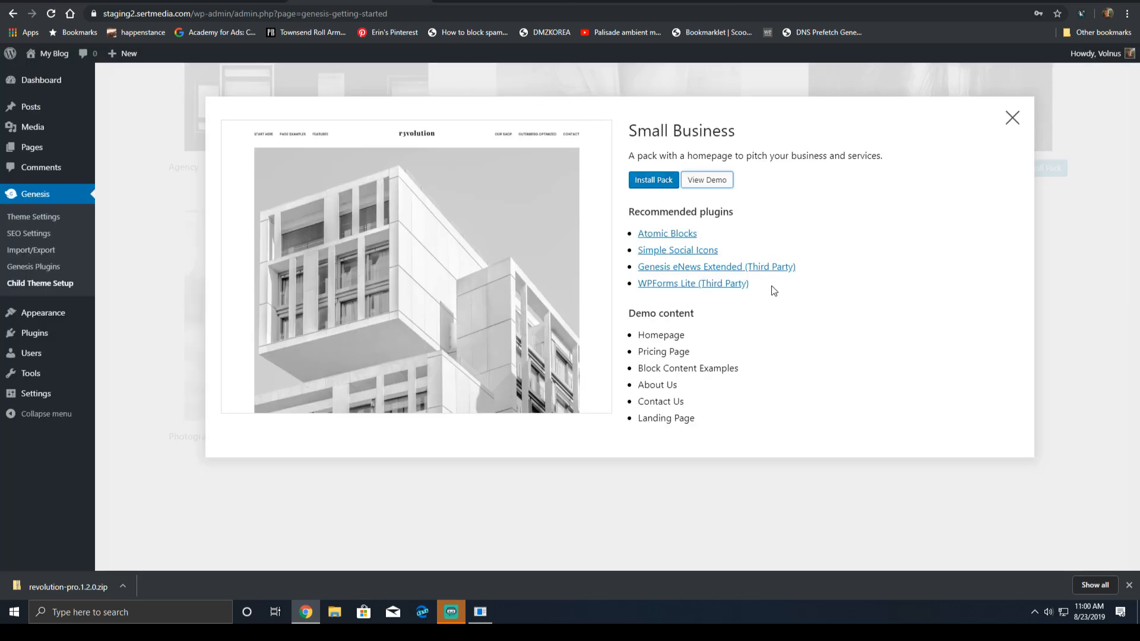
drag(773, 290, 615, 230)
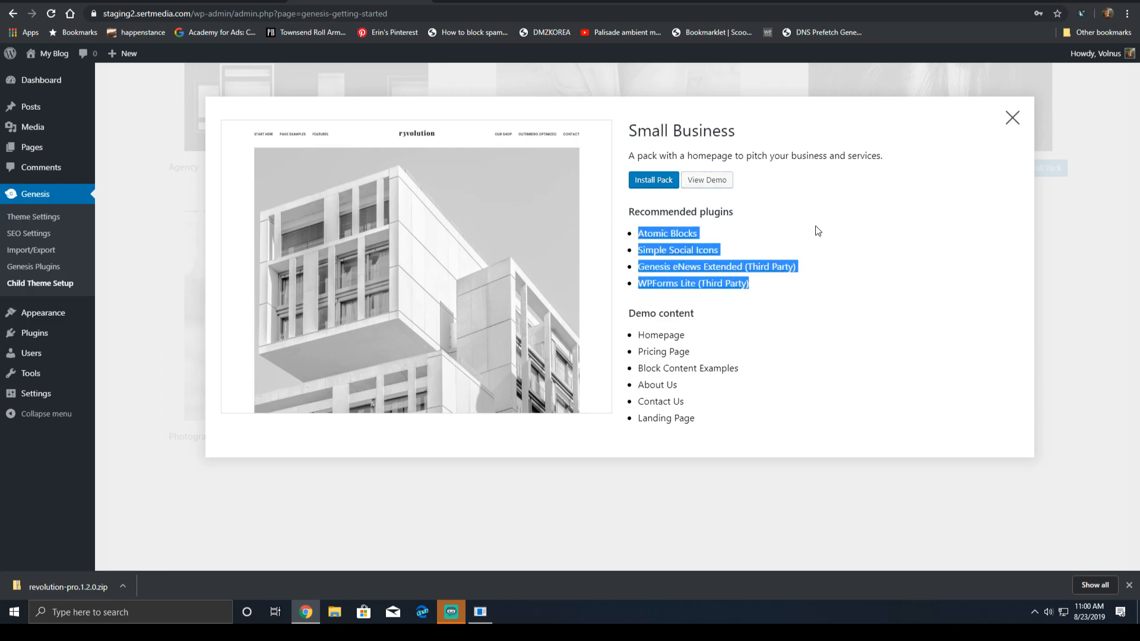
click(827, 284)
drag(809, 271, 623, 269)
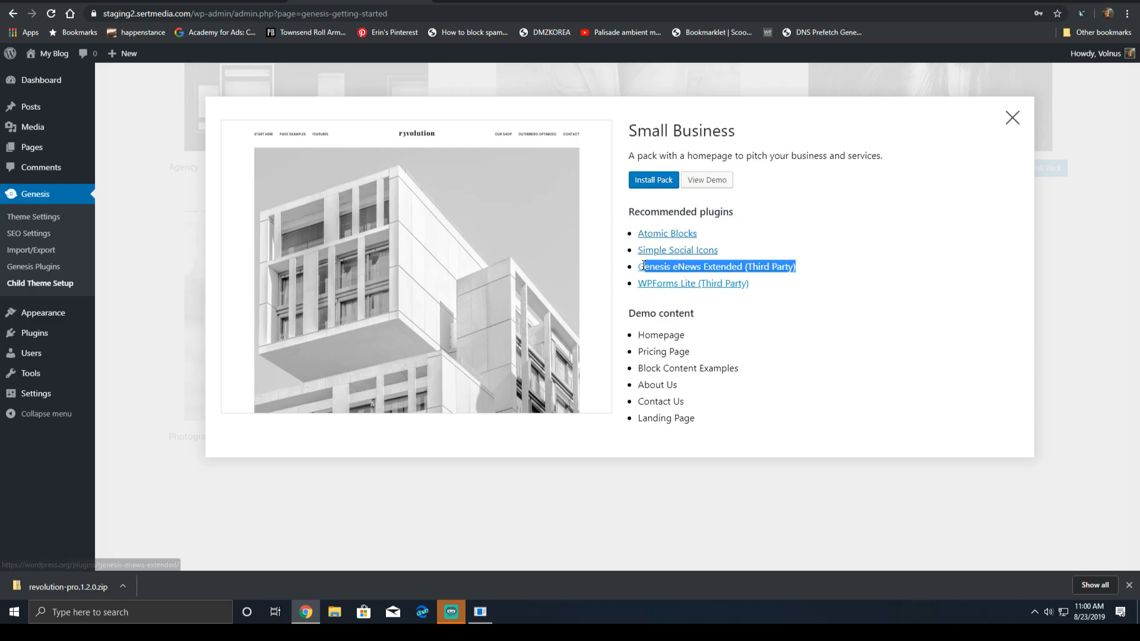
drag(763, 299, 645, 308)
drag(736, 252, 636, 249)
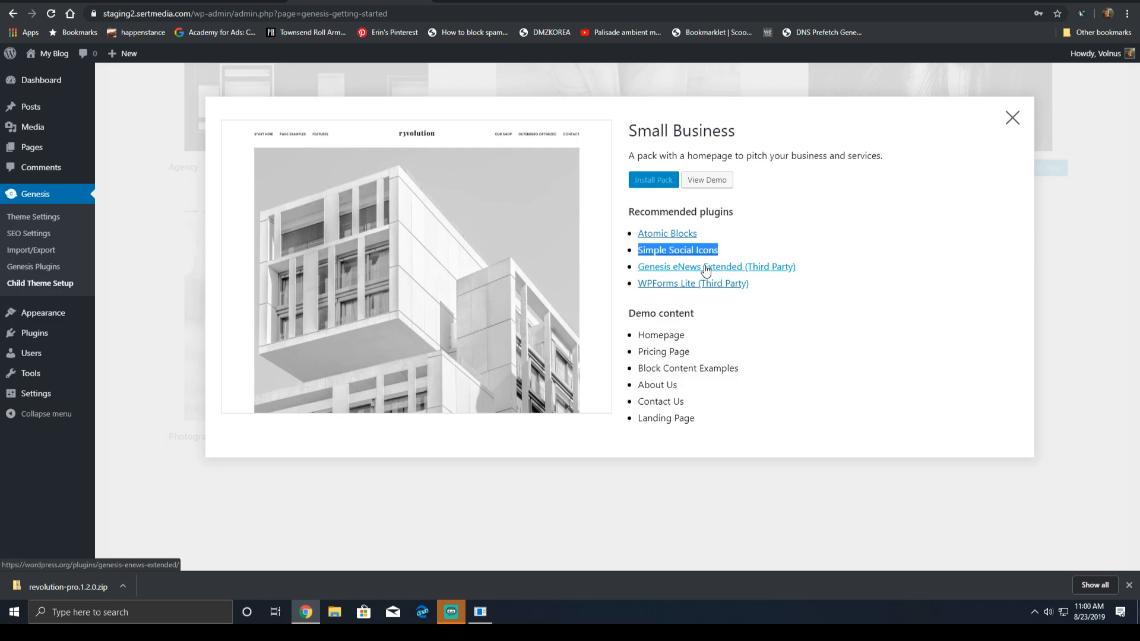
- Dismiss the downloads bar and inspect the pack details page in the developer tools, enlarging the console to read its messages
click(1129, 585)
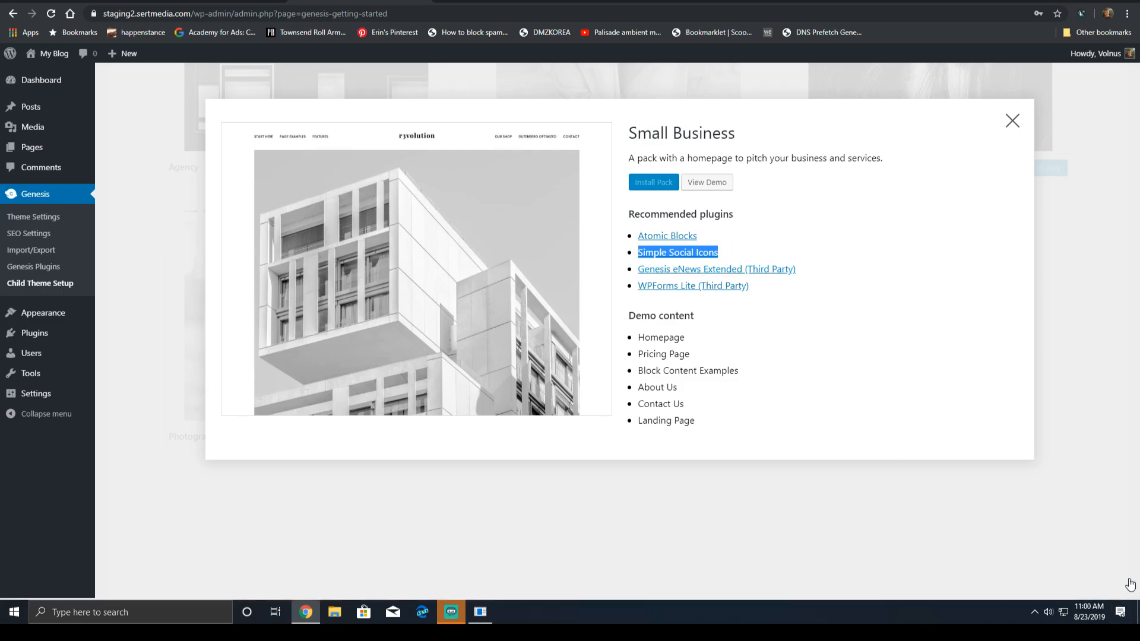
click(844, 248)
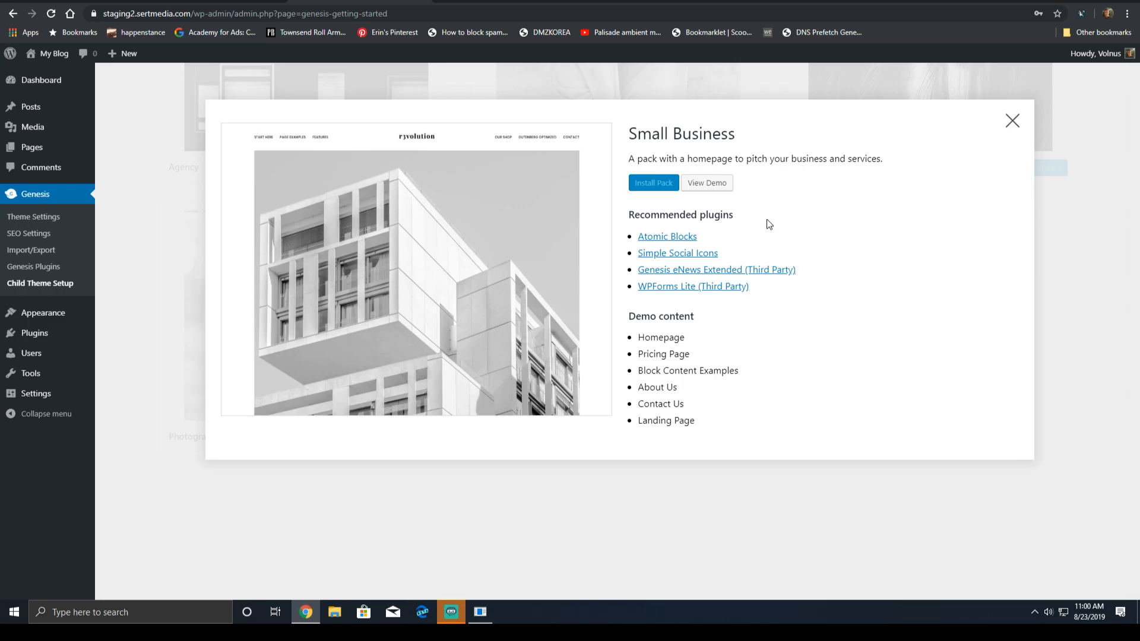
right_click(911, 226)
click(936, 402)
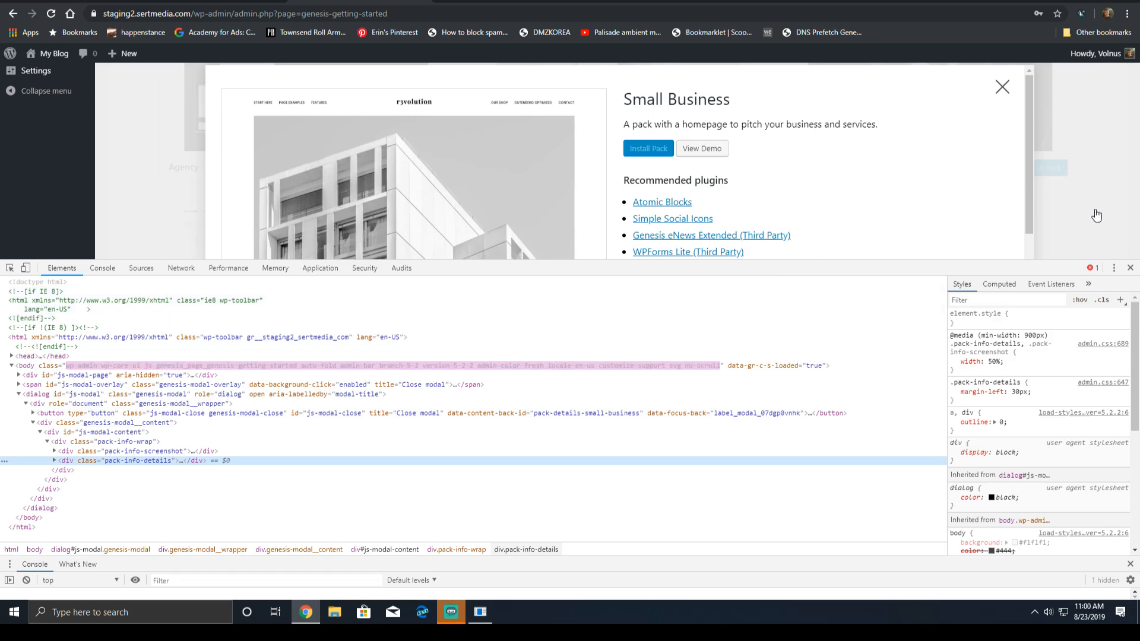
click(1097, 268)
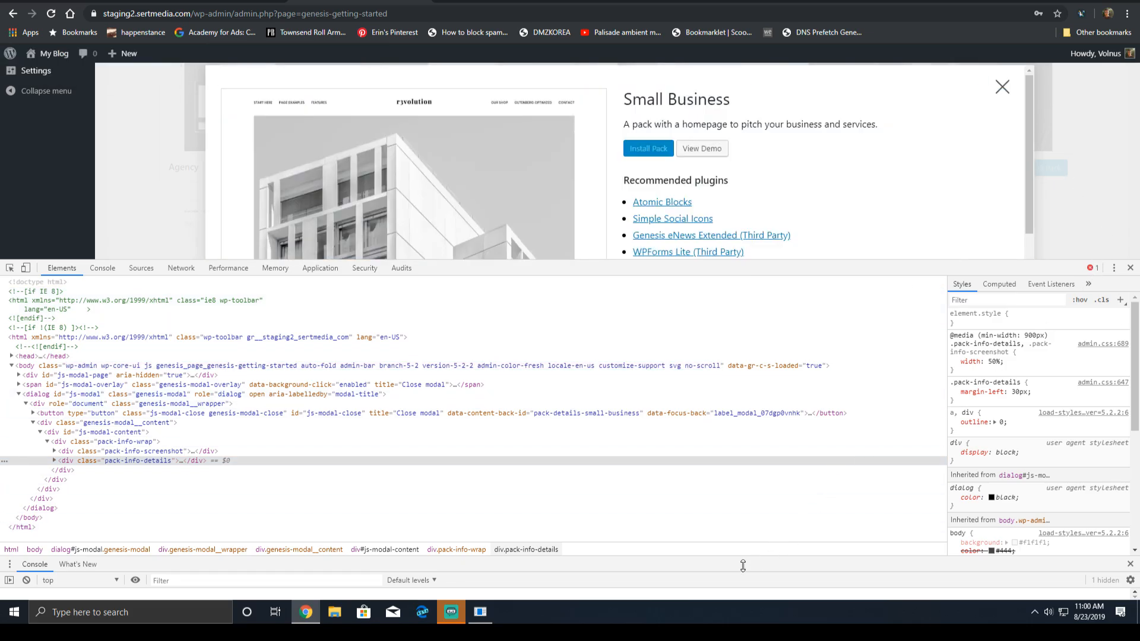
drag(743, 565, 779, 378)
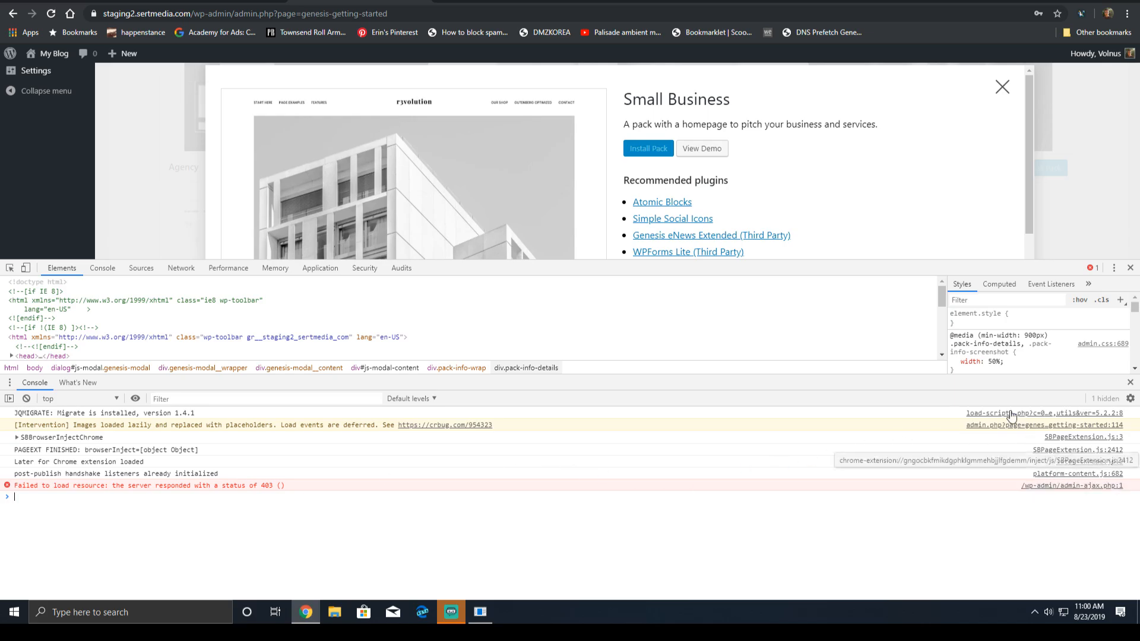
- Reload the Child Theme Setup page and look over the starter packs again
key(F5)
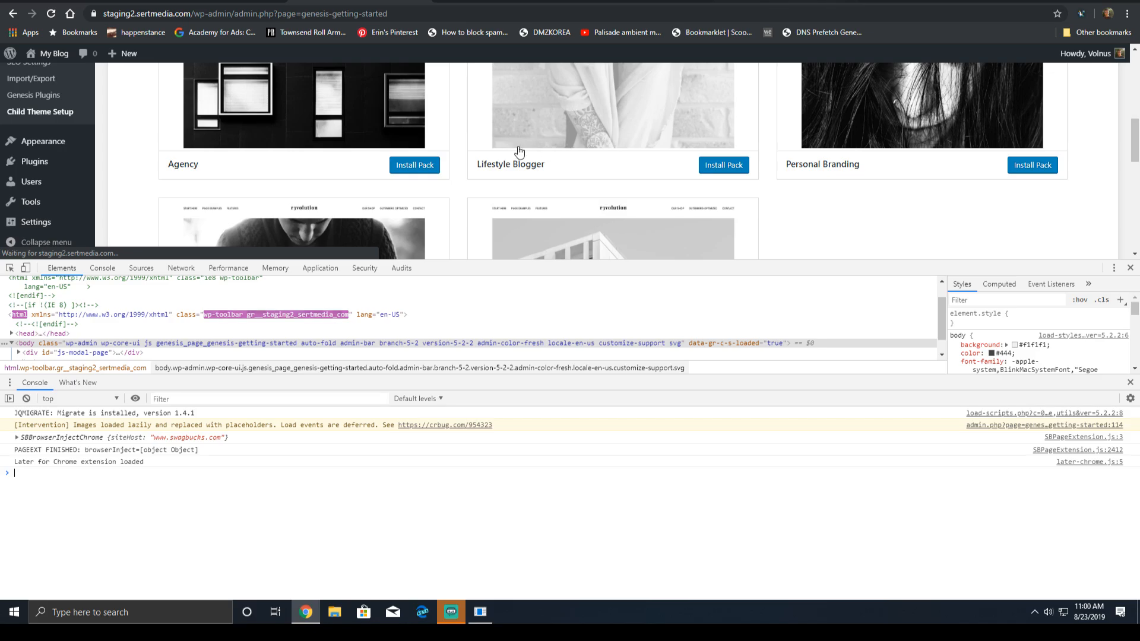
scroll(109, 131, down, 3)
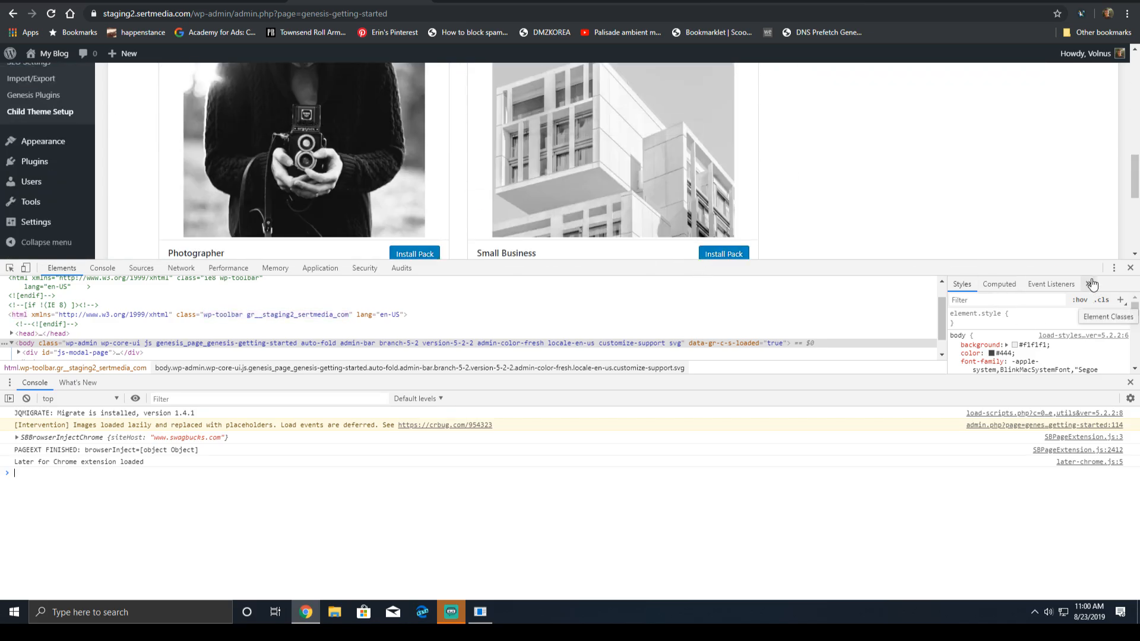
scroll(3, 211, up, 2)
scroll(3, 211, up, 3)
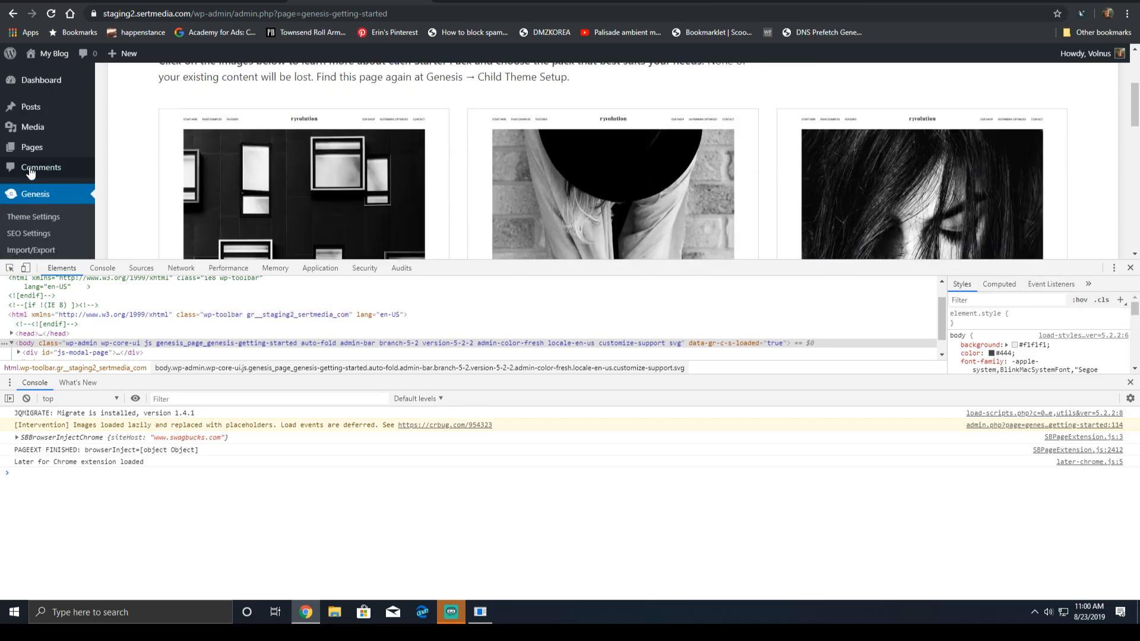
- Open the site's Posts list in a separate tab, check the existing posts, and return to the Child Theme Setup page
mouse_move(12, 107)
drag(836, 2, 508, 1)
click(567, 1)
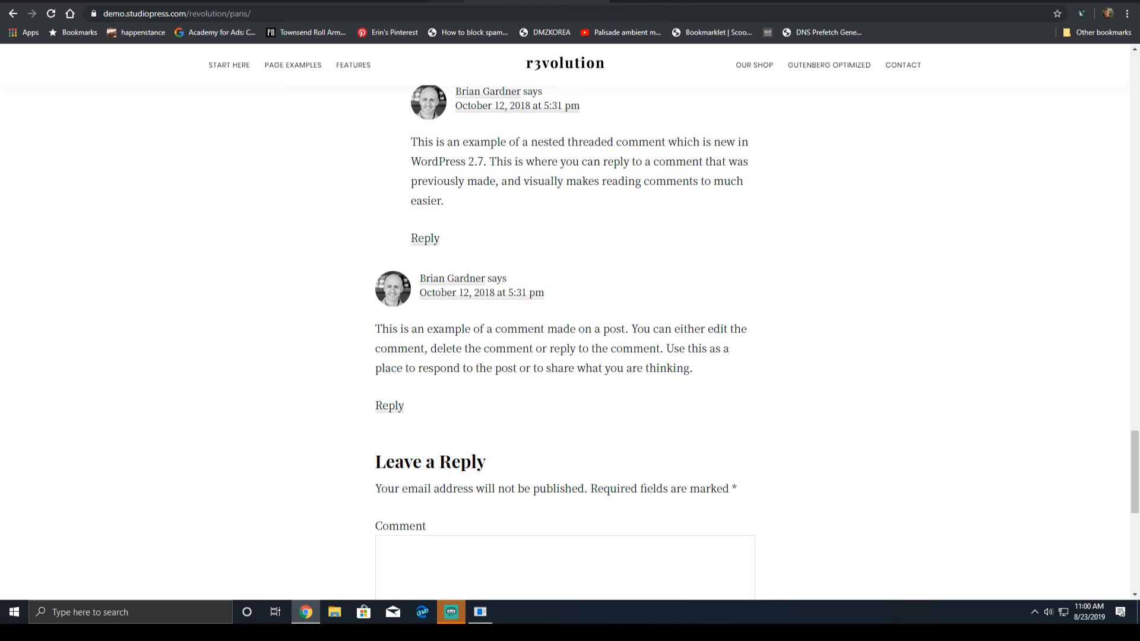
click(635, 2)
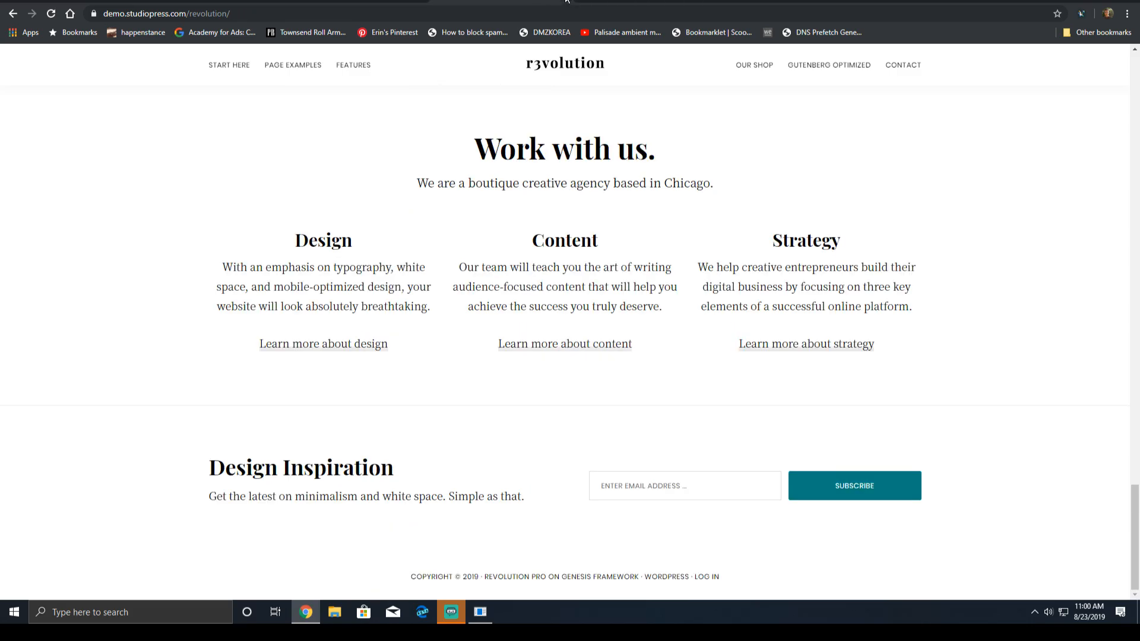
click(630, 2)
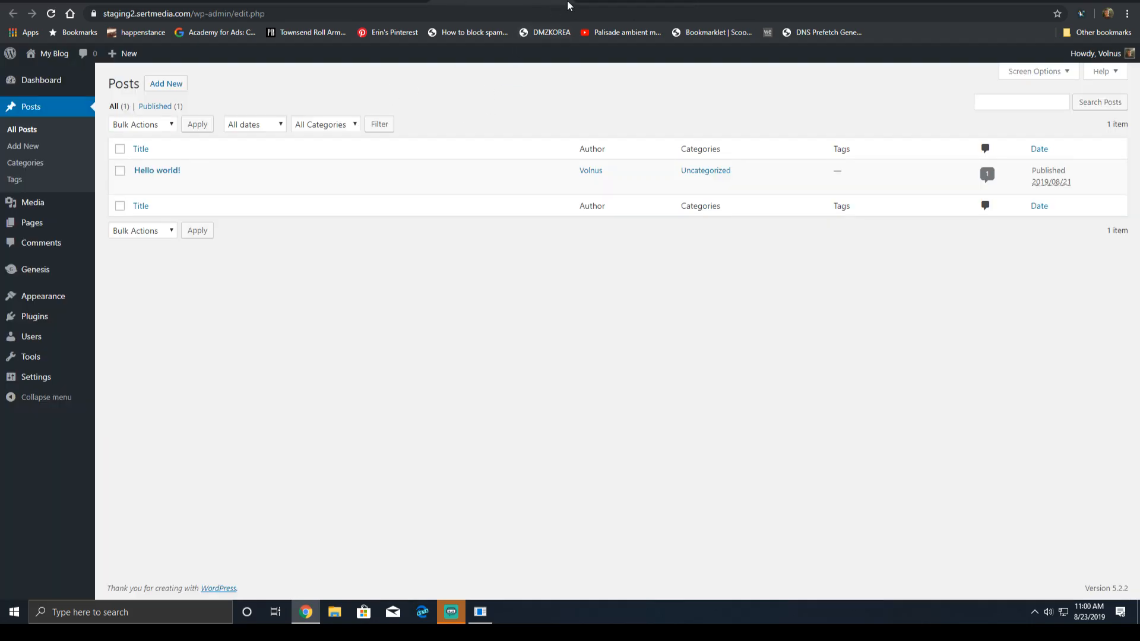
click(567, 6)
- Install the Small Business starter pack and close the developer tools
scroll(538, 137, down, 10)
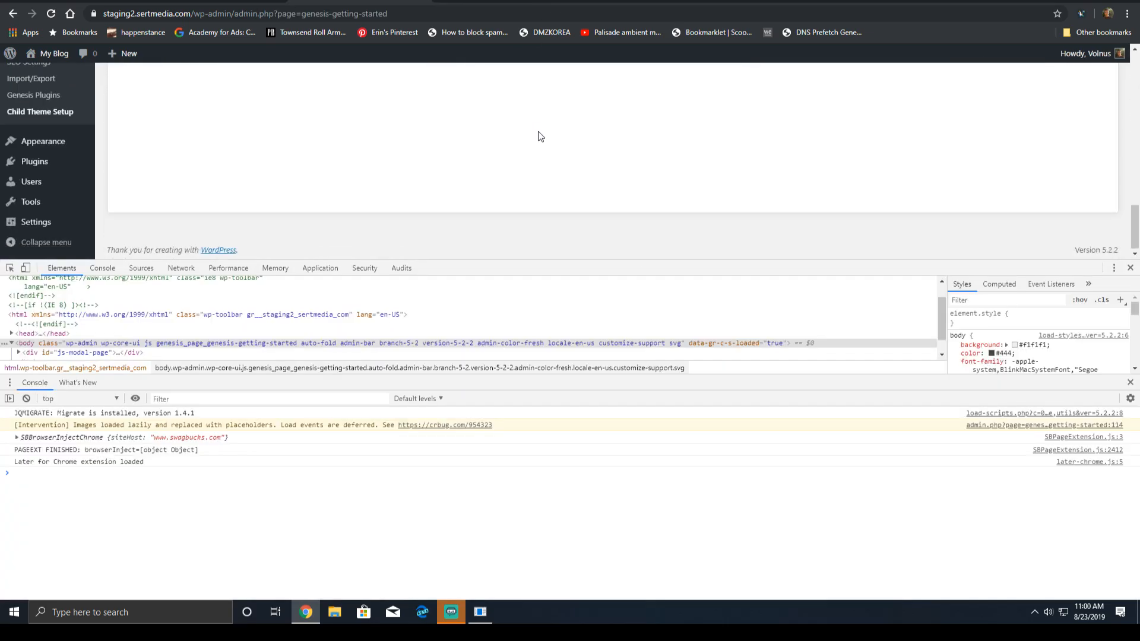
scroll(718, 145, up, 2)
click(741, 121)
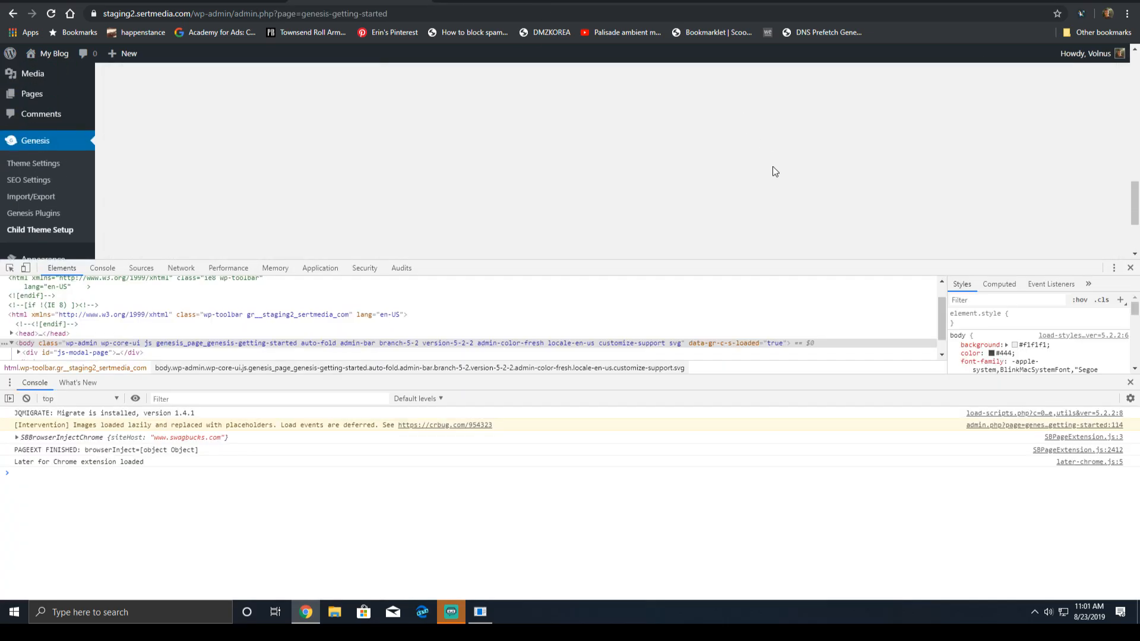
click(1131, 268)
scroll(644, 117, up, 1)
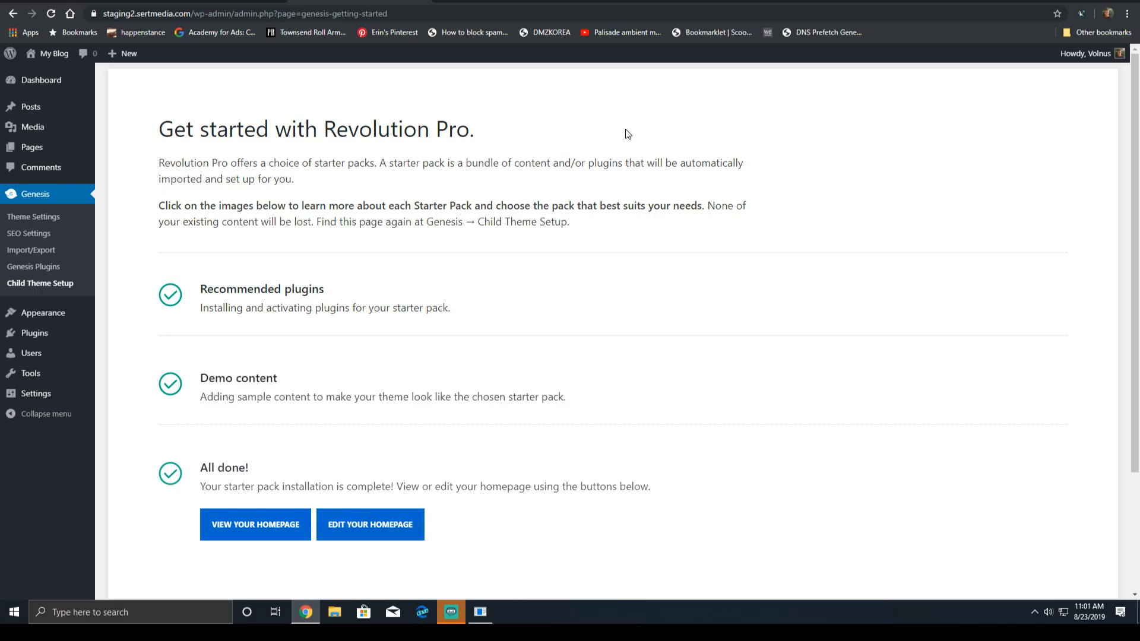
- View the new homepage in a separate tab, review it down to Latest Work, and return to the Child Theme Setup page
middle_click(254, 532)
click(522, 1)
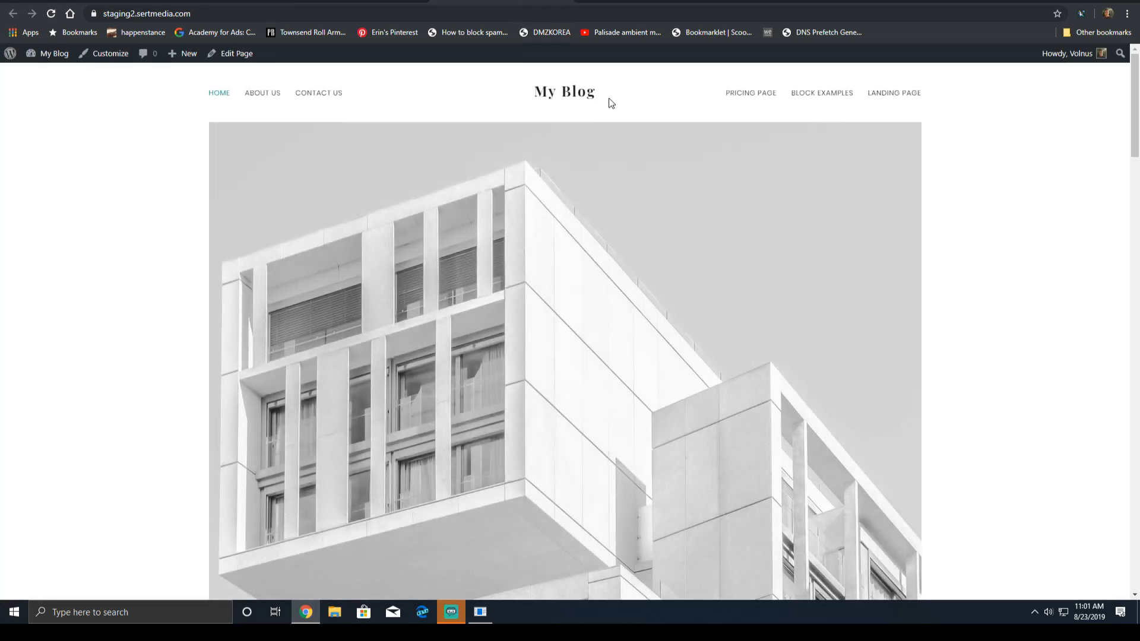
scroll(775, 241, down, 5)
scroll(787, 229, down, 15)
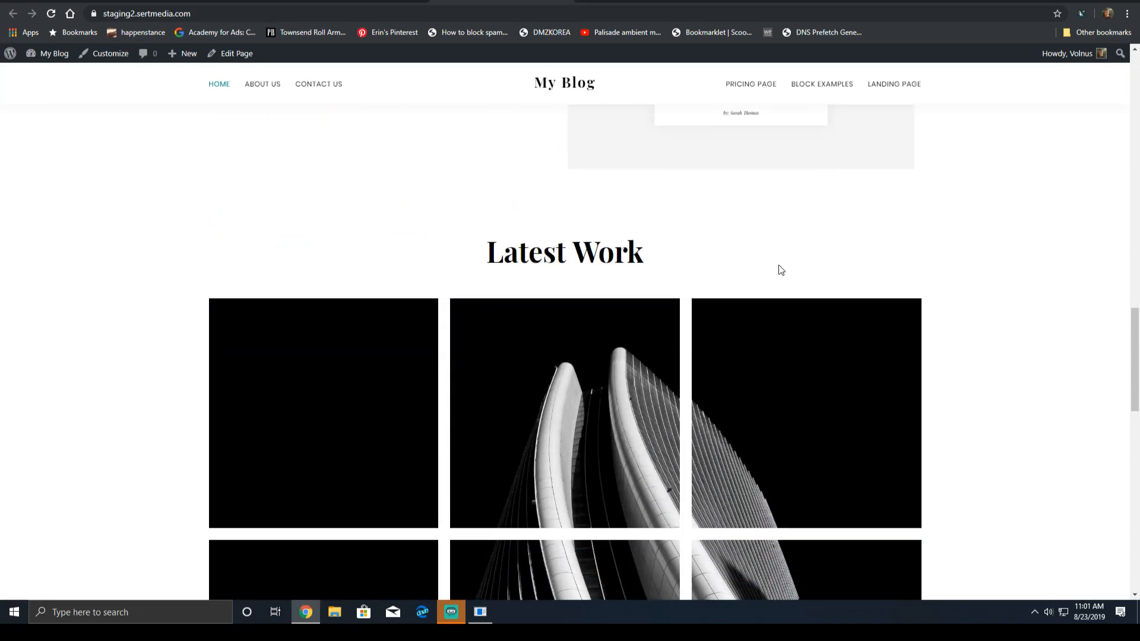
click(561, 1)
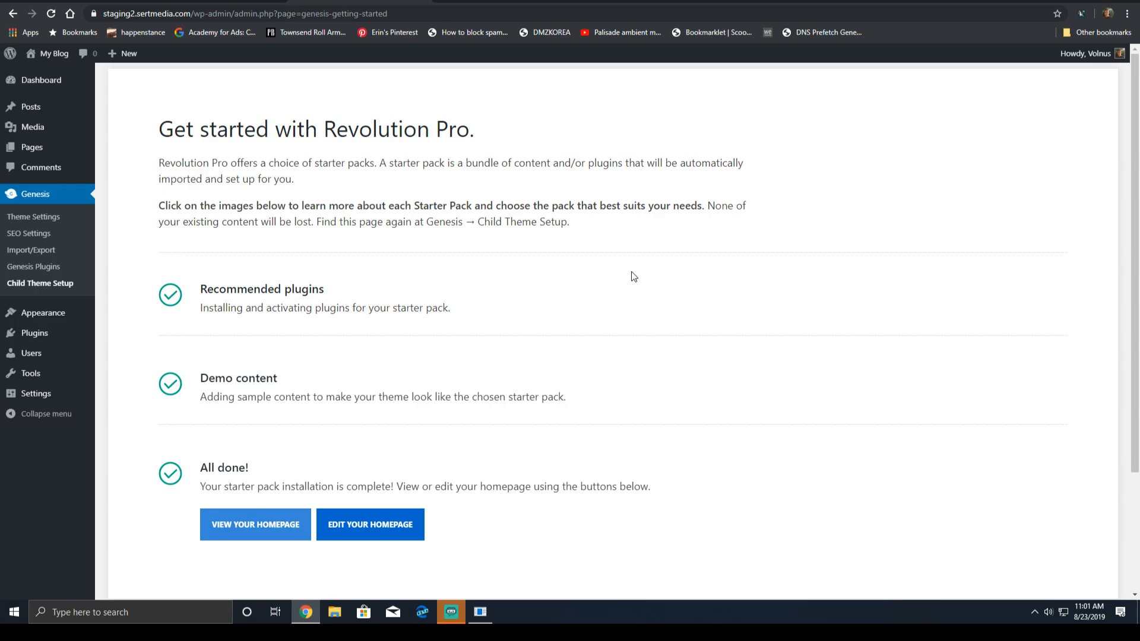
- Look over the Recommended plugins, Demo content and All done! sections of the Child Theme Setup page
scroll(629, 264, down, 2)
scroll(412, 328, up, 2)
scroll(674, 288, down, 2)
scroll(513, 287, up, 2)
scroll(348, 310, down, 3)
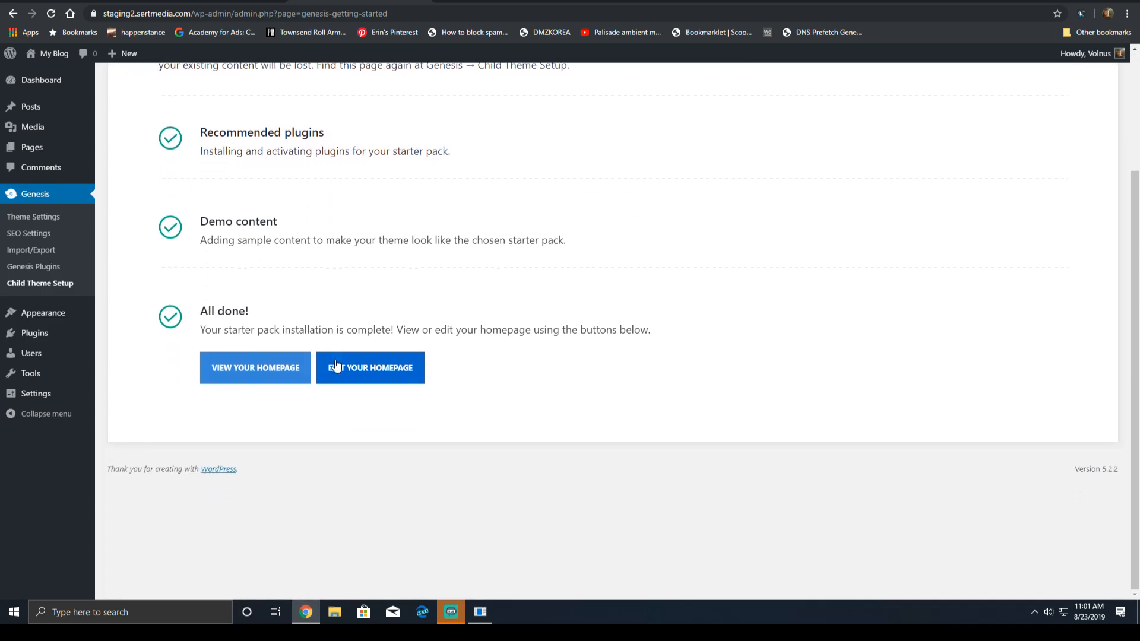
scroll(301, 335, up, 2)
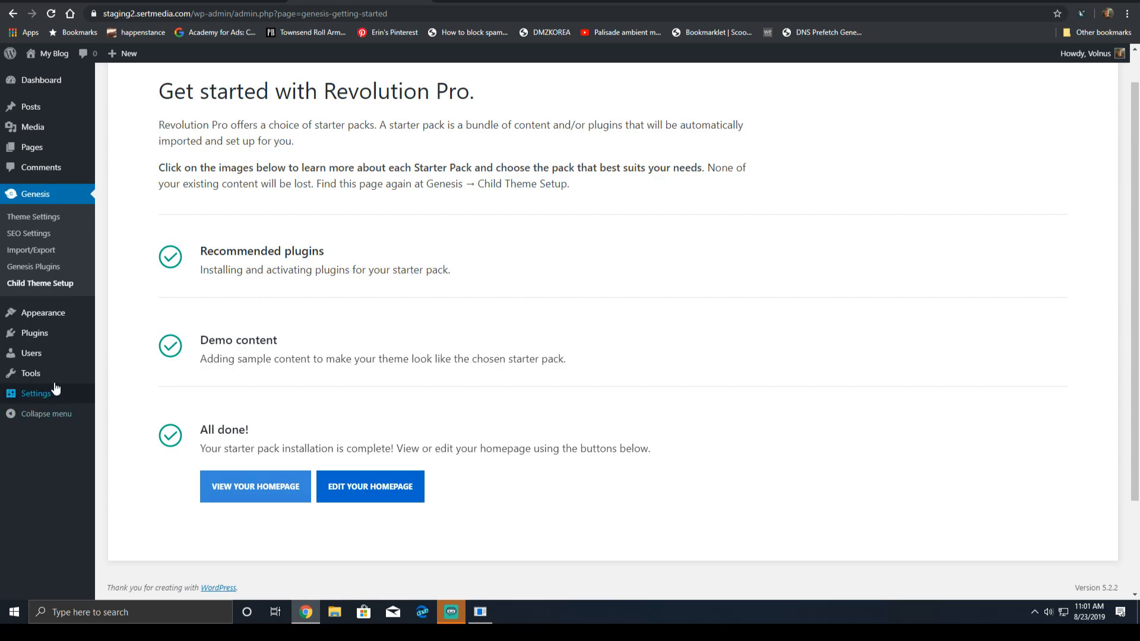
- Check the site's installed plugins and open the WPForms forms overview in a separate tab
click(35, 333)
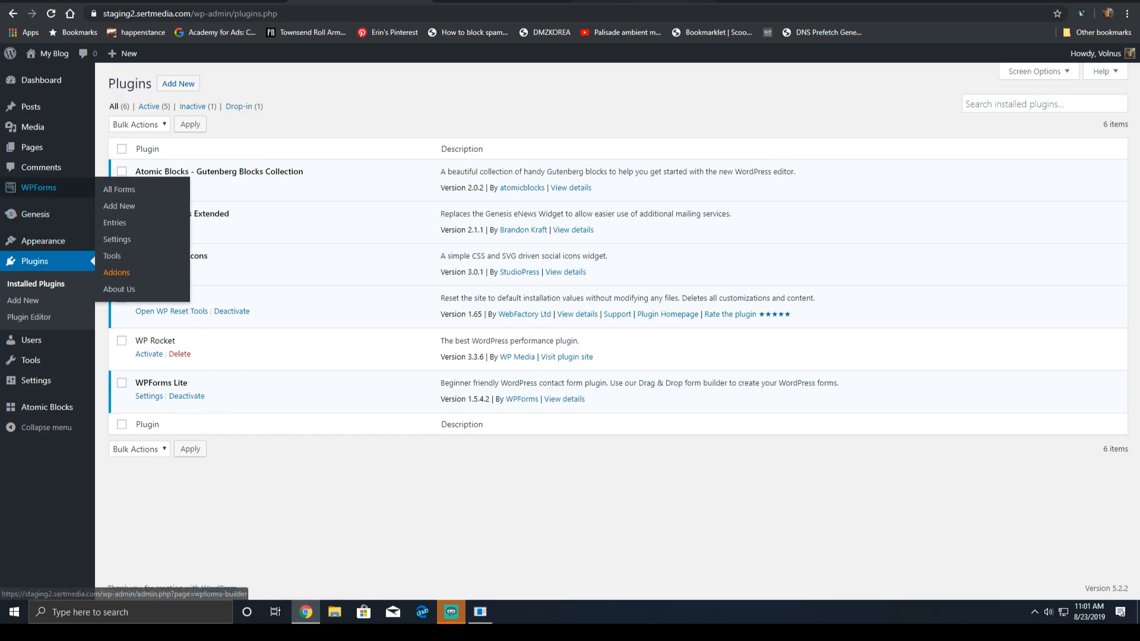
click(39, 187)
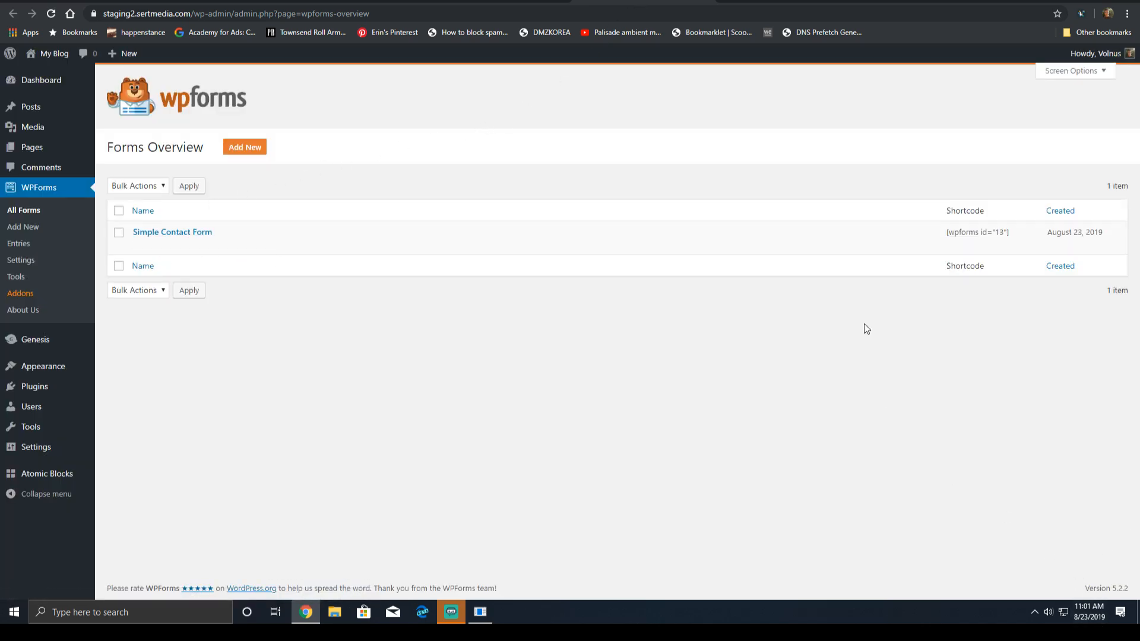
- Open the Contact Us page on the live site and check its form and web address
click(532, 2)
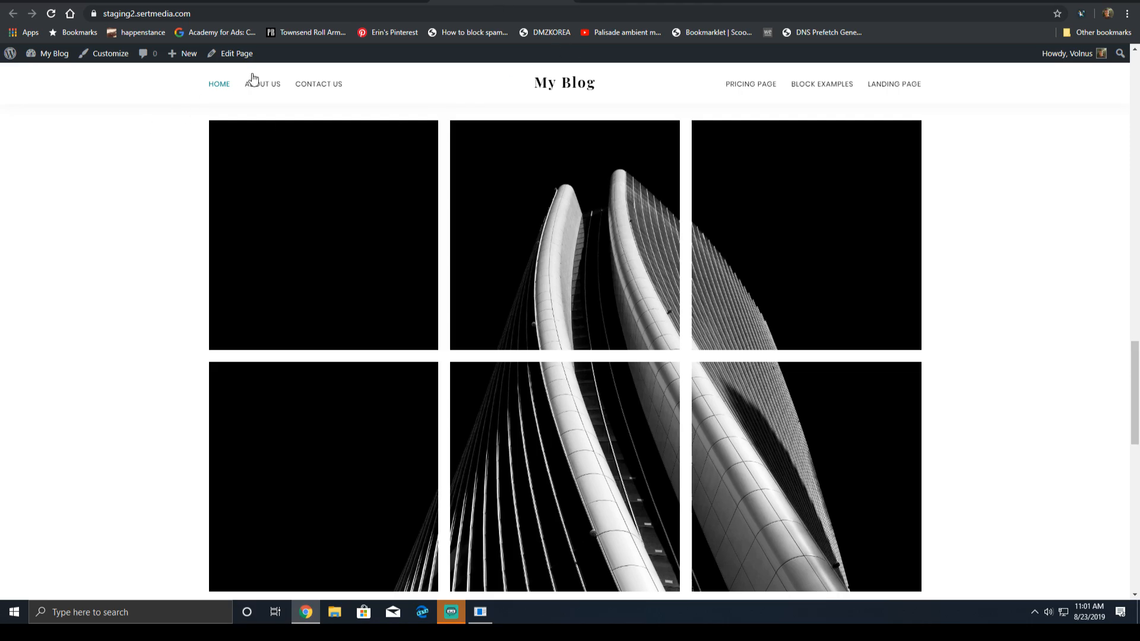
click(319, 84)
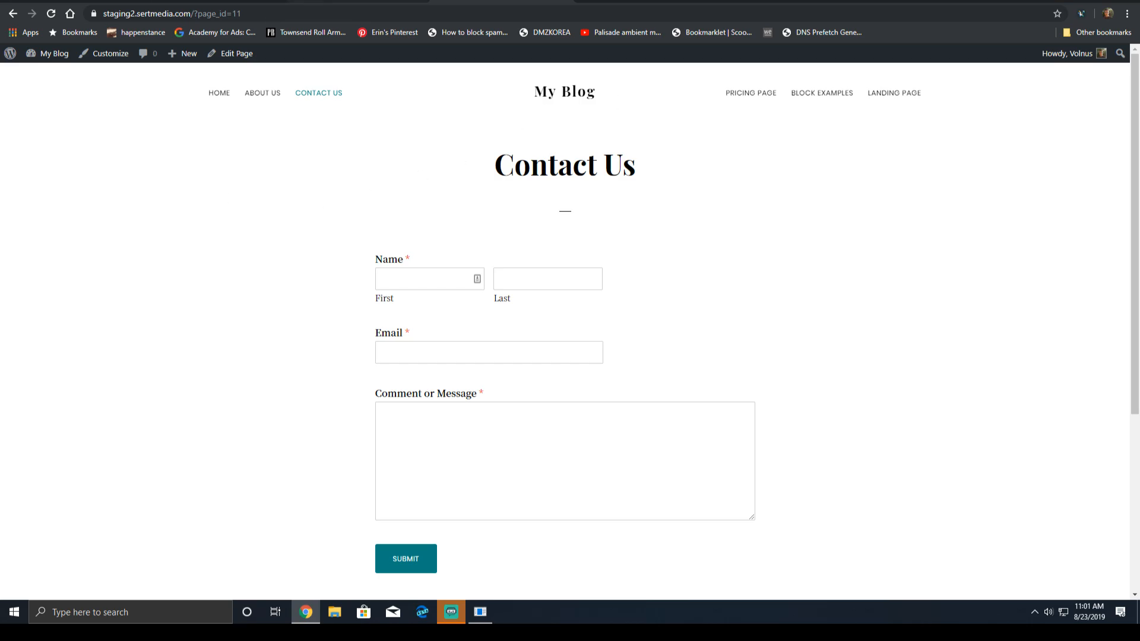
click(263, 15)
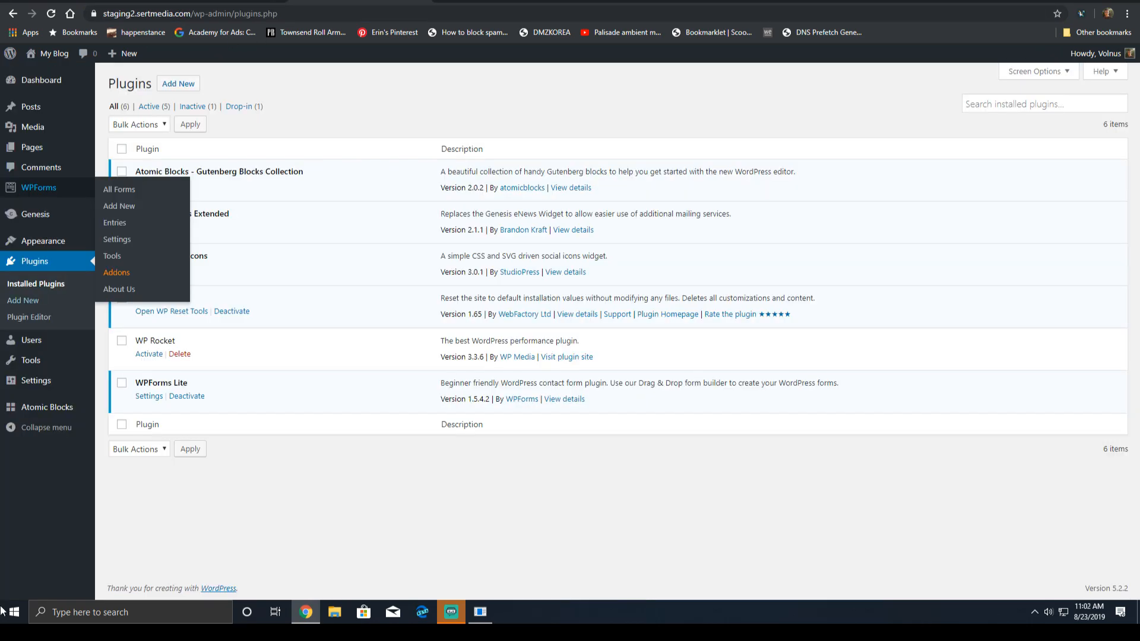
- Set the site's permalink structure to Post name and save the change
mouse_move(59, 381)
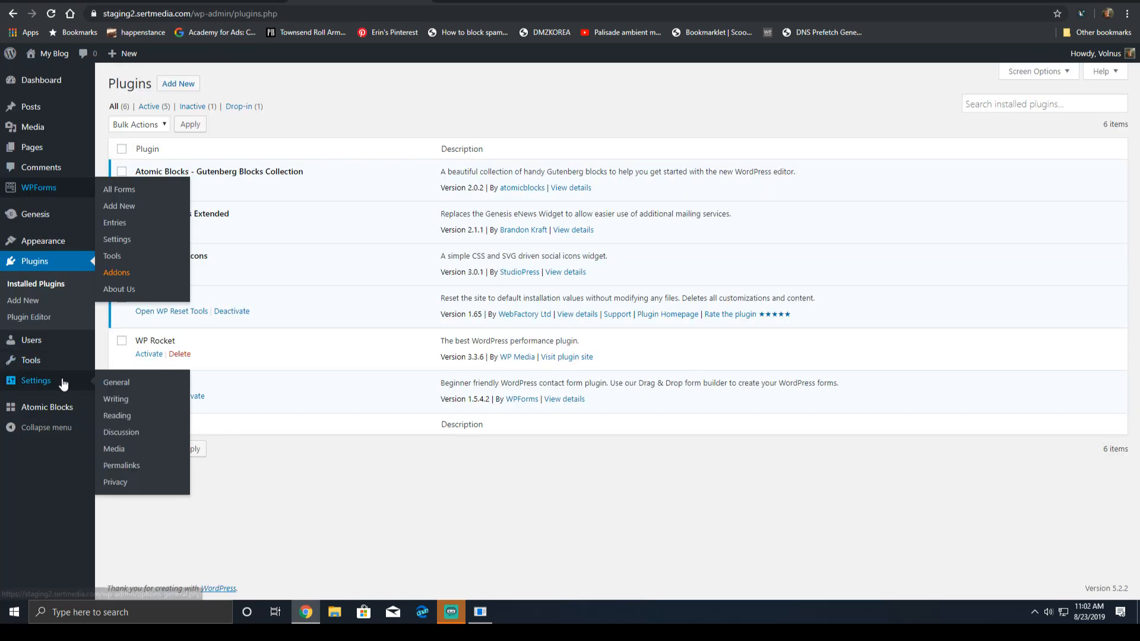
click(130, 466)
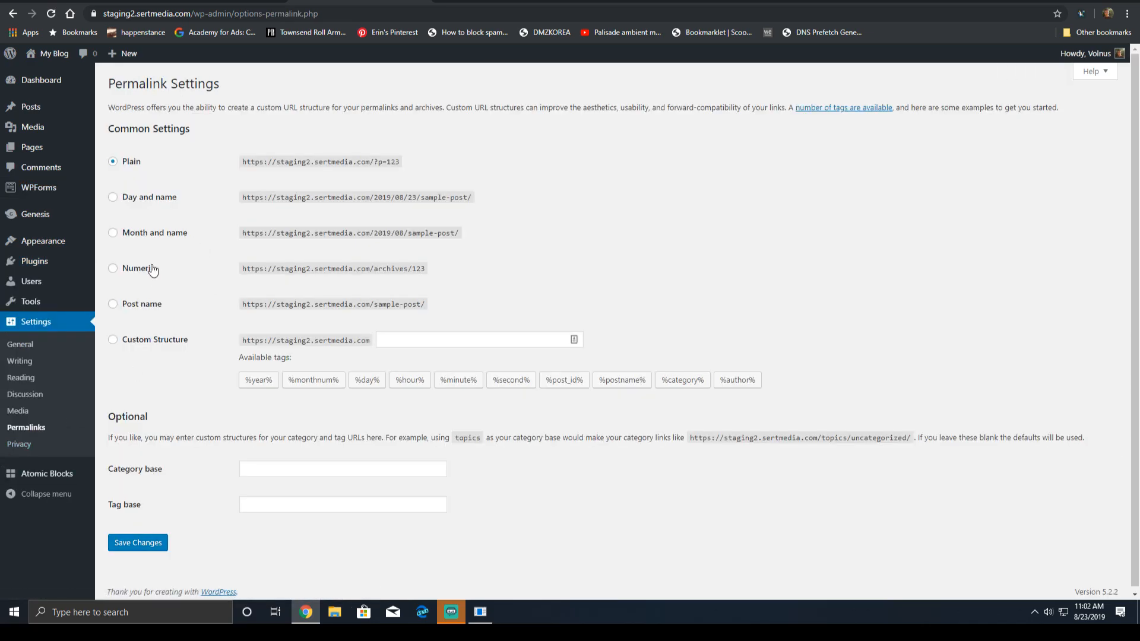
click(140, 310)
scroll(304, 347, down, 1)
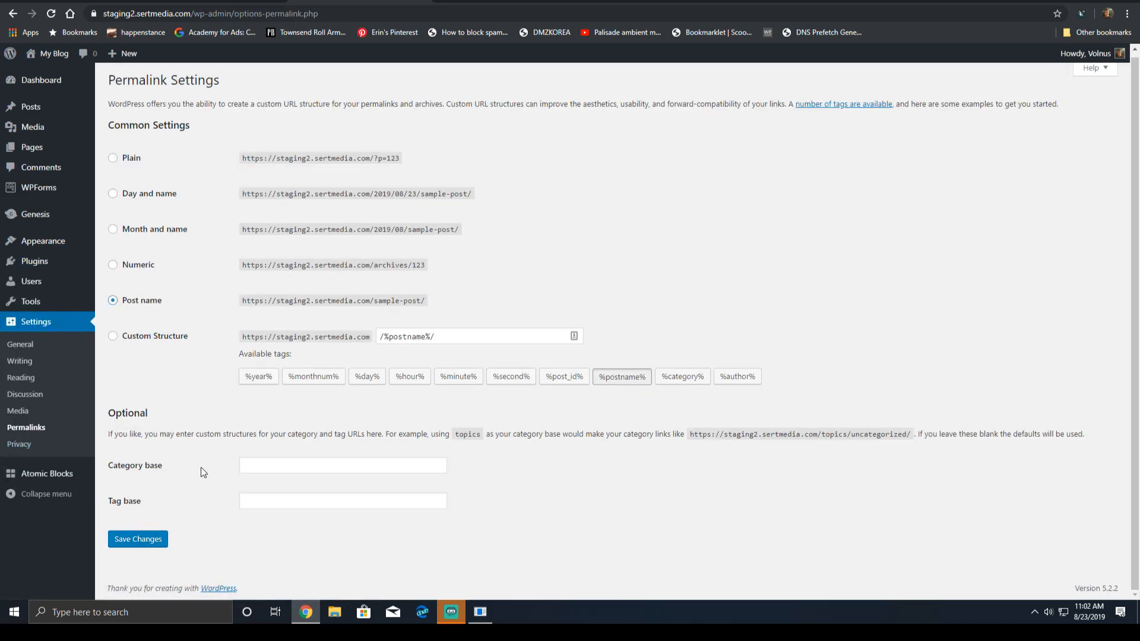
click(153, 539)
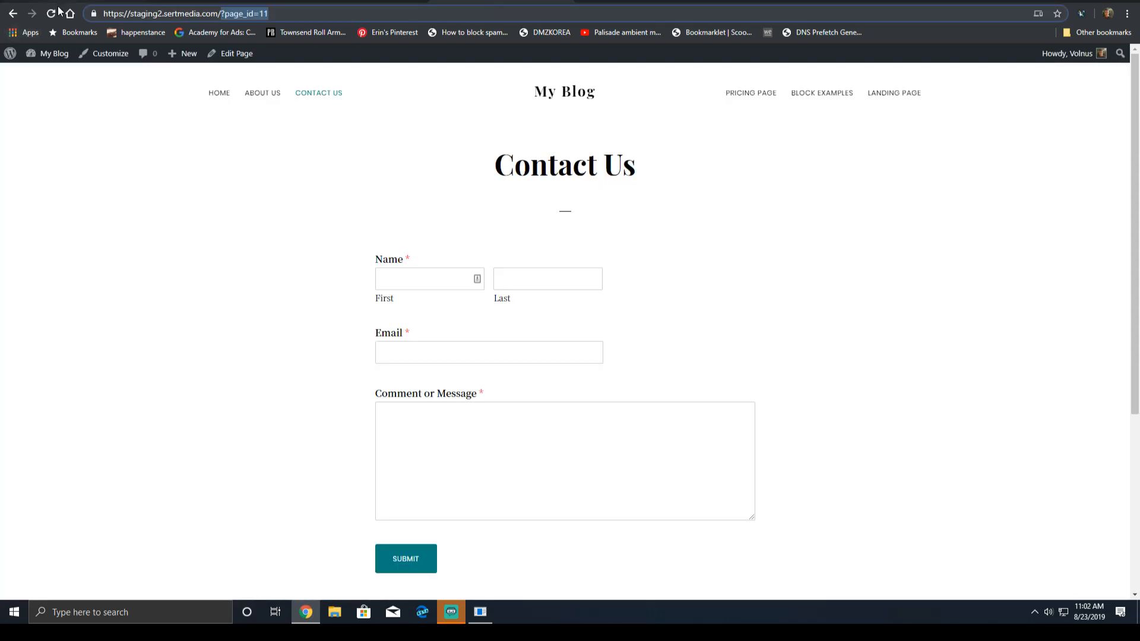
- Reload the Contact Us page to check its address and review it down to the footer
click(57, 10)
scroll(283, 281, down, 5)
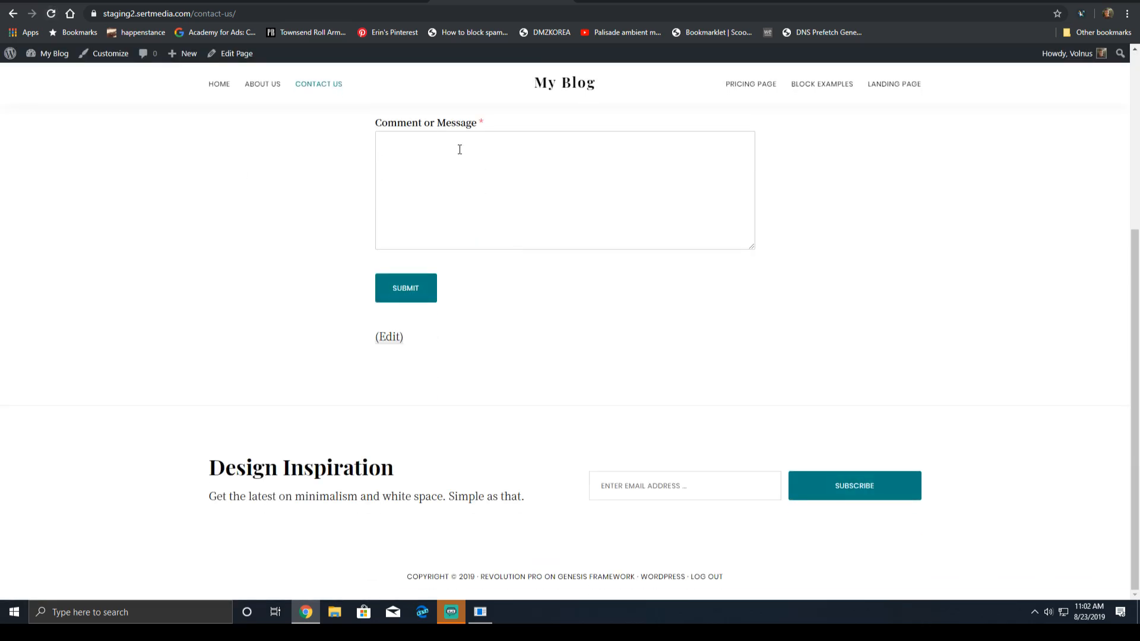
scroll(553, 223, up, 5)
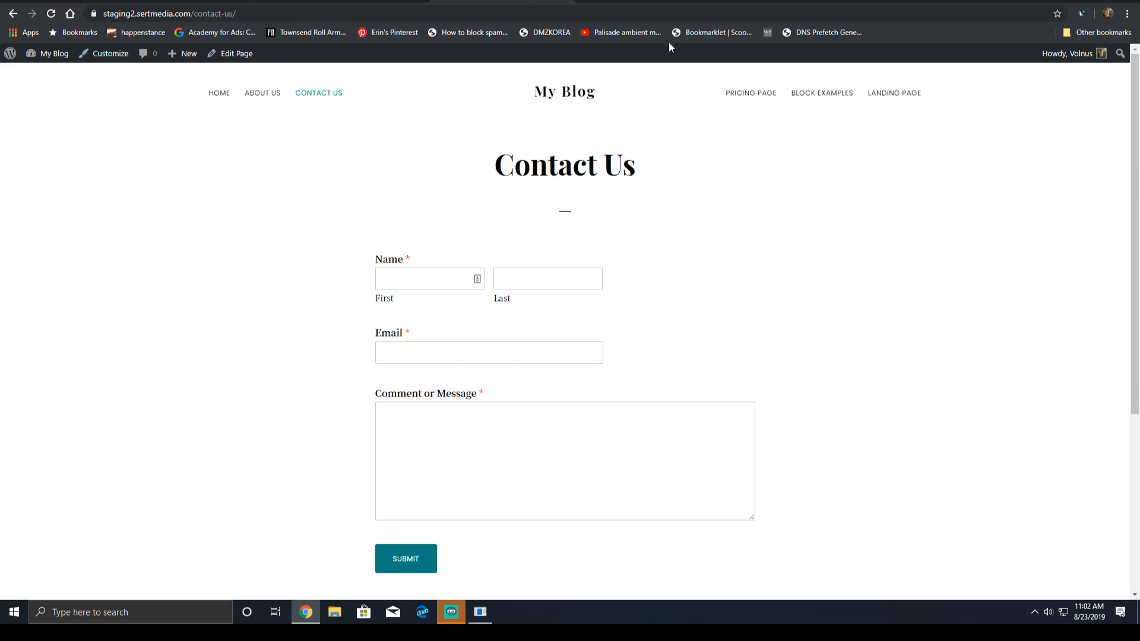
- Go through the homepage to the About Us page and review it down to the footer
click(579, 91)
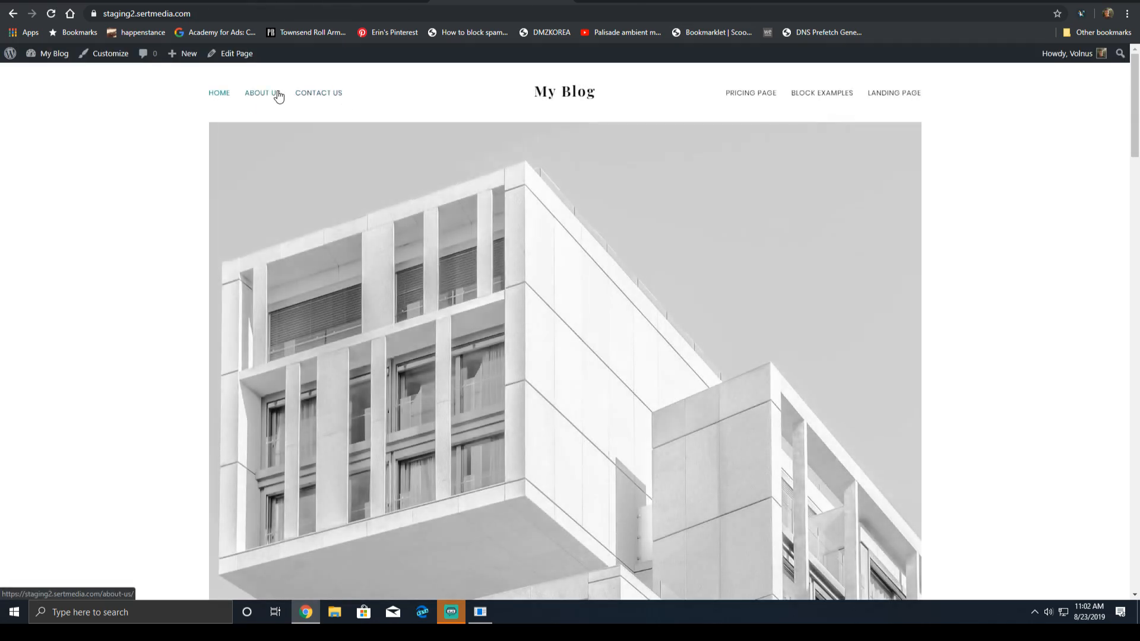
click(261, 93)
scroll(216, 165, down, 8)
scroll(119, 264, up, 4)
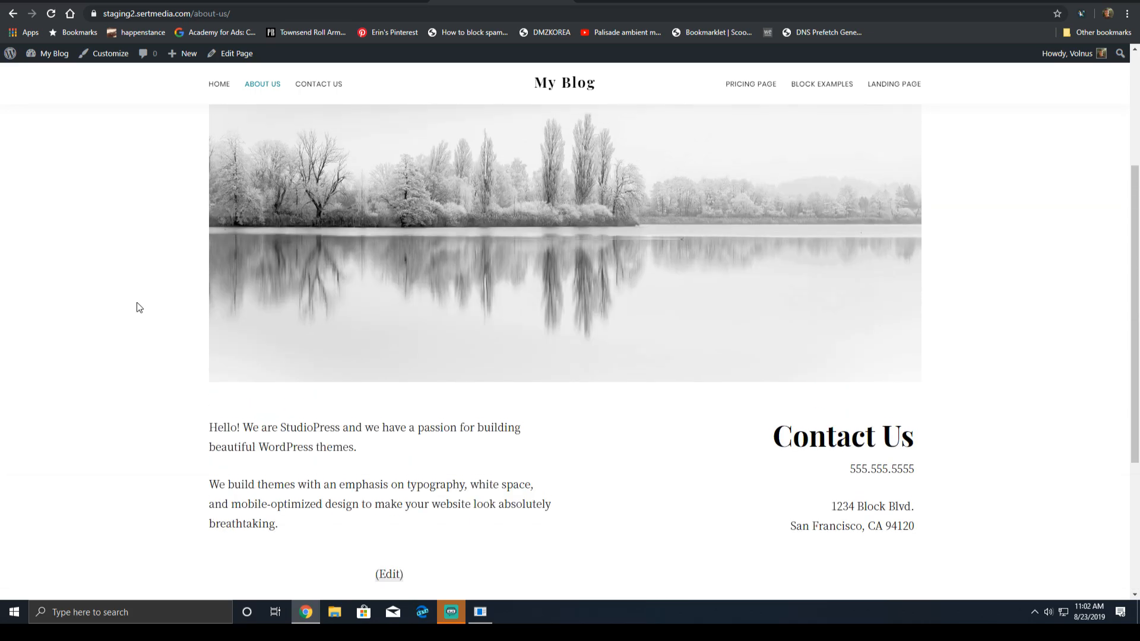
scroll(136, 308, up, 4)
scroll(148, 309, down, 8)
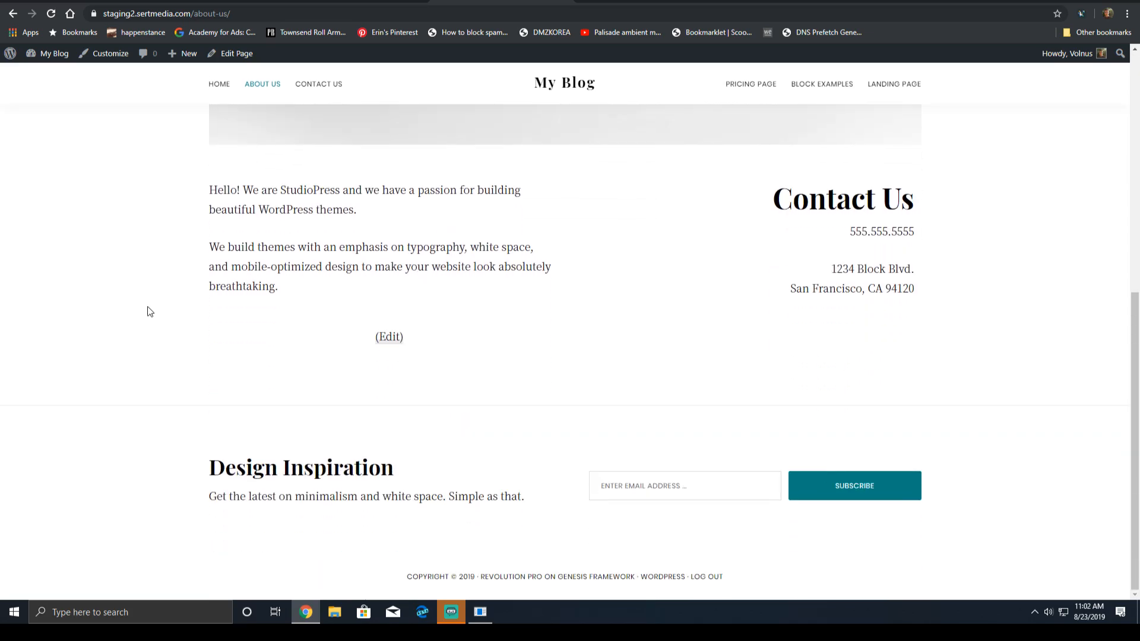
scroll(147, 307, up, 8)
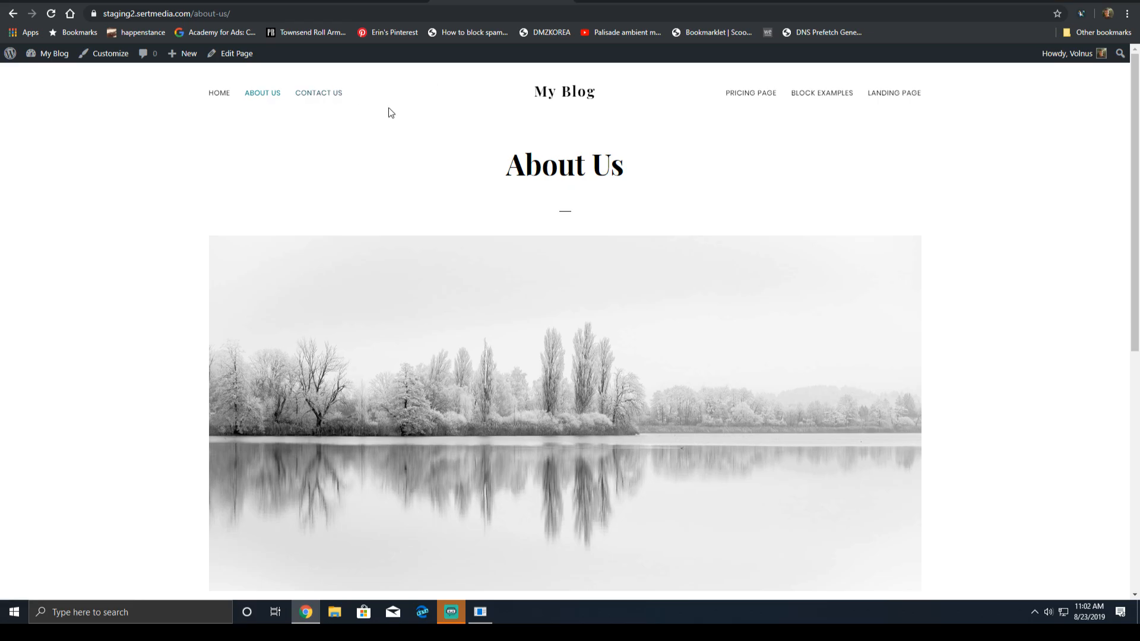
- Check the Contact Us page again, return to the homepage and review it down to the footer
click(310, 94)
click(264, 100)
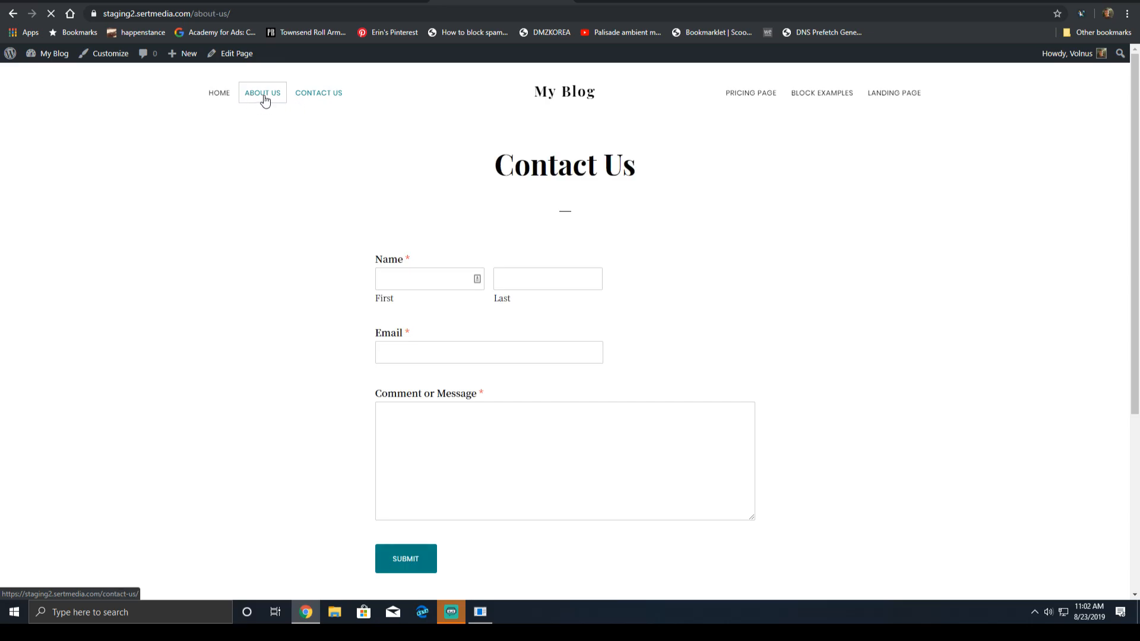
click(225, 92)
scroll(628, 143, down, 2)
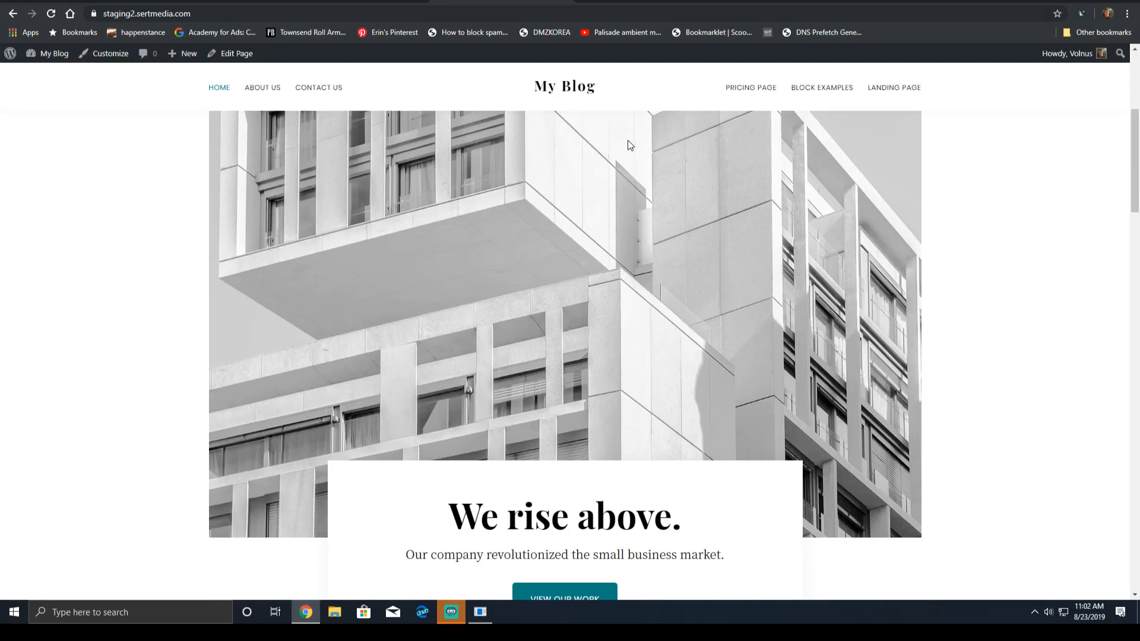
scroll(630, 145, down, 20)
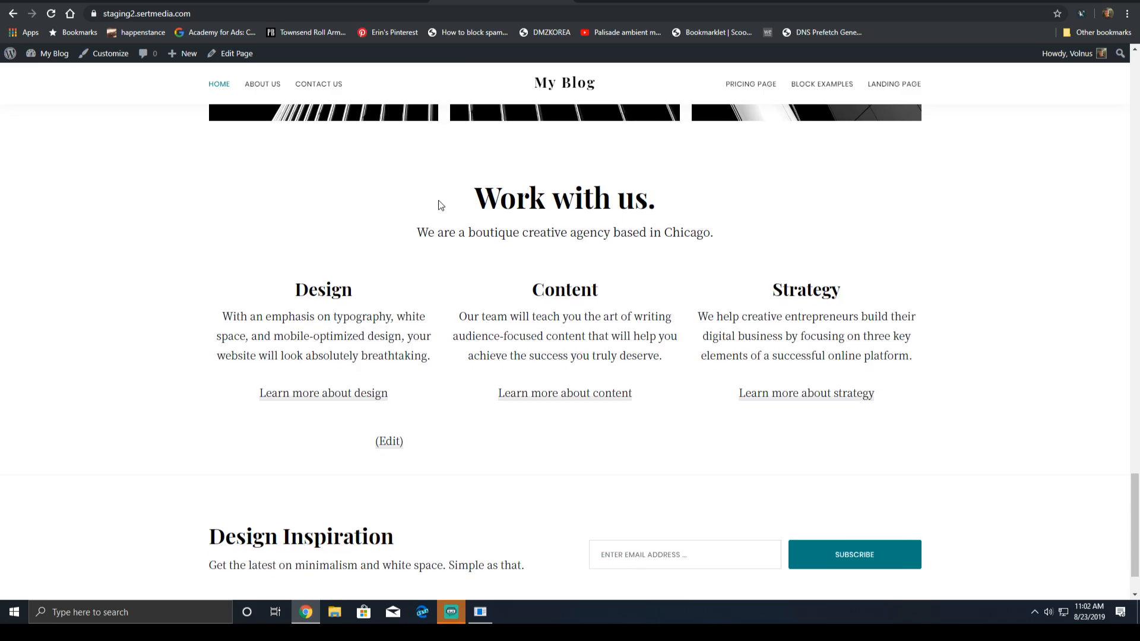
scroll(416, 207, up, 10)
scroll(601, 248, down, 12)
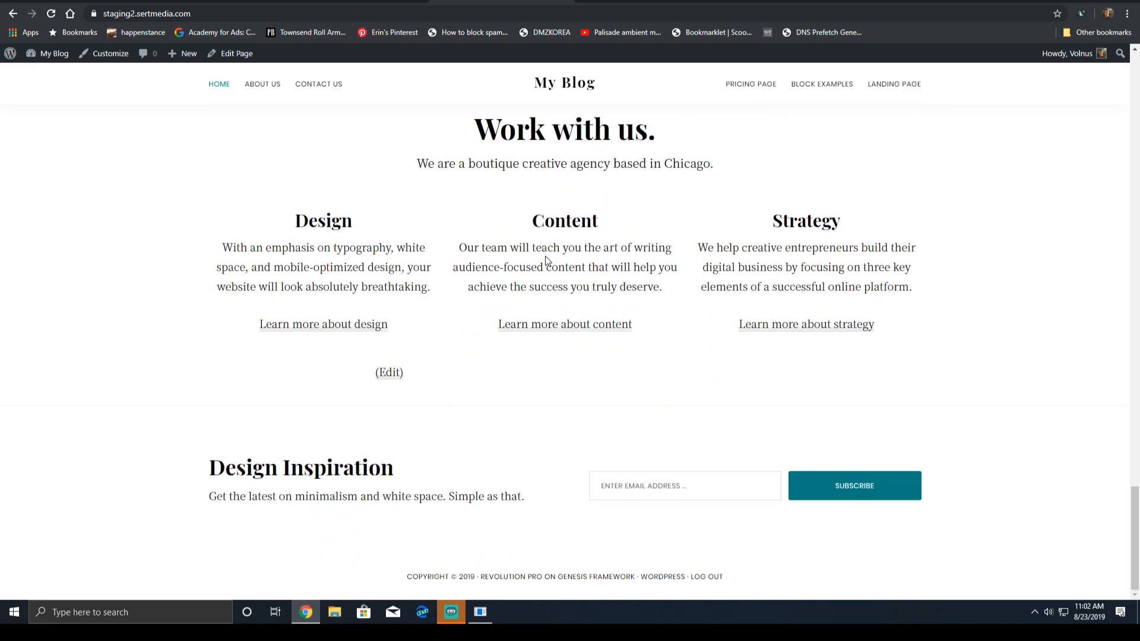
- Open the Posts list in the admin area and view the Hello world! post
click(333, 1)
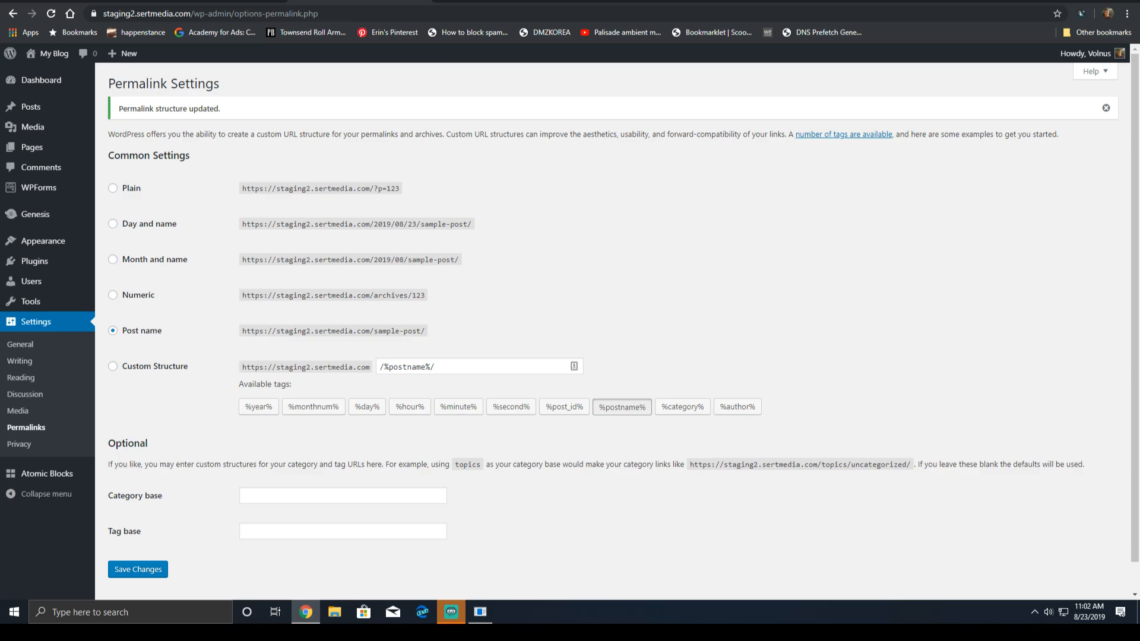
click(110, 112)
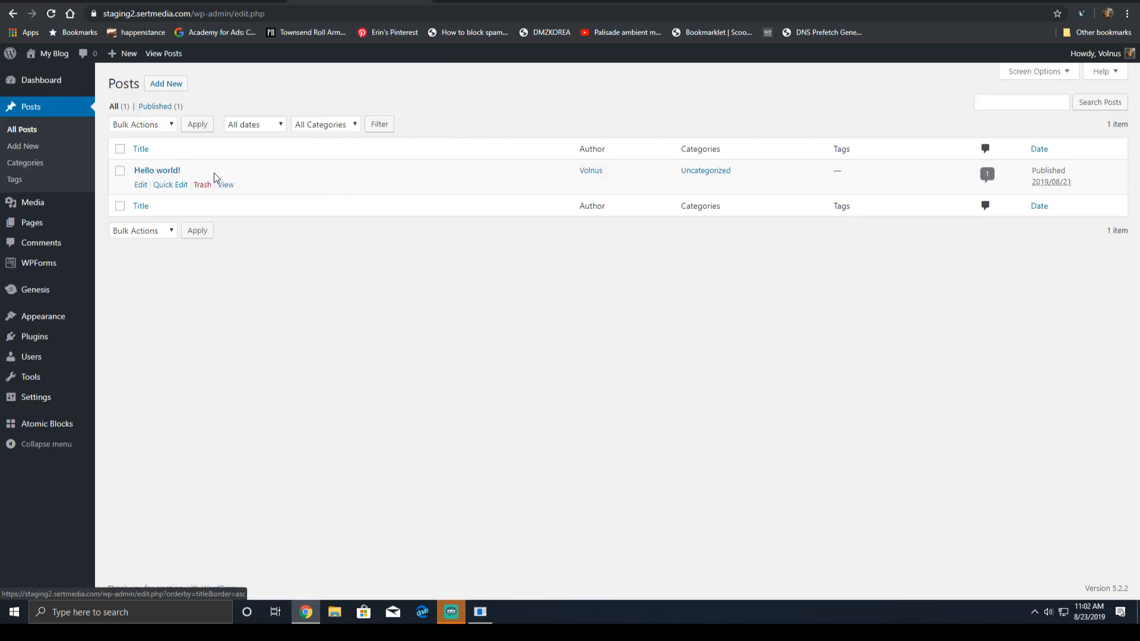
click(226, 184)
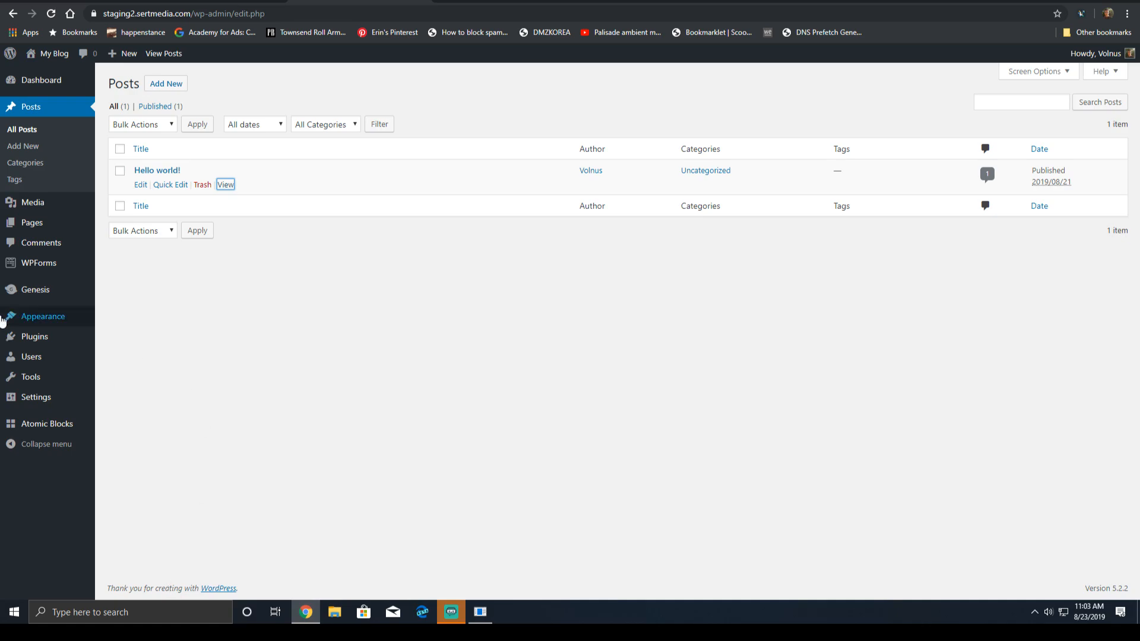
mouse_move(38, 272)
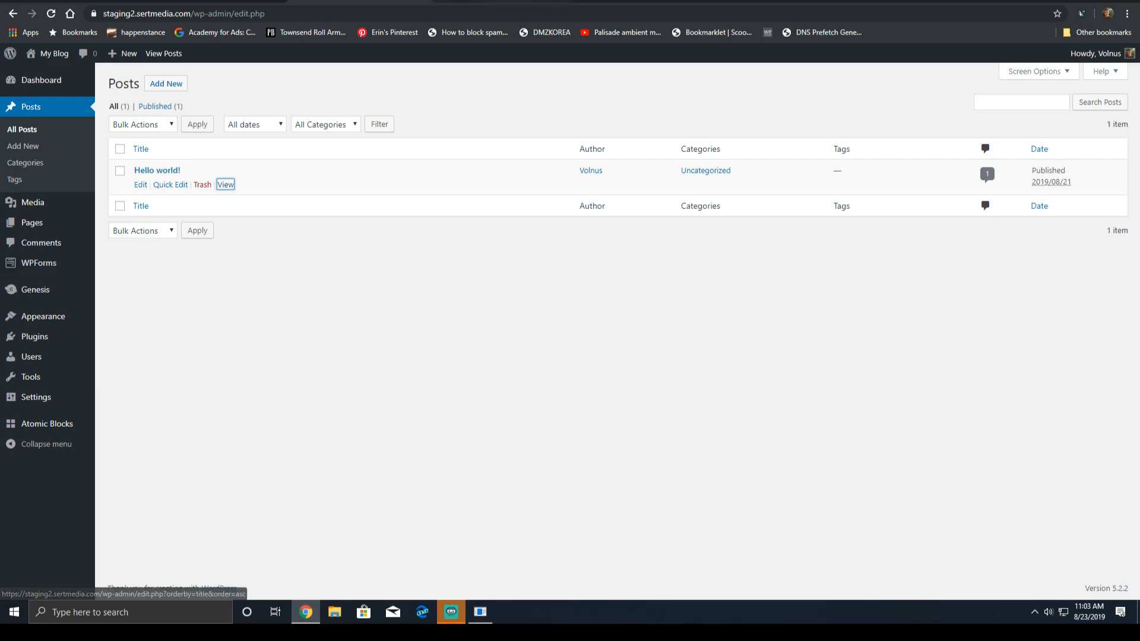
- Return to the site's homepage tab and load the homepage again
click(522, 2)
scroll(665, 102, up, 5)
click(587, 92)
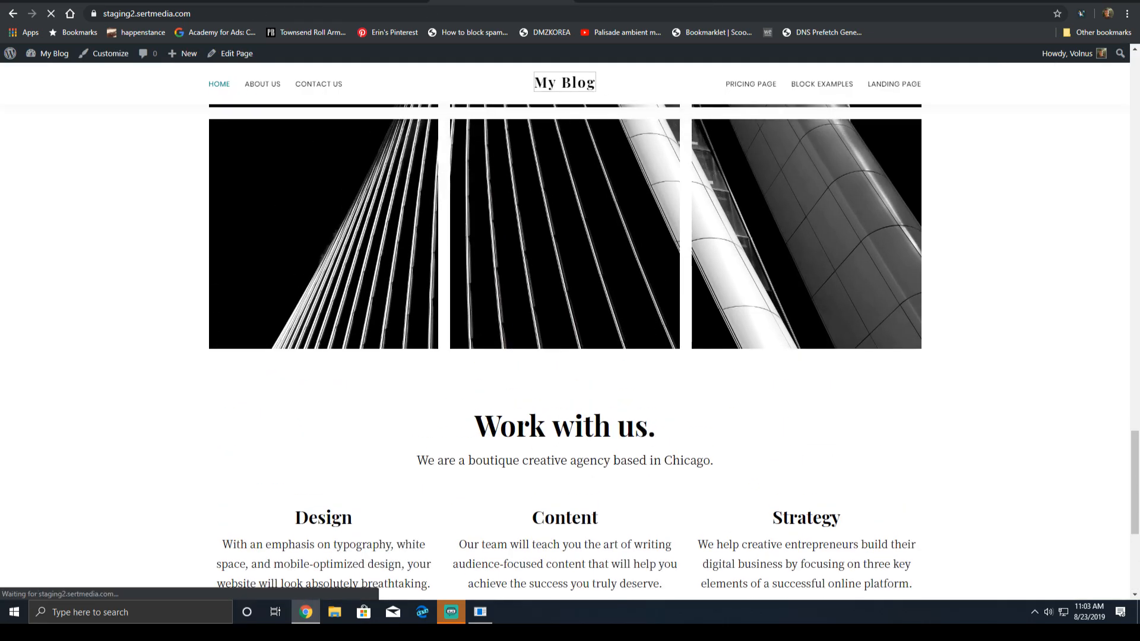
- Open the theme Customizer from the admin area, look over its Theme SEO Settings and return to the main sections
click(324, 1)
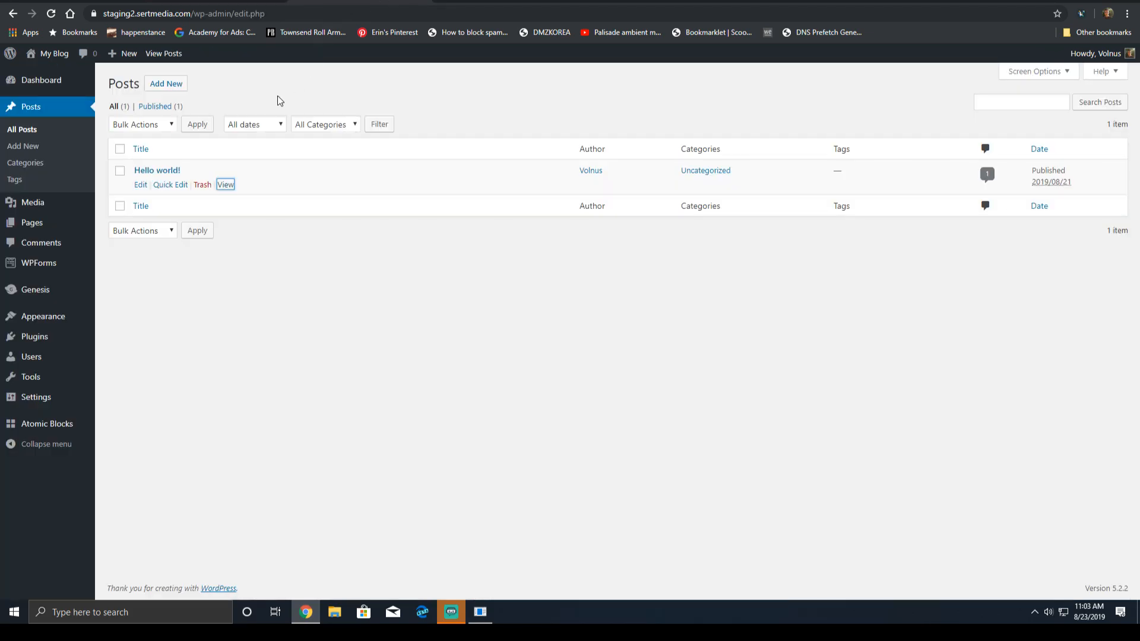
click(143, 340)
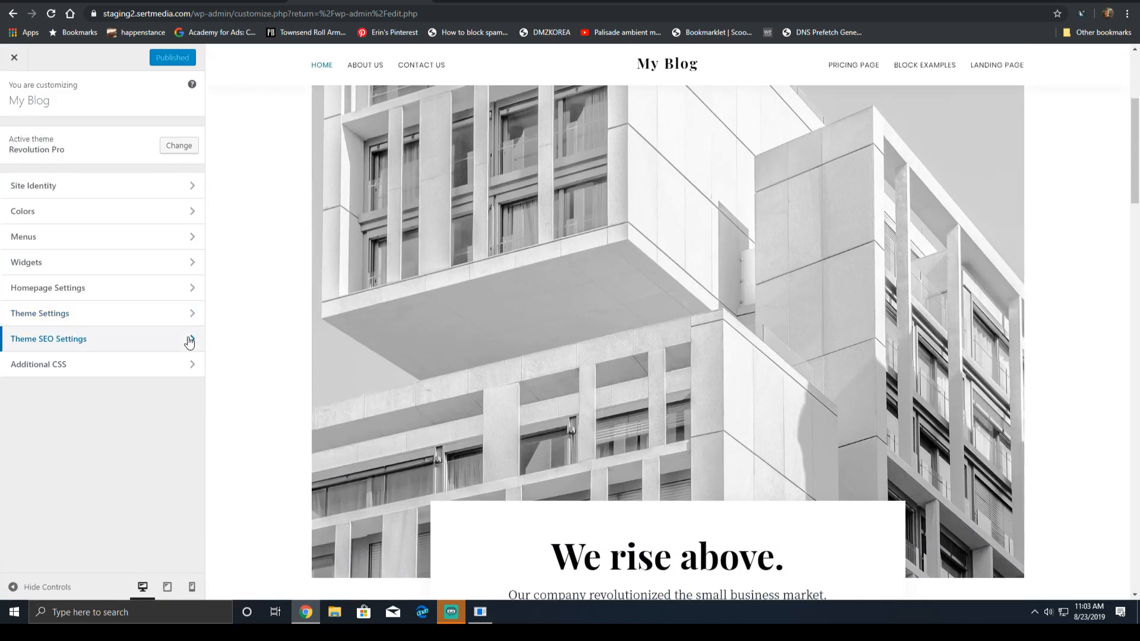
click(189, 342)
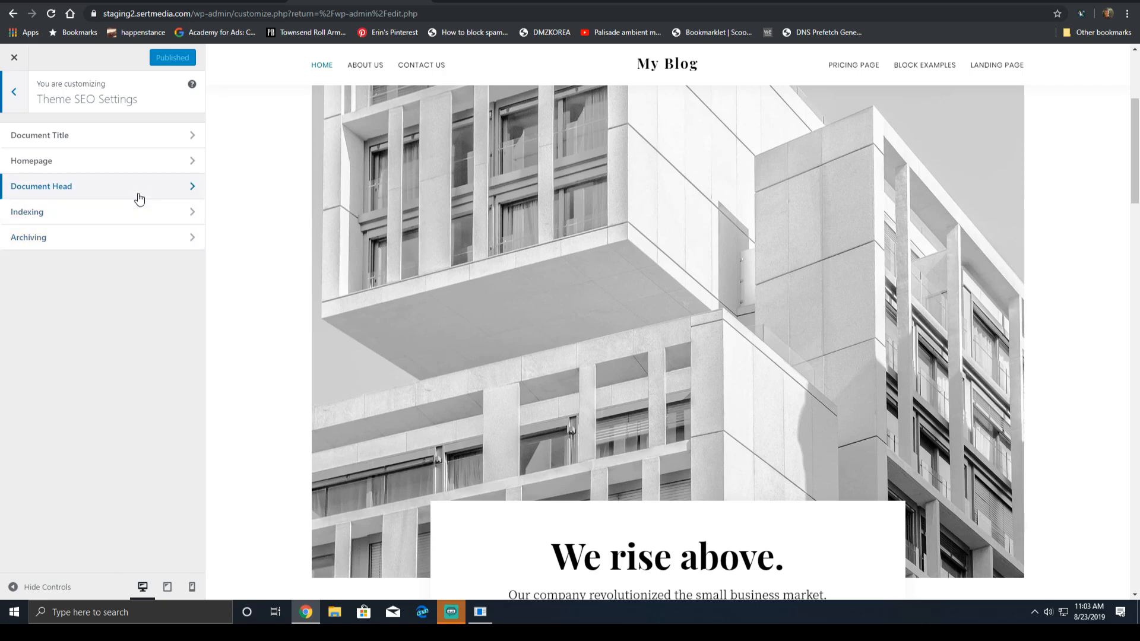
scroll(274, 158, down, 20)
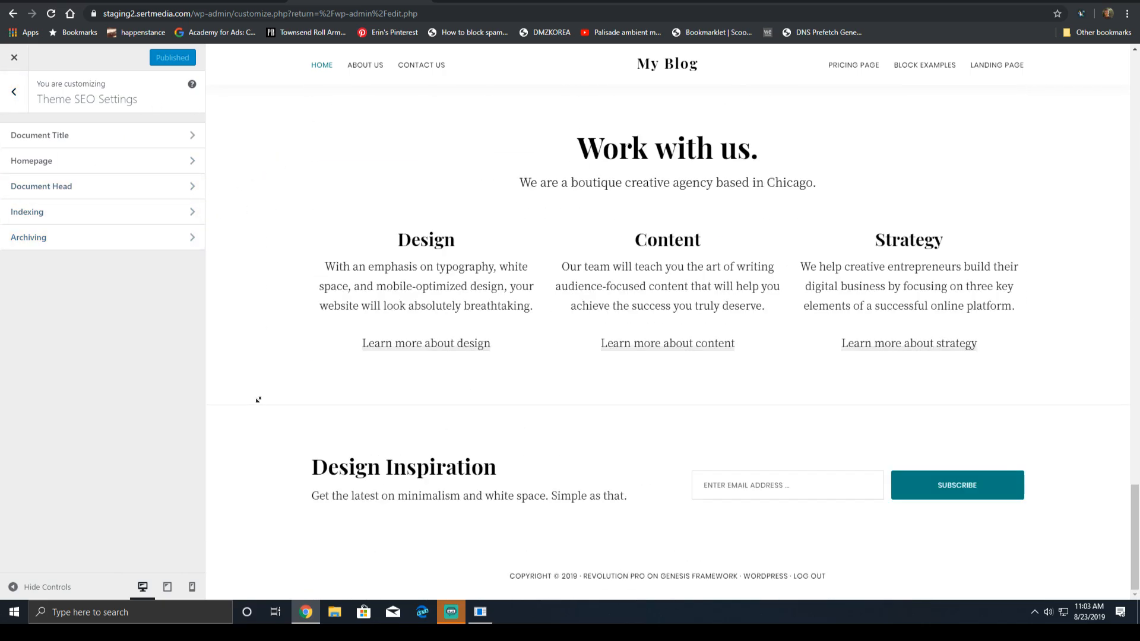
click(13, 91)
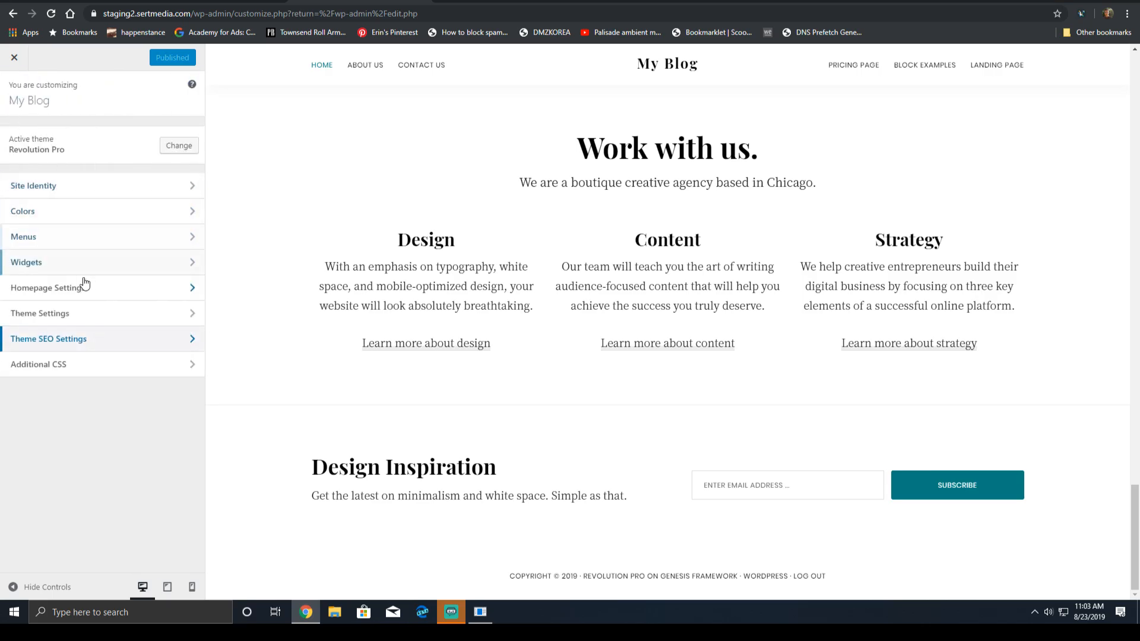
- Examine the featured-image options for posts and pages in the Customizer's Singular Content theme settings
click(66, 321)
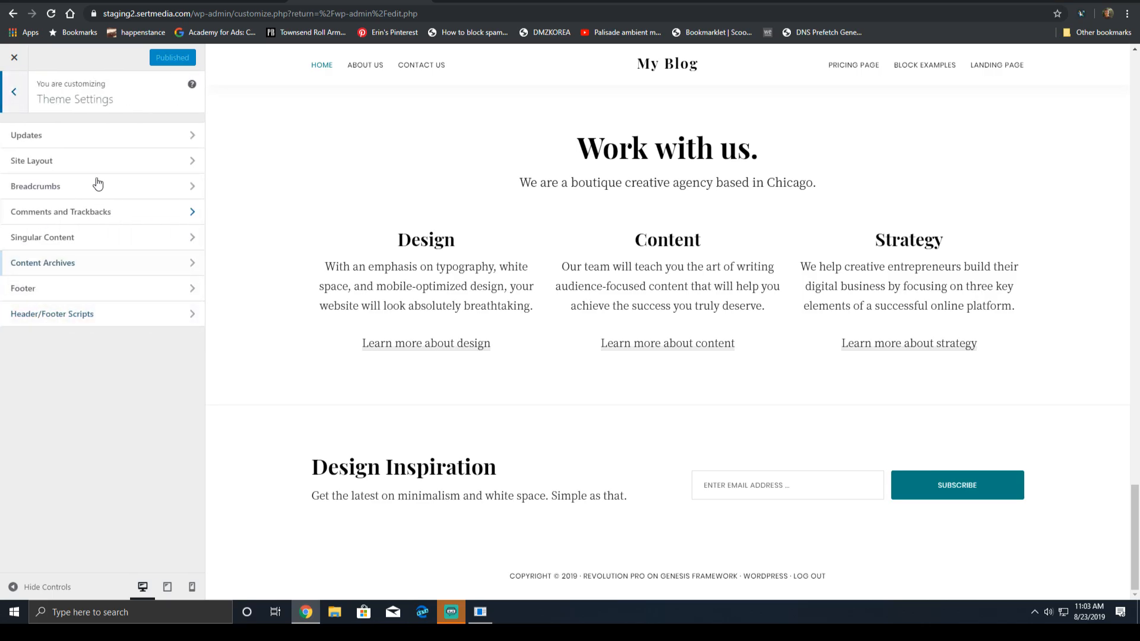
click(98, 246)
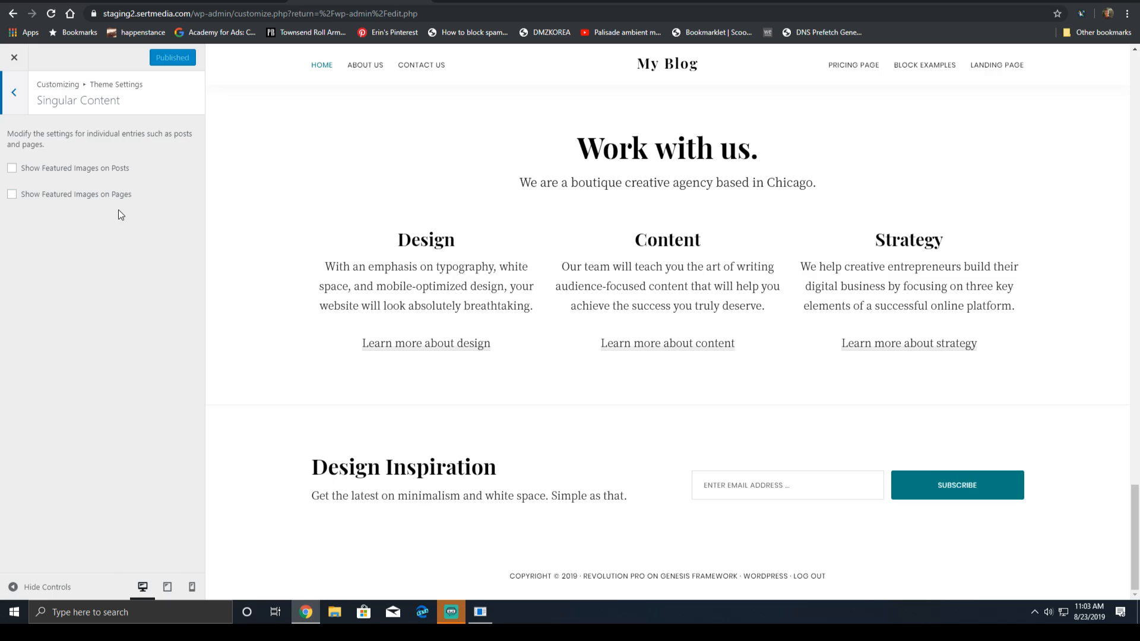
scroll(286, 232, up, 3)
scroll(287, 232, up, 5)
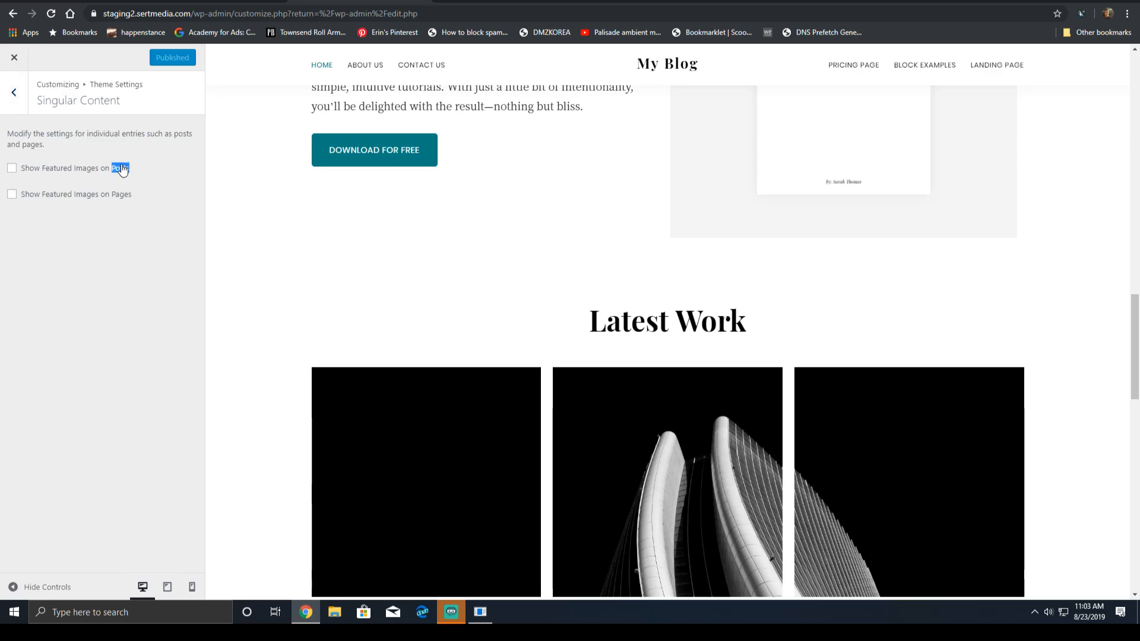
click(113, 168)
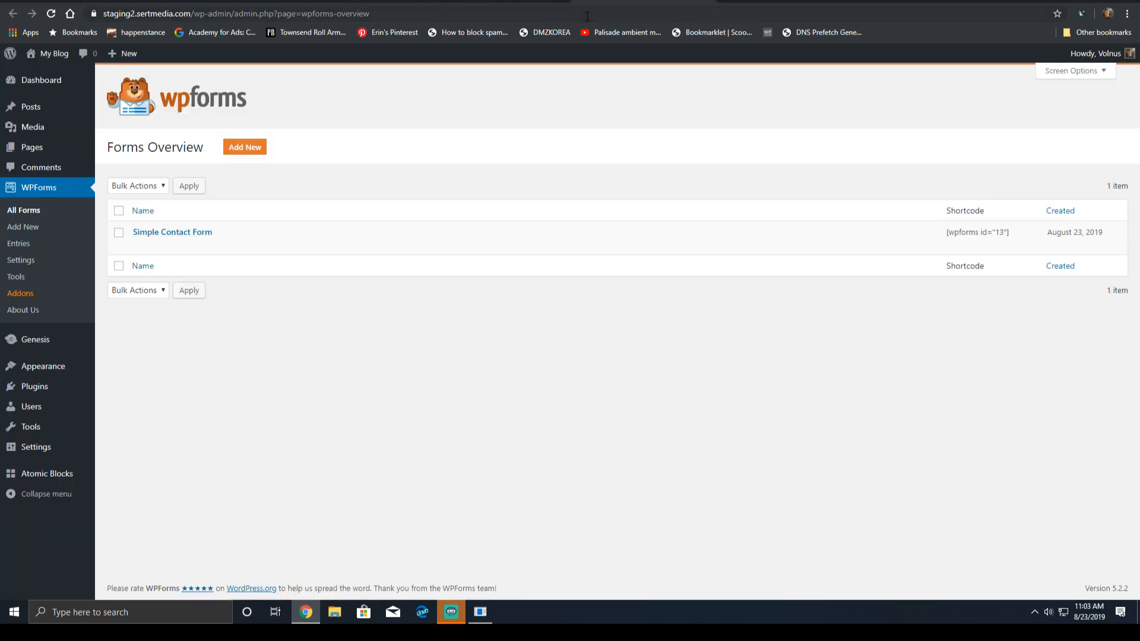
- Switch to the site's homepage tab and open the Hello world! post at /hello-world/
click(549, 2)
click(454, 10)
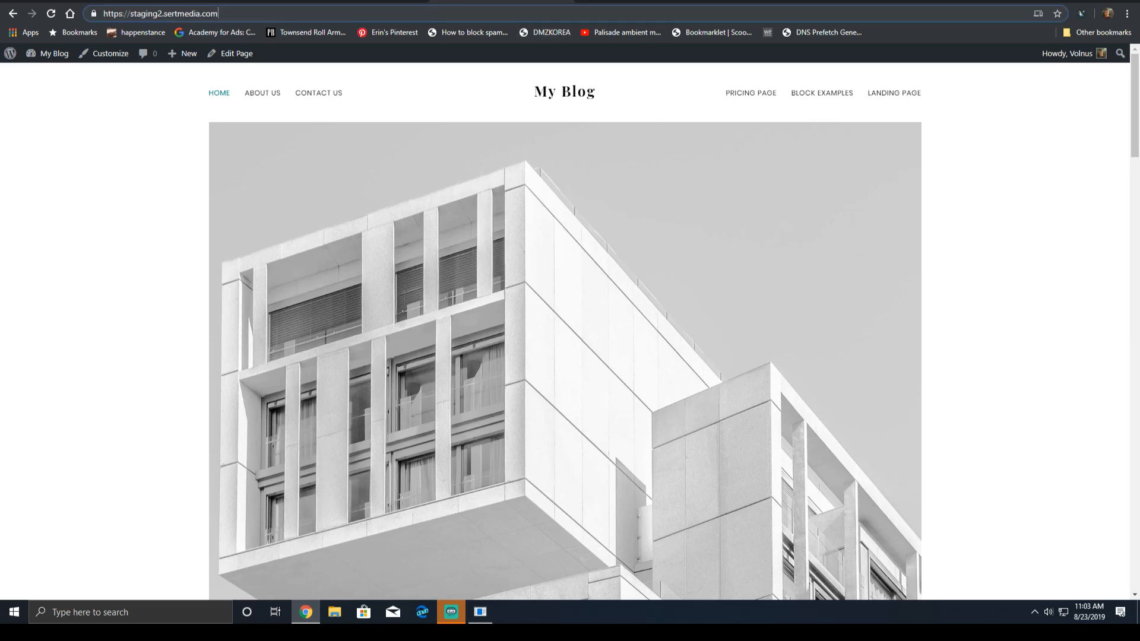
click(454, 10)
text(h)
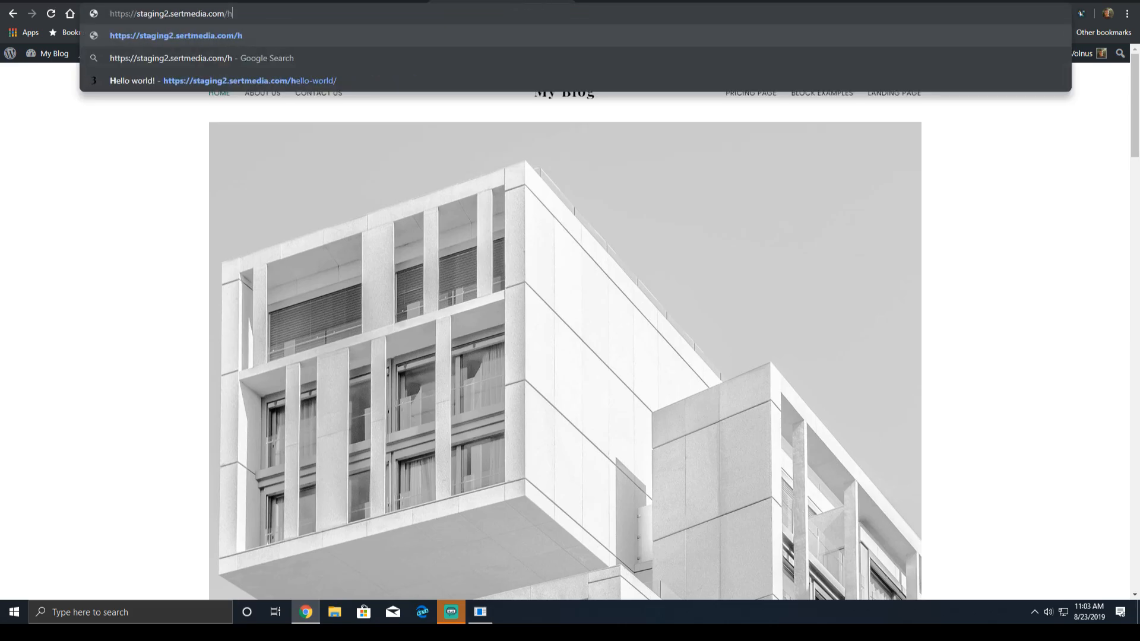
key(Down)
key(Down)
key(Return)
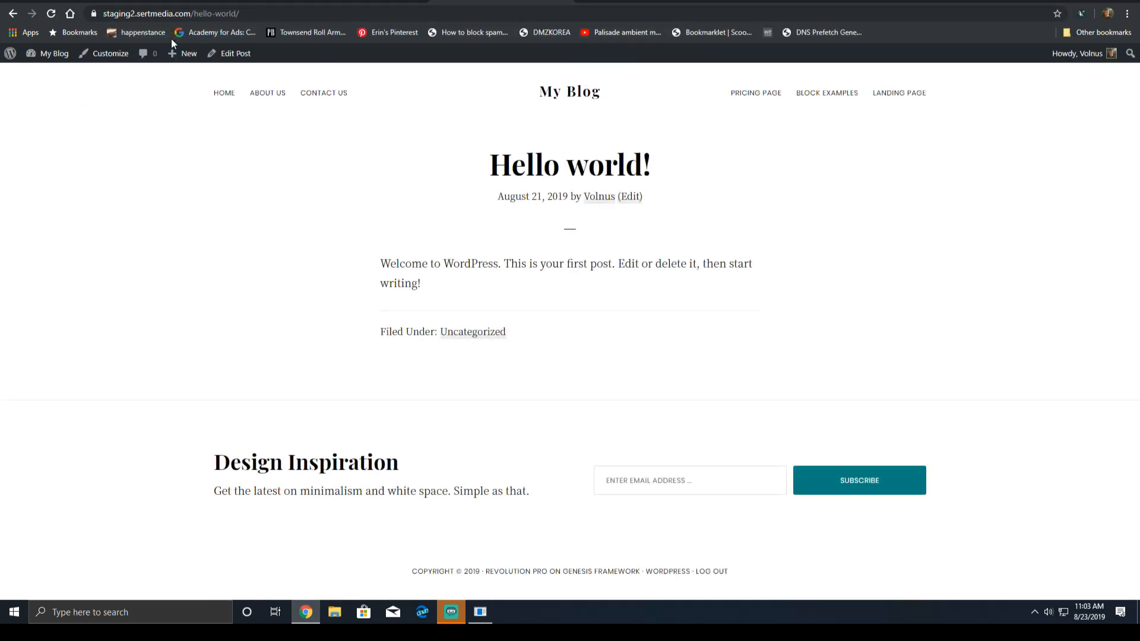
- Return to the theme Customizer and look at the Site Layout option in Theme Settings
click(229, 54)
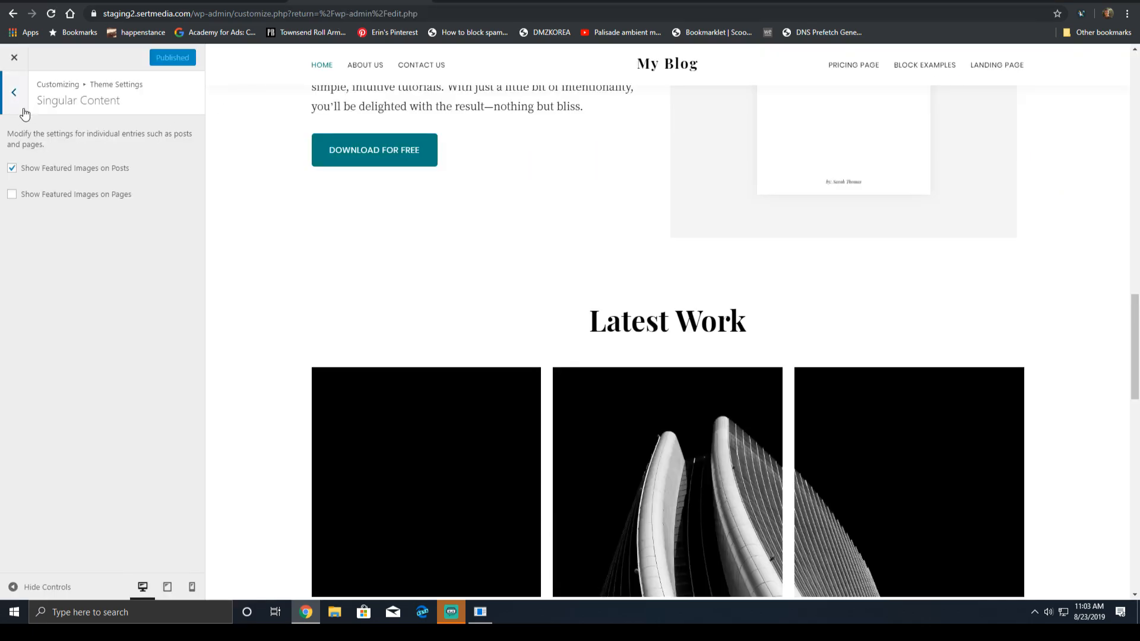
click(24, 112)
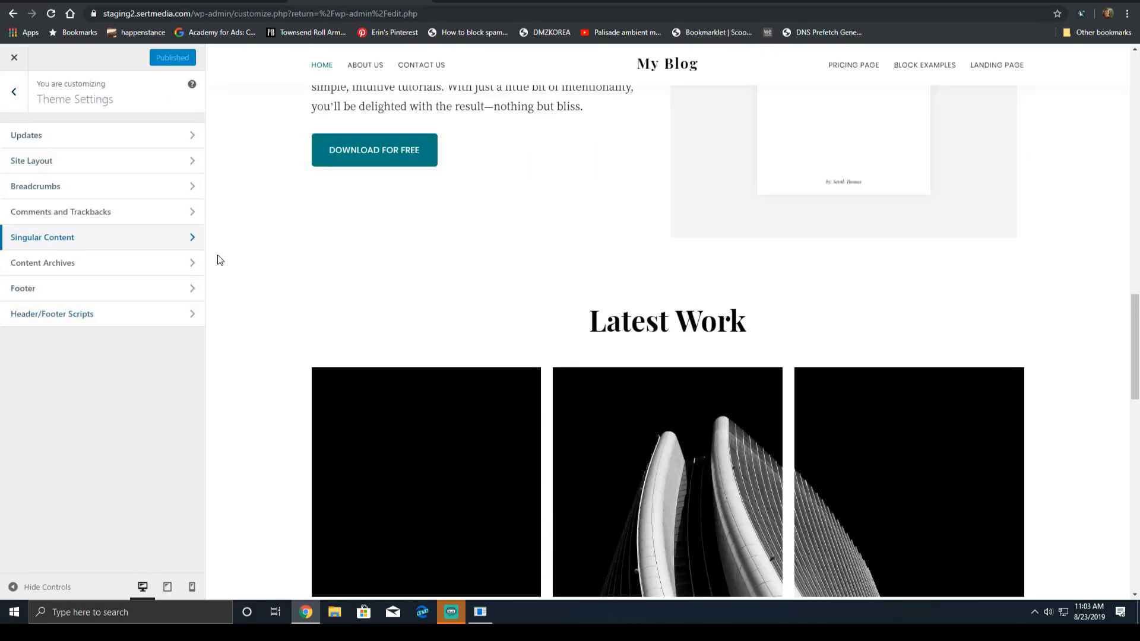
click(113, 160)
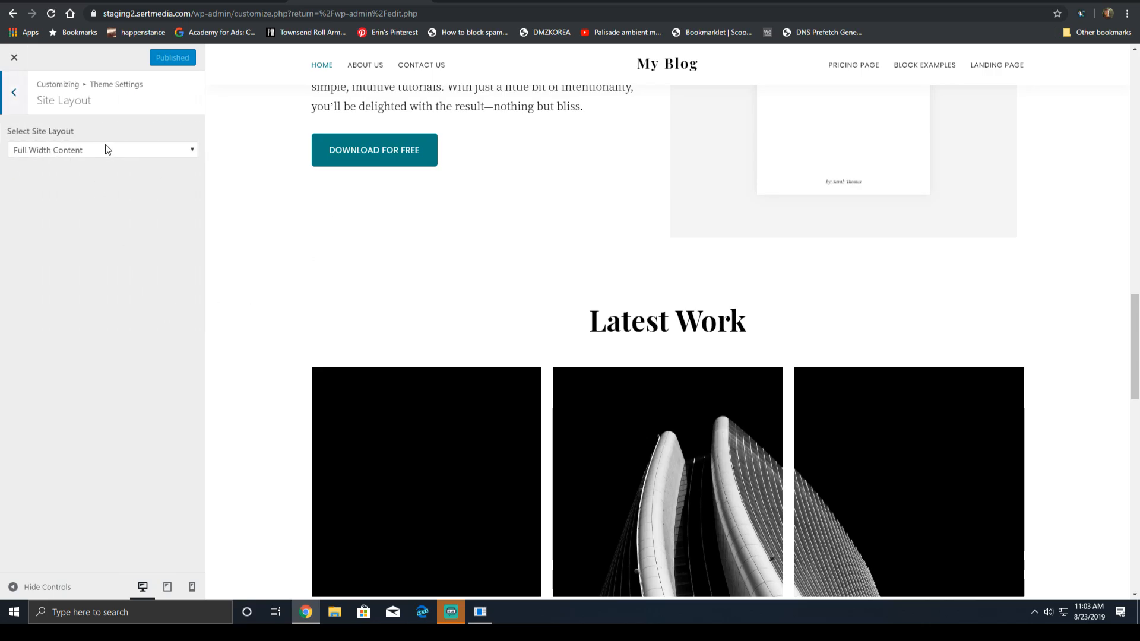
click(106, 149)
click(14, 92)
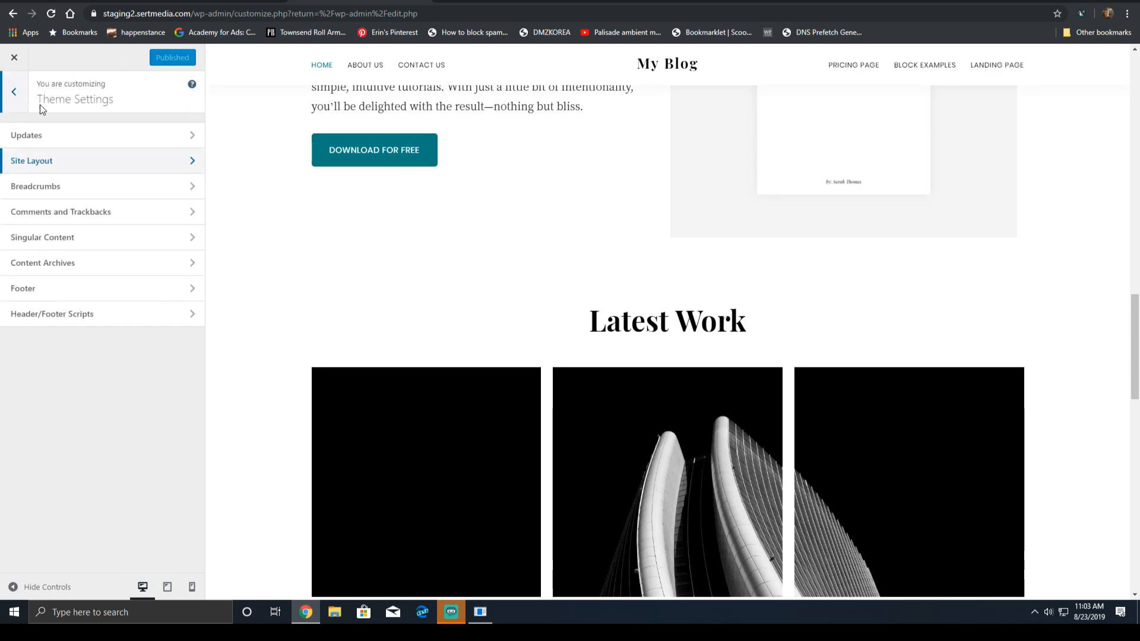
- Enable breadcrumbs on the posts page, single posts, pages, archives, 404 page and attachment/media in Theme Settings
click(153, 188)
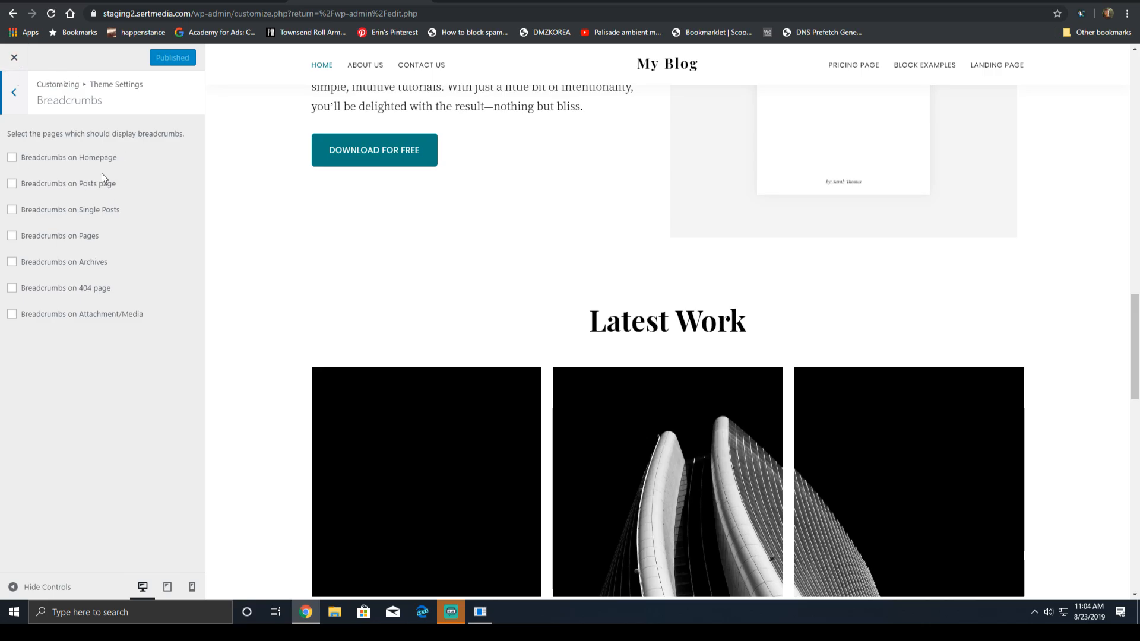
double_click(88, 183)
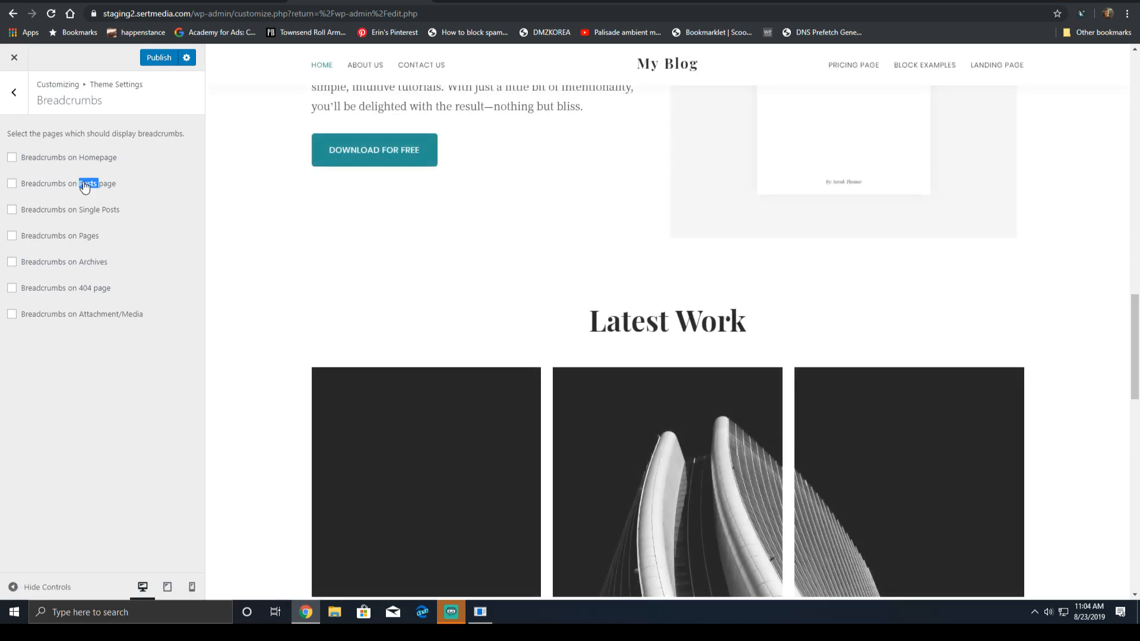
click(11, 184)
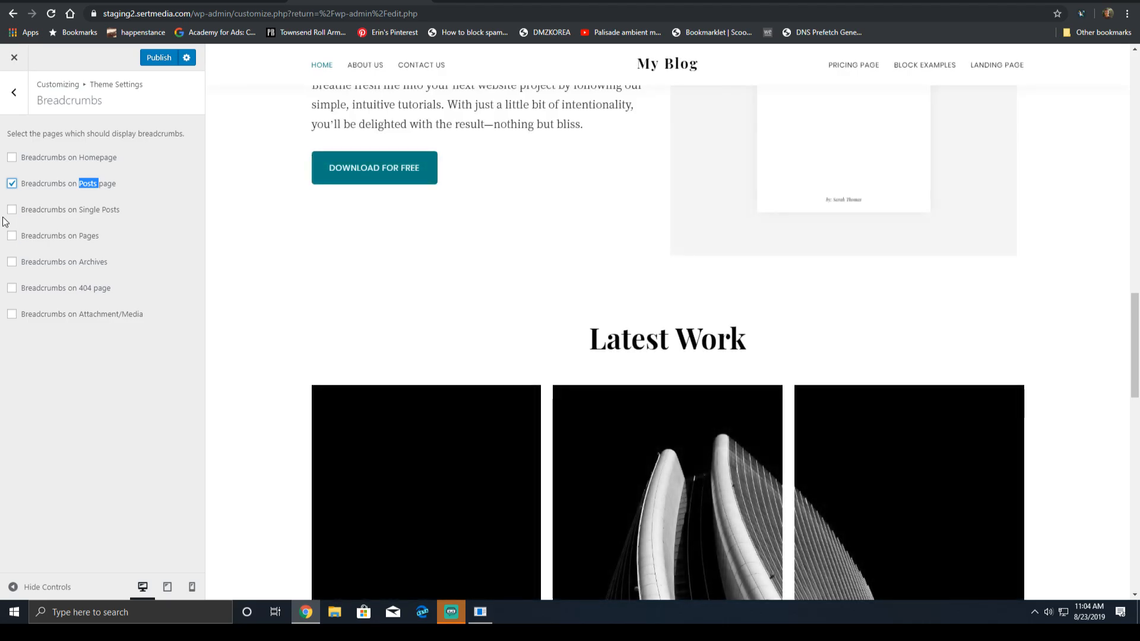
click(12, 211)
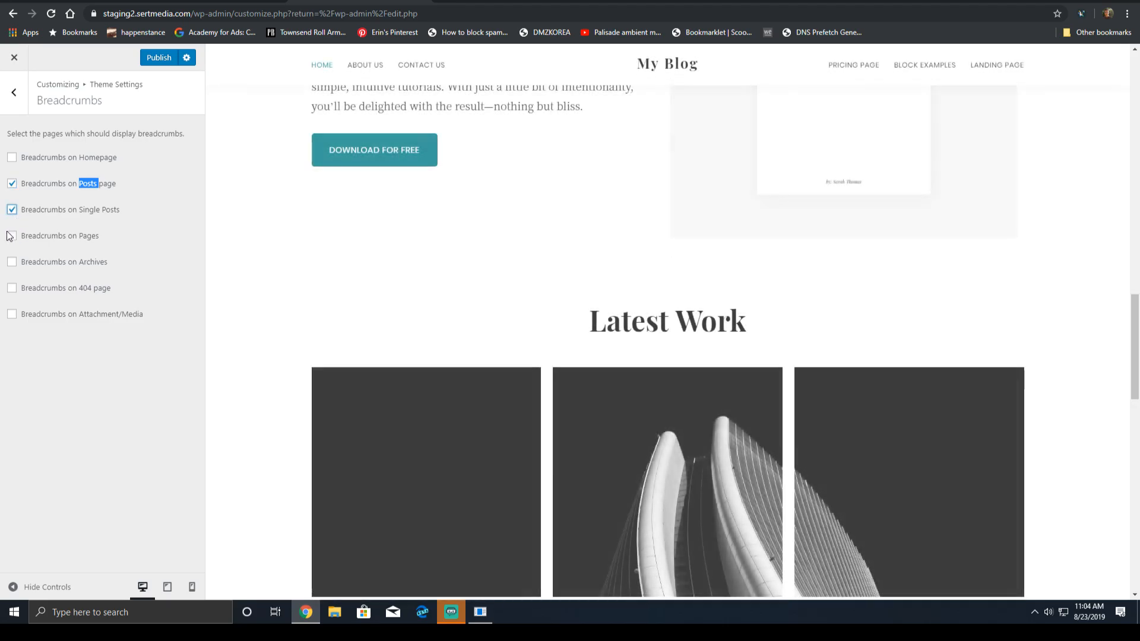
click(13, 236)
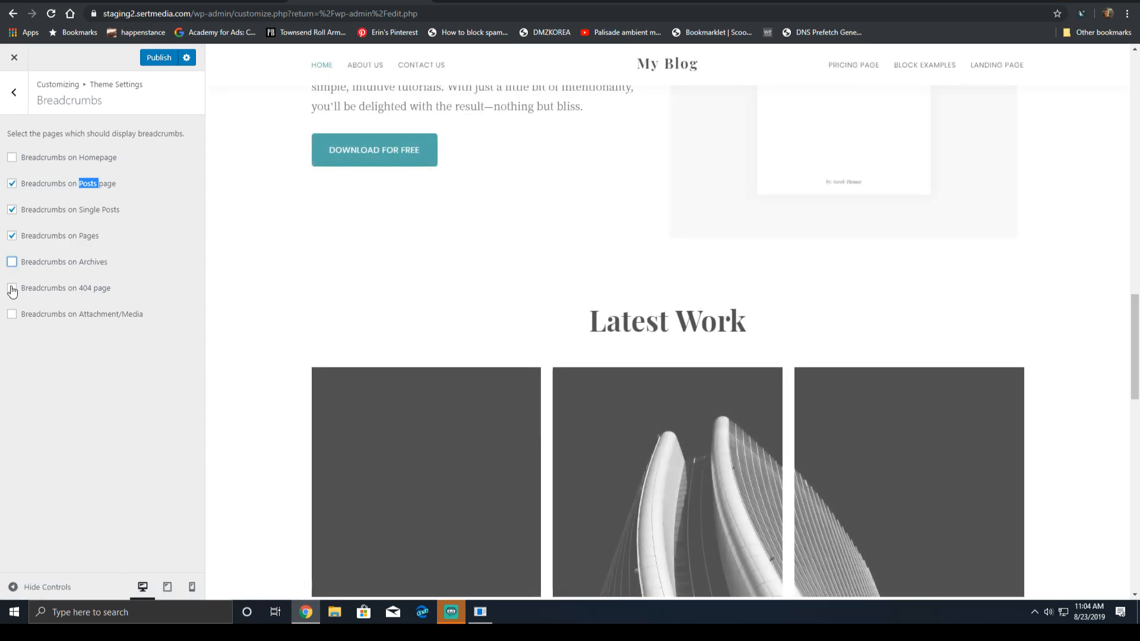
click(12, 289)
click(12, 262)
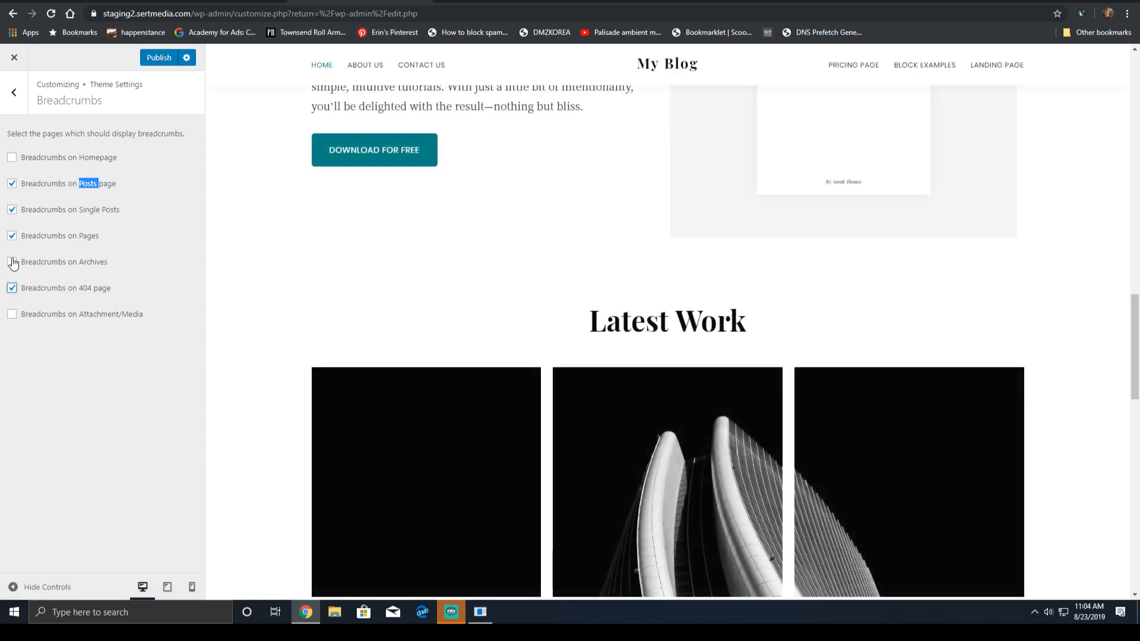
click(12, 315)
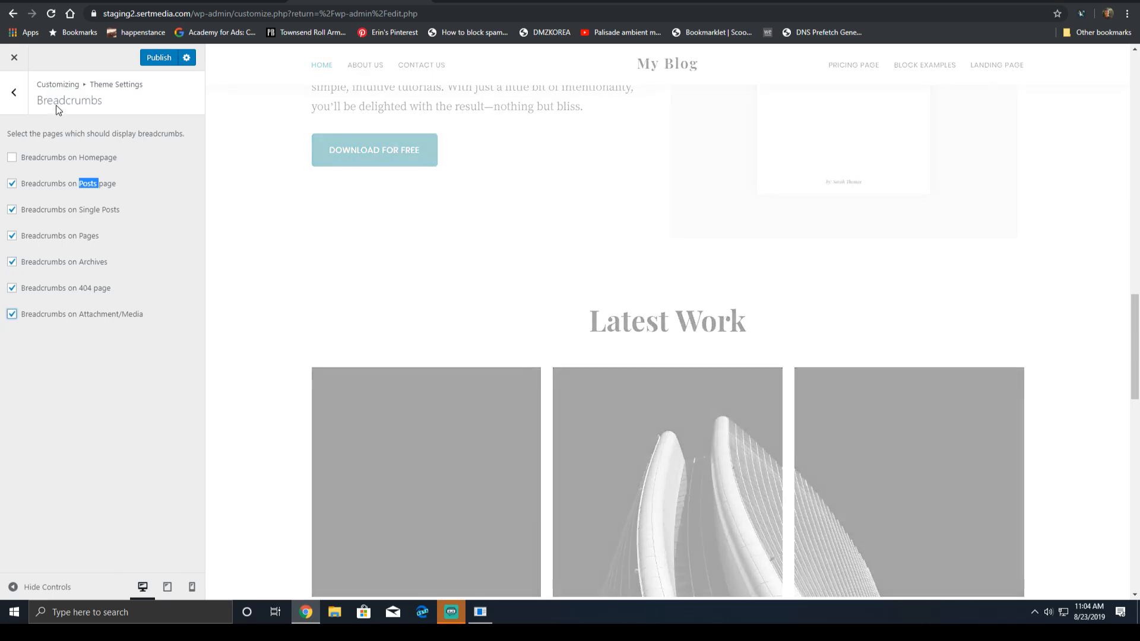
click(14, 92)
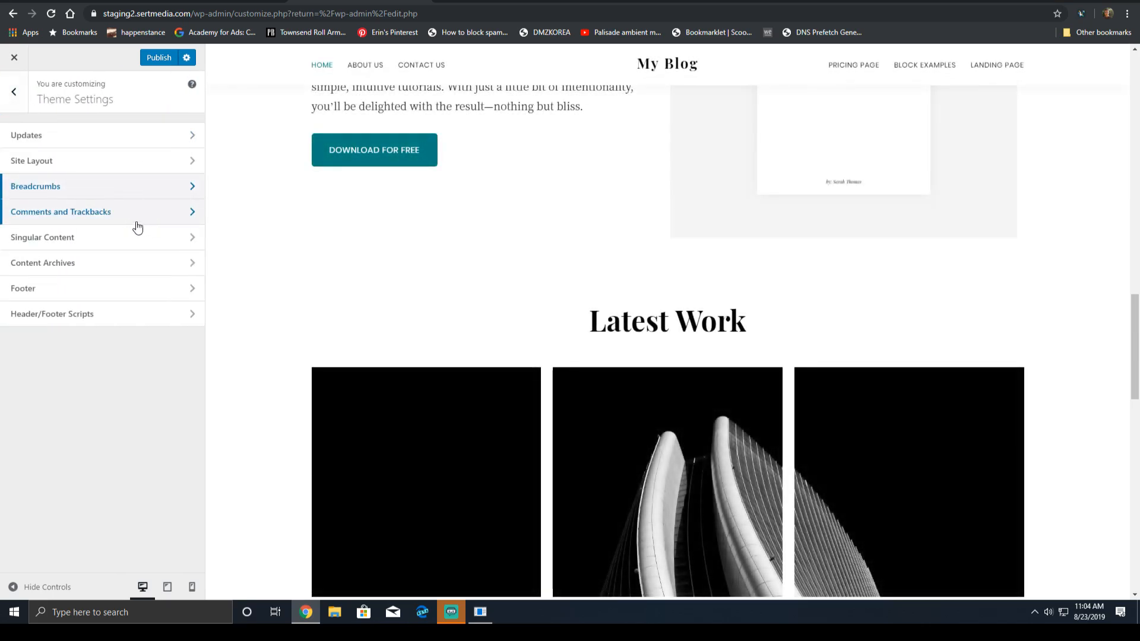
- Look over the Comments and Trackbacks options and the Content Archives options in Theme Settings
click(136, 224)
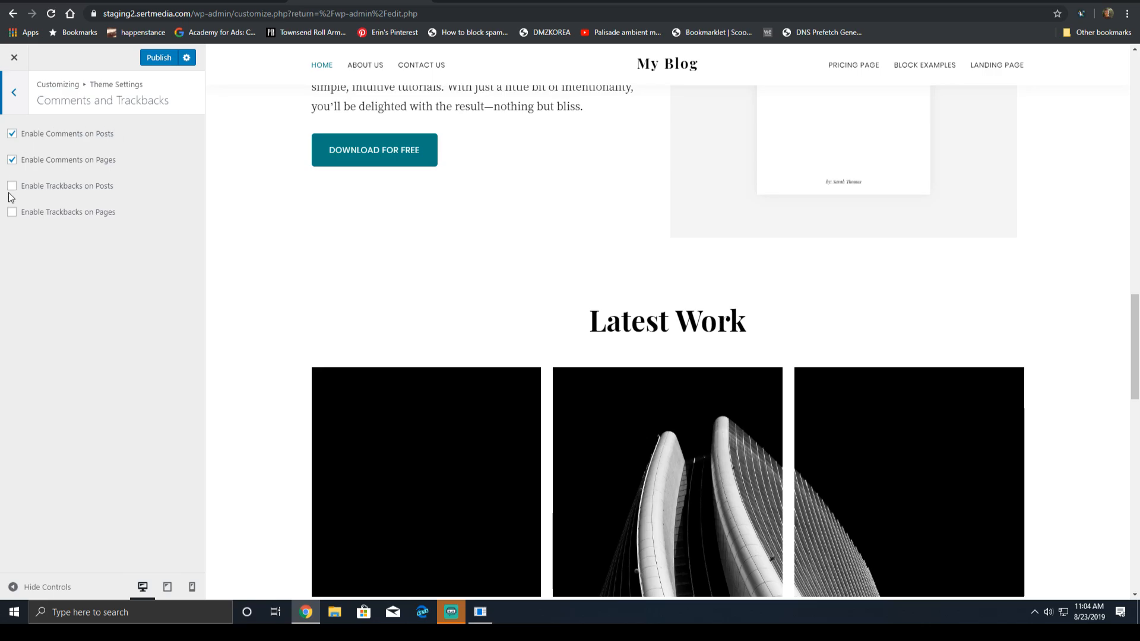
click(14, 95)
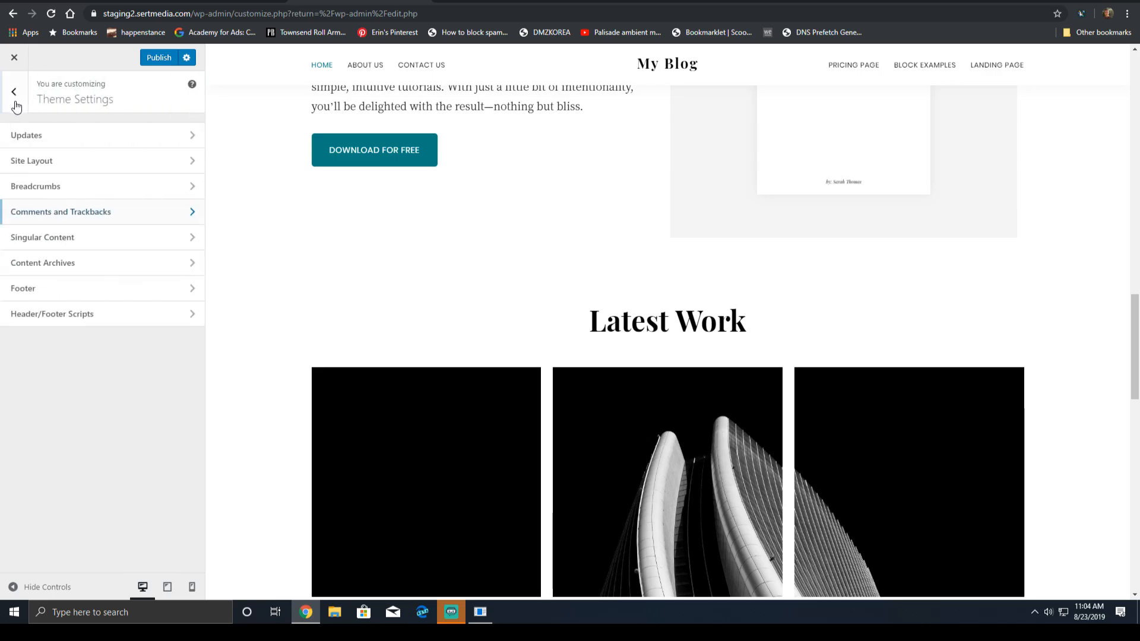
click(64, 261)
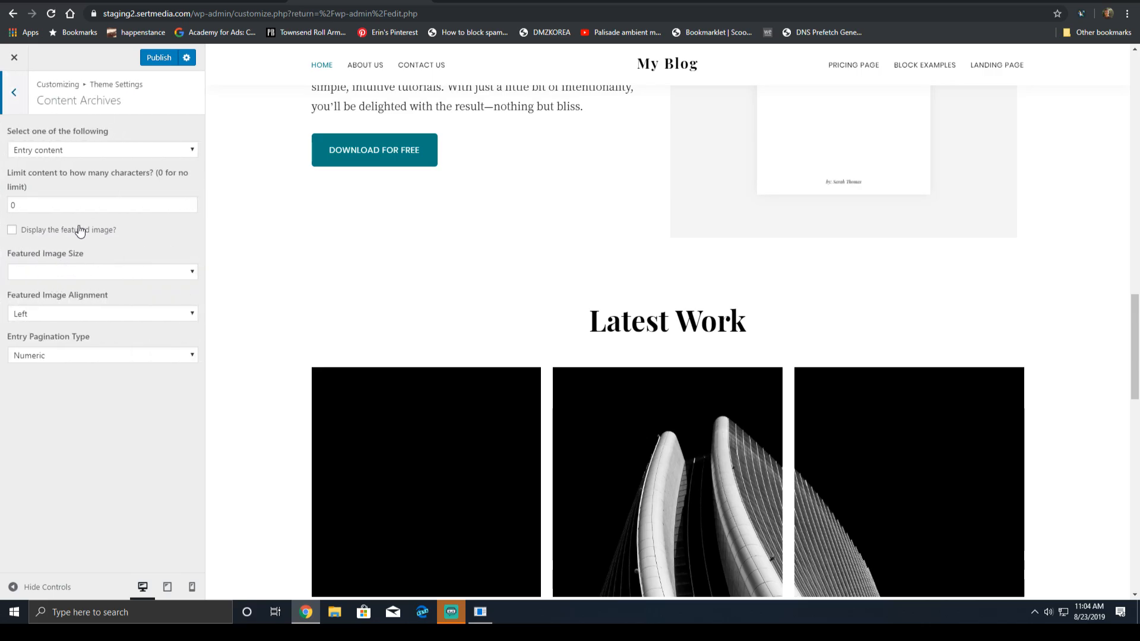
click(15, 92)
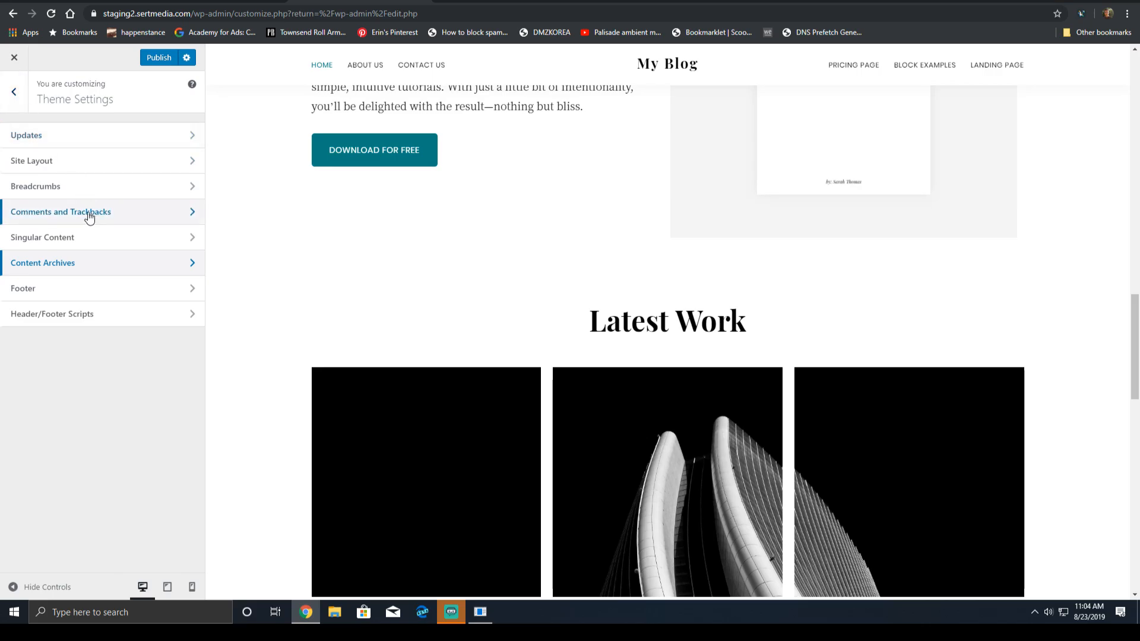
- Return to the main Customizer sections and check which page is used as the homepage in Homepage Settings
click(15, 92)
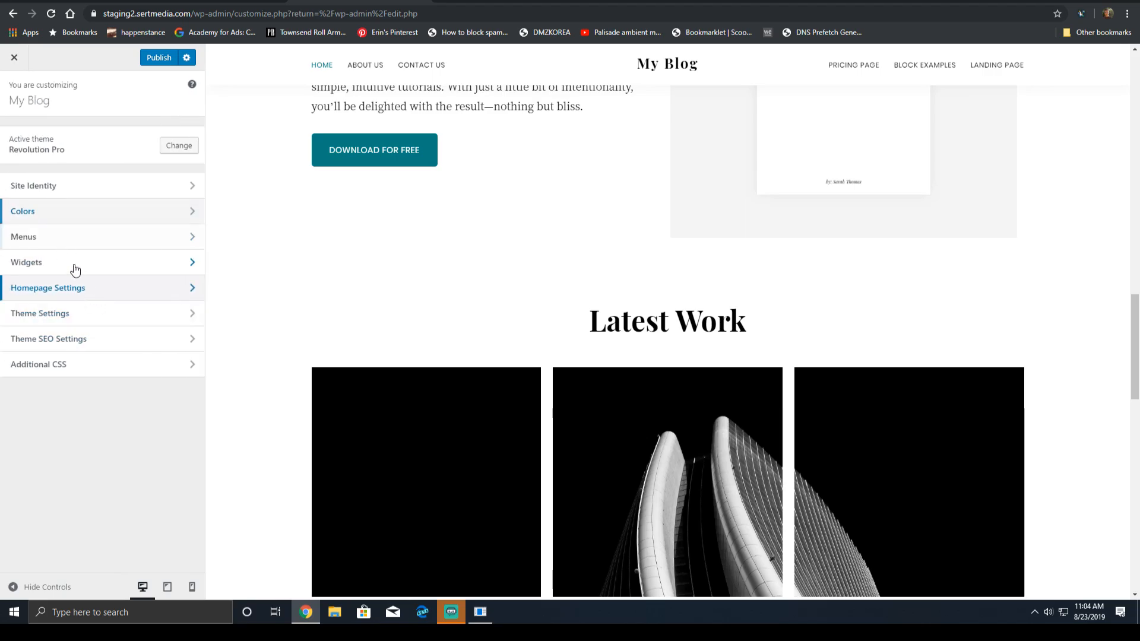
click(77, 288)
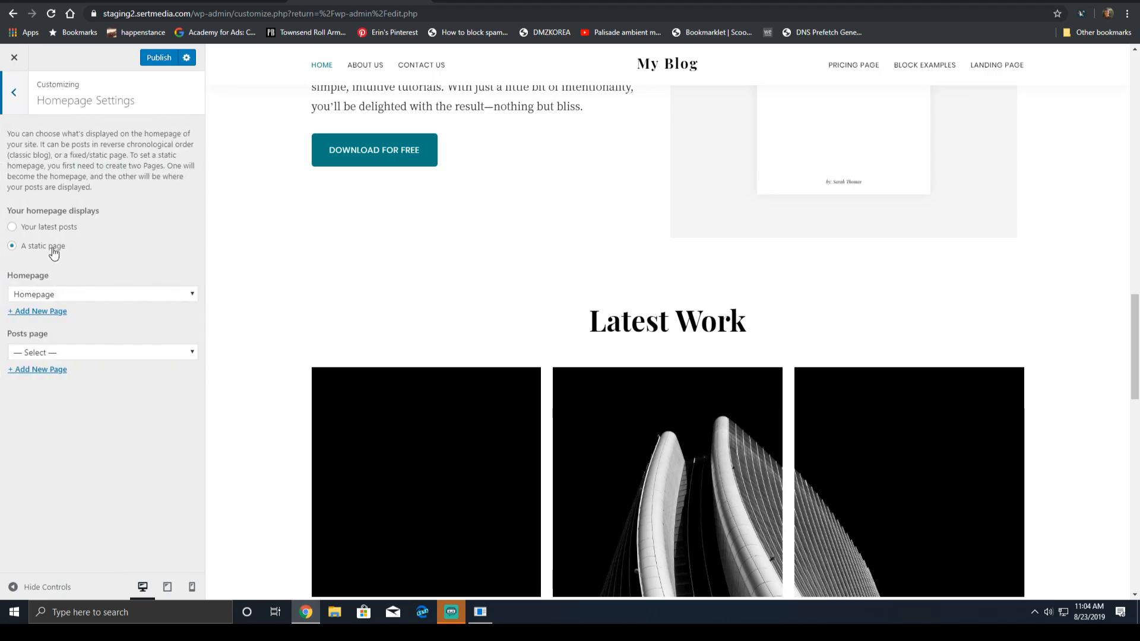
click(13, 94)
- Open the Site Identity settings and inspect the site title in the header of the page preview
click(73, 187)
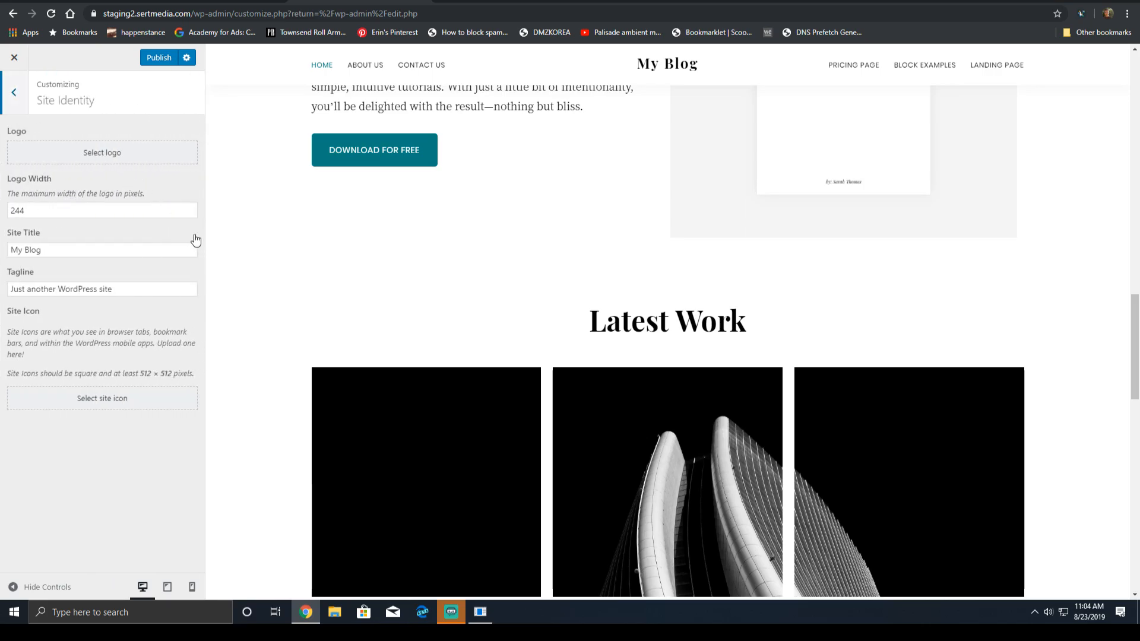
middle_click(292, 308)
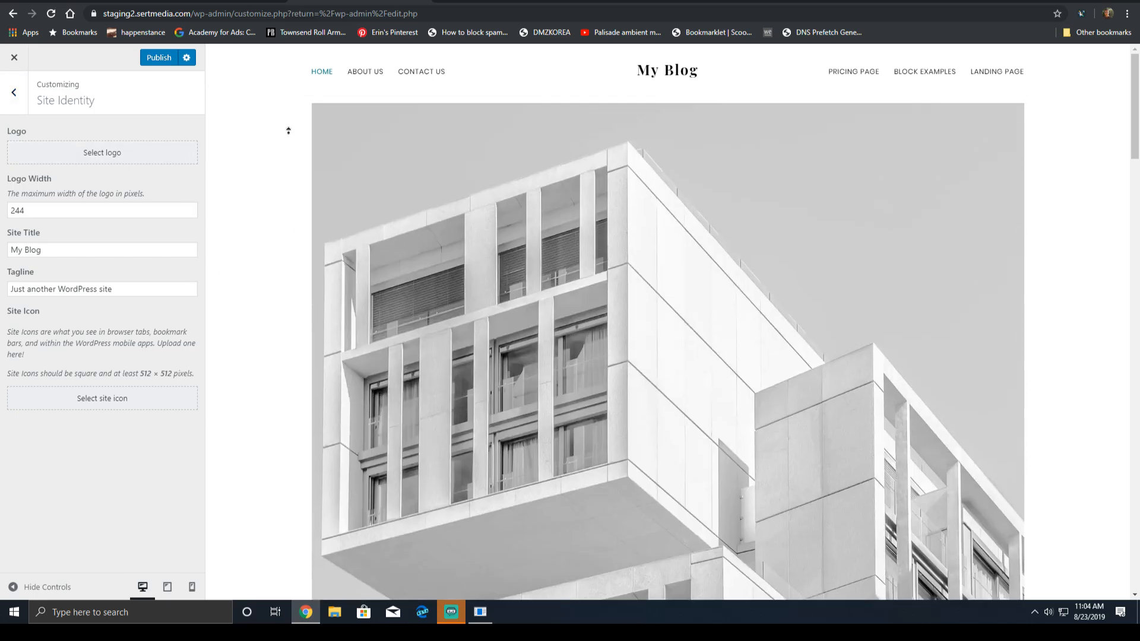
middle_click(289, 131)
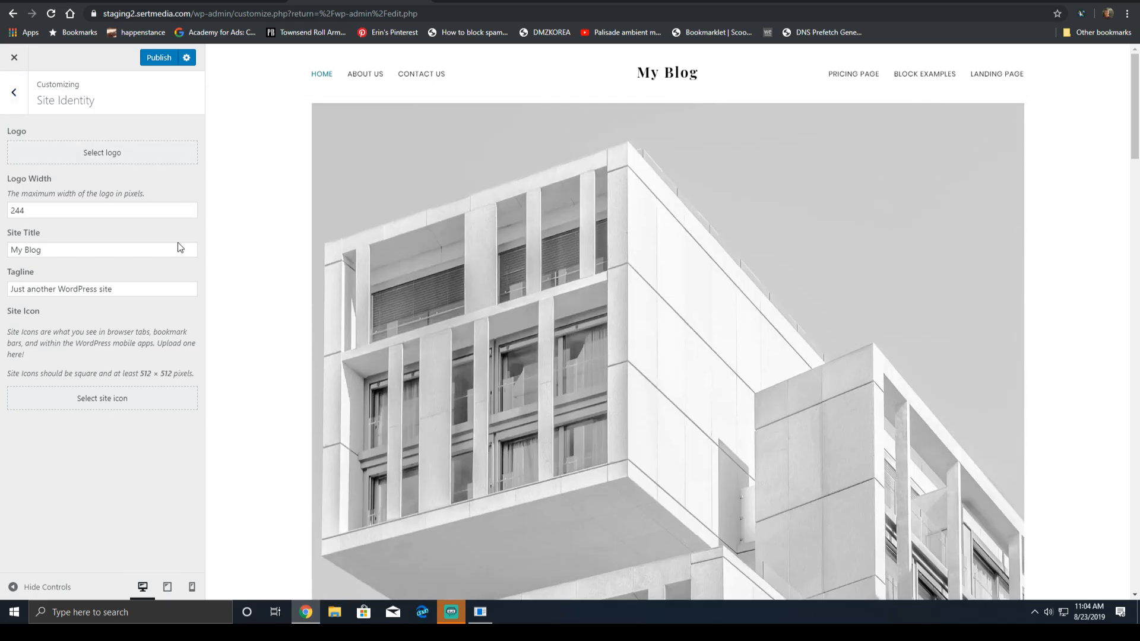
drag(733, 73, 625, 87)
right_click(689, 78)
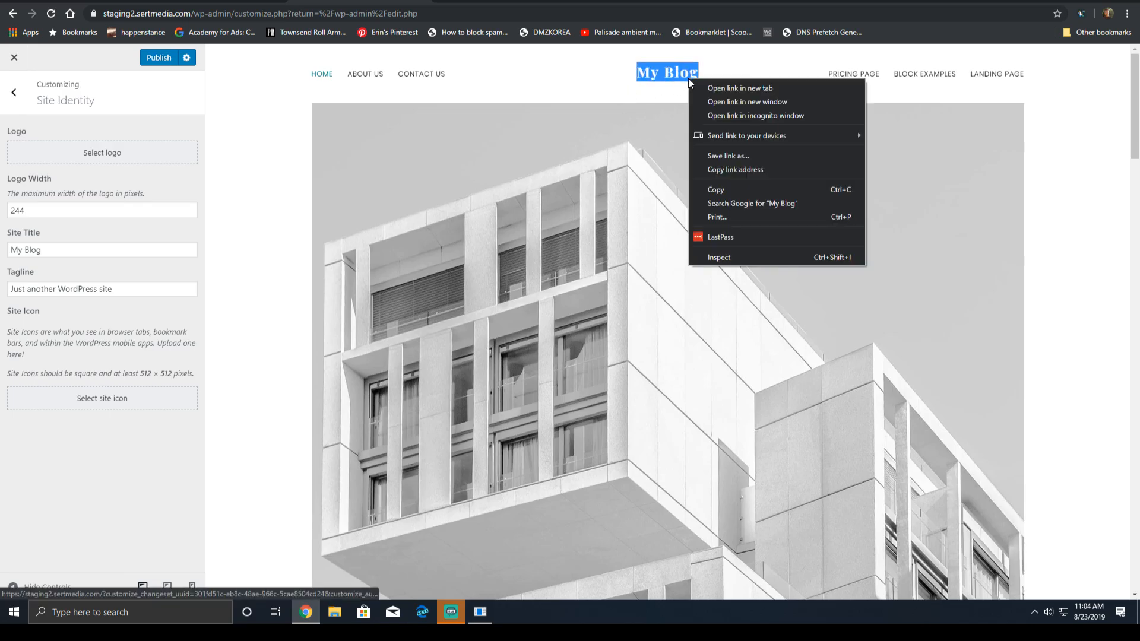
- Upload office.jpg to the media library and set it as the site logo without cropping
click(109, 157)
click(128, 104)
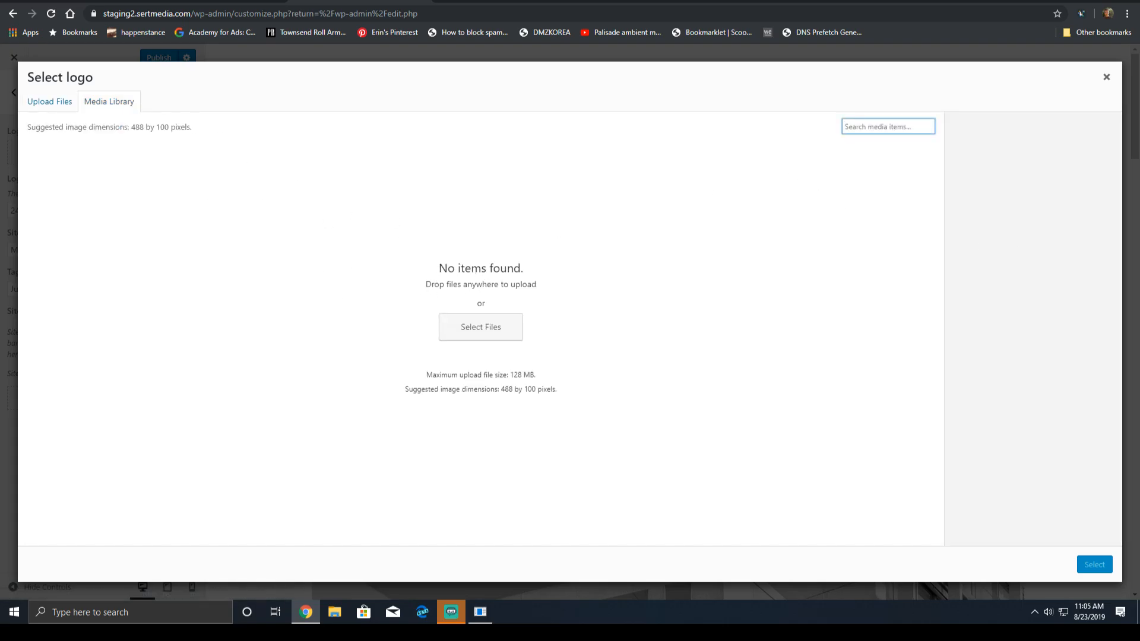
key(super+e)
drag(703, 7, 1137, 22)
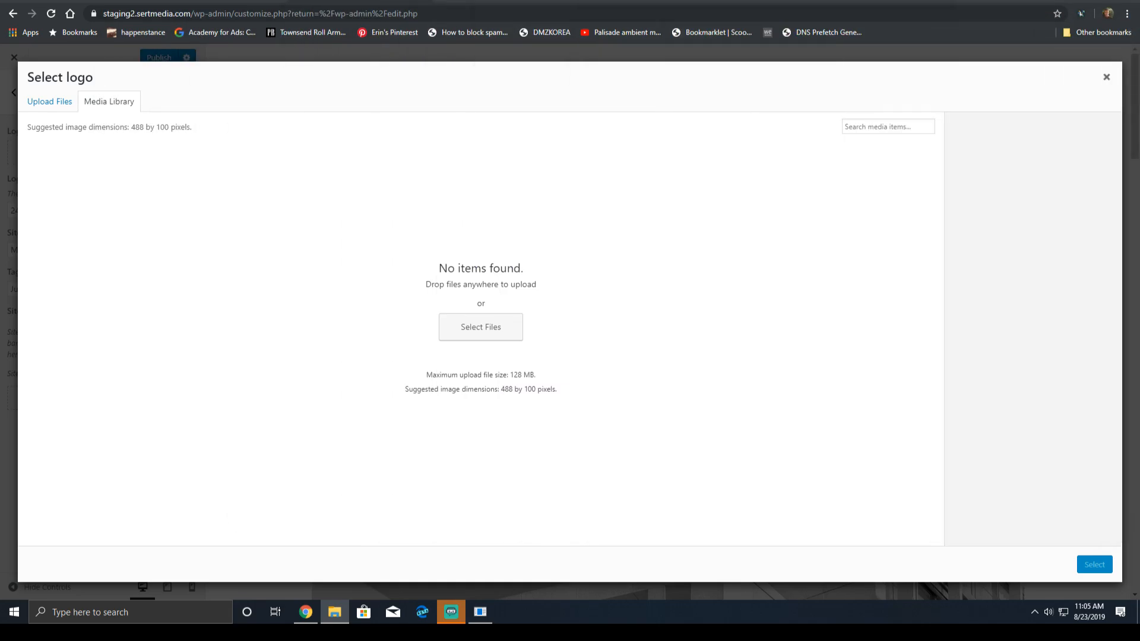
drag(1137, 282, 628, 283)
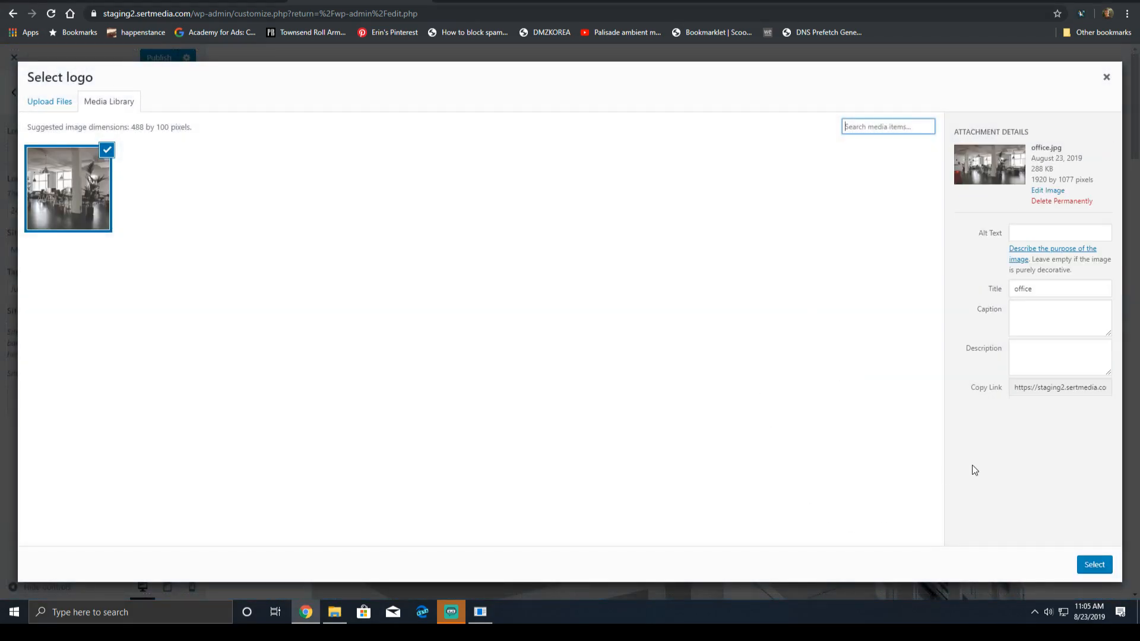
click(1093, 565)
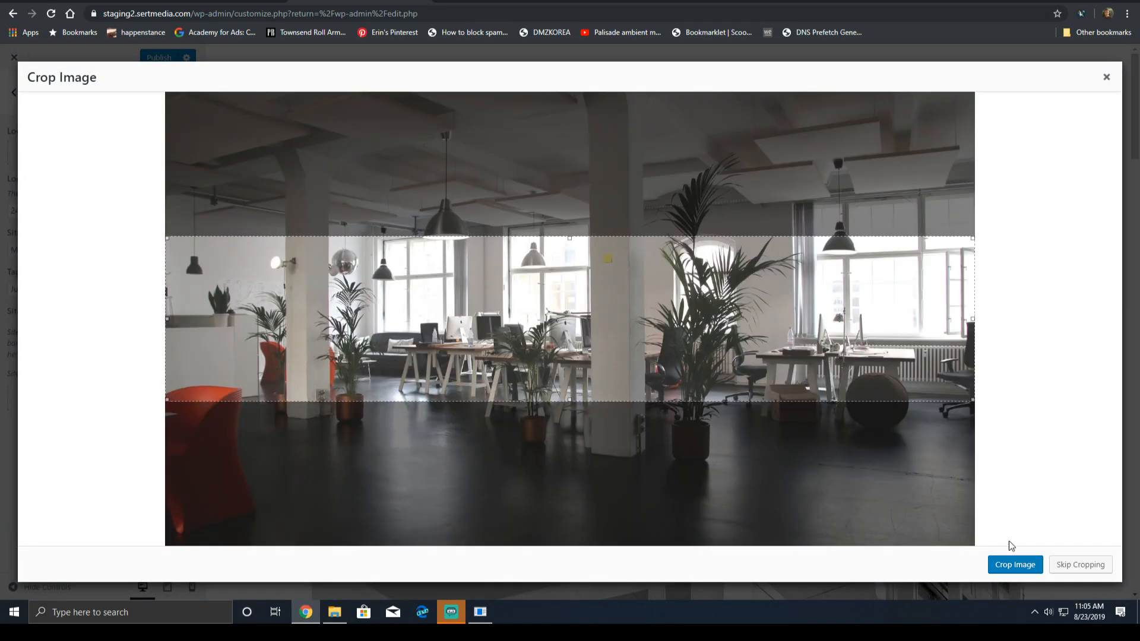
click(1079, 566)
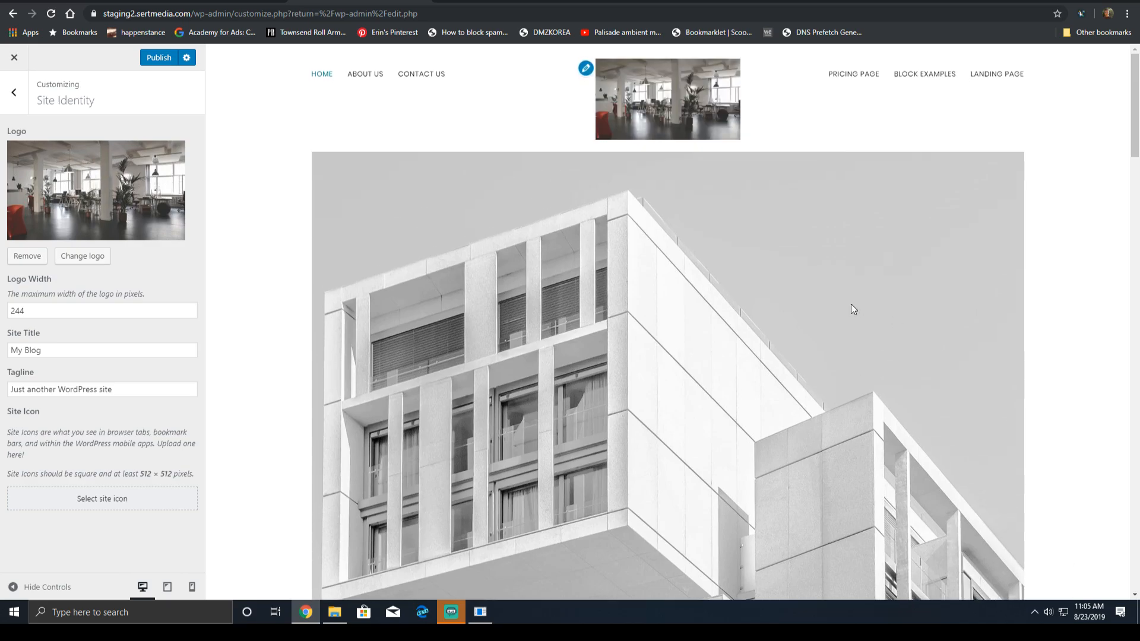
- Set the logo width to 100 pixels, then remove the logo image from Site Identity
click(61, 309)
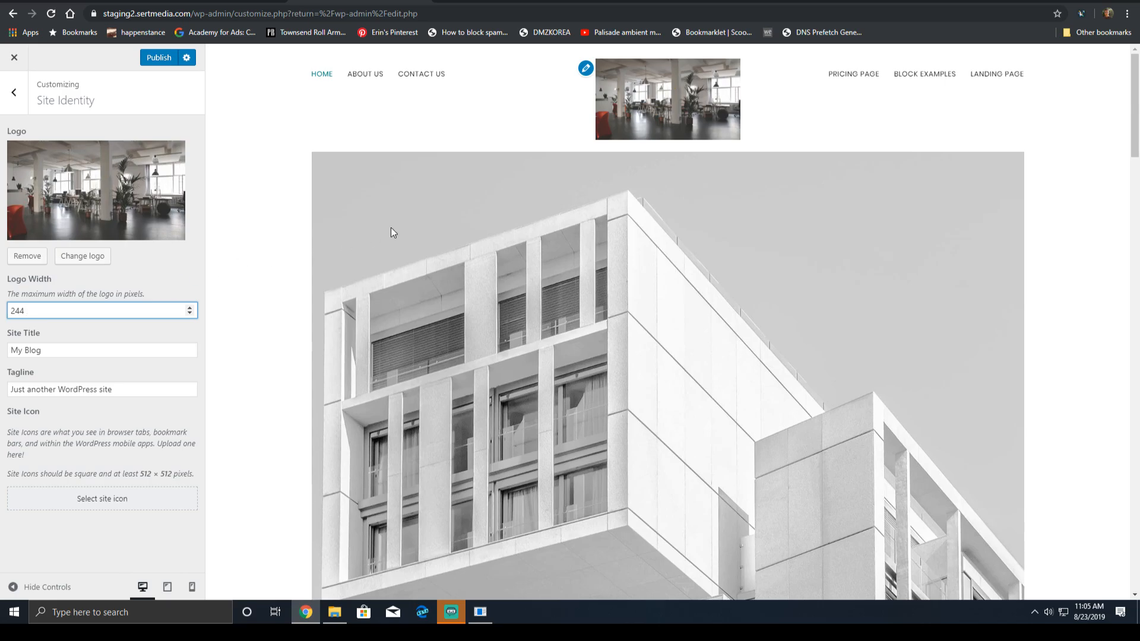
text(100)
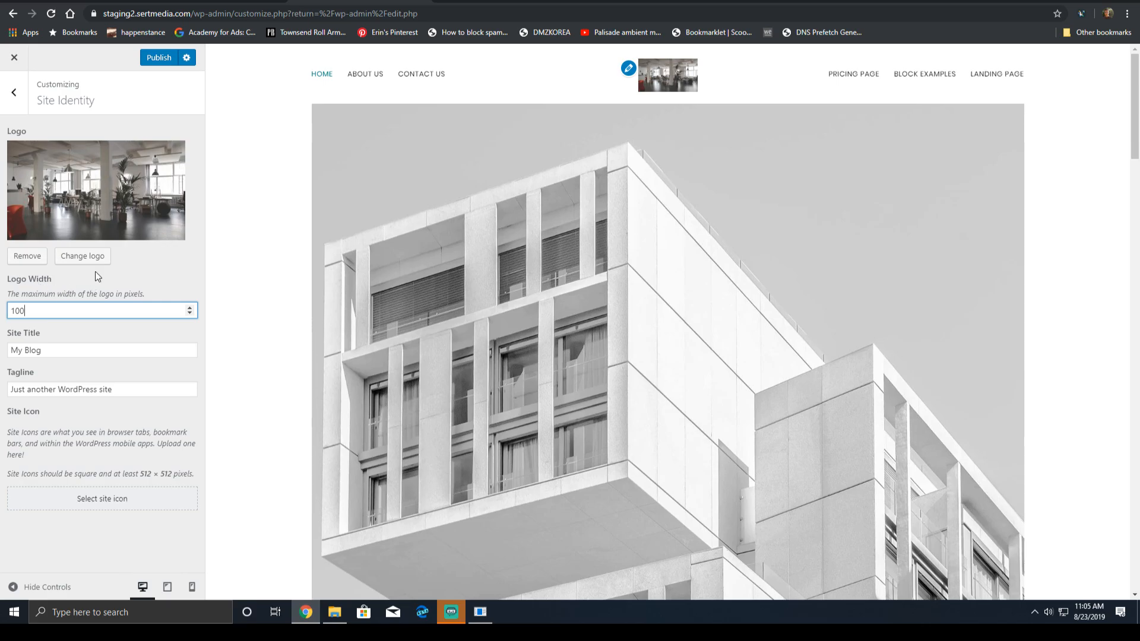
click(32, 256)
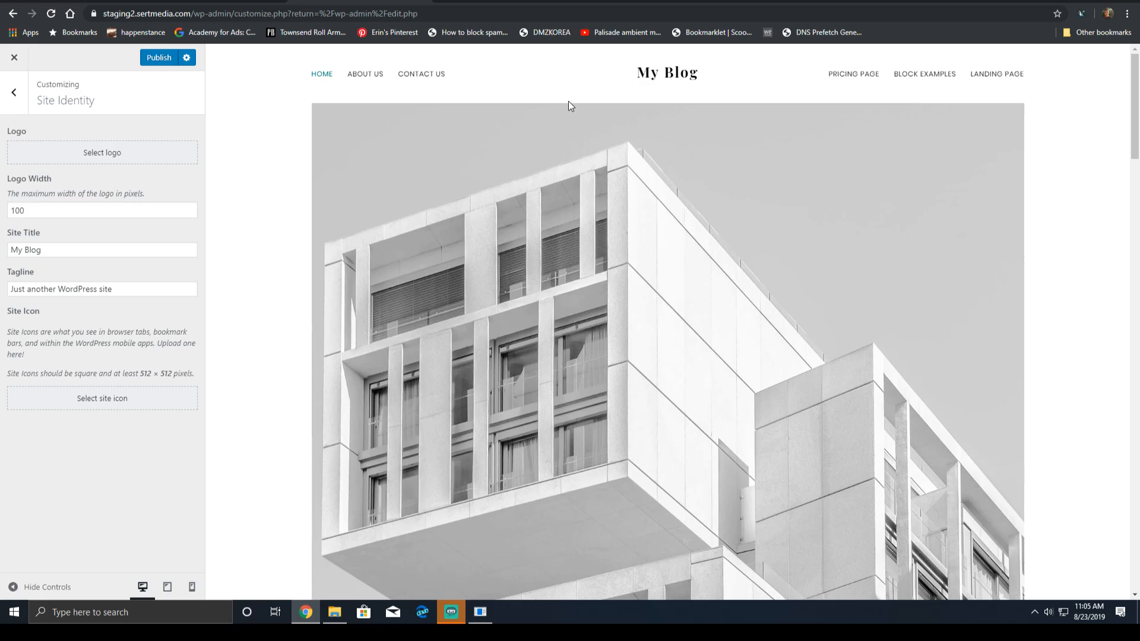
- Examine the header title in the preview against the Site Title and Tagline fields in Site Identity
drag(717, 79, 624, 85)
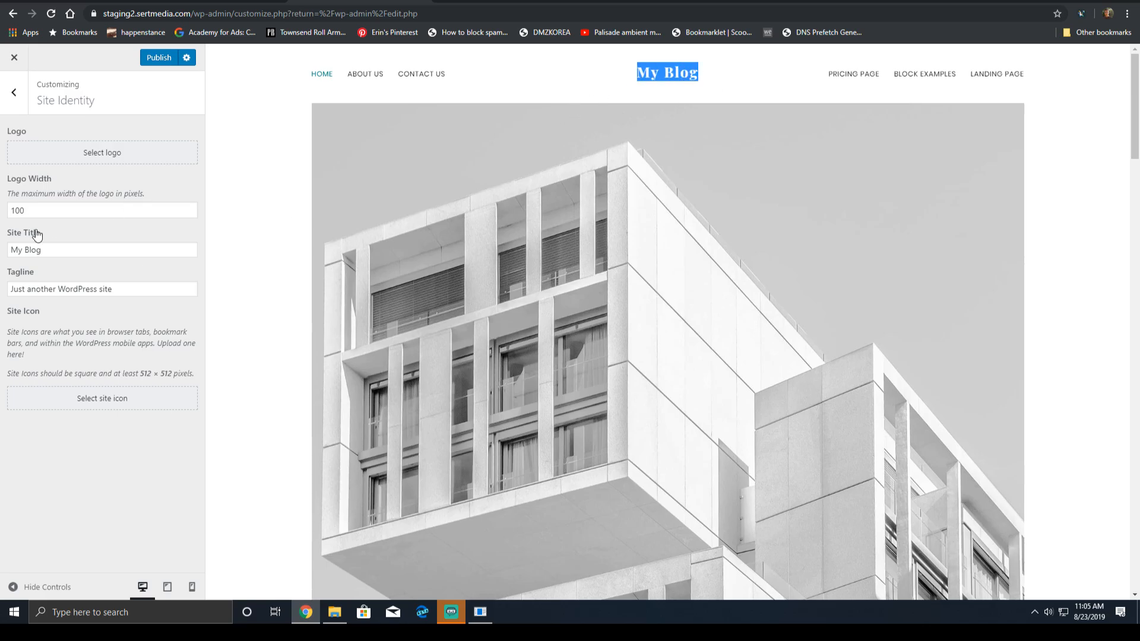
triple_click(59, 250)
key(Tab)
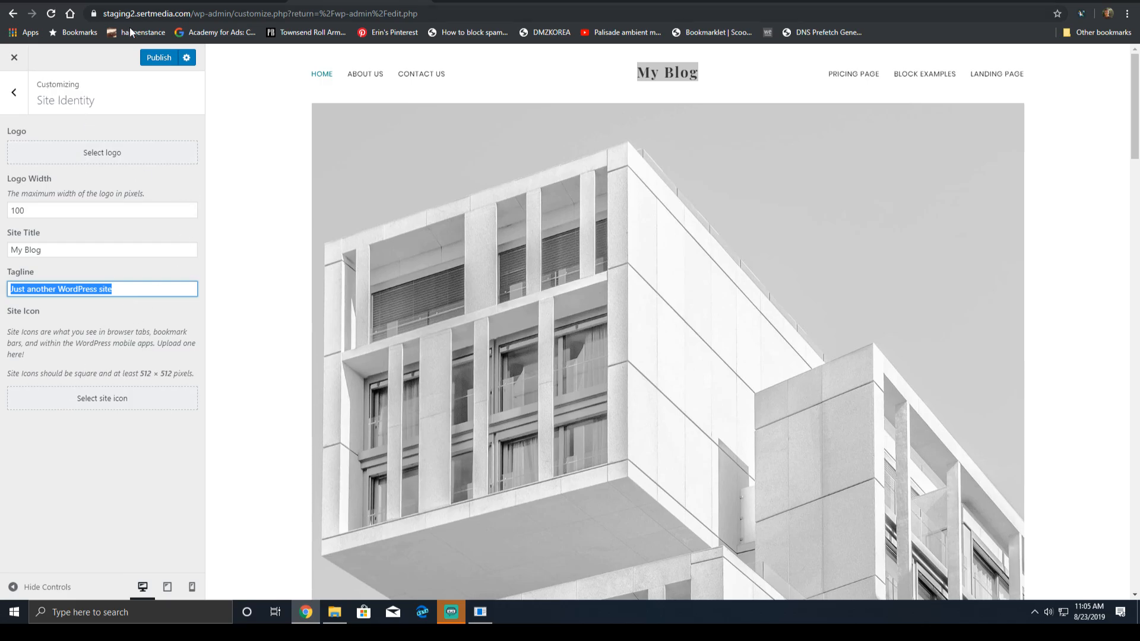
- Publish the Site Identity changes and close the Customizer to return to the Posts list
click(159, 57)
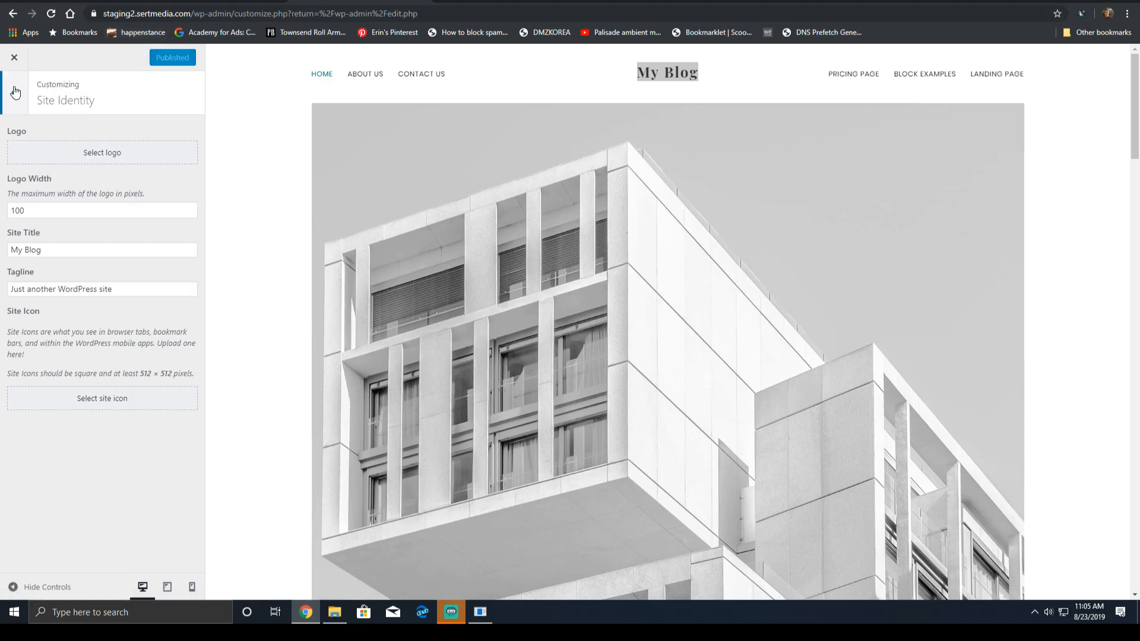
click(19, 94)
click(62, 219)
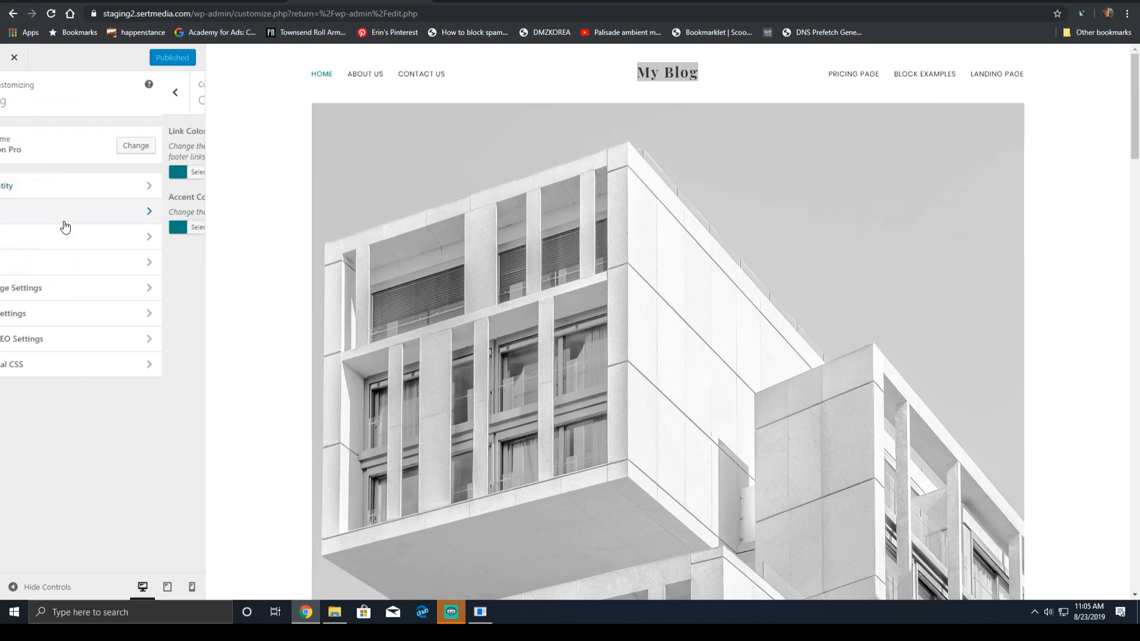
click(9, 102)
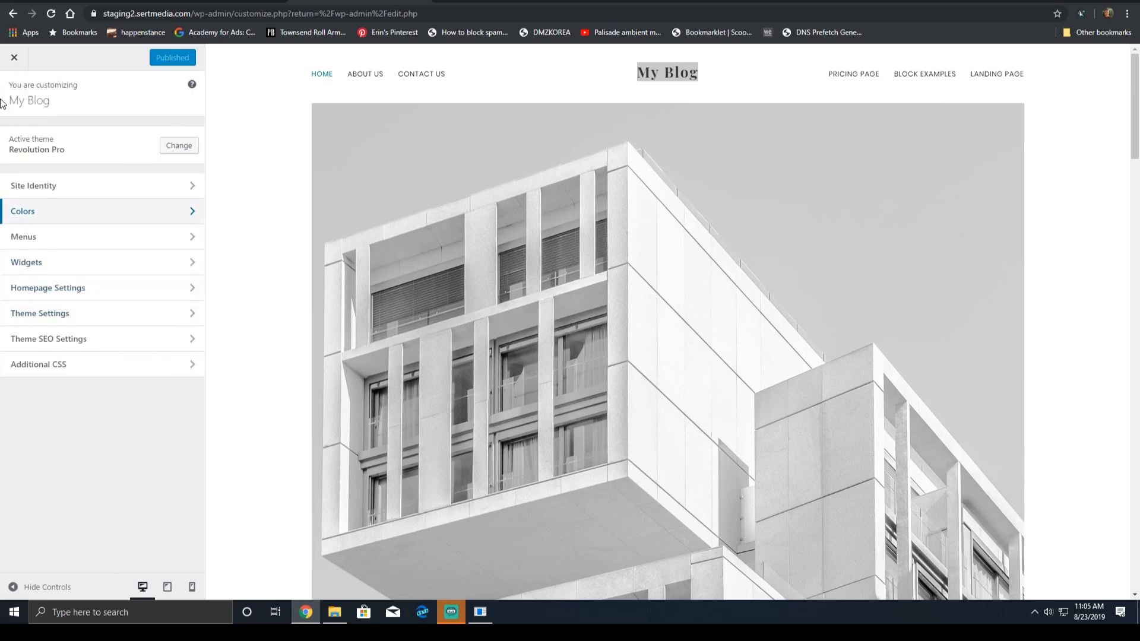
click(14, 56)
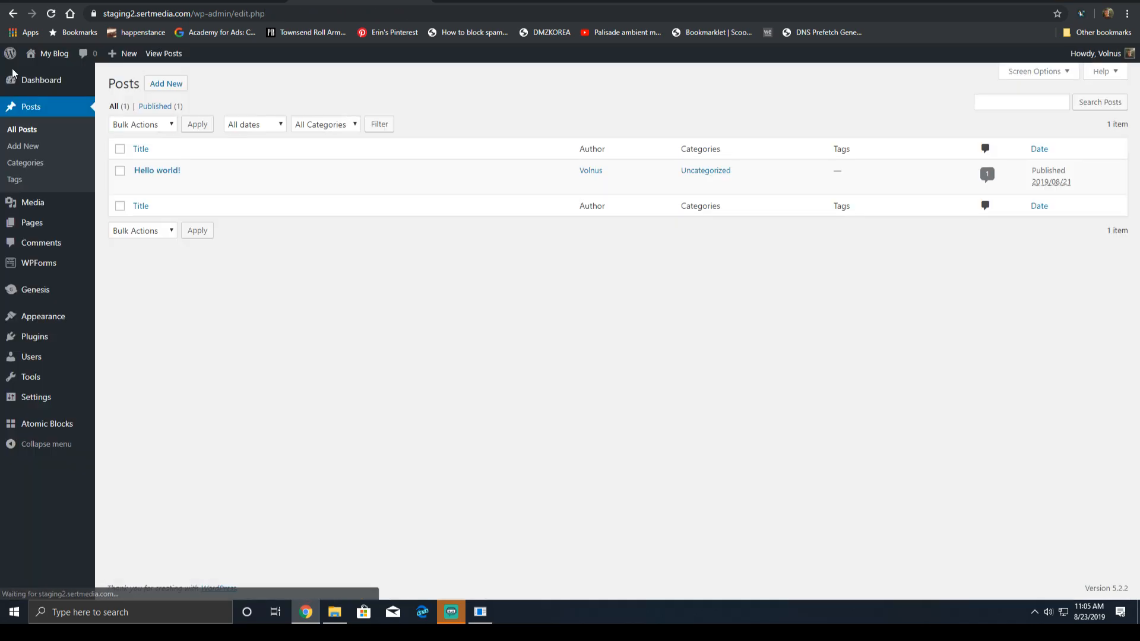
- Open the "Hello world!" post in the editor and examine its Theme SEO Settings and Scripts fields
click(157, 170)
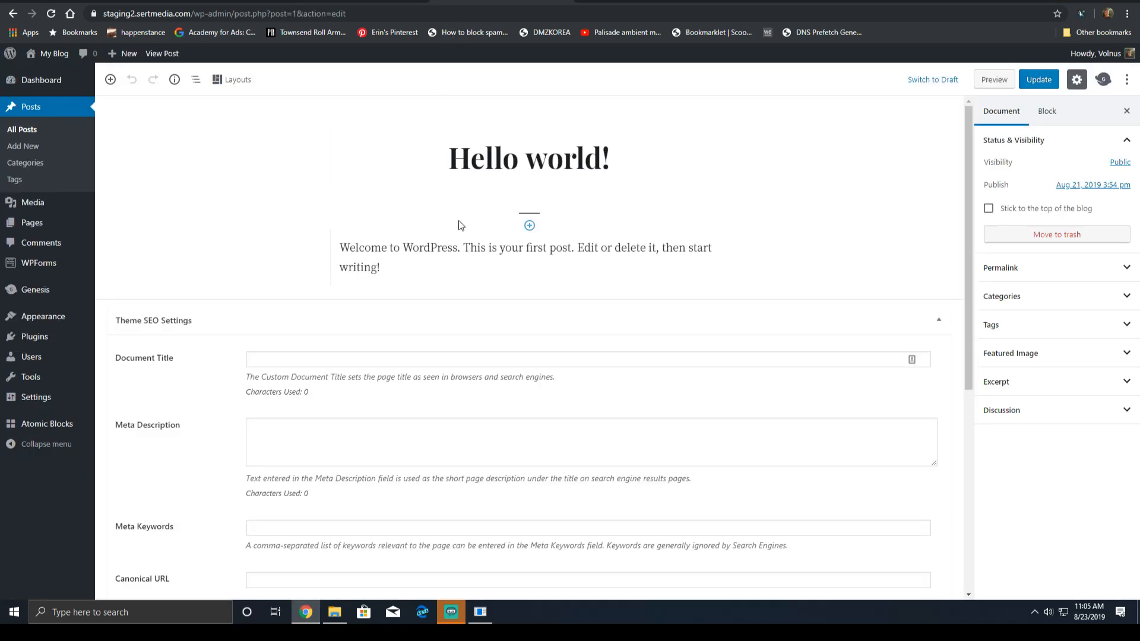
scroll(382, 305, down, 6)
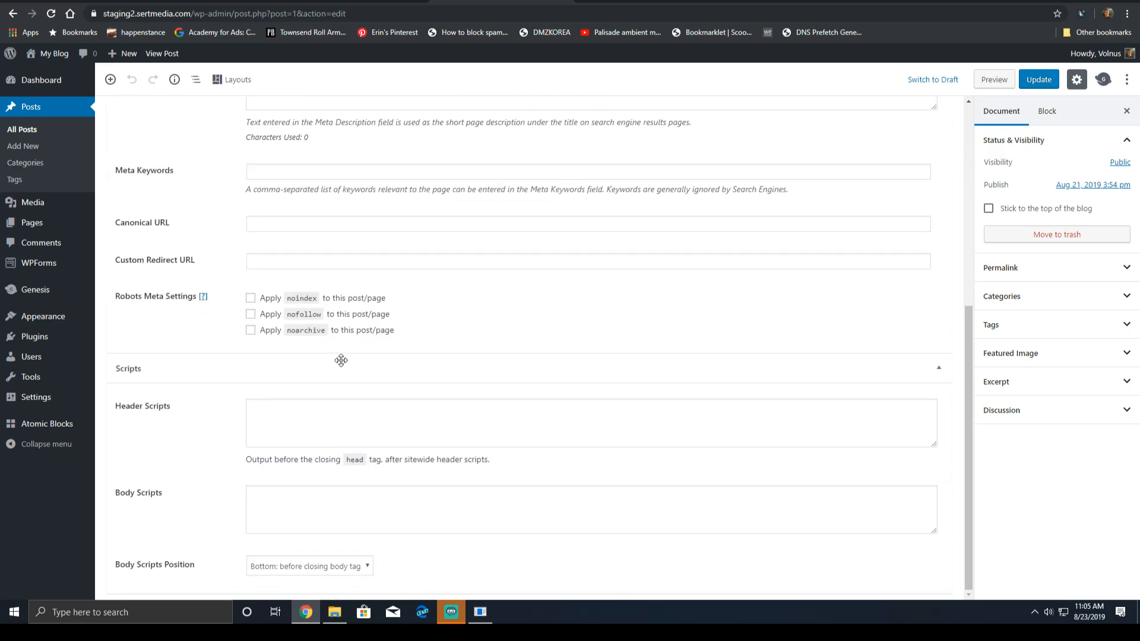
scroll(350, 354, up, 5)
scroll(362, 343, down, 4)
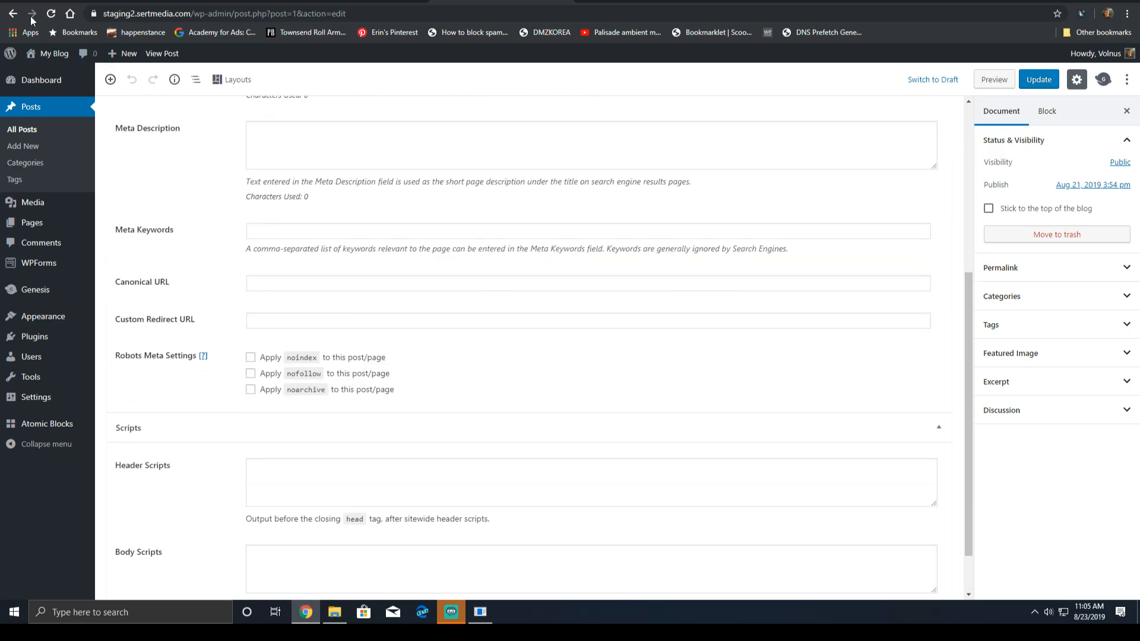
click(51, 13)
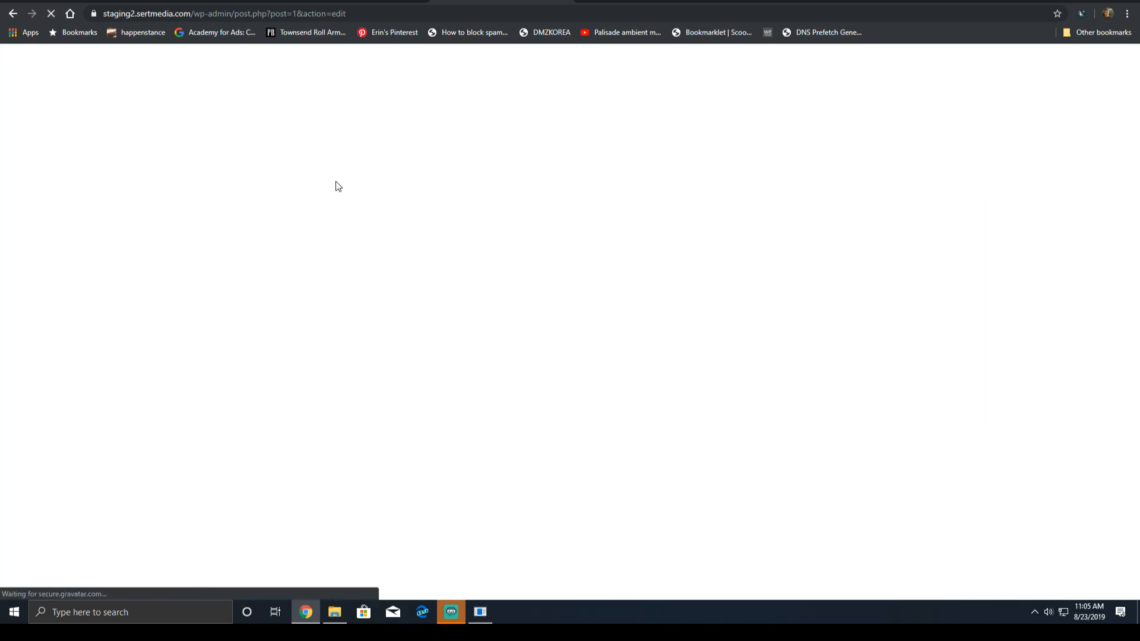
scroll(330, 136, down, 4)
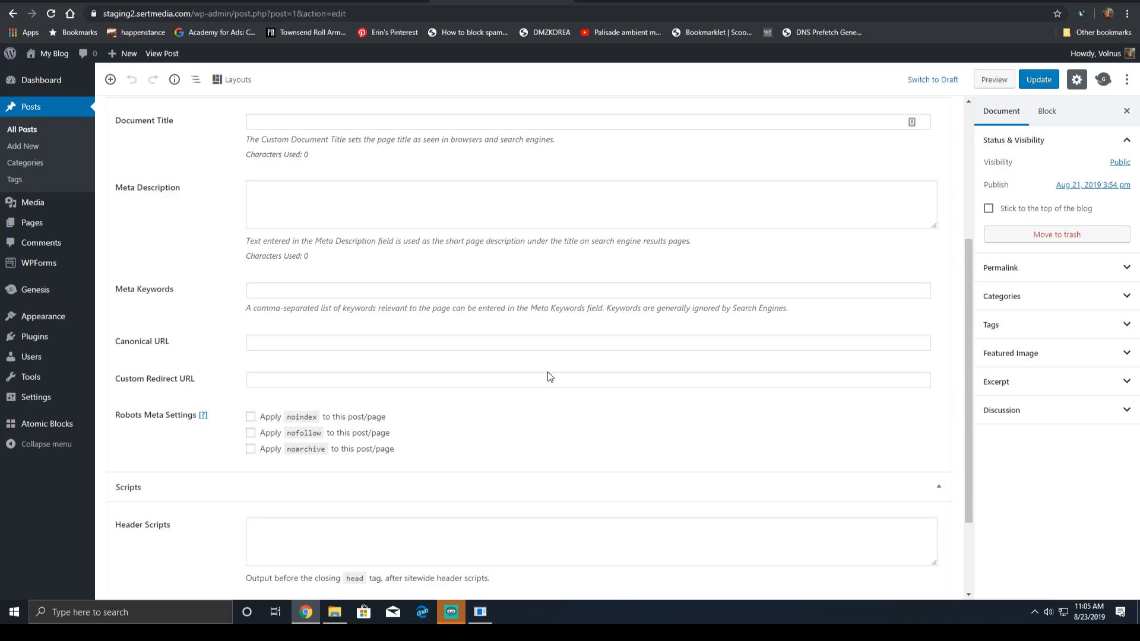
scroll(534, 360, down, 2)
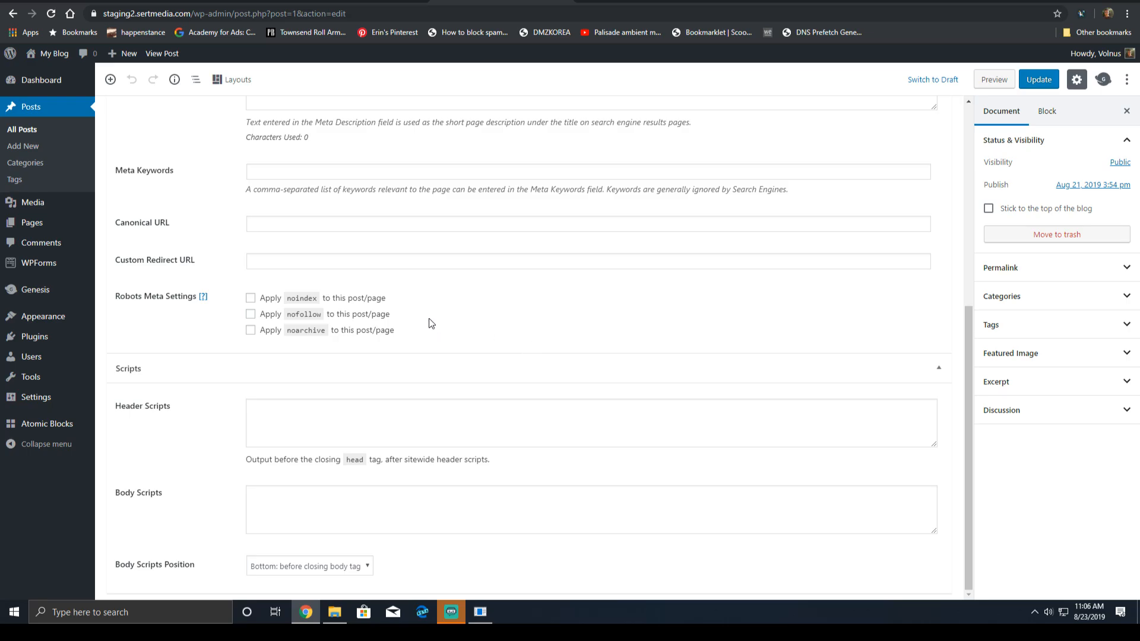
mouse_move(3, 340)
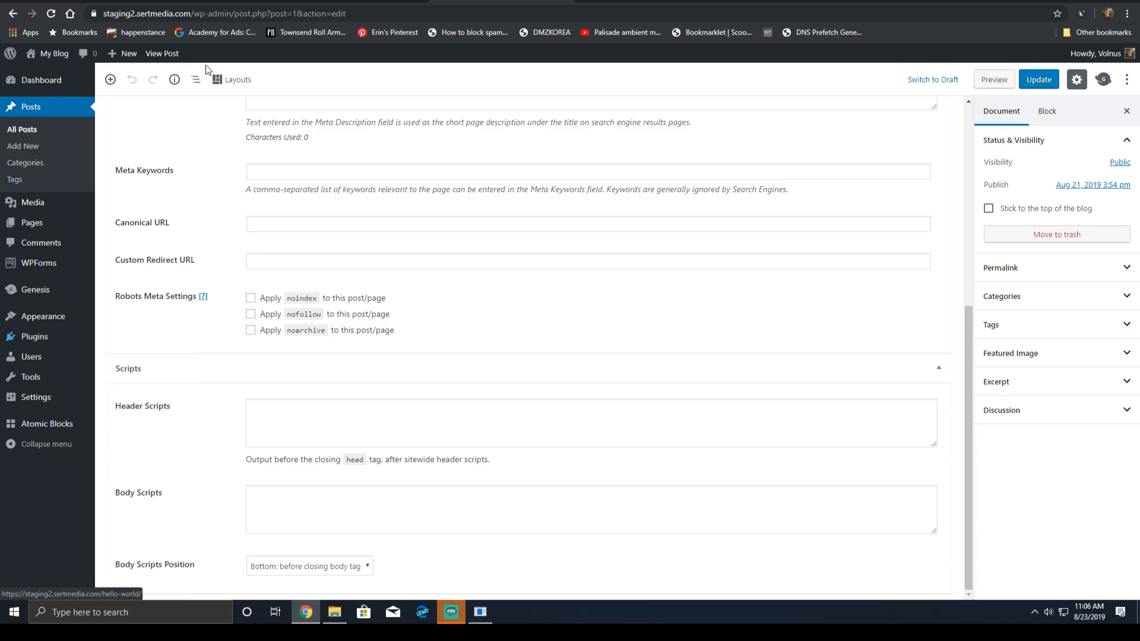
scroll(465, 267, up, 6)
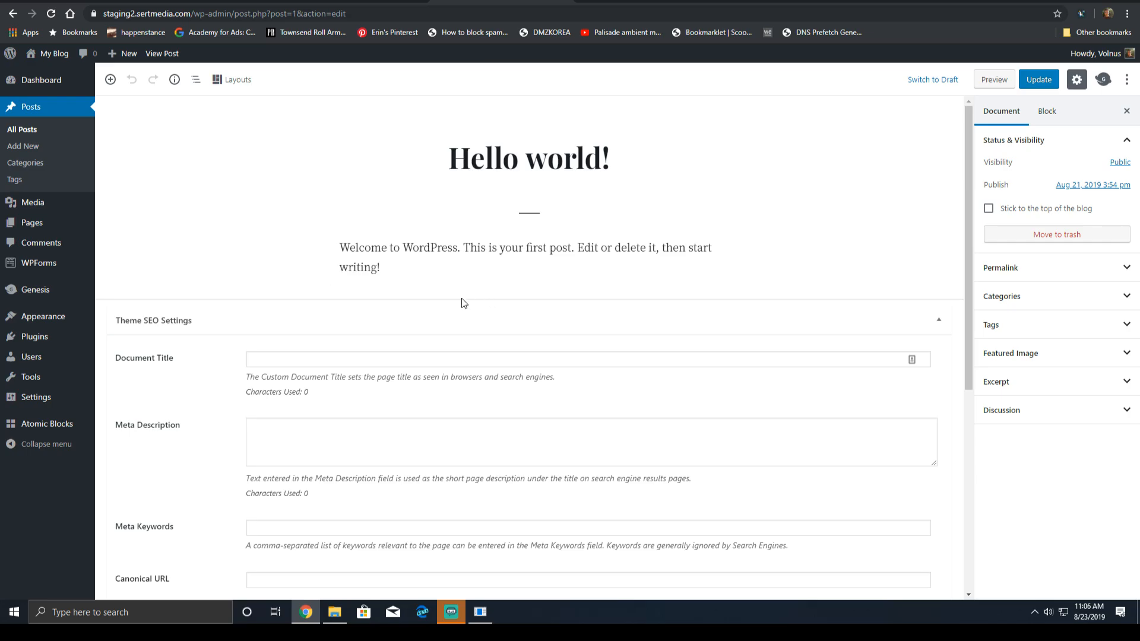
scroll(452, 306, down, 3)
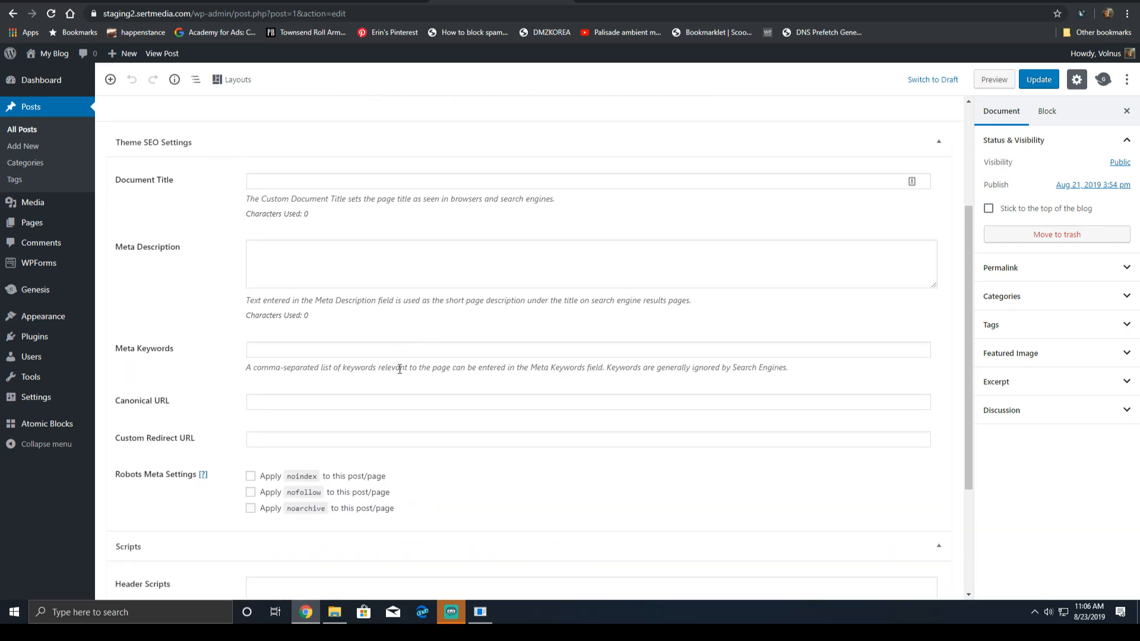
scroll(400, 370, down, 3)
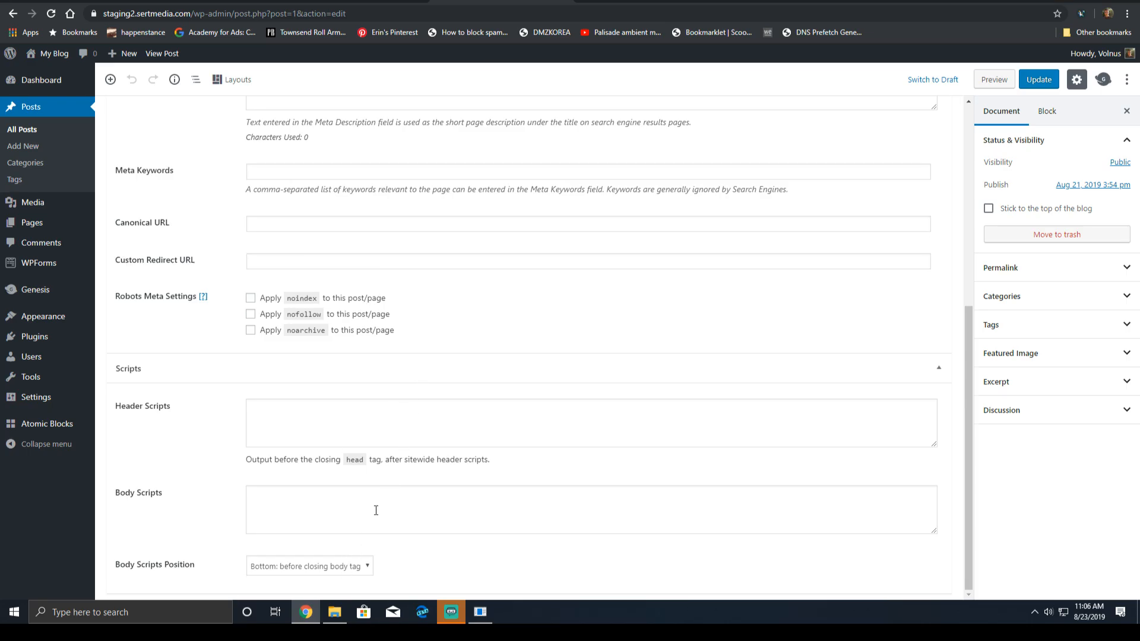
scroll(339, 542, up, 1)
scroll(356, 416, down, 1)
scroll(468, 363, up, 4)
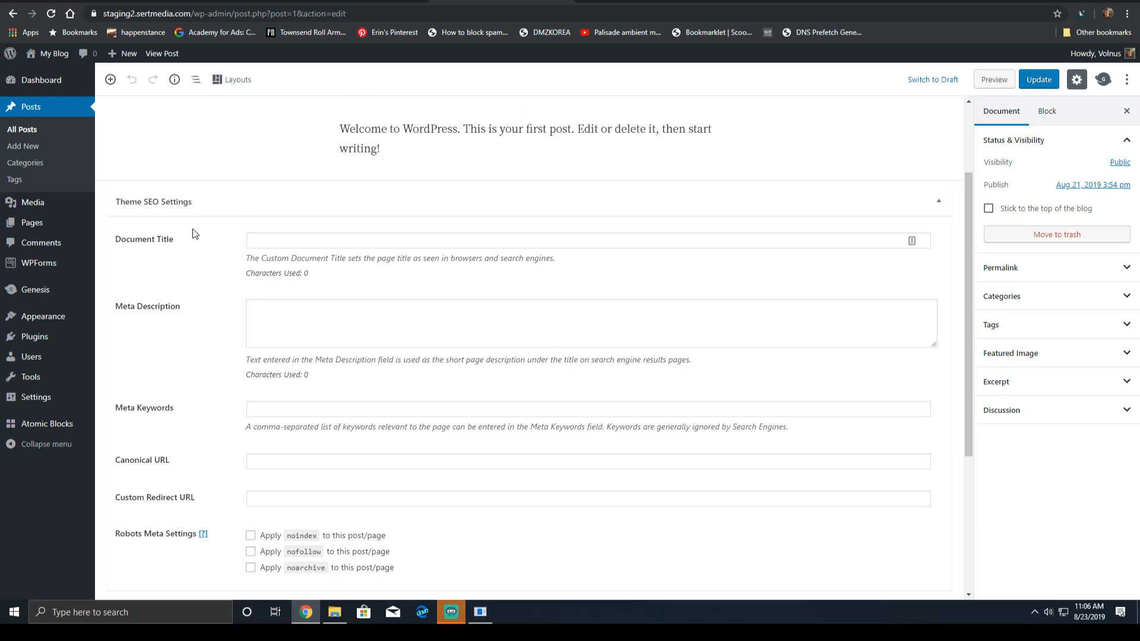
- Collapse the Theme SEO Settings and Scripts sections and show the post's Genesis settings
click(429, 215)
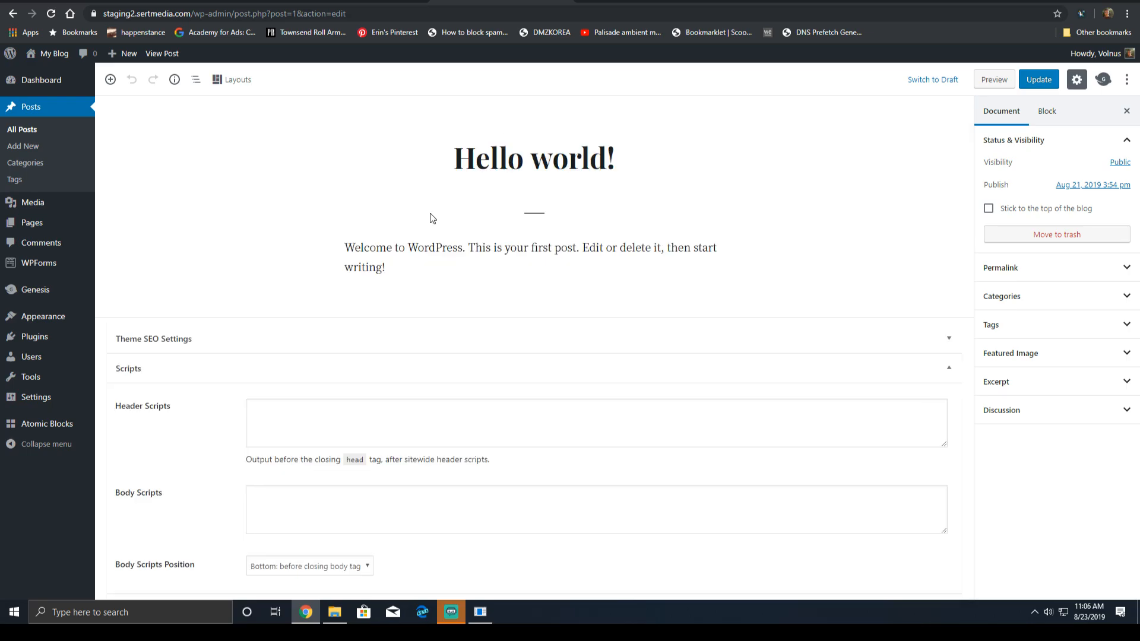
click(526, 368)
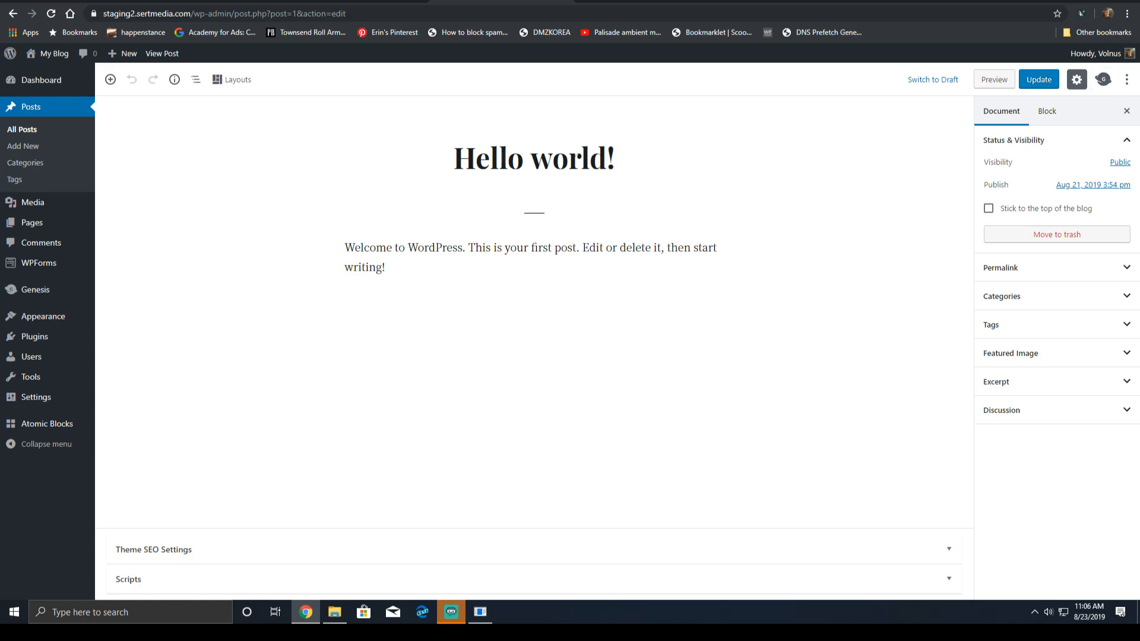
click(1103, 80)
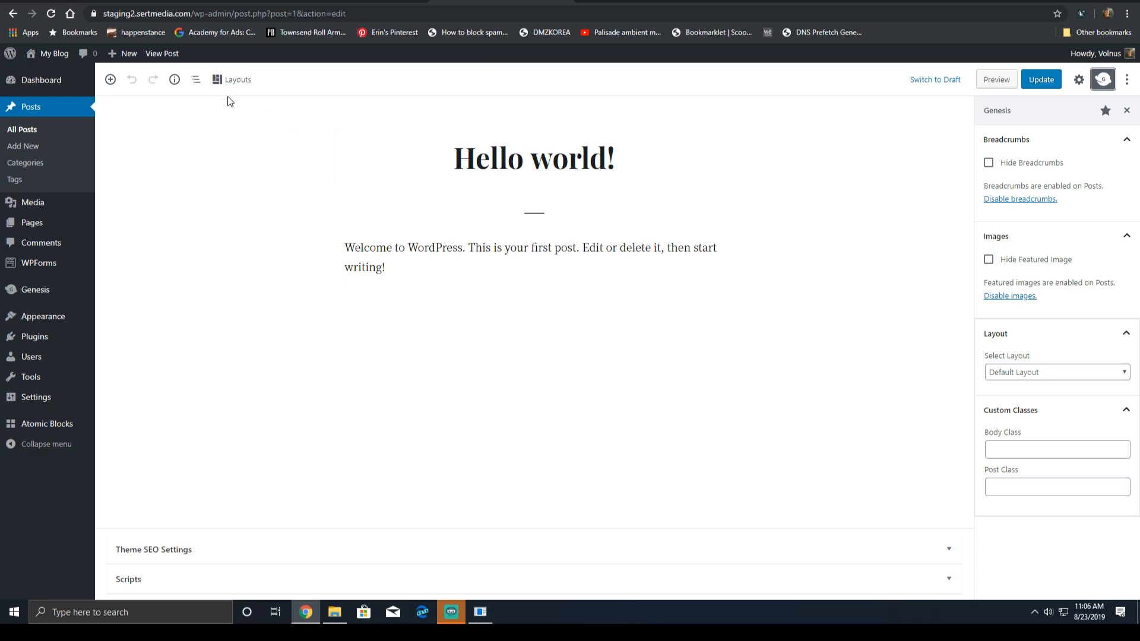
- View the live post's breadcrumbs, return to the editor, and update the post with Hide Breadcrumbs enabled
click(166, 54)
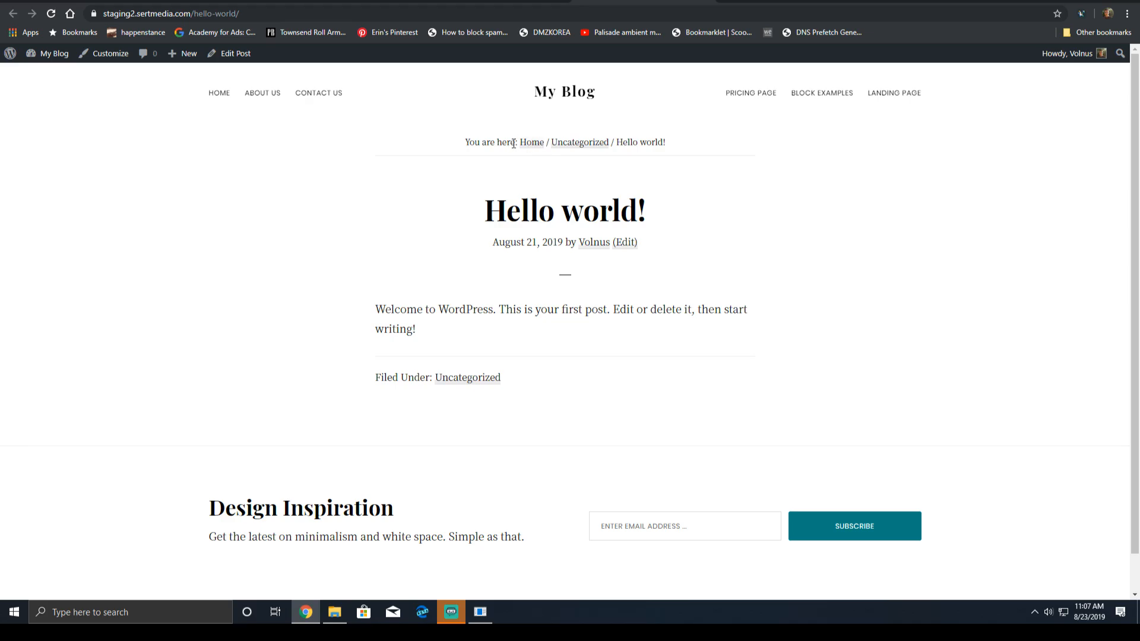
key(alt+Left)
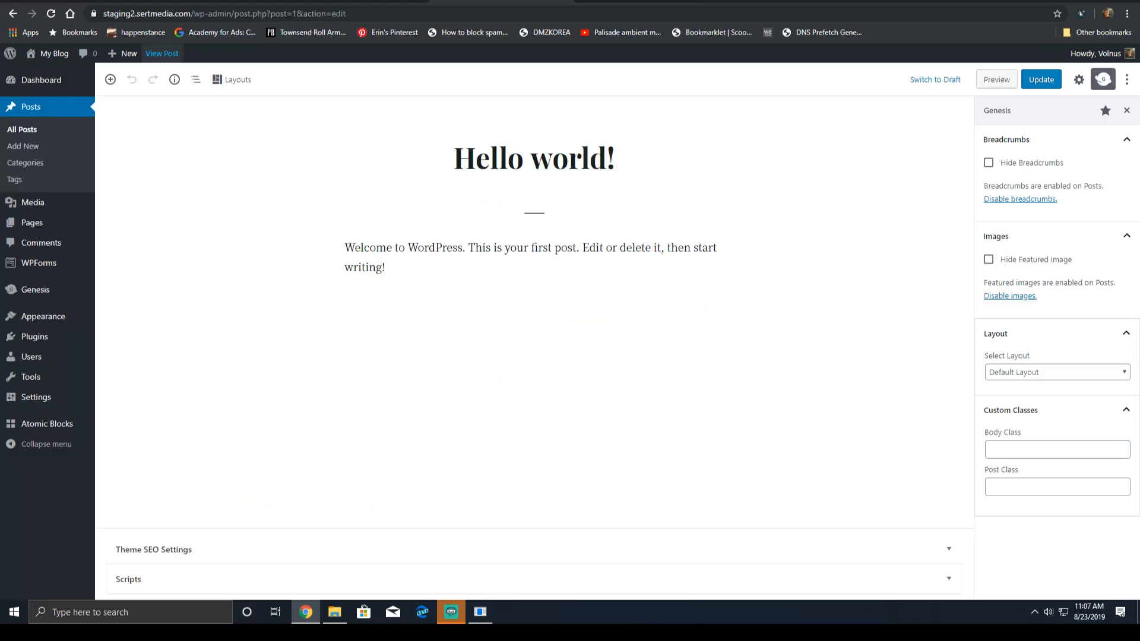
click(1036, 164)
click(1041, 79)
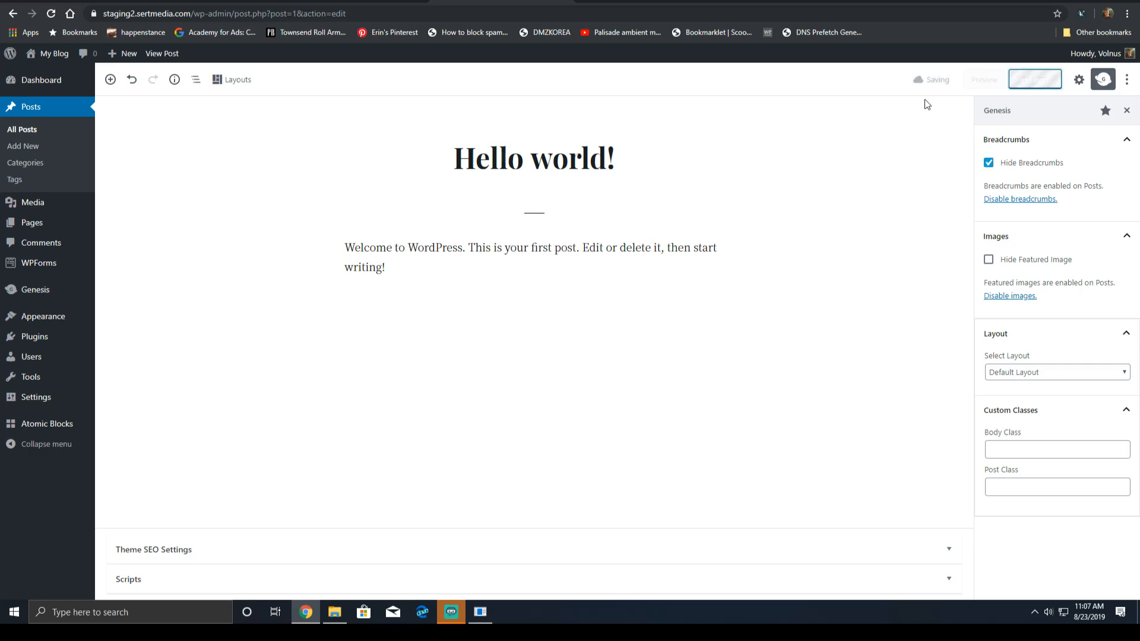
- Reload the live "Hello world!" page to check its breadcrumb area, and return to the post editor
click(643, 1)
click(51, 14)
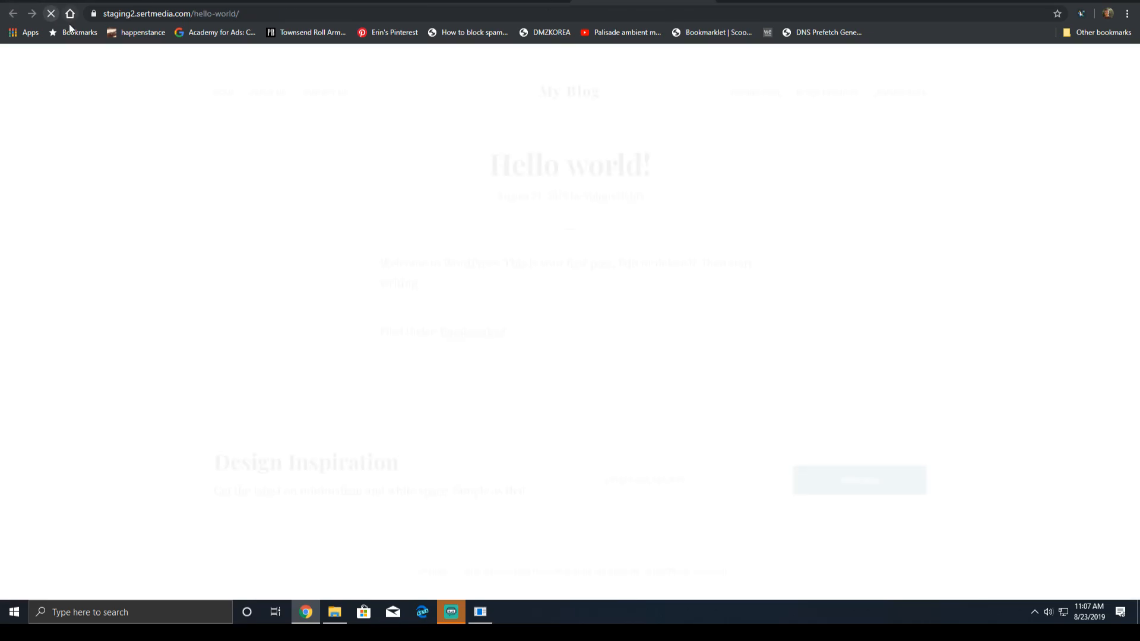
click(482, 3)
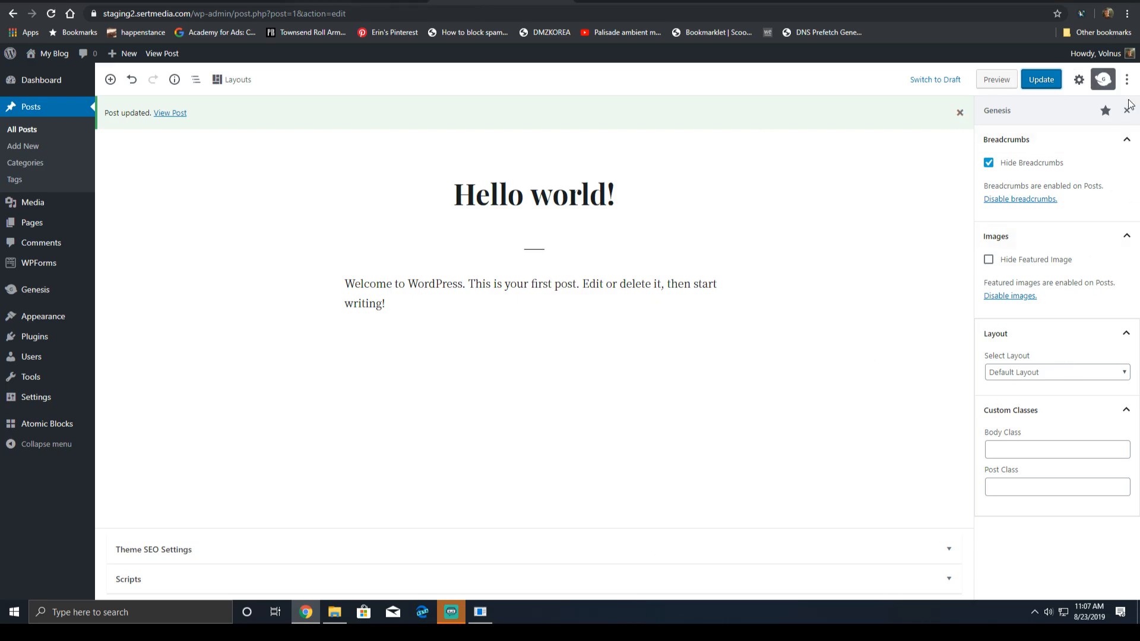
- Set office.jpg from the media library as the post's featured image and update the post
click(1126, 79)
click(1126, 79)
click(1077, 80)
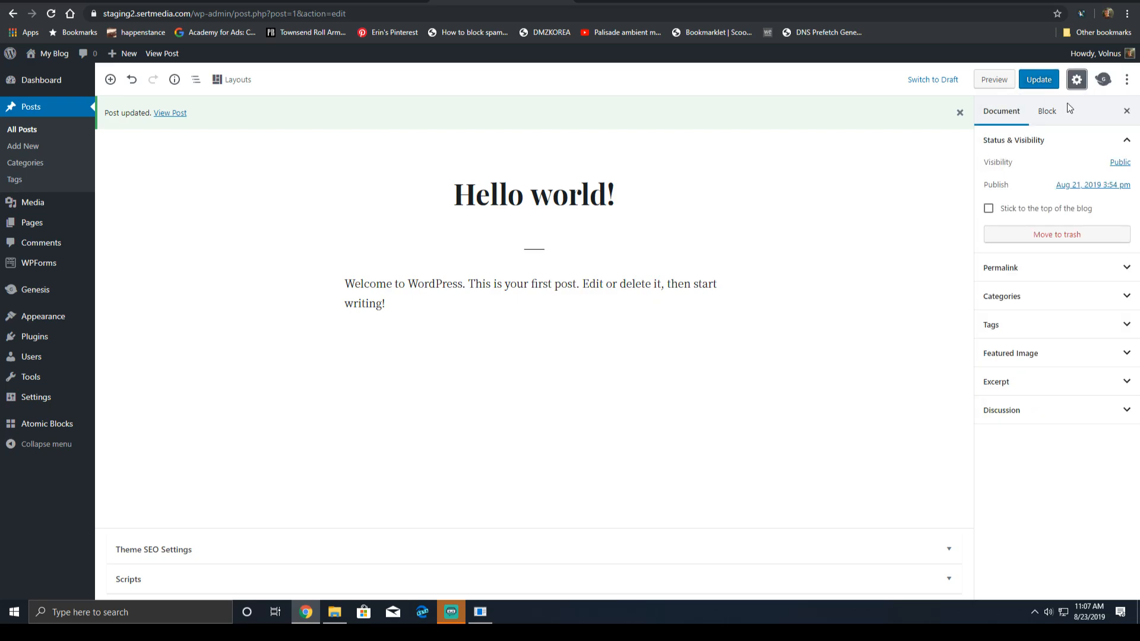
click(1022, 357)
click(995, 381)
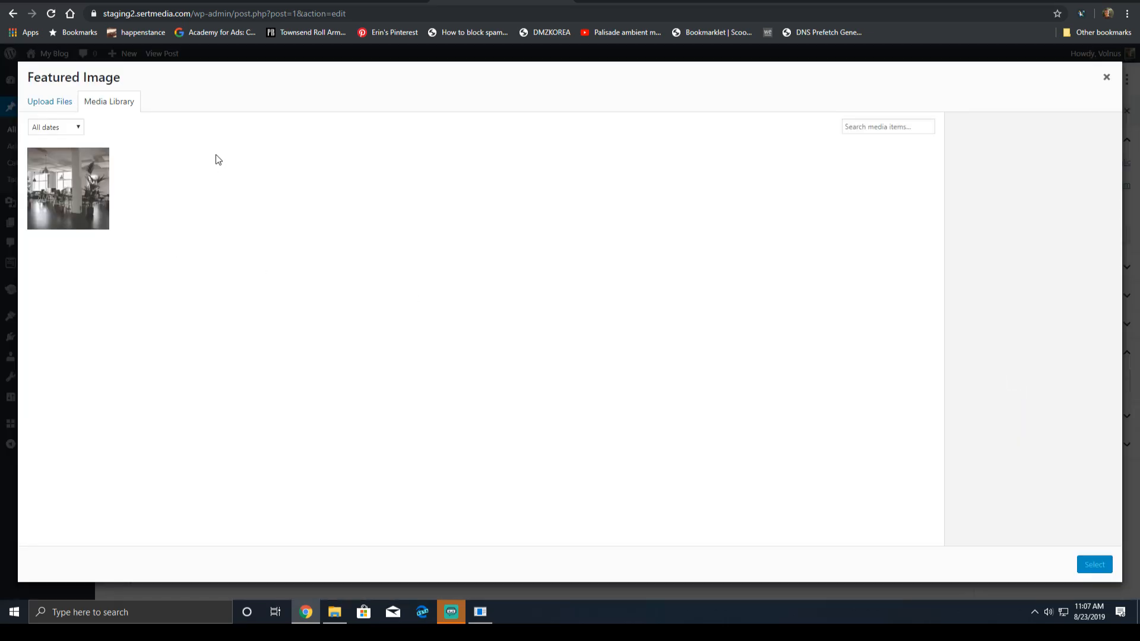
click(36, 220)
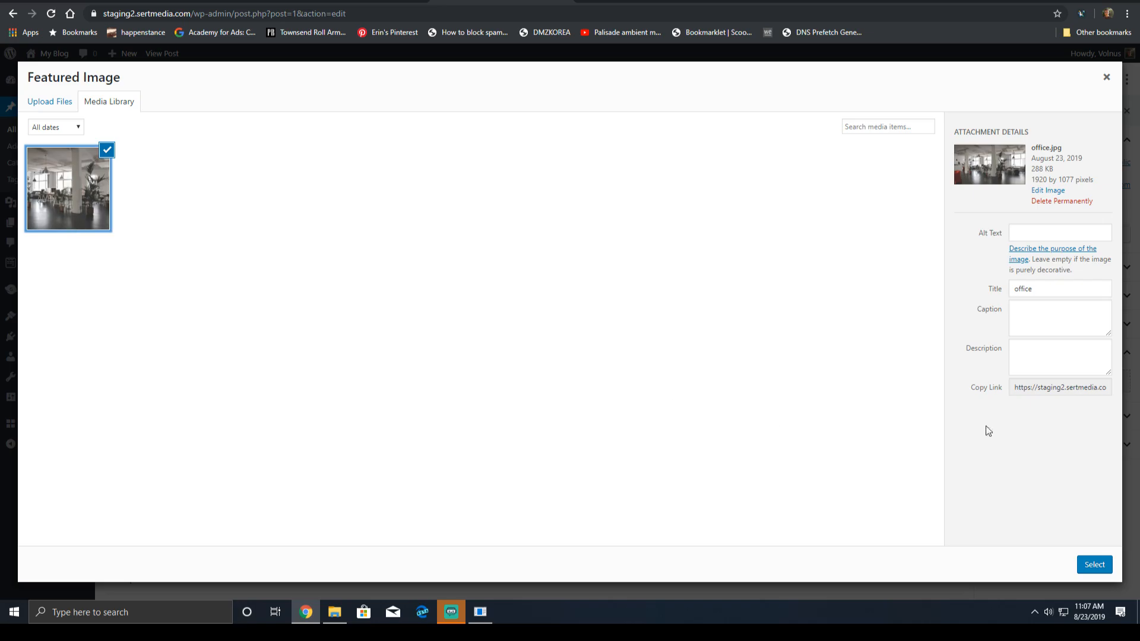
click(1100, 569)
click(1041, 87)
- Reload the live "Hello world!" page to check how the featured image displays
click(604, 2)
right_click(604, 1)
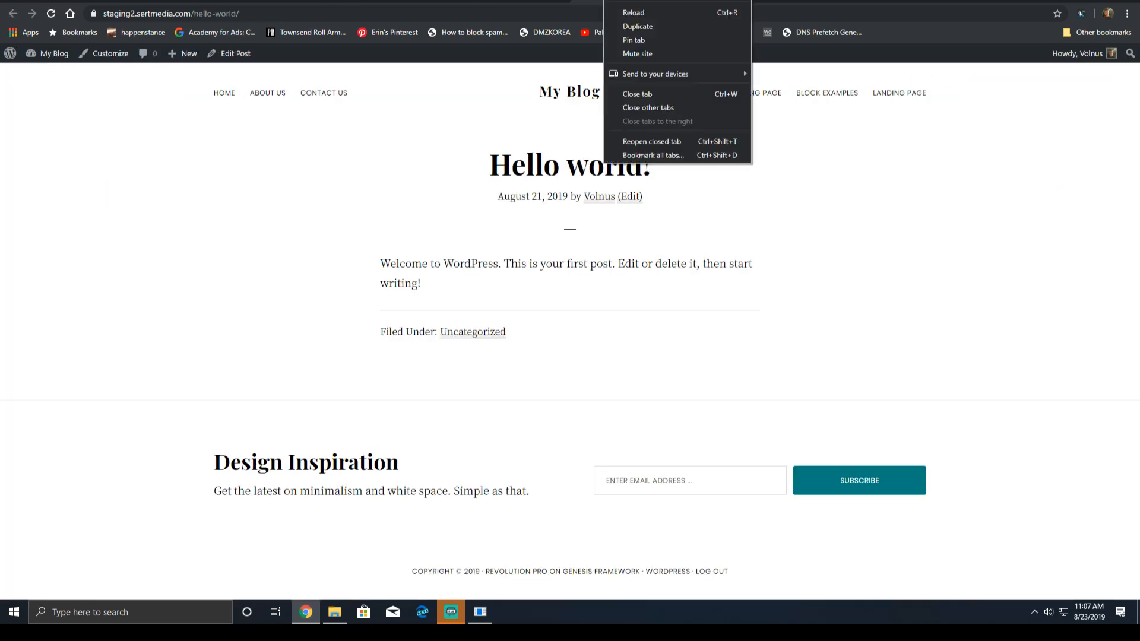
click(655, 15)
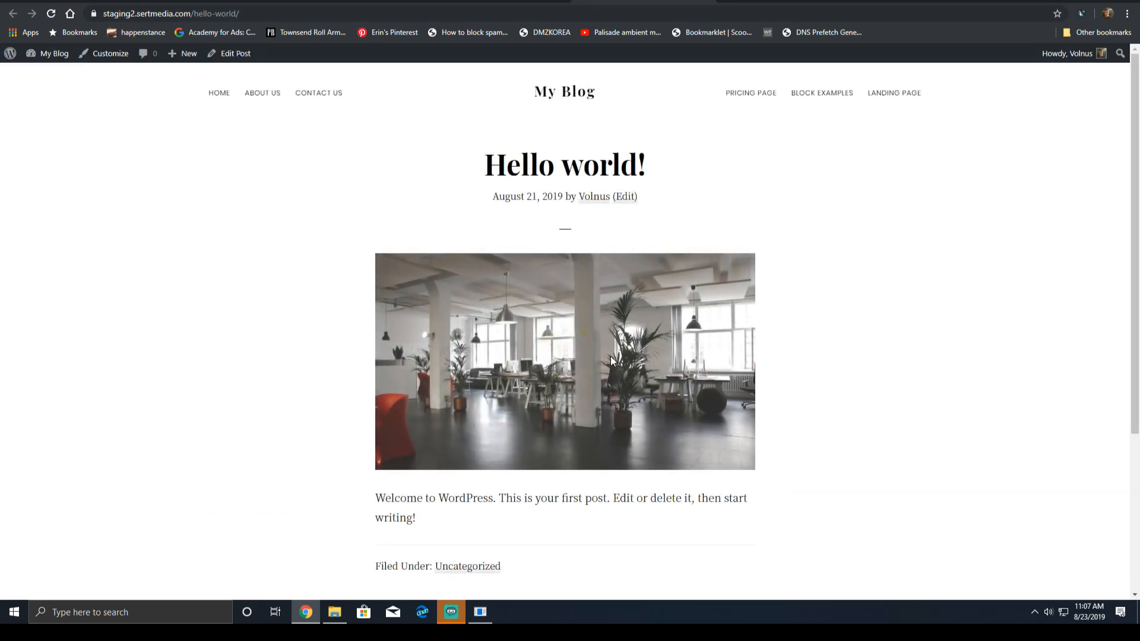
- Inspect the featured image's markup inside the entry-content container, including the RDF comment block, and close the developer tools
right_click(583, 386)
click(605, 509)
mouse_move(462, 319)
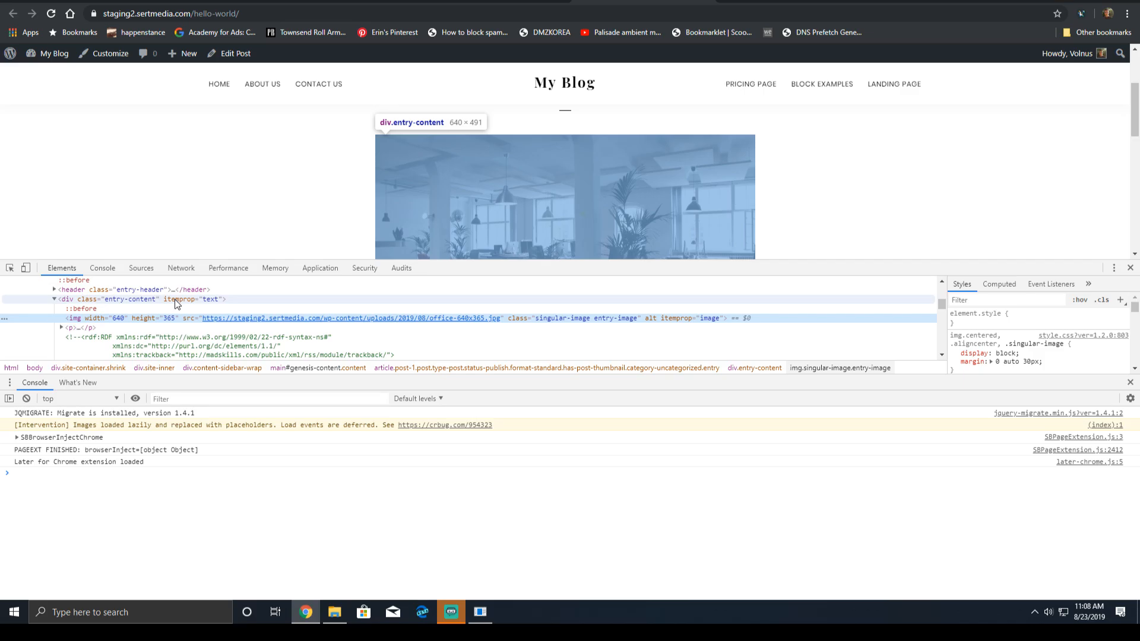
scroll(312, 347, down, 2)
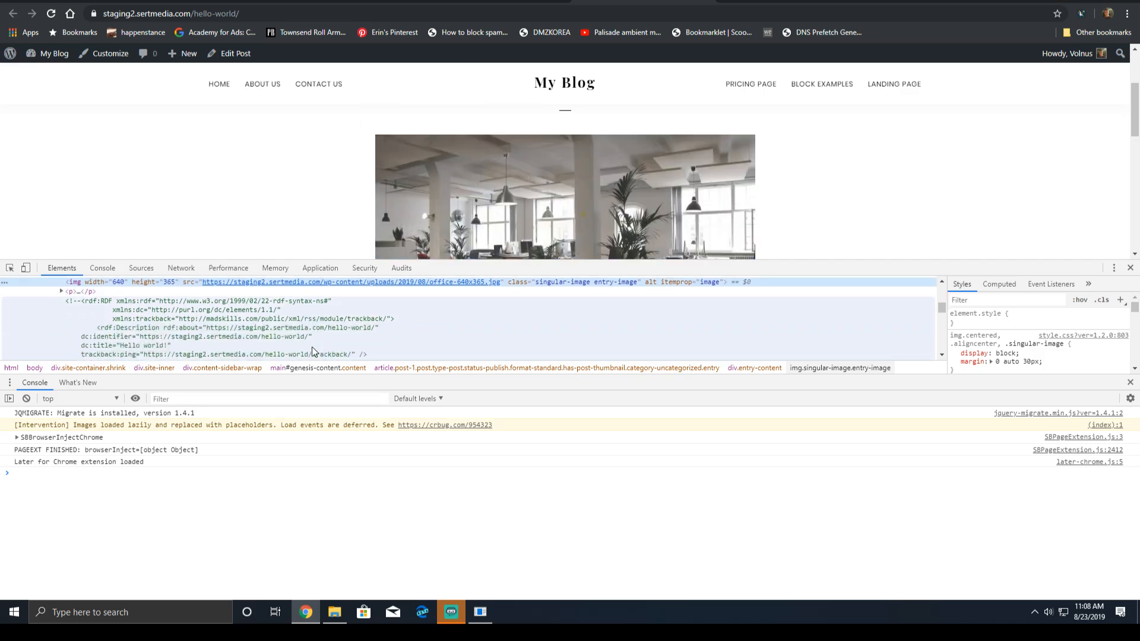
scroll(308, 350, up, 2)
scroll(312, 344, down, 2)
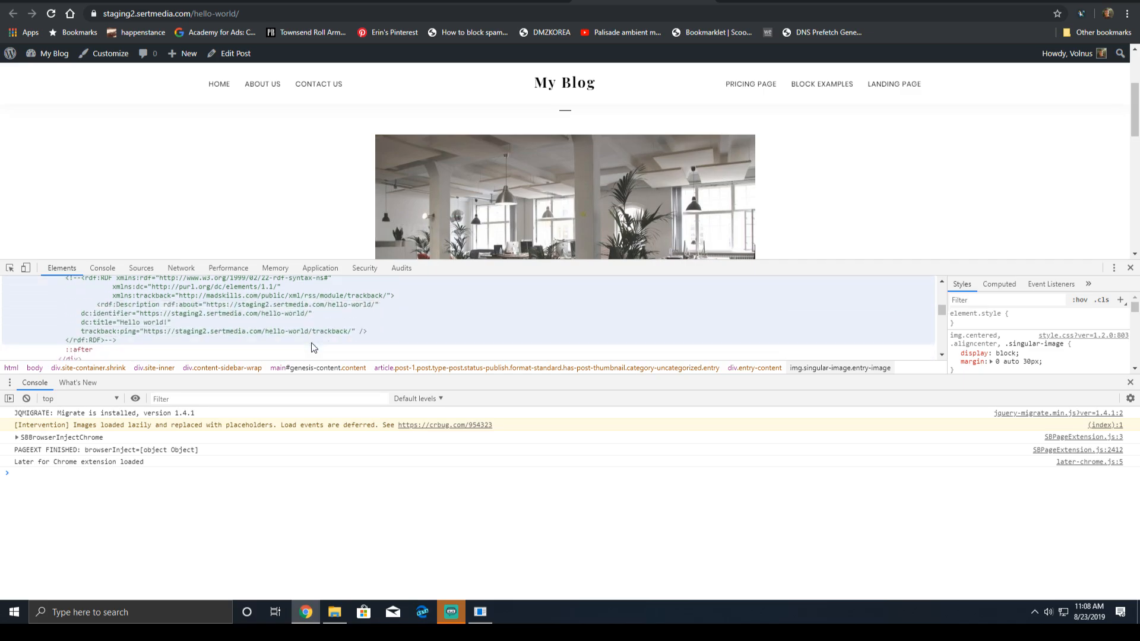
drag(298, 375, 309, 562)
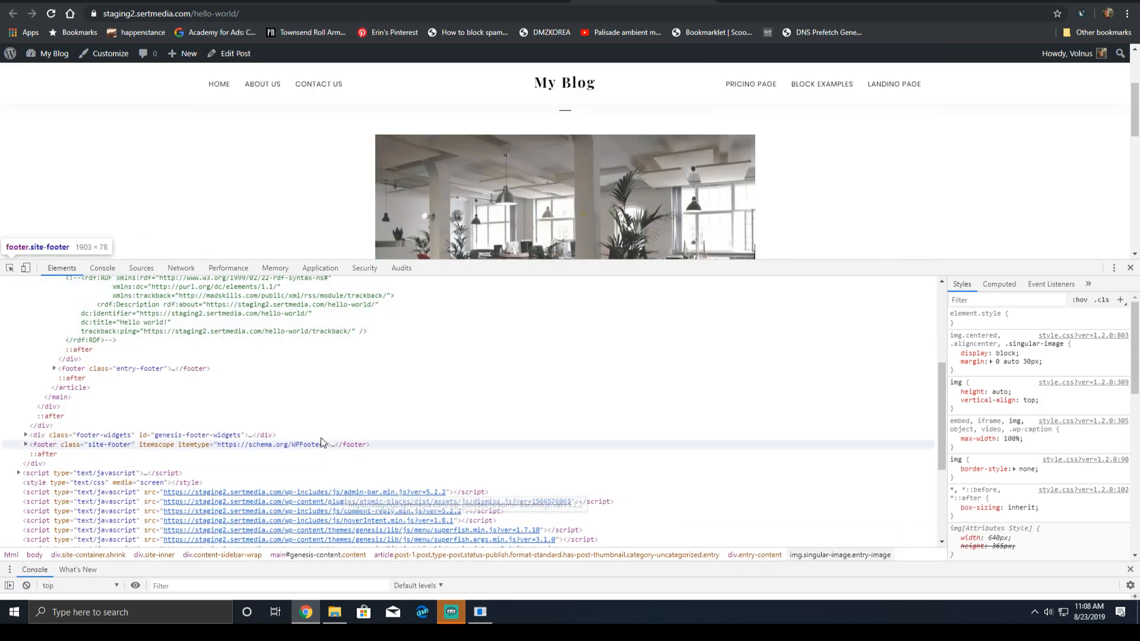
scroll(197, 455, up, 4)
click(197, 453)
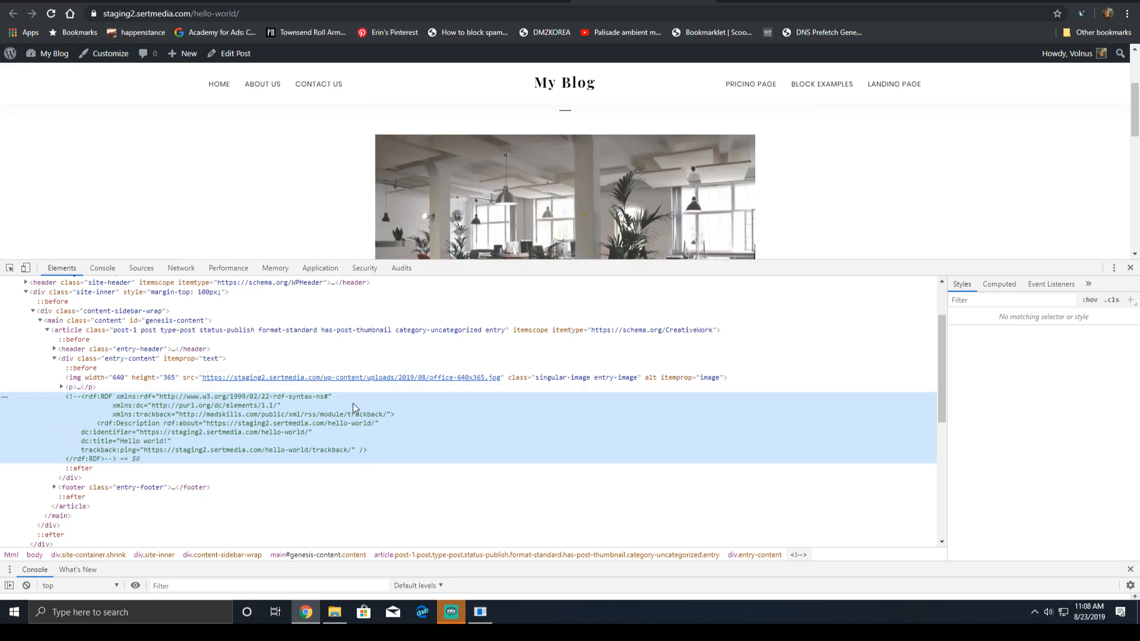
scroll(781, 166, down, 3)
scroll(840, 248, up, 4)
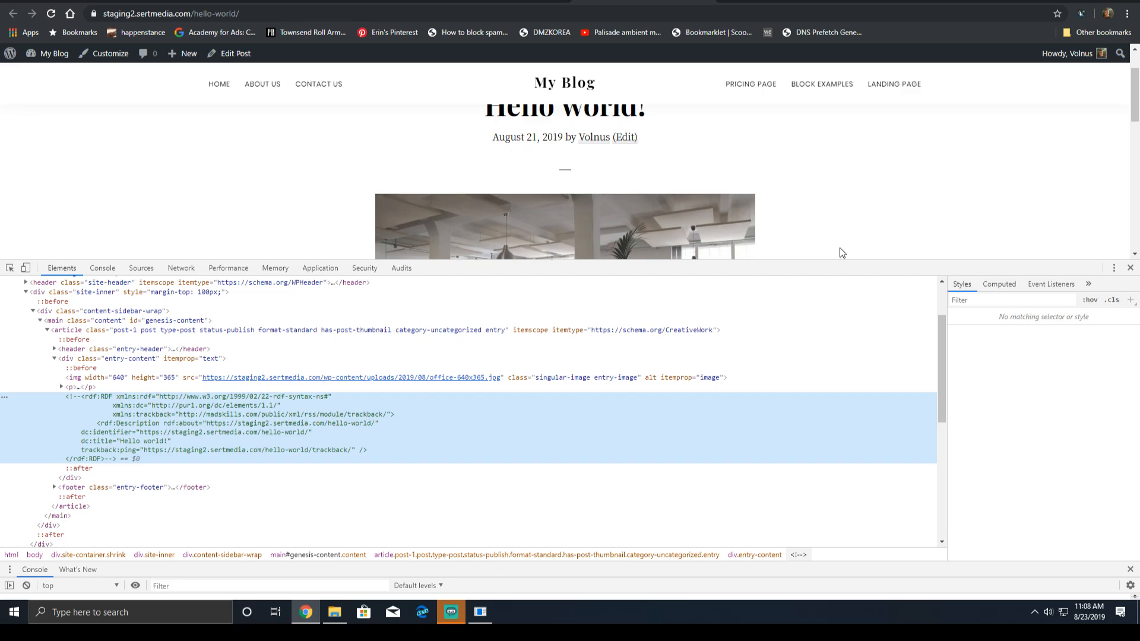
click(1130, 268)
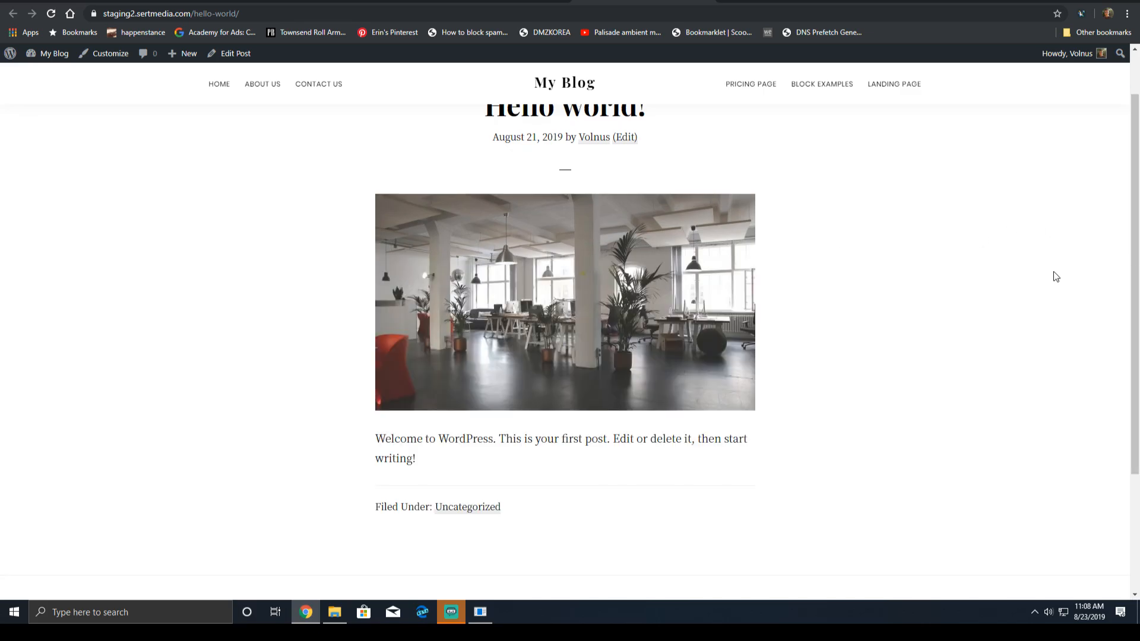
- Enable Hide Featured Image in the "Hello world!" post's Genesis settings and update the post
scroll(1002, 250, down, 3)
click(704, 1)
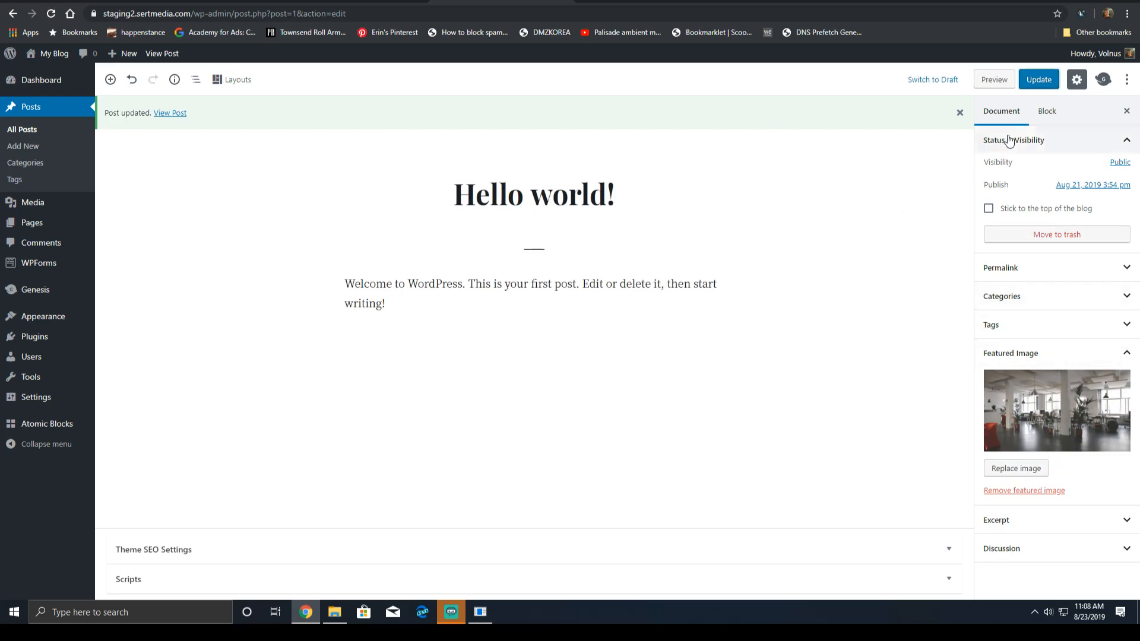
click(1047, 111)
click(1103, 79)
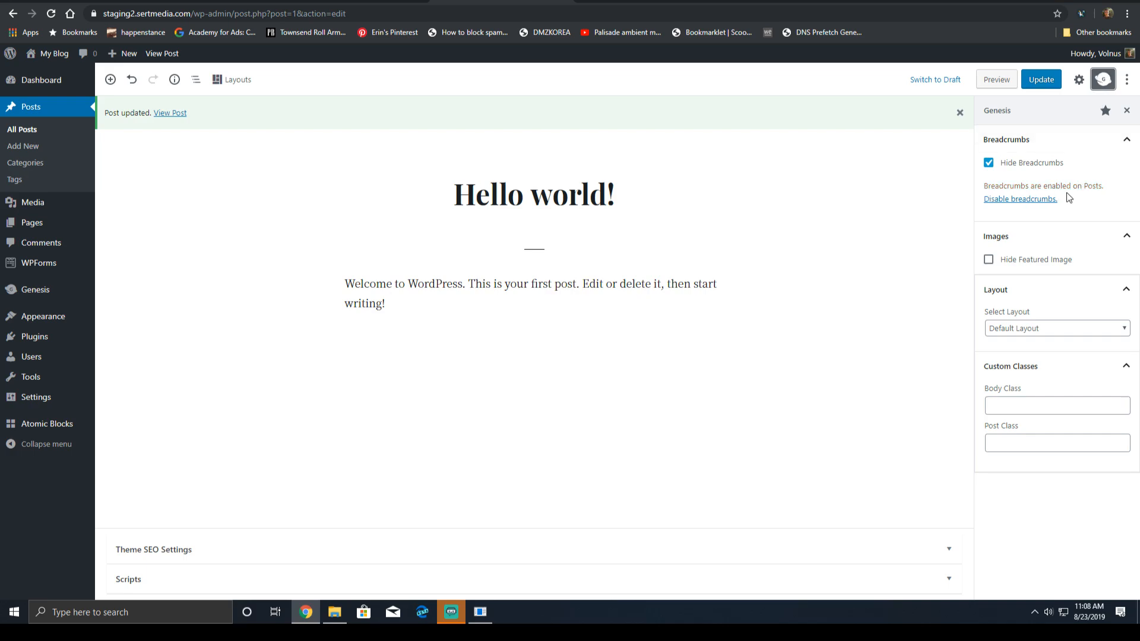
double_click(1038, 261)
click(1038, 261)
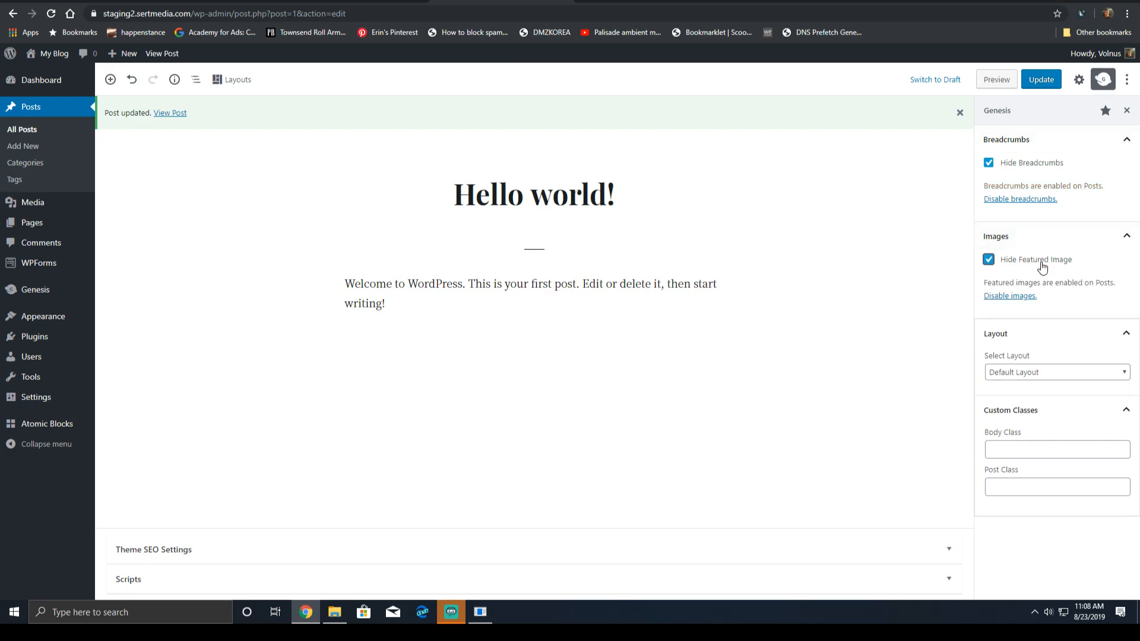
click(1039, 364)
click(1039, 365)
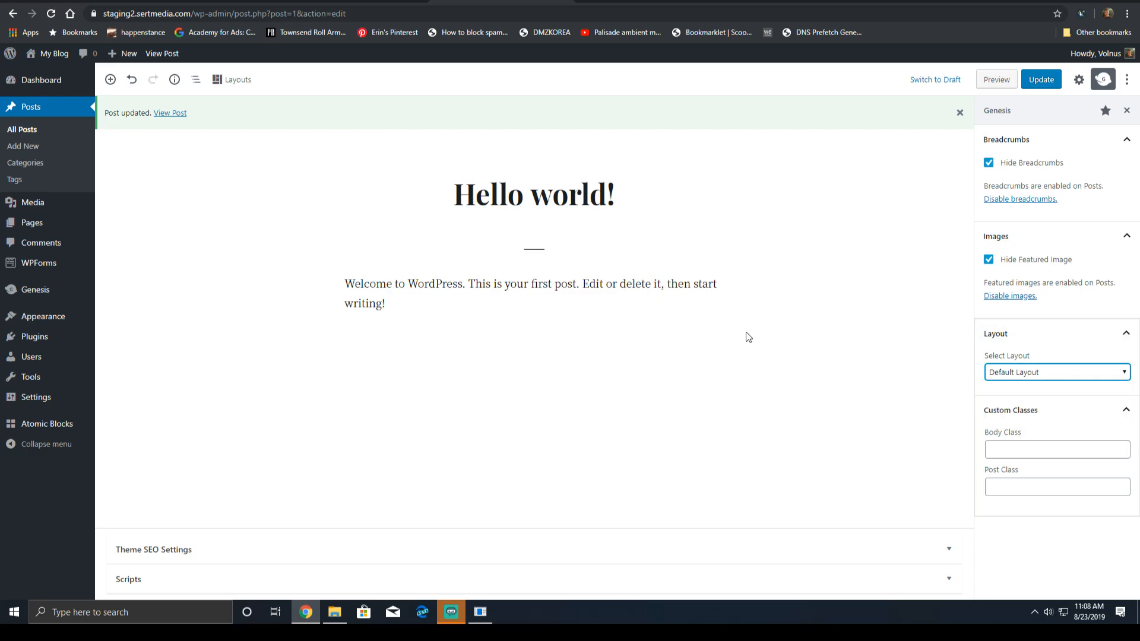
click(1046, 81)
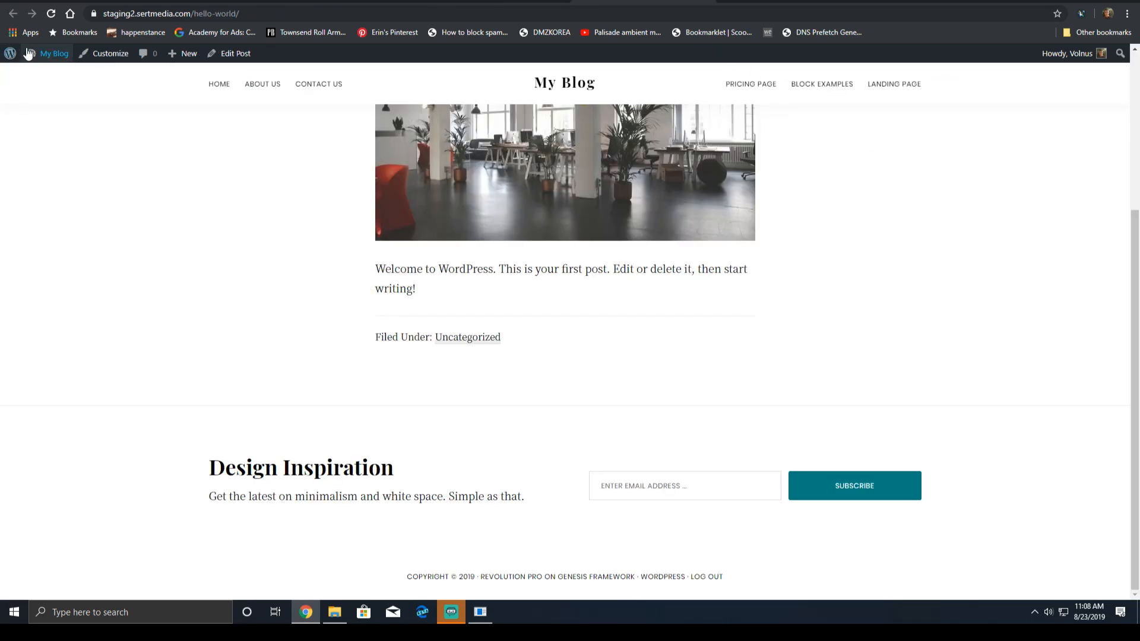
- Reload the live "Hello world!" page to check the featured image area, and review the layout choices in the post's Genesis settings
click(51, 14)
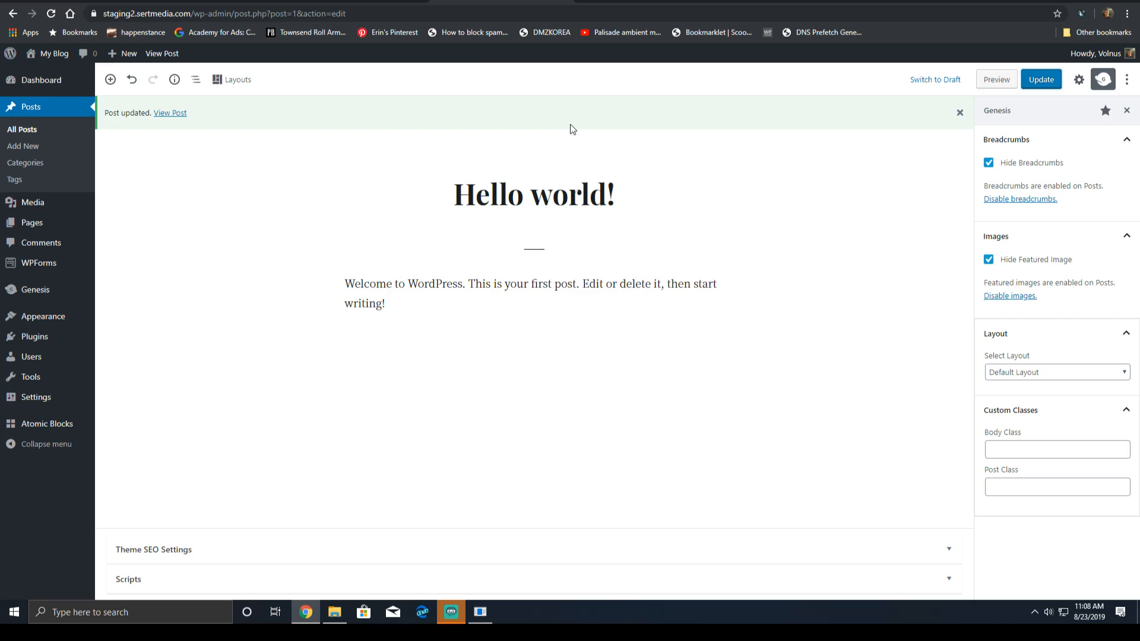
click(1019, 373)
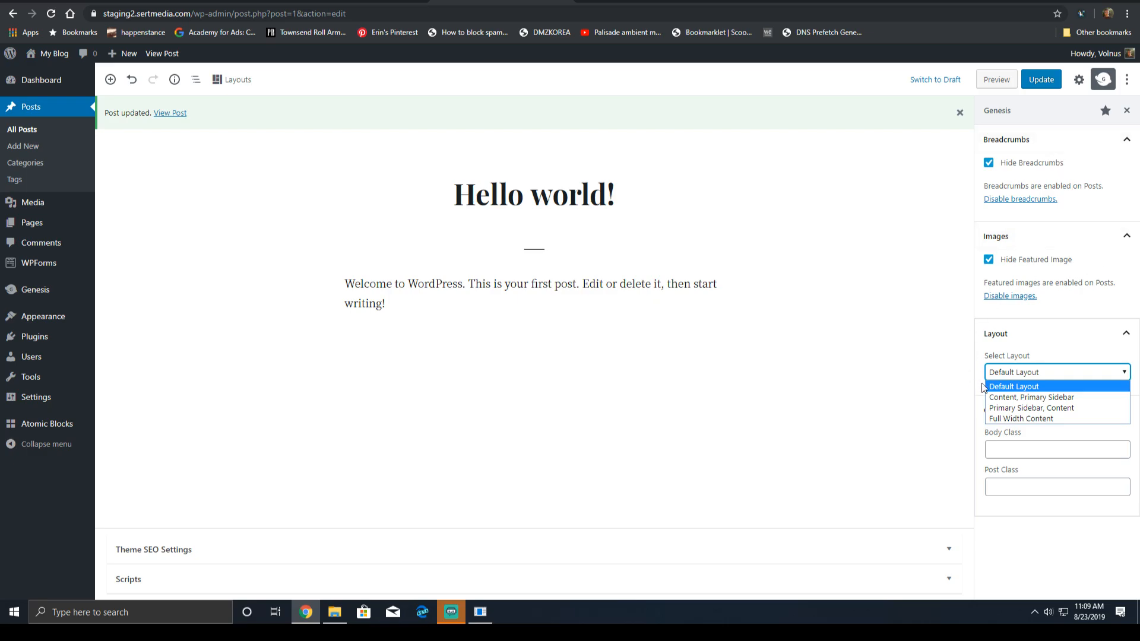
click(643, 1)
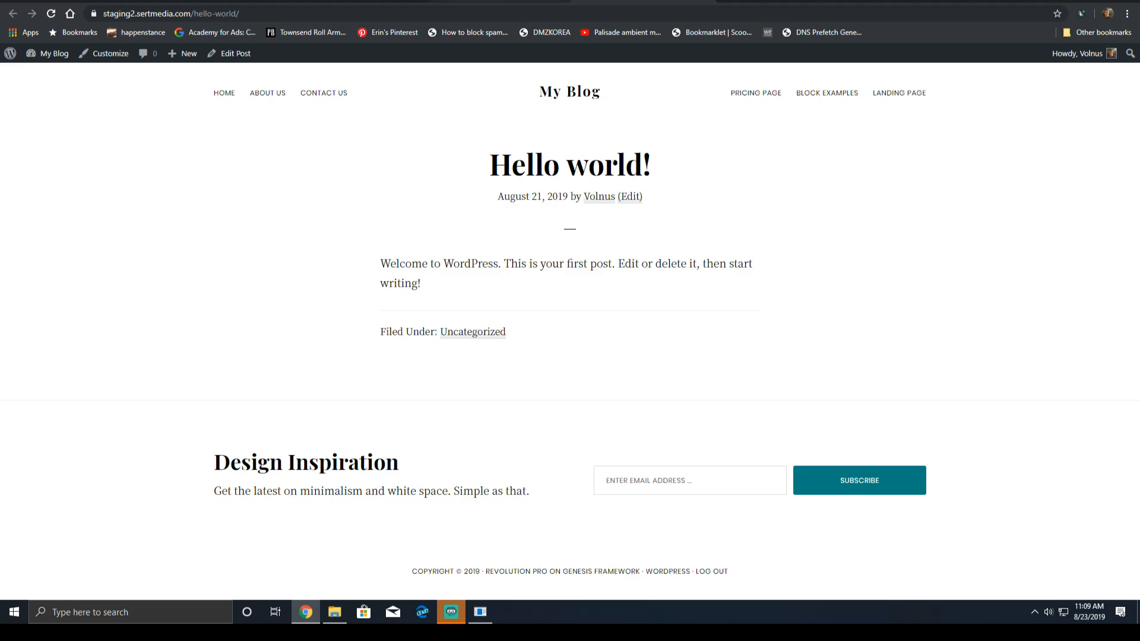
- Set the "Hello world!" post's layout to Content, Primary Sidebar and update the post
click(511, 1)
click(1068, 378)
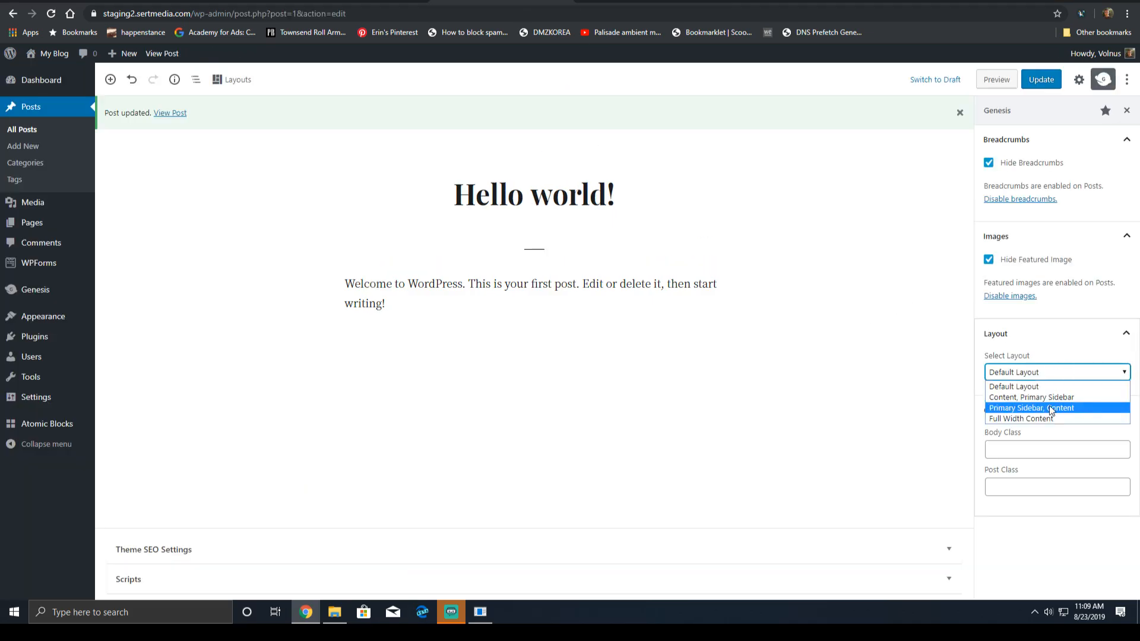
click(1006, 396)
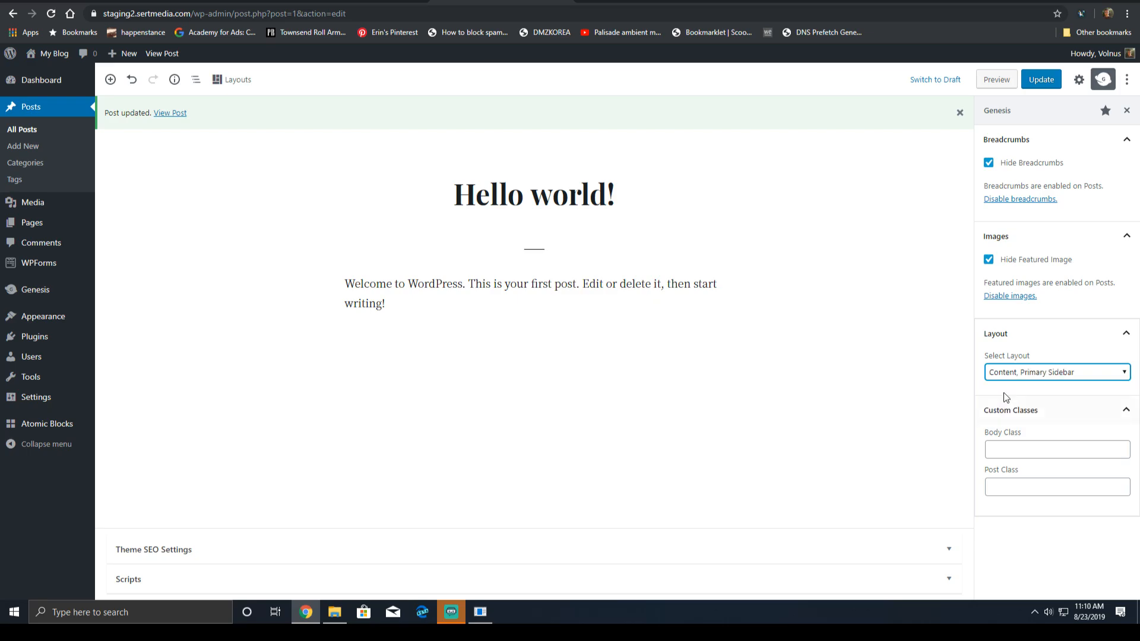
click(1042, 79)
- Reload the live "Hello world!" page to check its sidebar layout, and compare it with the live About Us page
click(644, 2)
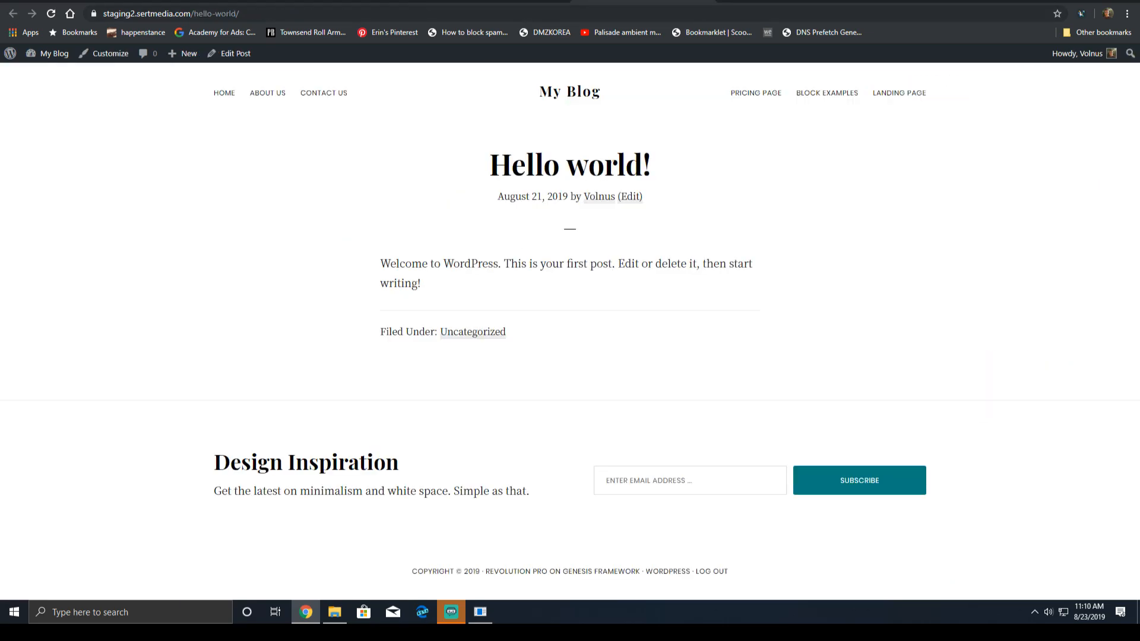
click(51, 13)
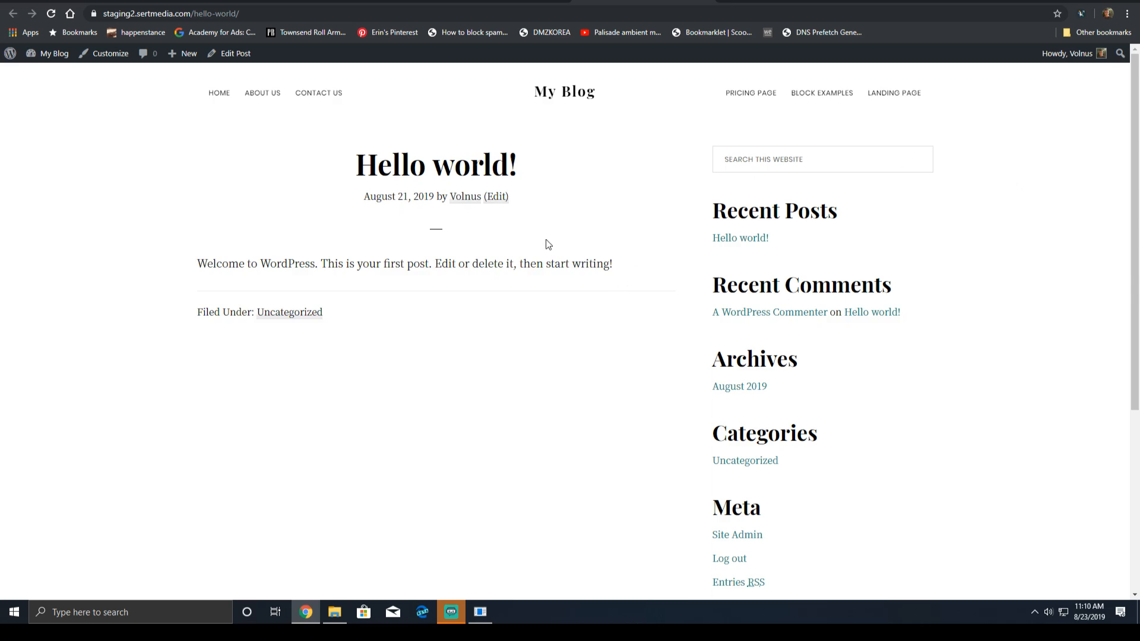
click(262, 94)
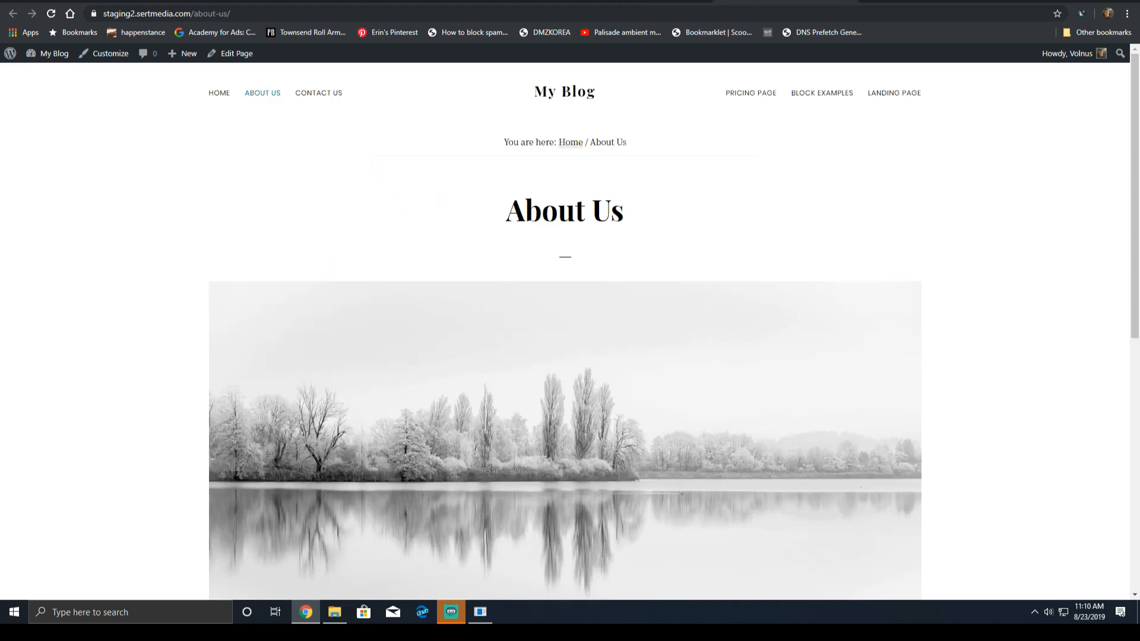
scroll(729, 222, down, 8)
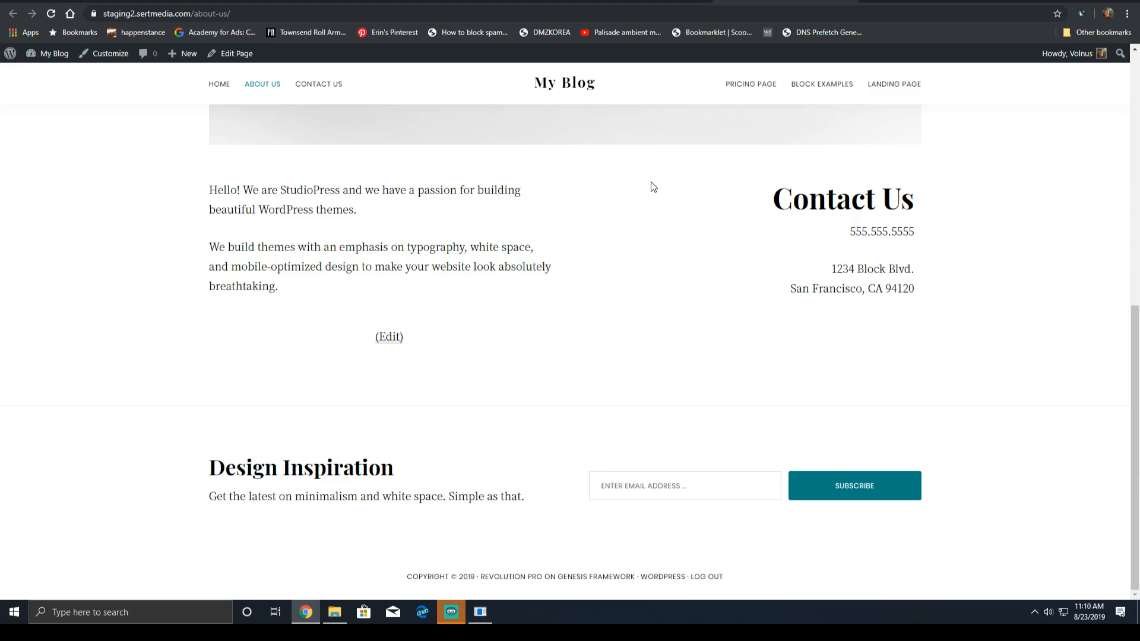
scroll(650, 181, up, 4)
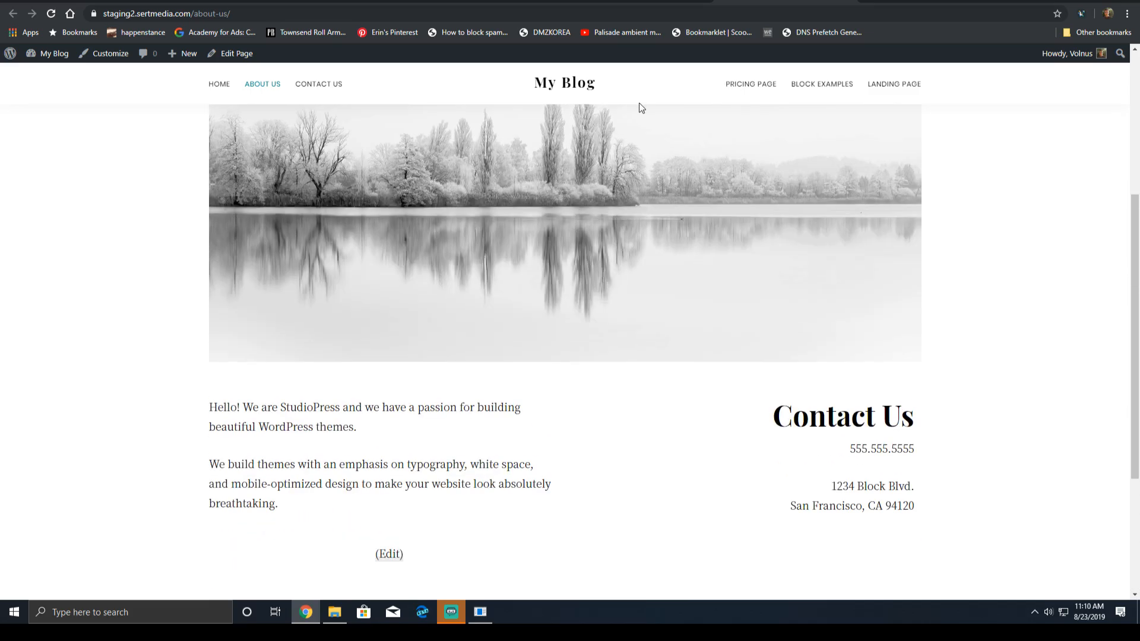
click(636, 1)
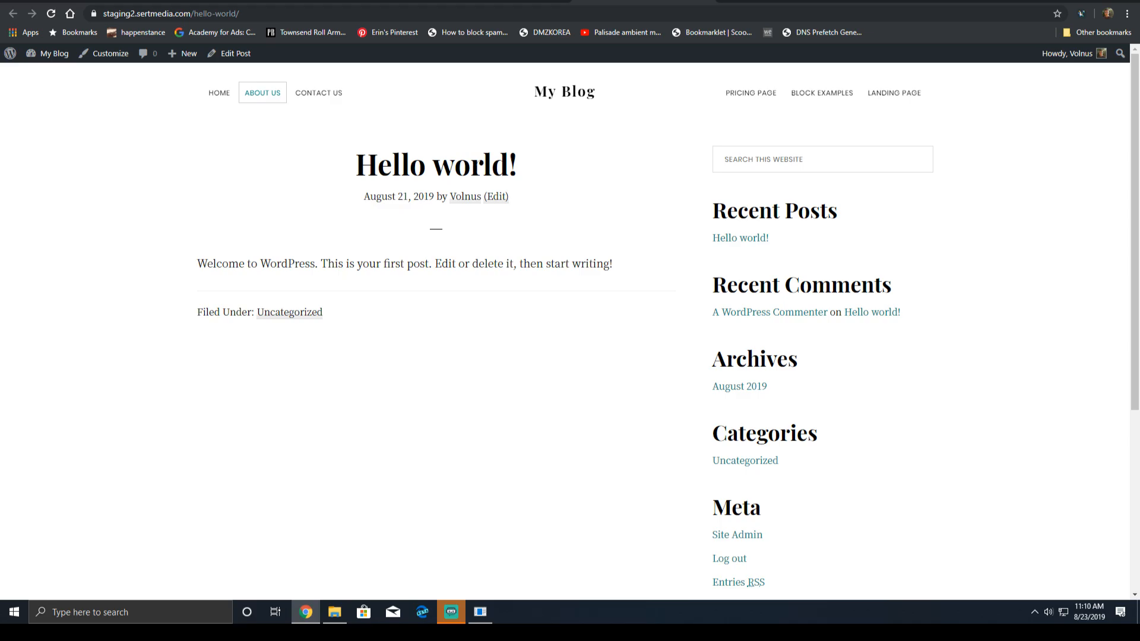
click(478, 0)
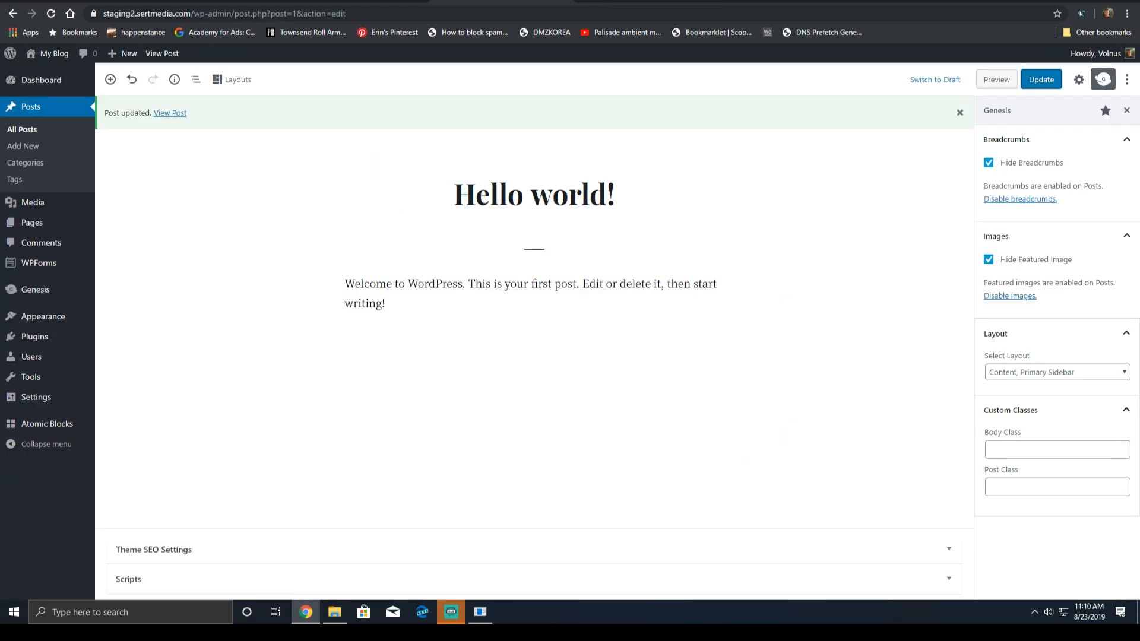
- Browse the pre-designed sections and full-page layouts in the post editor's Layout Selector, and close it without choosing one
mouse_move(66, 339)
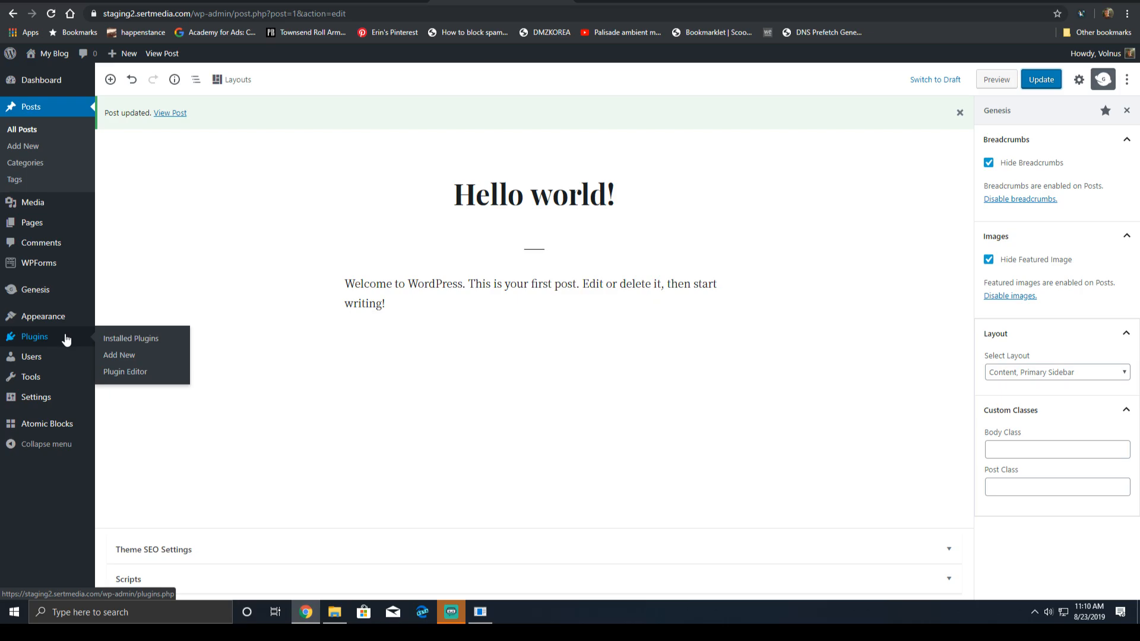
mouse_move(65, 294)
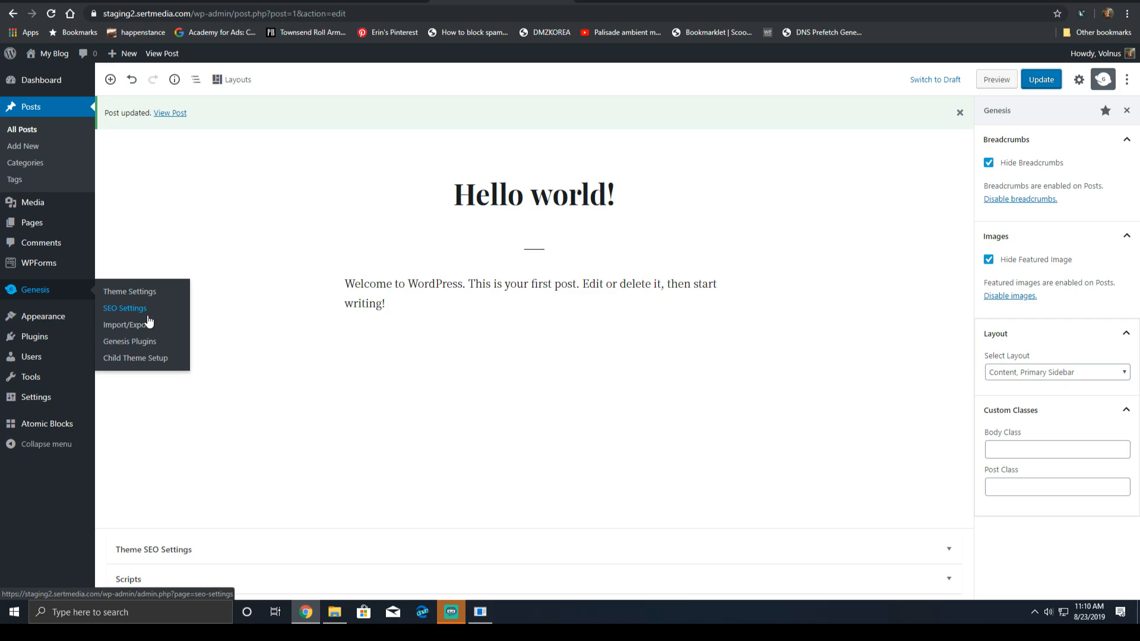
click(235, 82)
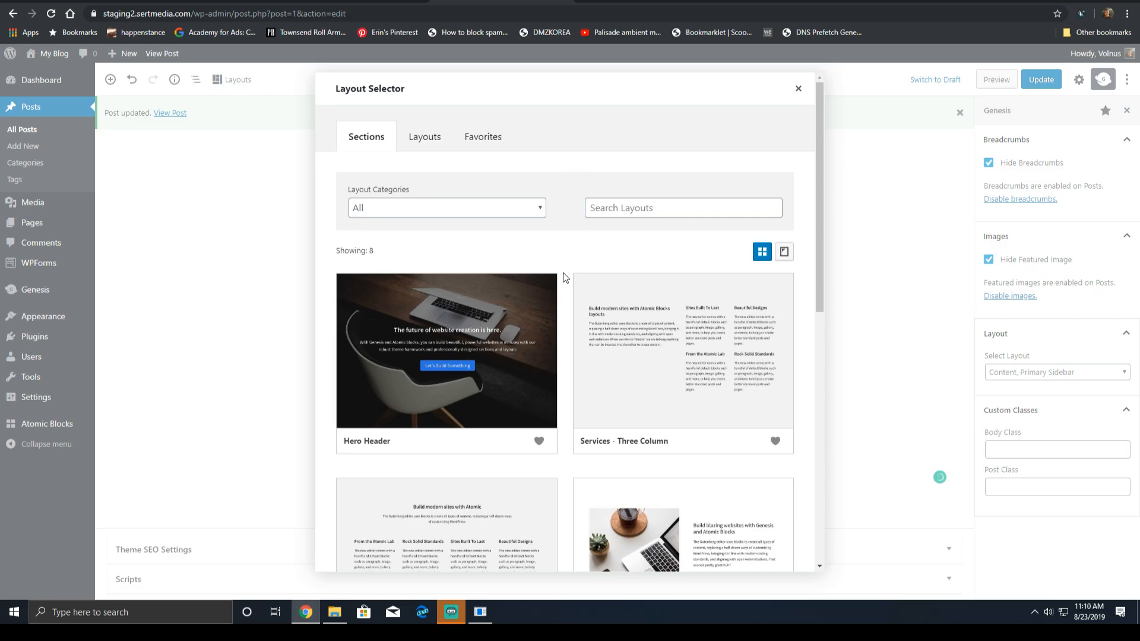
scroll(525, 213, down, 9)
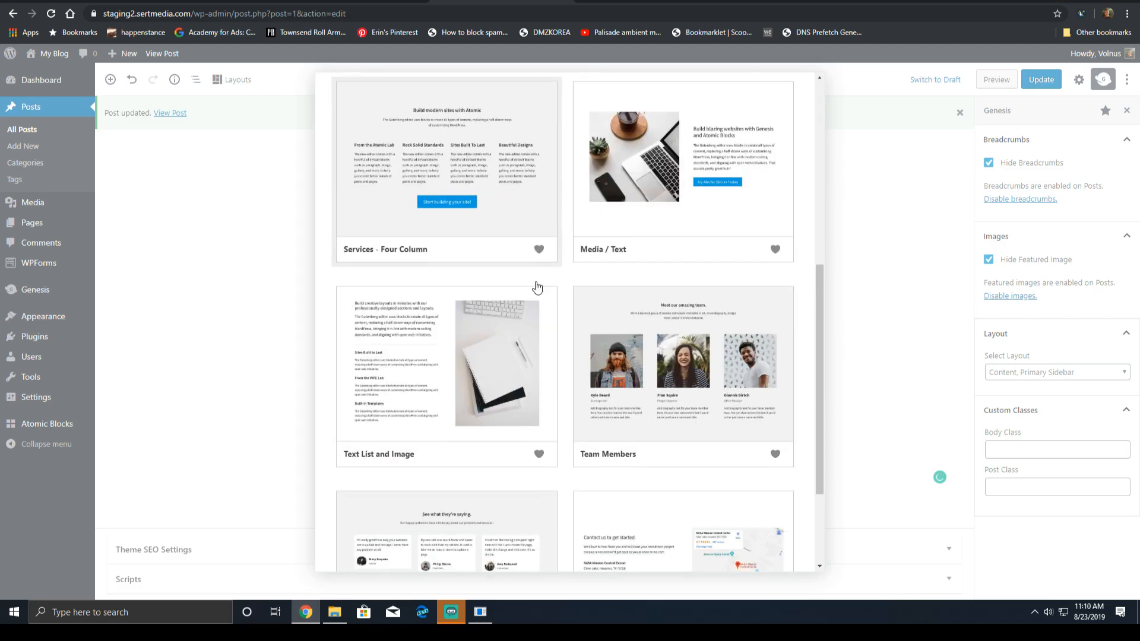
scroll(537, 315, up, 10)
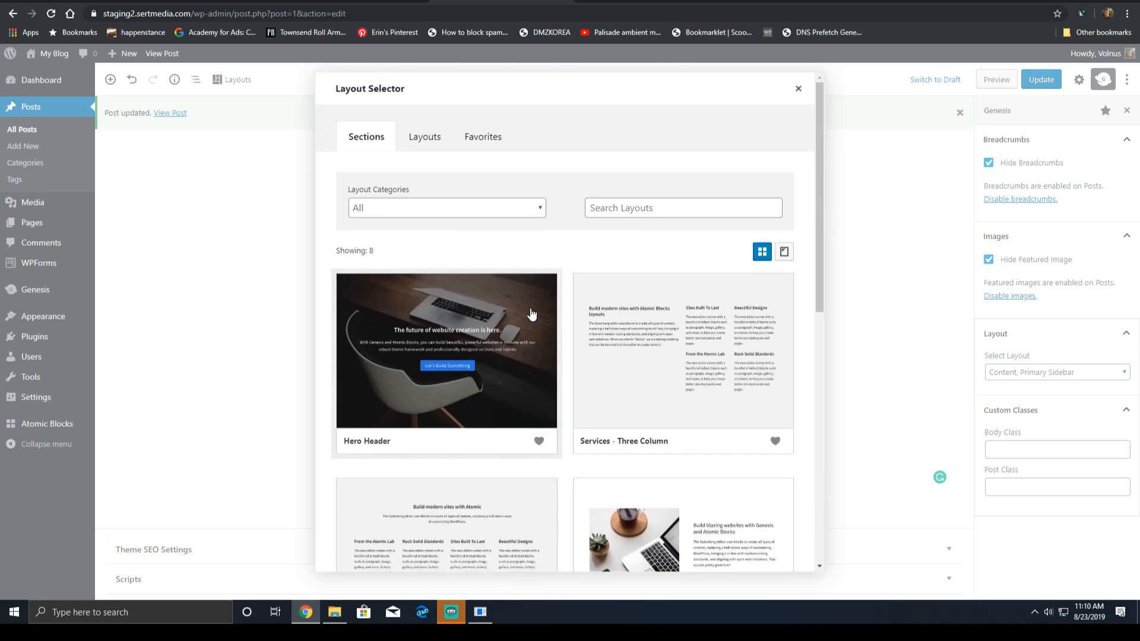
click(410, 140)
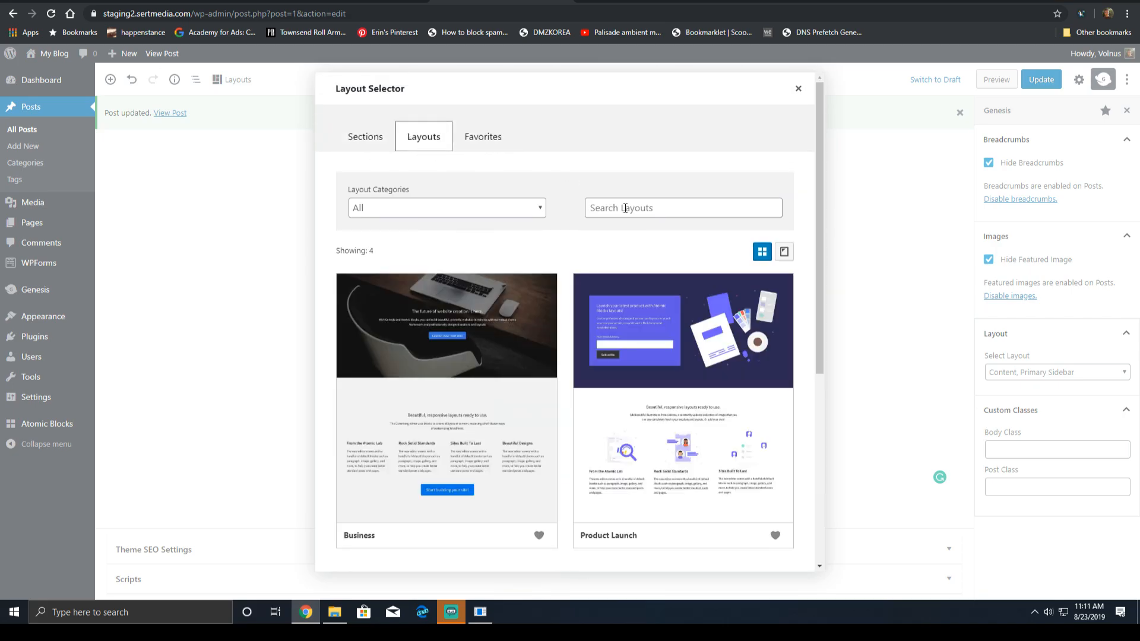
scroll(657, 297, down, 5)
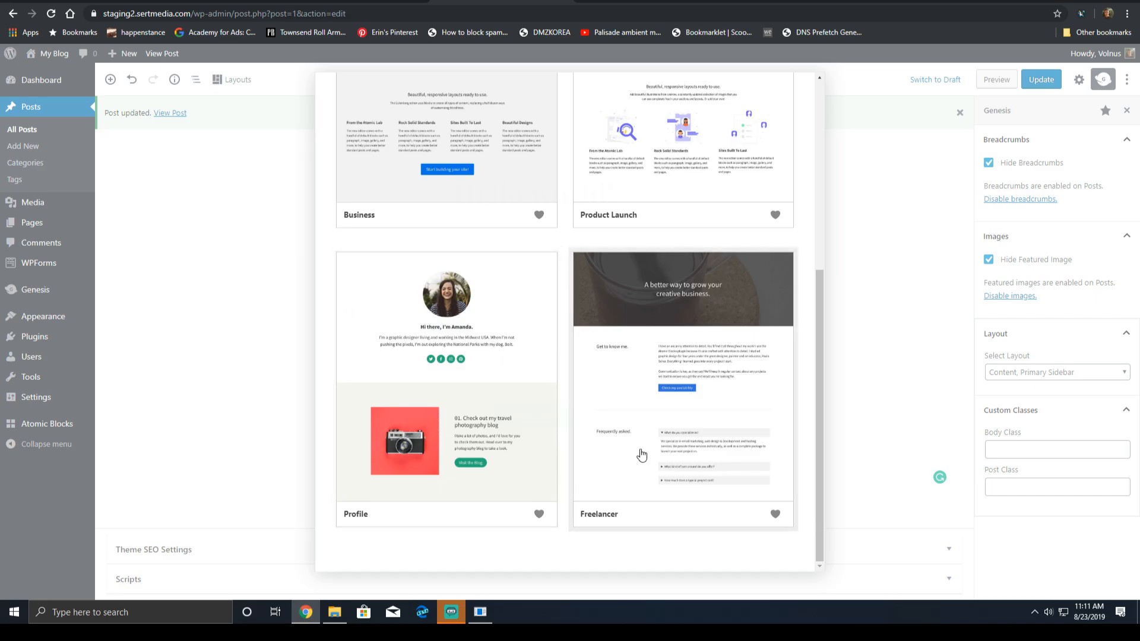
scroll(467, 181, up, 5)
click(17, 468)
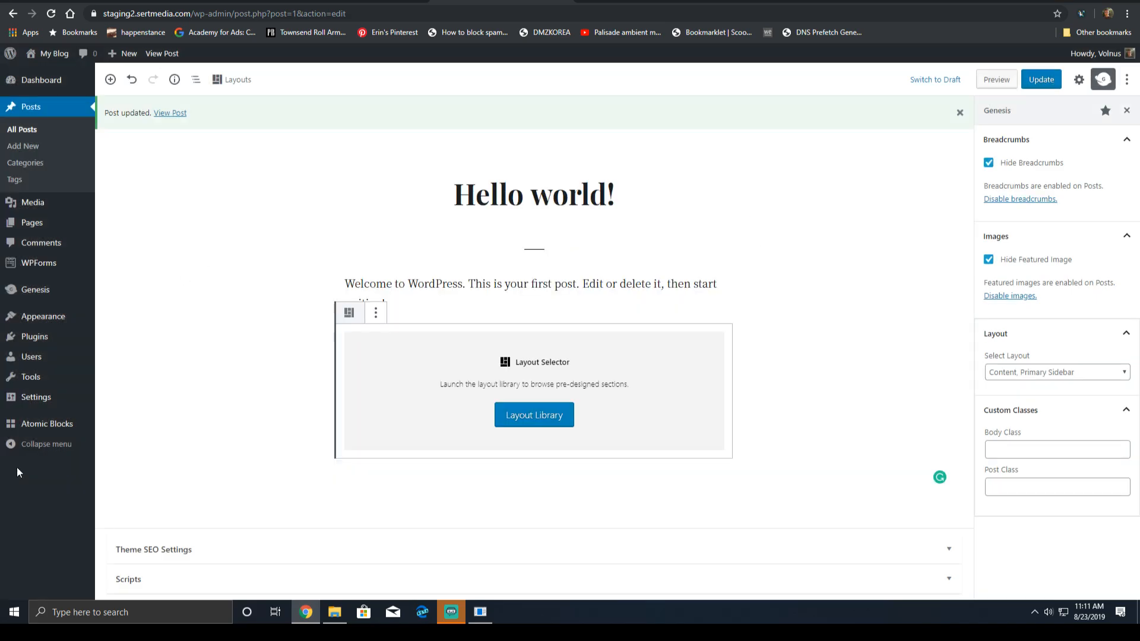
- Open the Atomic Blocks settings, discarding the unsaved post changes, and inspect the Mailchimp API Key field
mouse_move(90, 429)
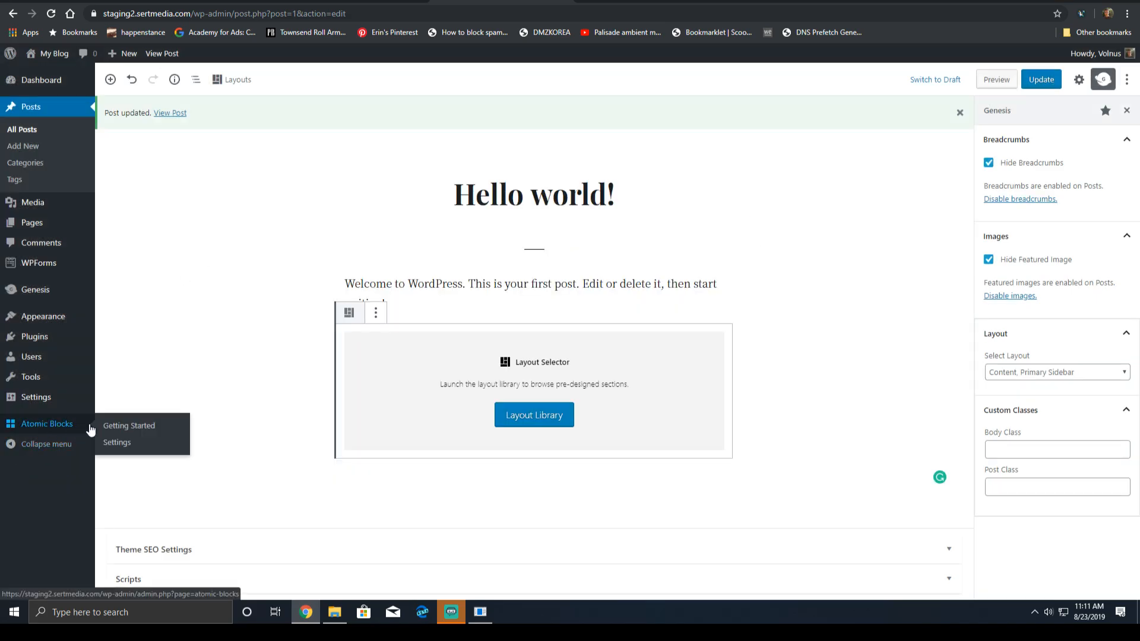
click(142, 444)
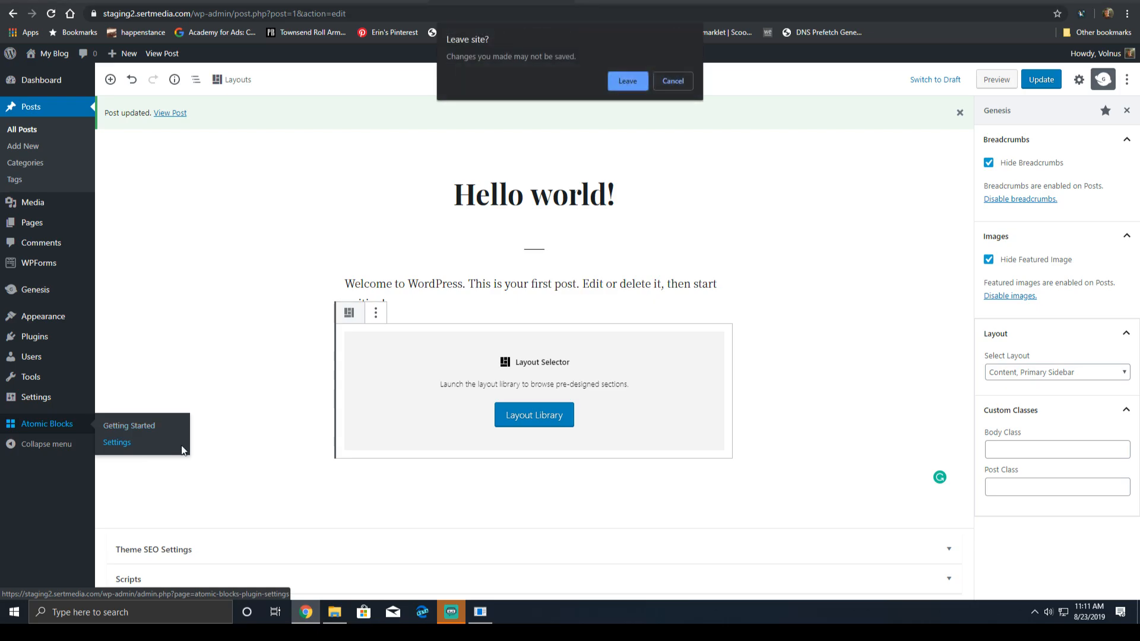
click(628, 81)
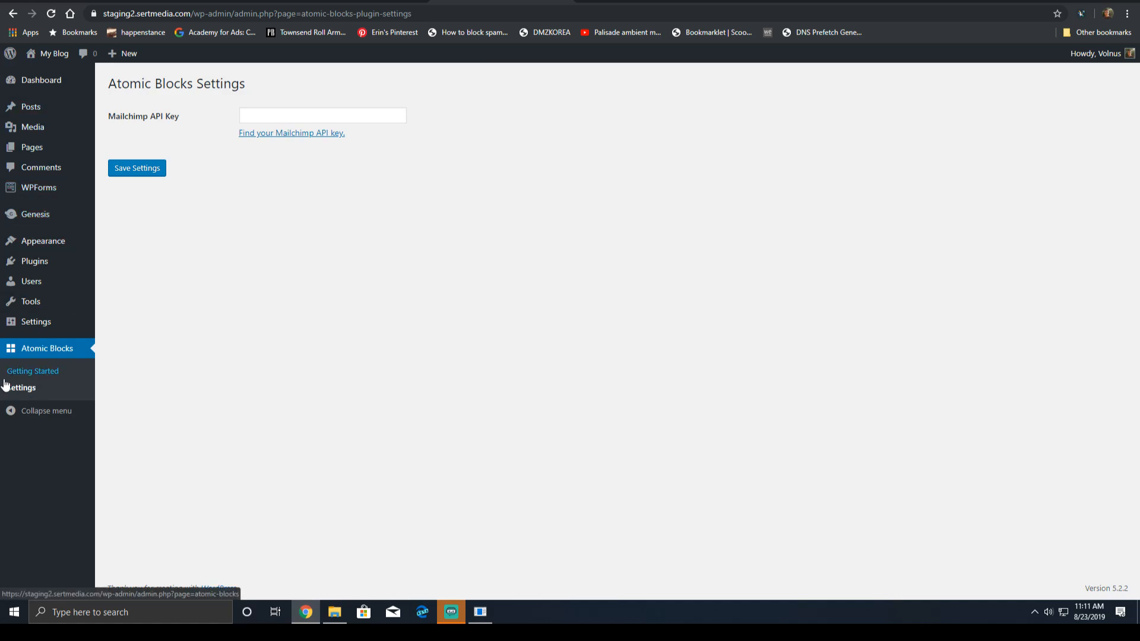
click(268, 113)
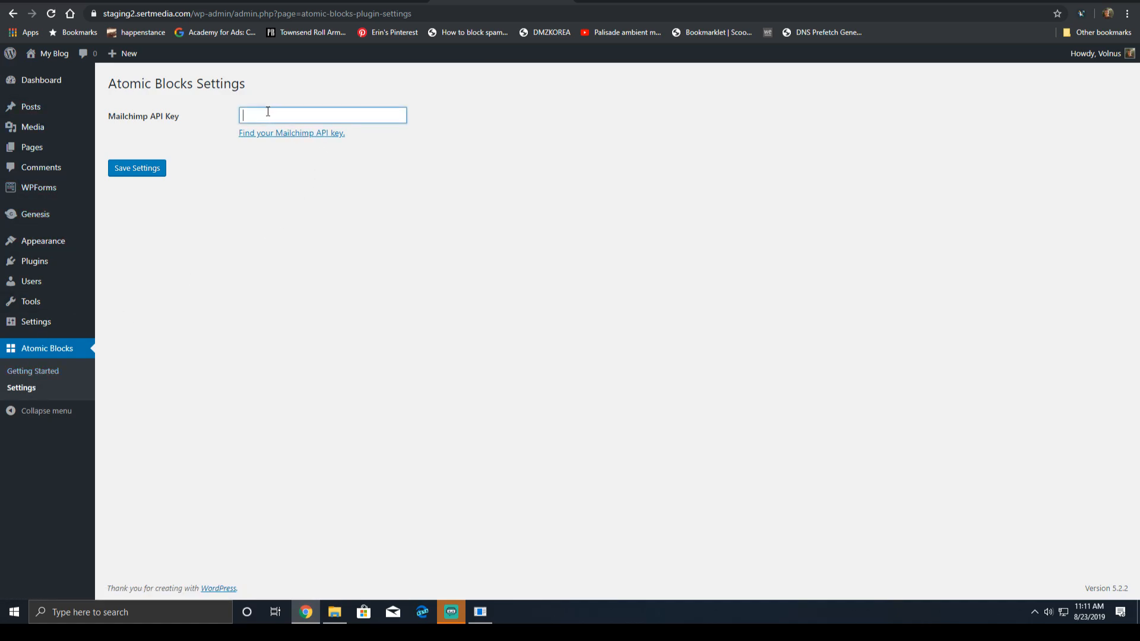
- Look through the Atomic Blocks Getting Started page down to its free blocks and resources
click(49, 372)
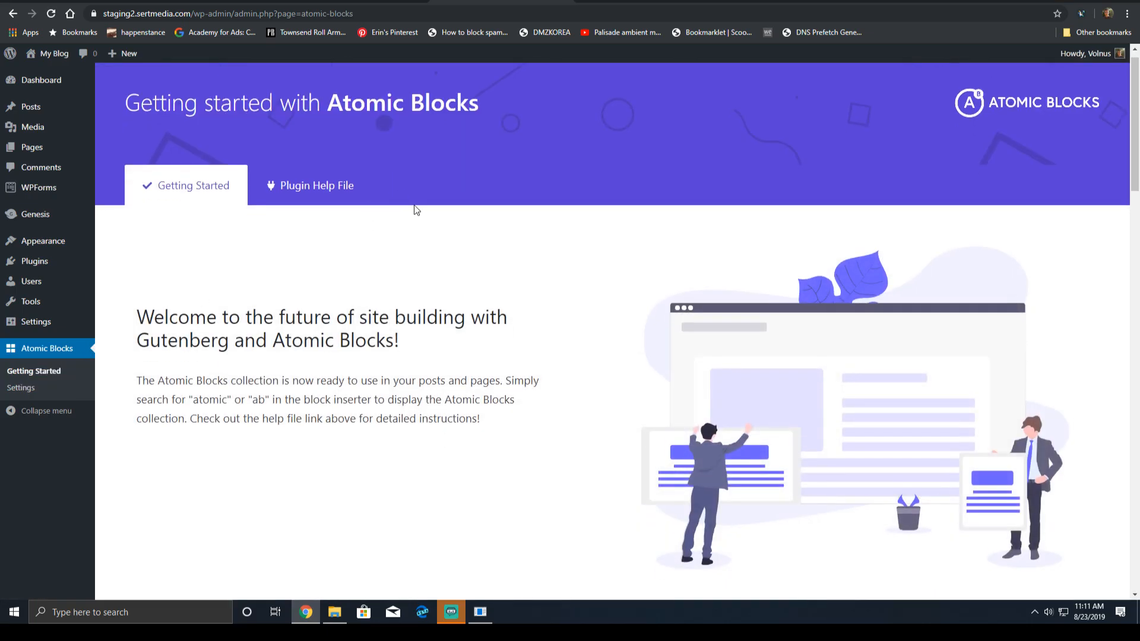
scroll(386, 256, down, 8)
scroll(295, 304, down, 12)
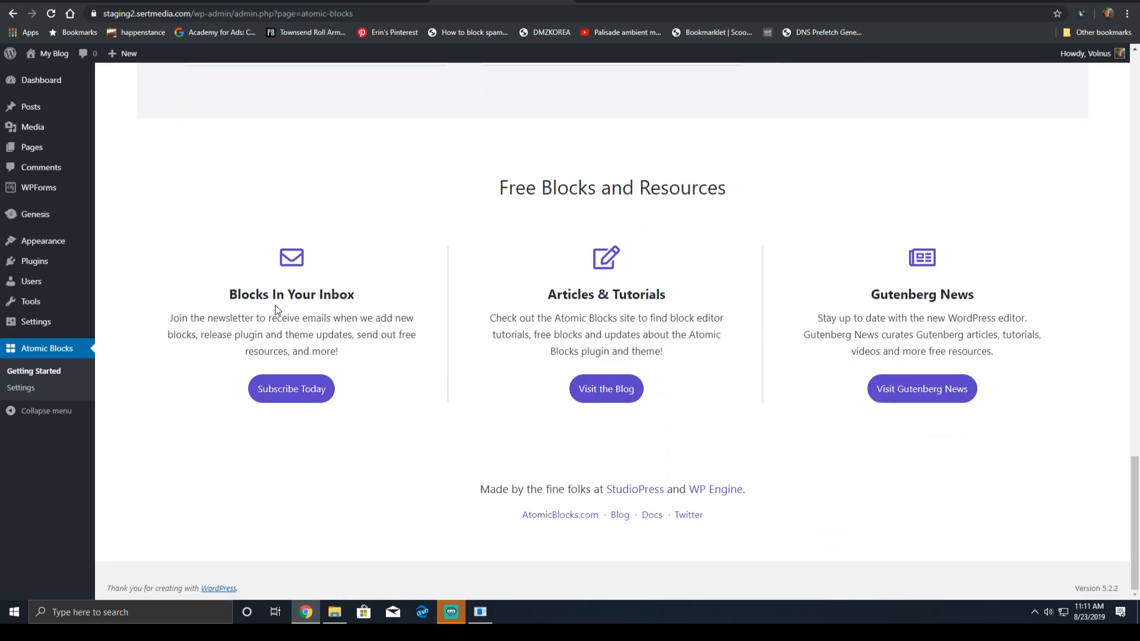
- Look at the posts list and a blank new post without creating one, and open the list of all pages
click(28, 97)
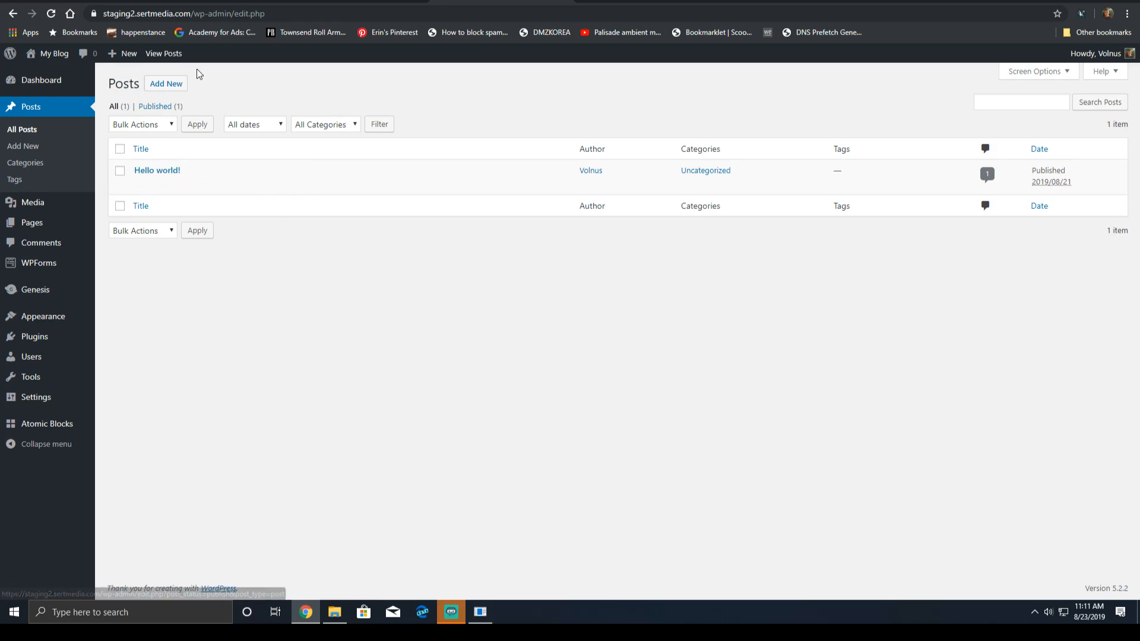
click(165, 83)
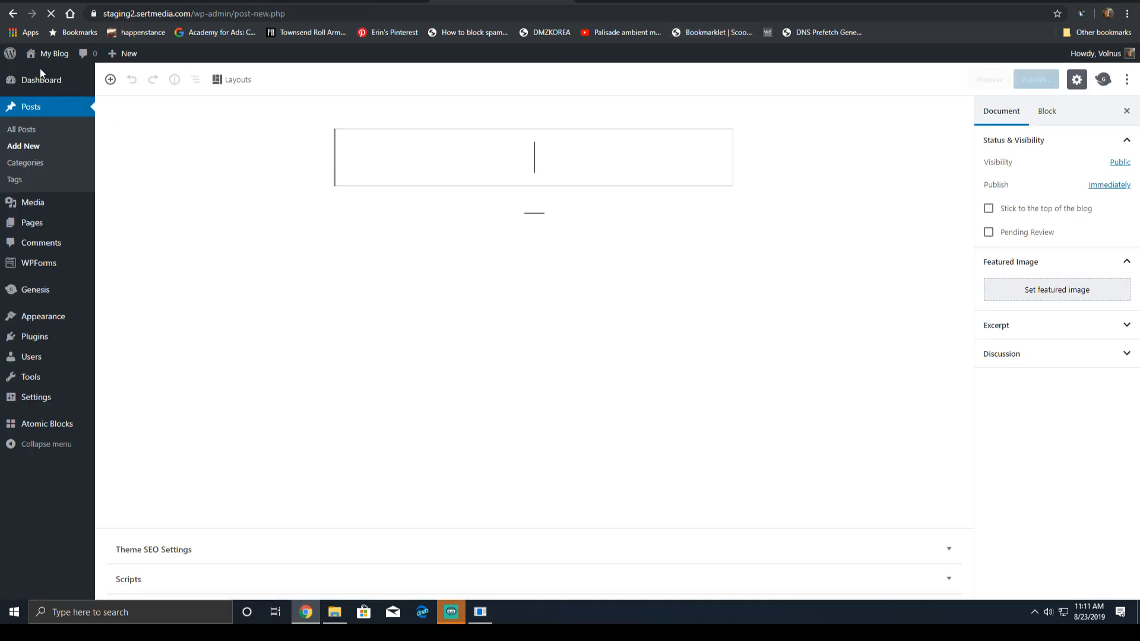
click(14, 15)
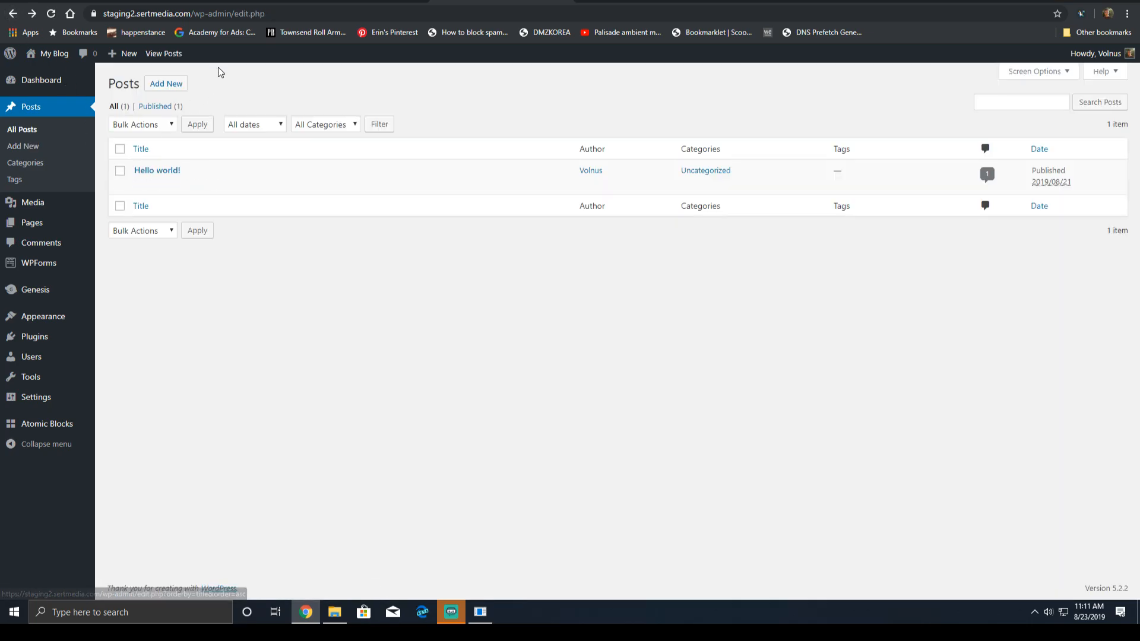
click(39, 224)
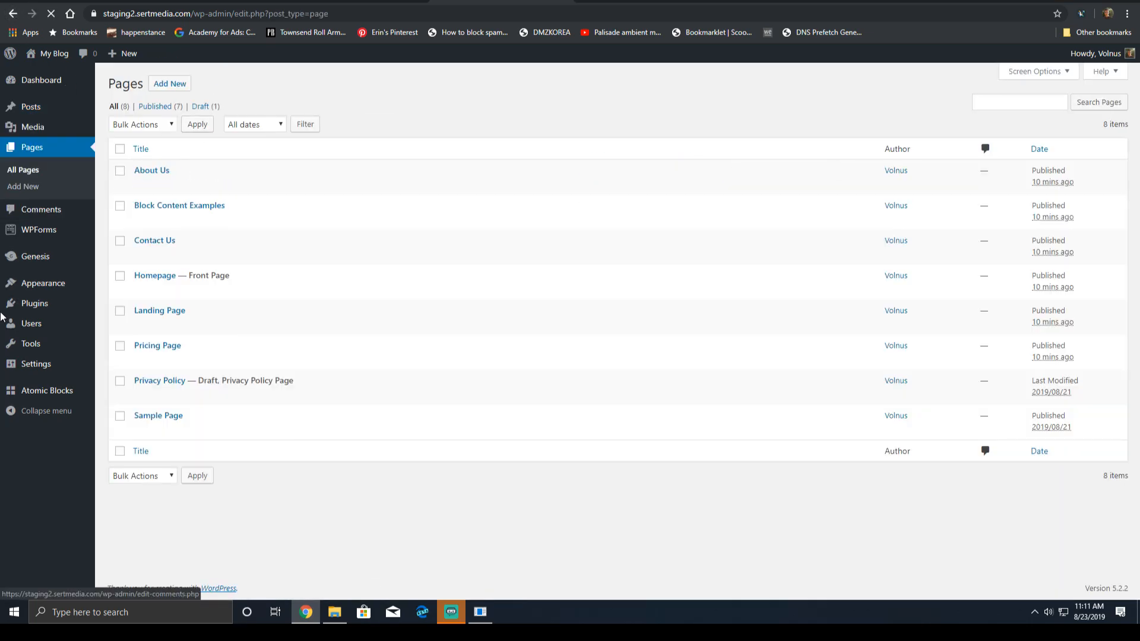
- Start a new page, look over its document settings, and open its Genesis settings
click(178, 88)
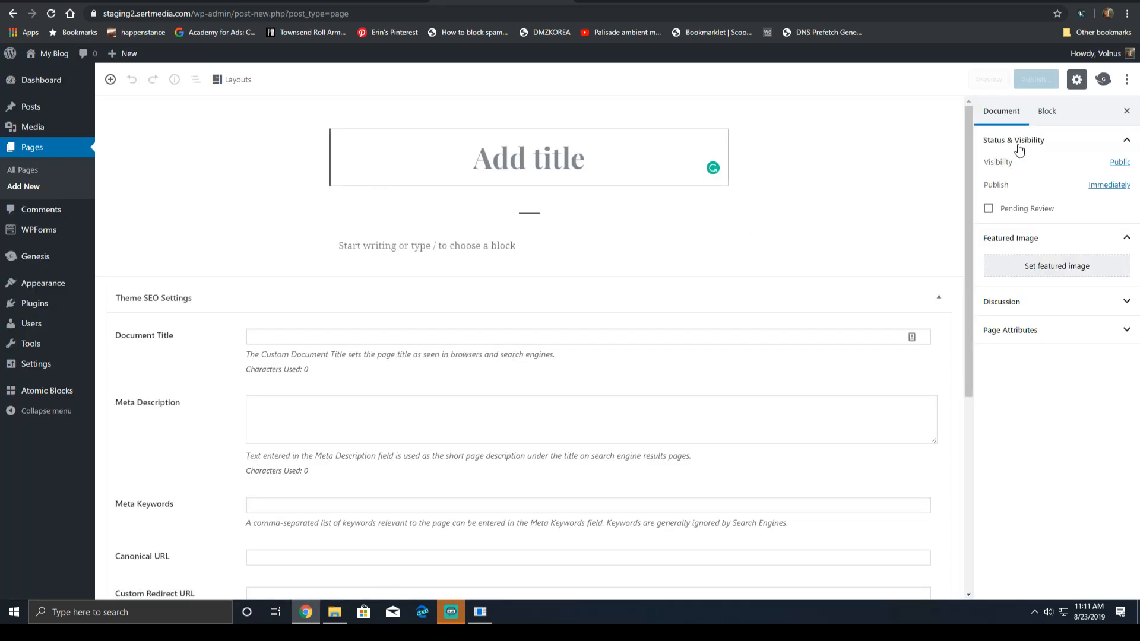
click(1020, 140)
click(1047, 112)
click(1001, 111)
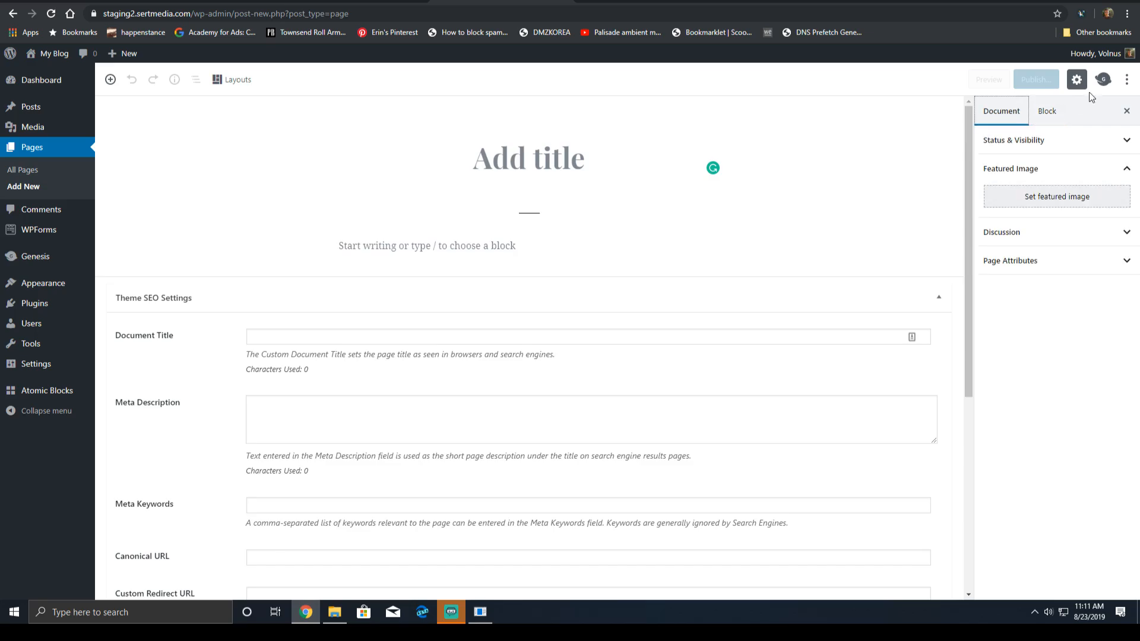
click(1104, 79)
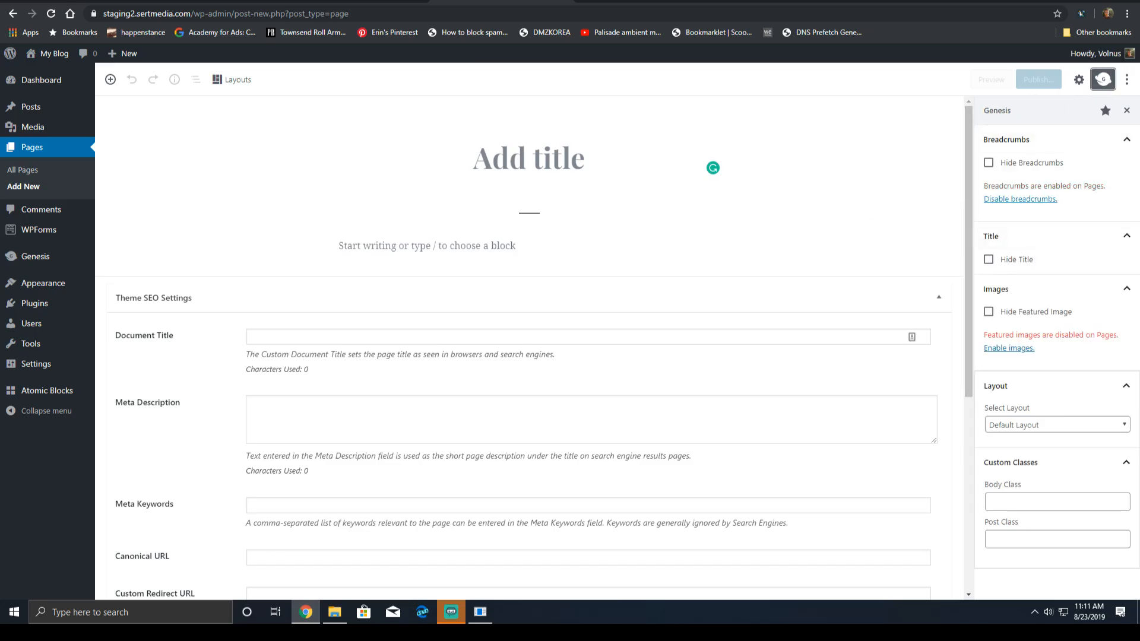
- Title the new page "Who We Are"
click(549, 158)
text(Who We are)
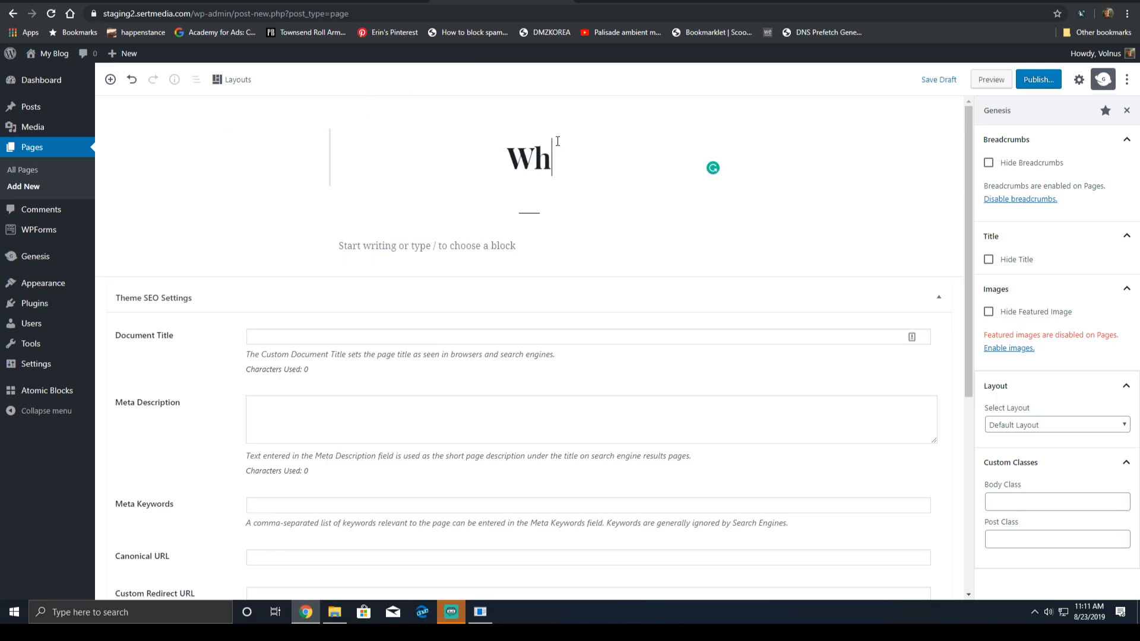
key(BackSpace)
key(BackSpace)
key(BackSpace)
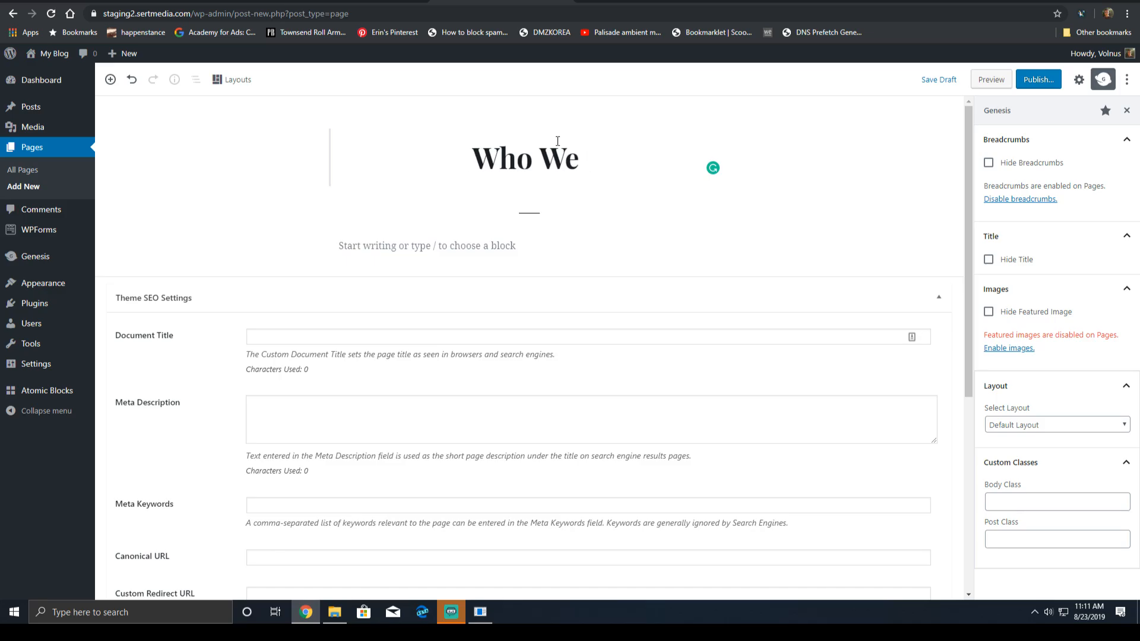
text(Are)
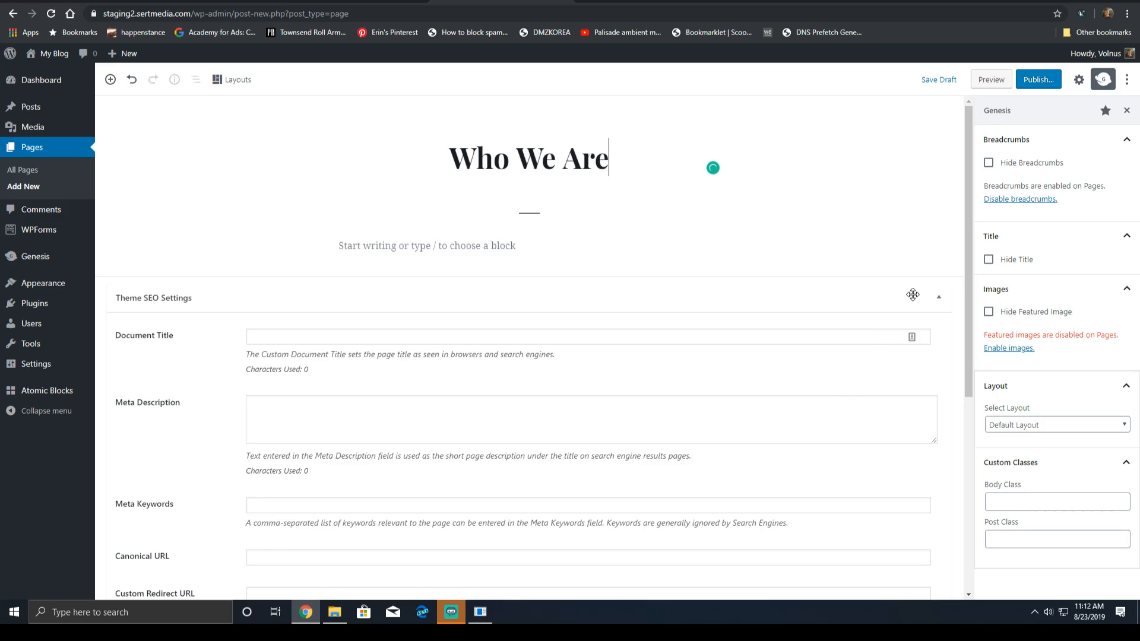
- Hide the page's title and breadcrumbs in the Genesis settings and set its layout to Full Width Content
click(1108, 291)
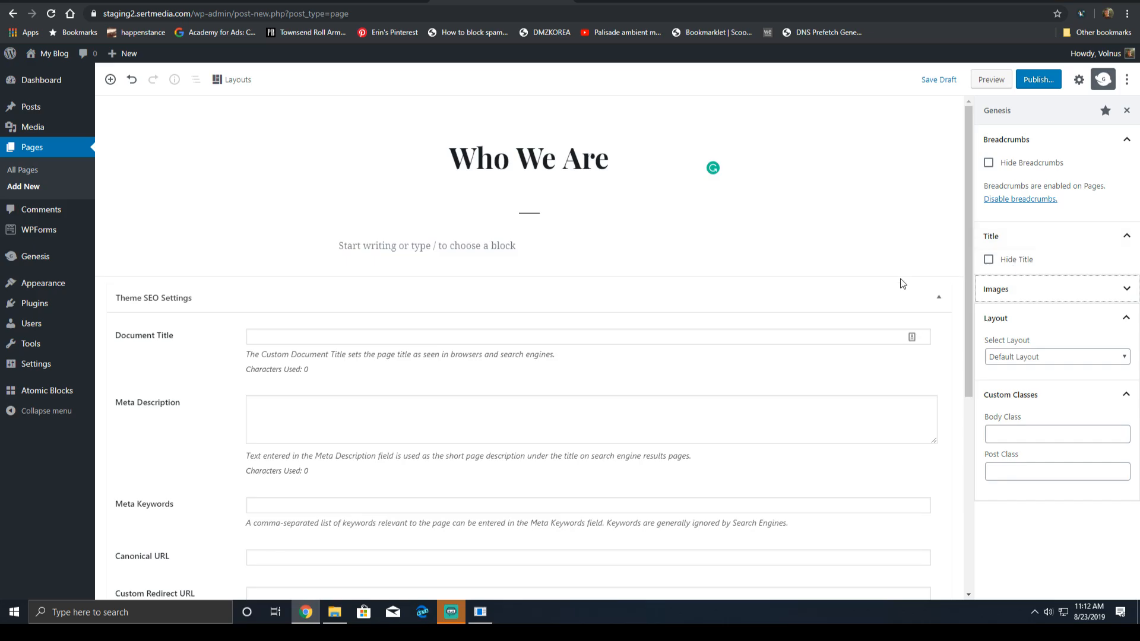
click(989, 262)
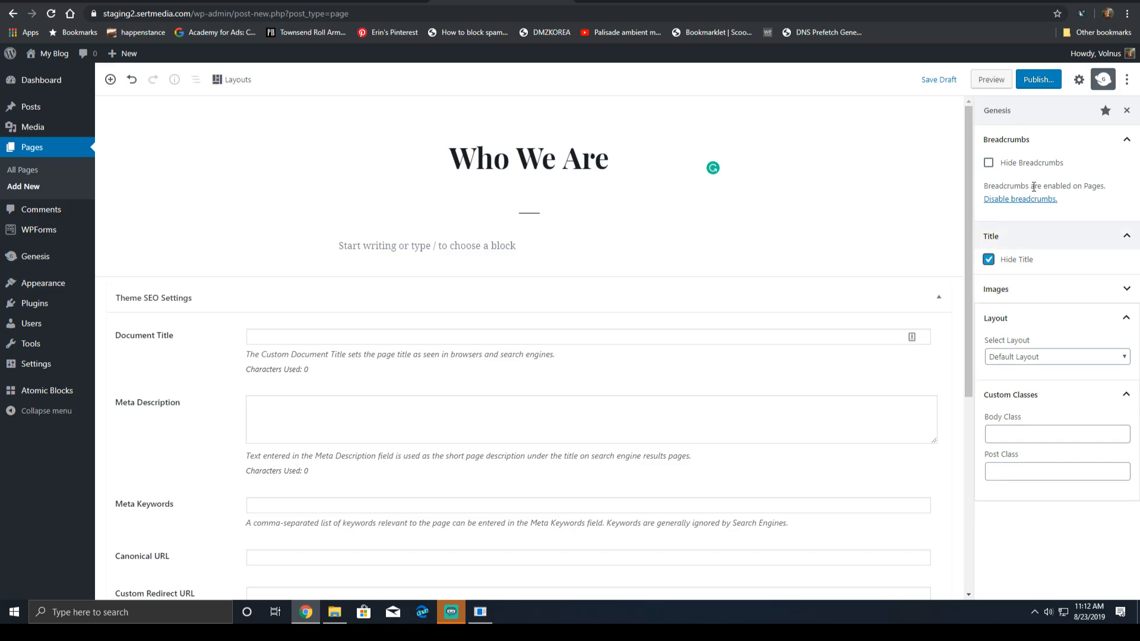
click(1026, 167)
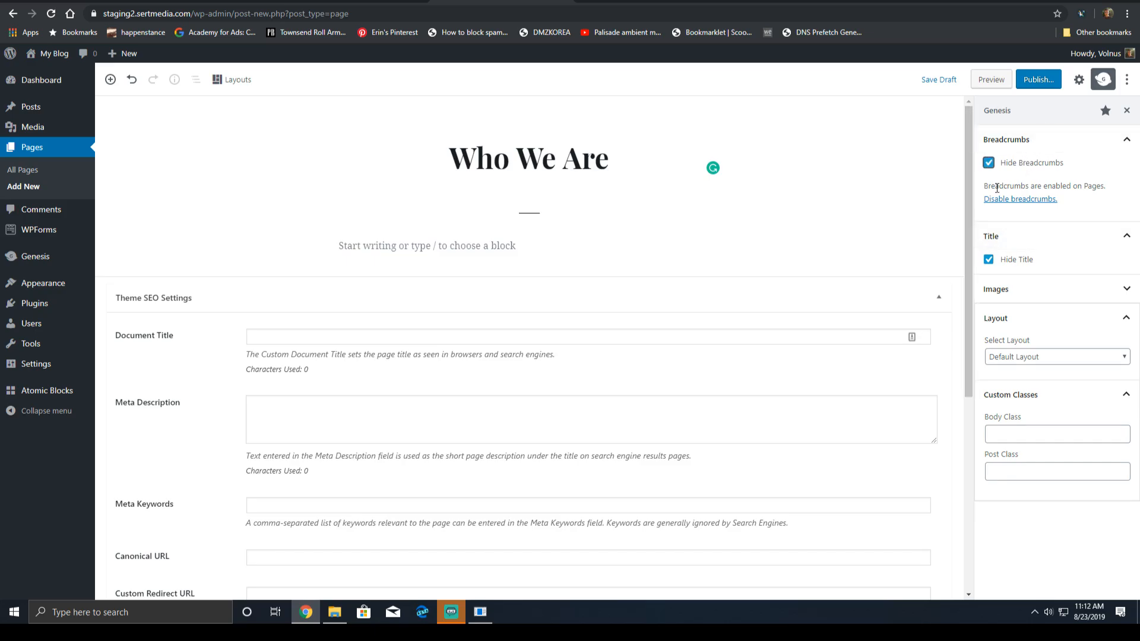
click(1023, 356)
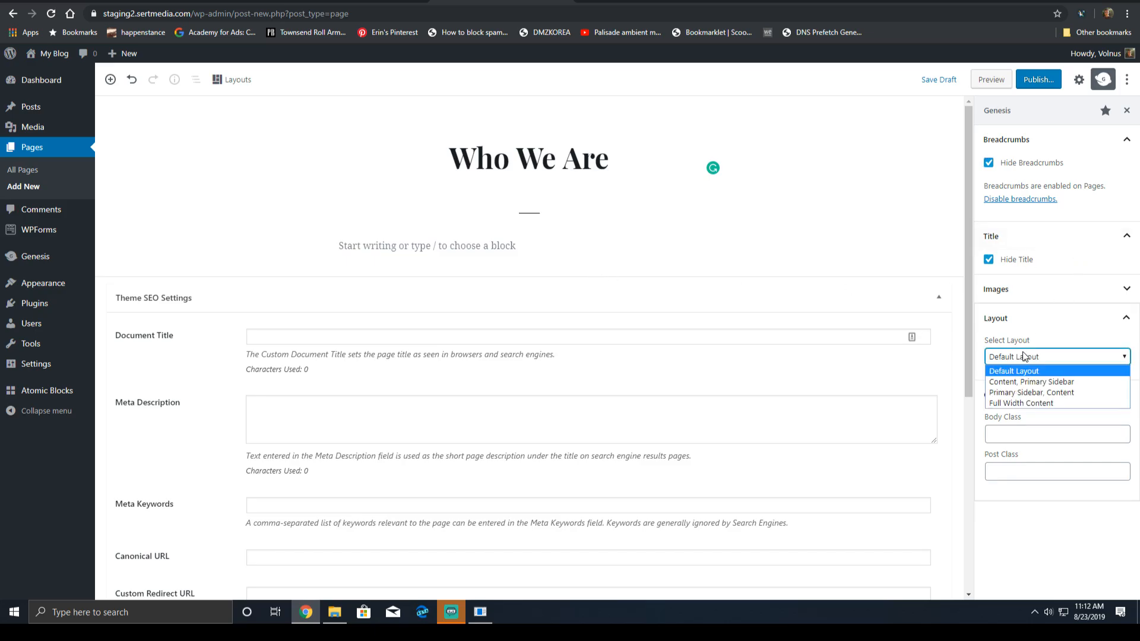
click(1034, 404)
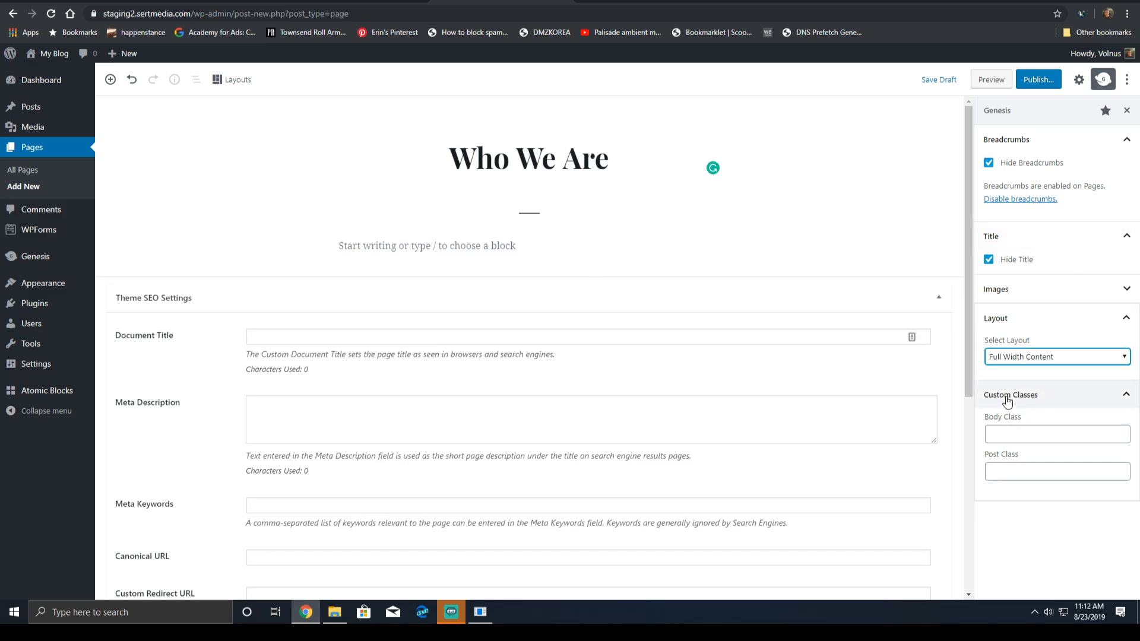
- Insert an Image block below the page title and transform it into a Cover block
click(312, 246)
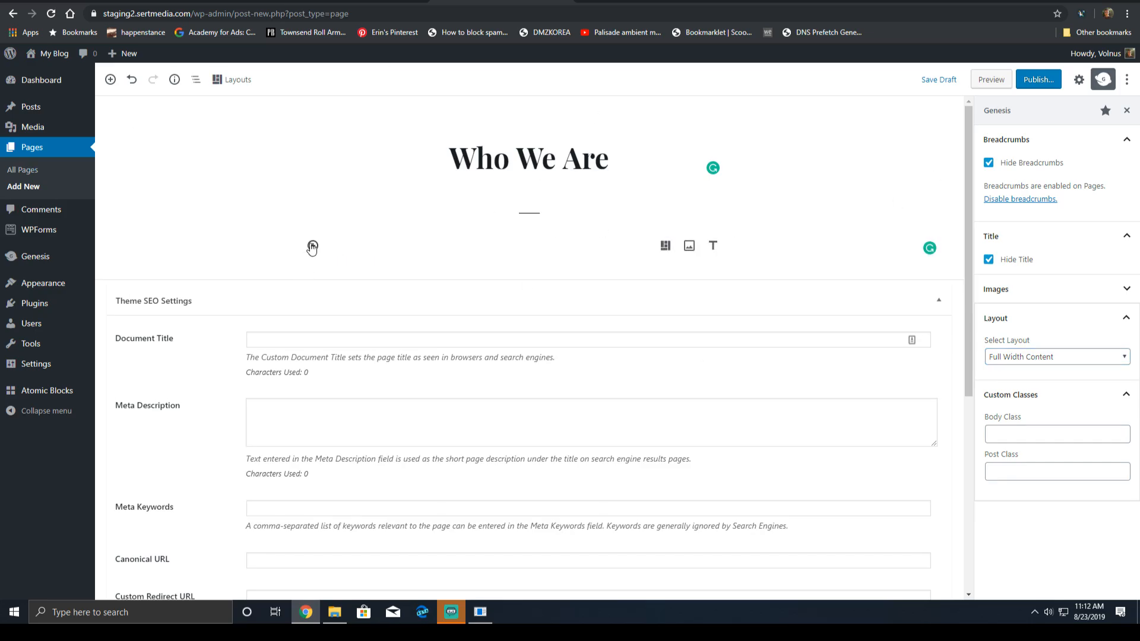
click(313, 246)
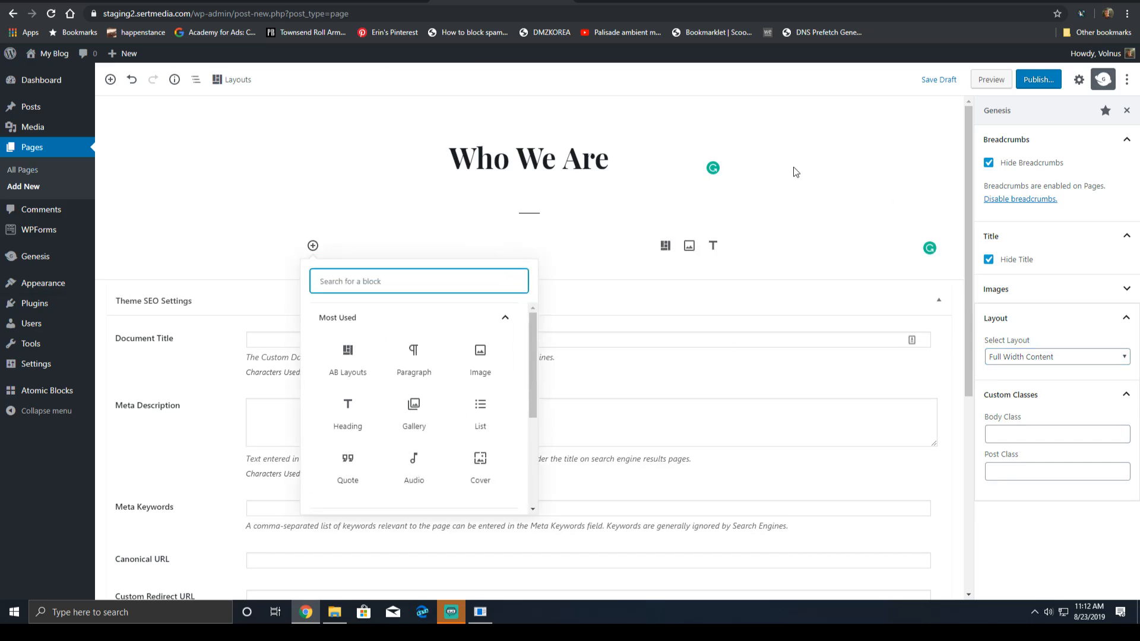
text(image)
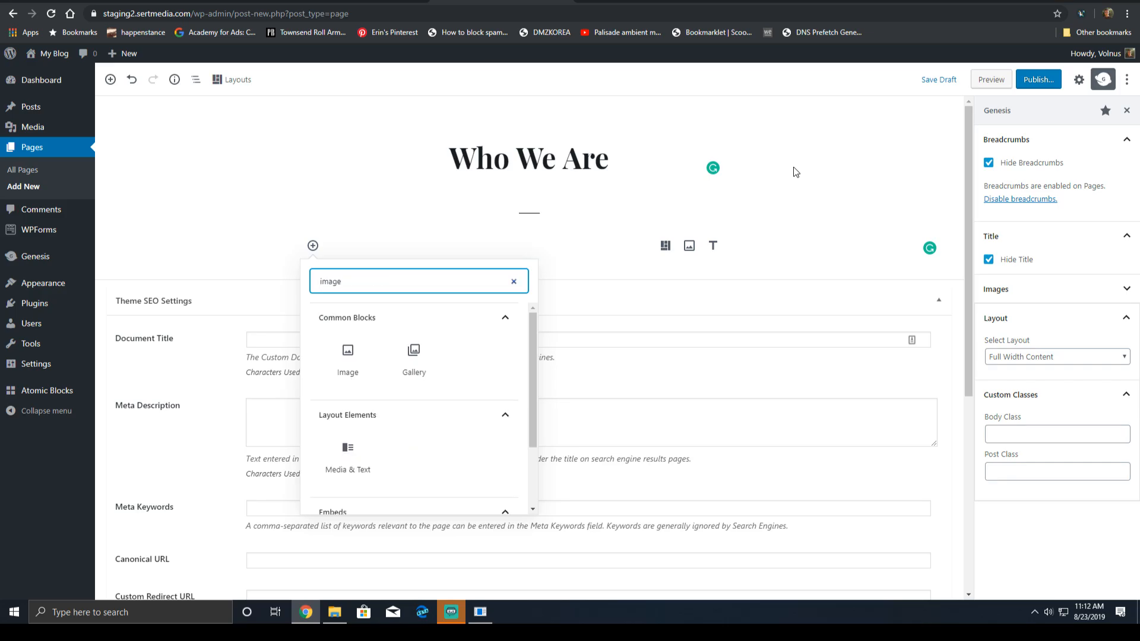
scroll(409, 334, down, 2)
scroll(369, 363, up, 2)
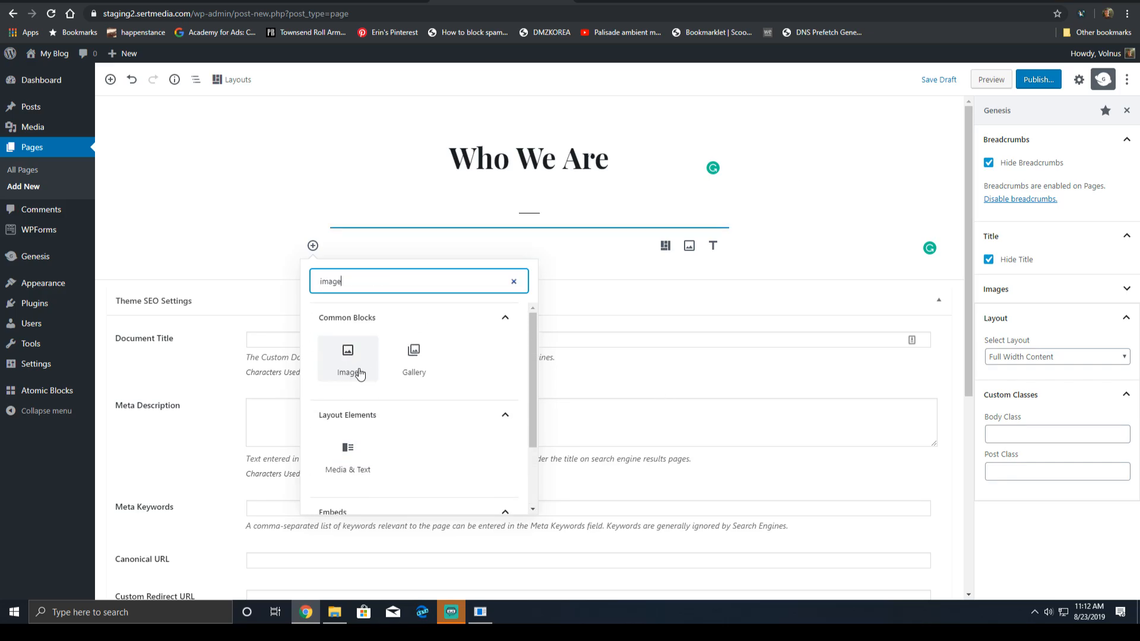
click(360, 373)
click(345, 218)
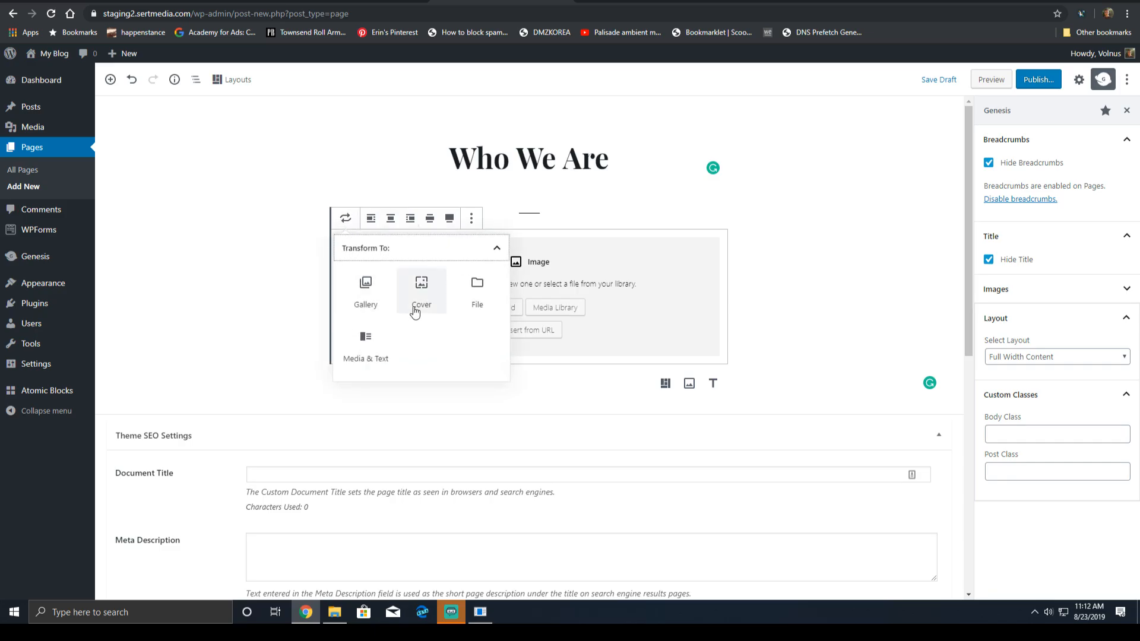
click(415, 310)
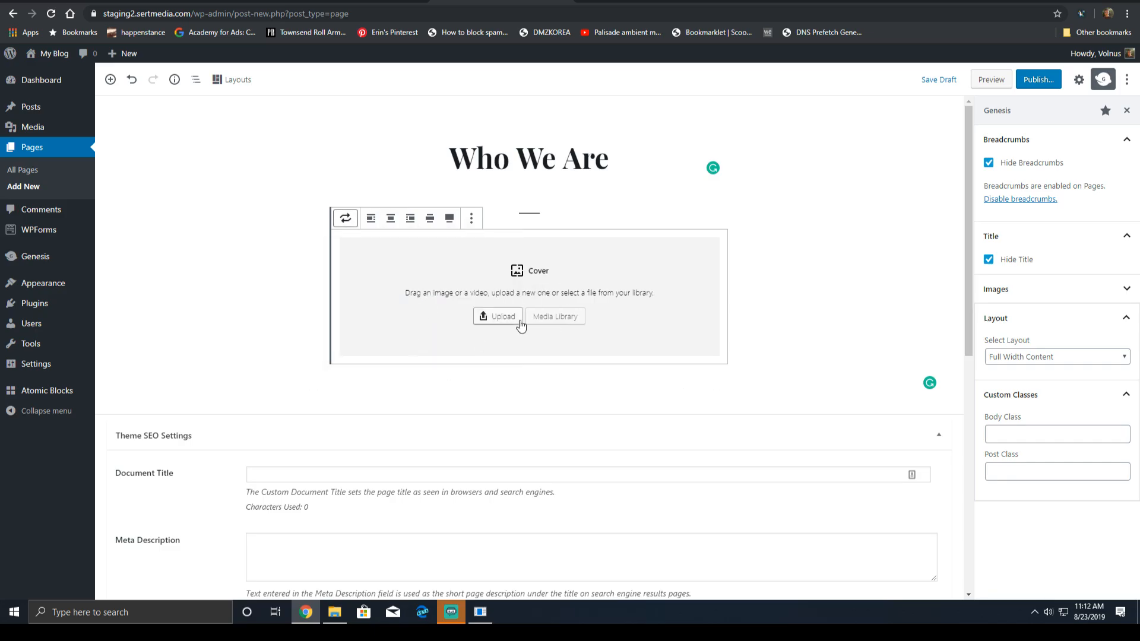
- Use office.jpg from the media library as the cover's background image
click(526, 320)
click(83, 187)
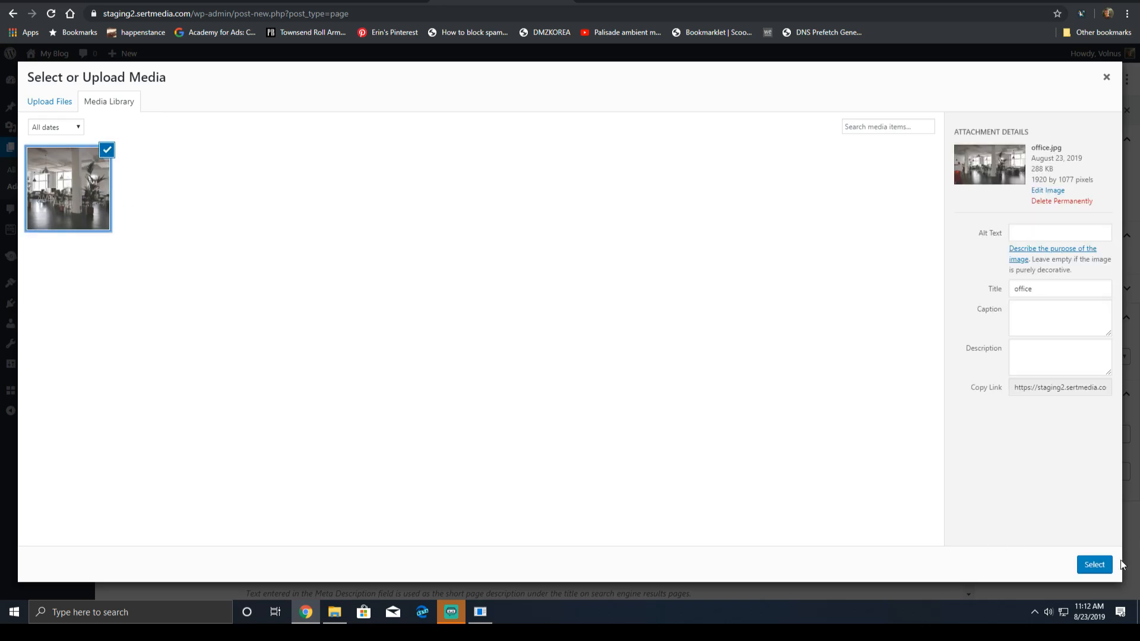
click(1094, 565)
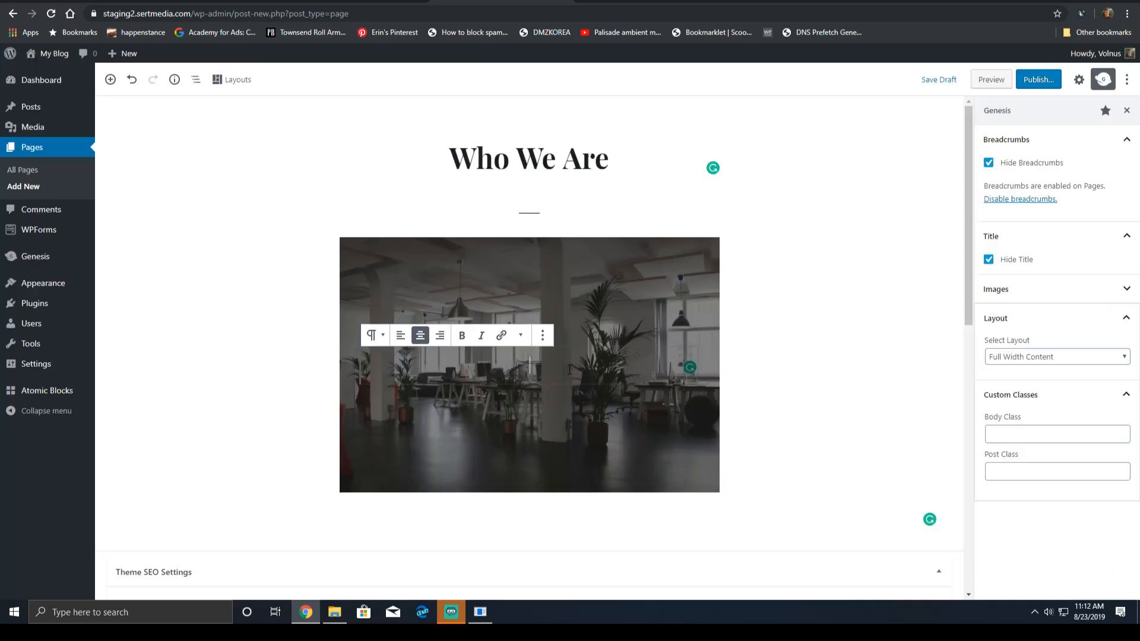
- Add the text "Who We Are" over the cover image as a bold H2 heading
text(Who )
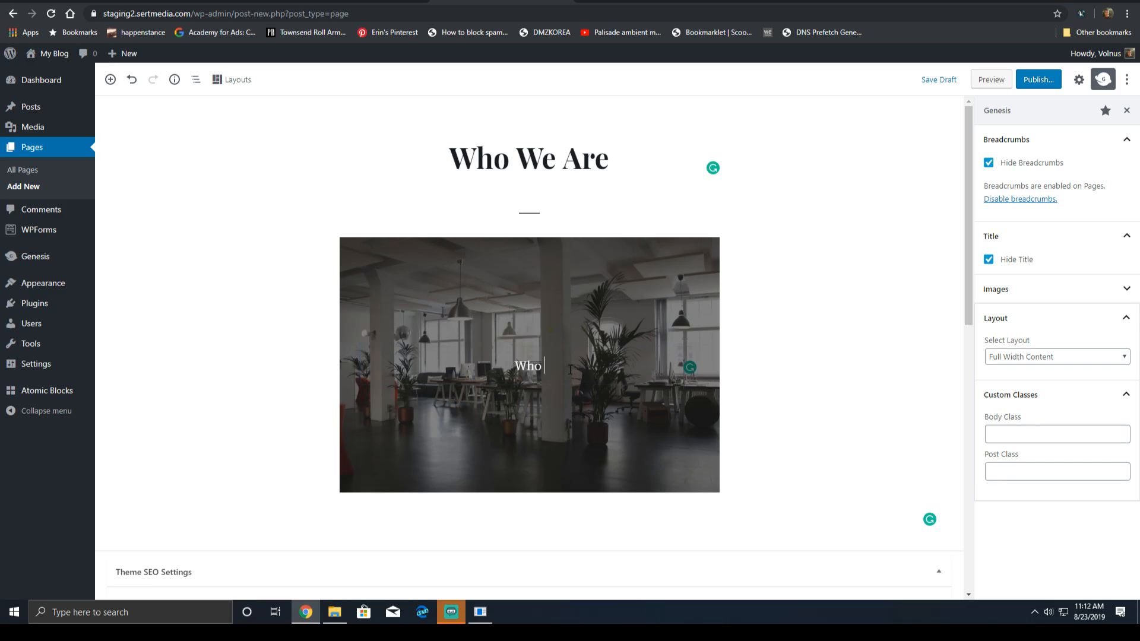
text(We Are)
drag(566, 366, 487, 360)
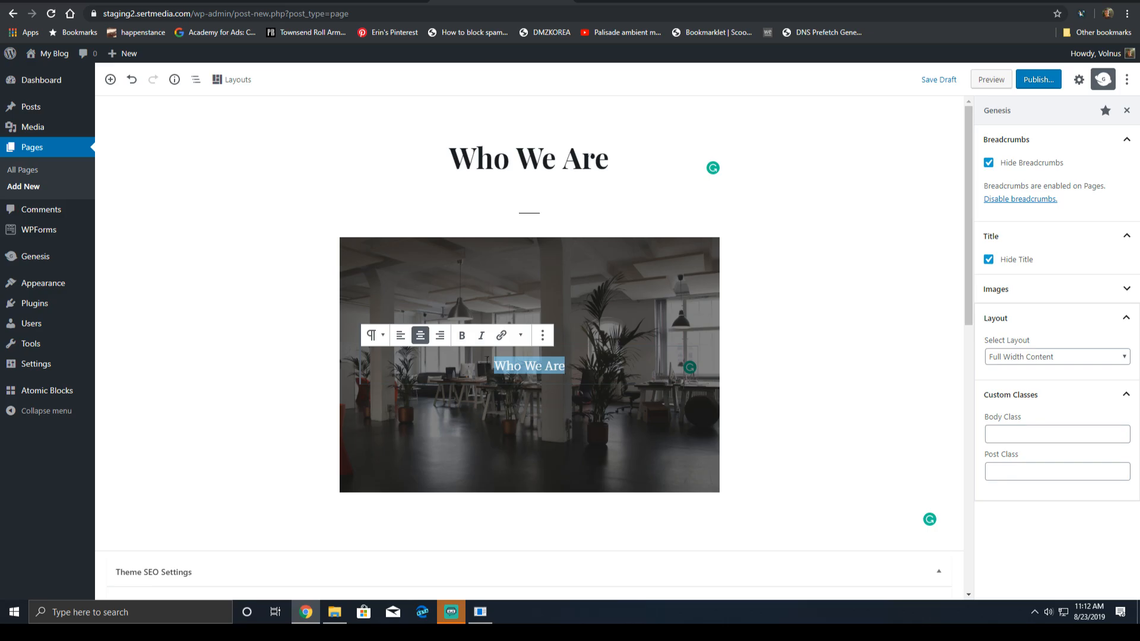
click(372, 335)
click(396, 392)
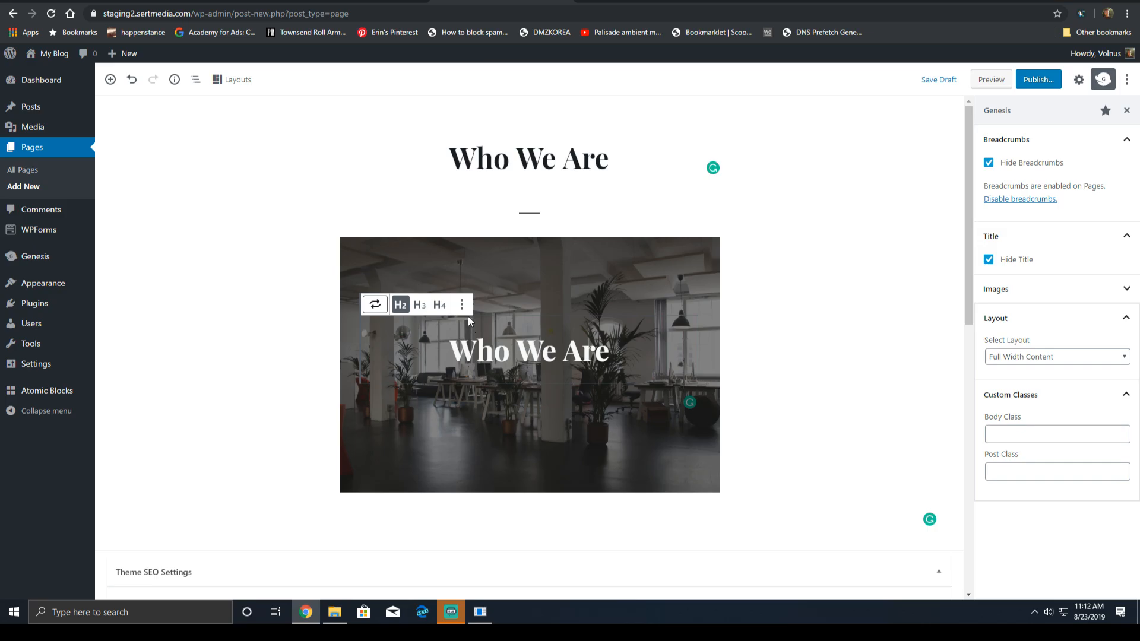
triple_click(520, 368)
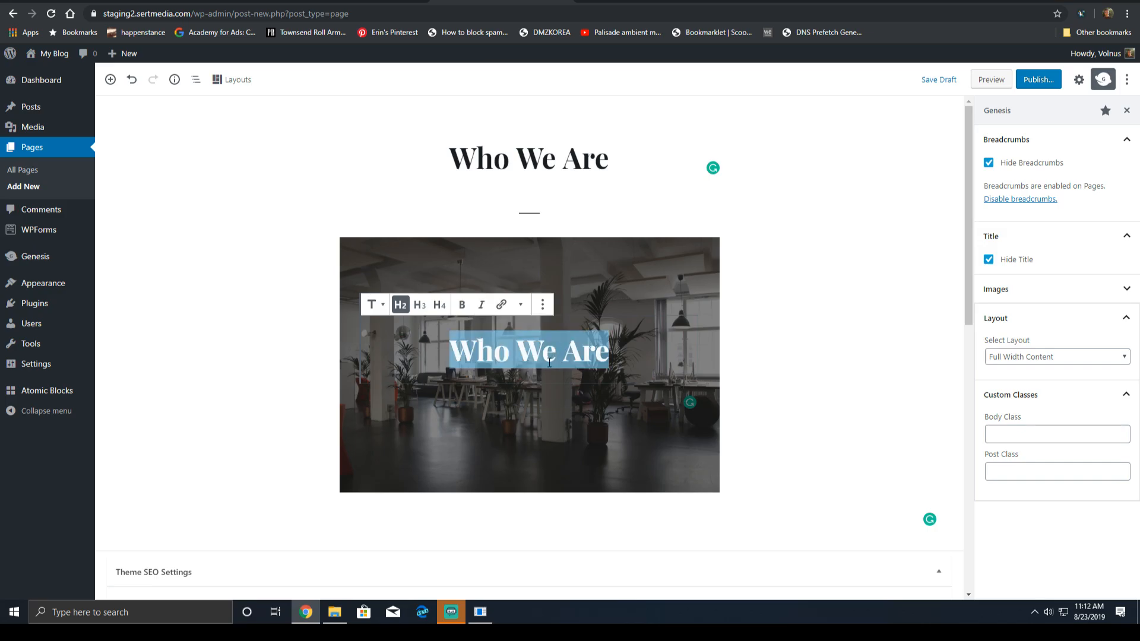
click(462, 305)
- Set the cover block to full width, preview the page, and return to the editor
click(699, 482)
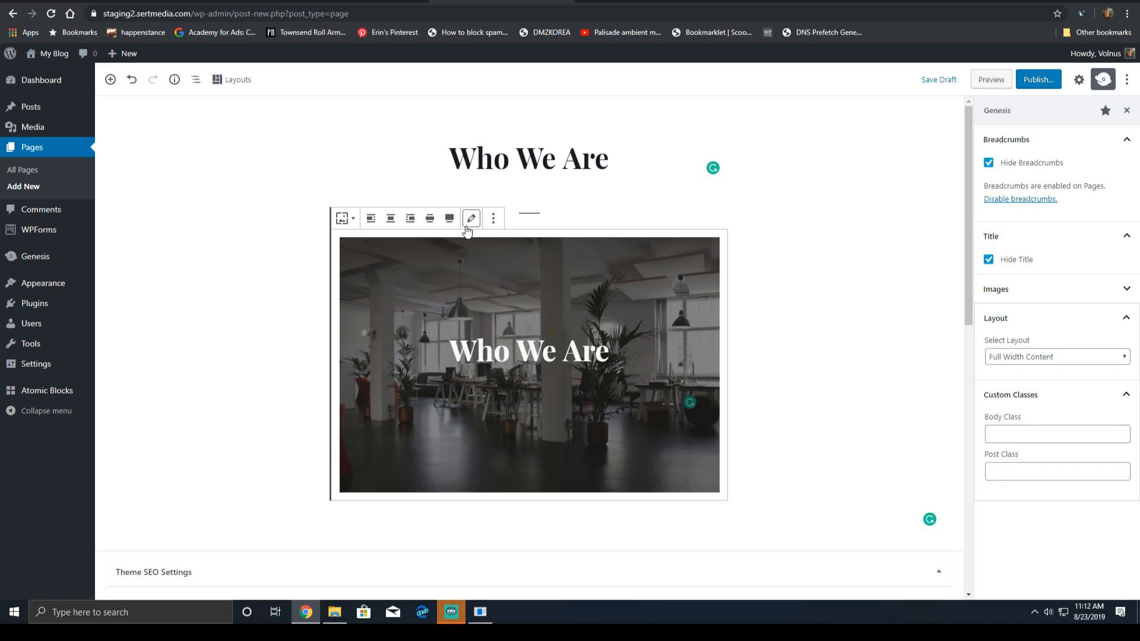
click(449, 219)
click(991, 79)
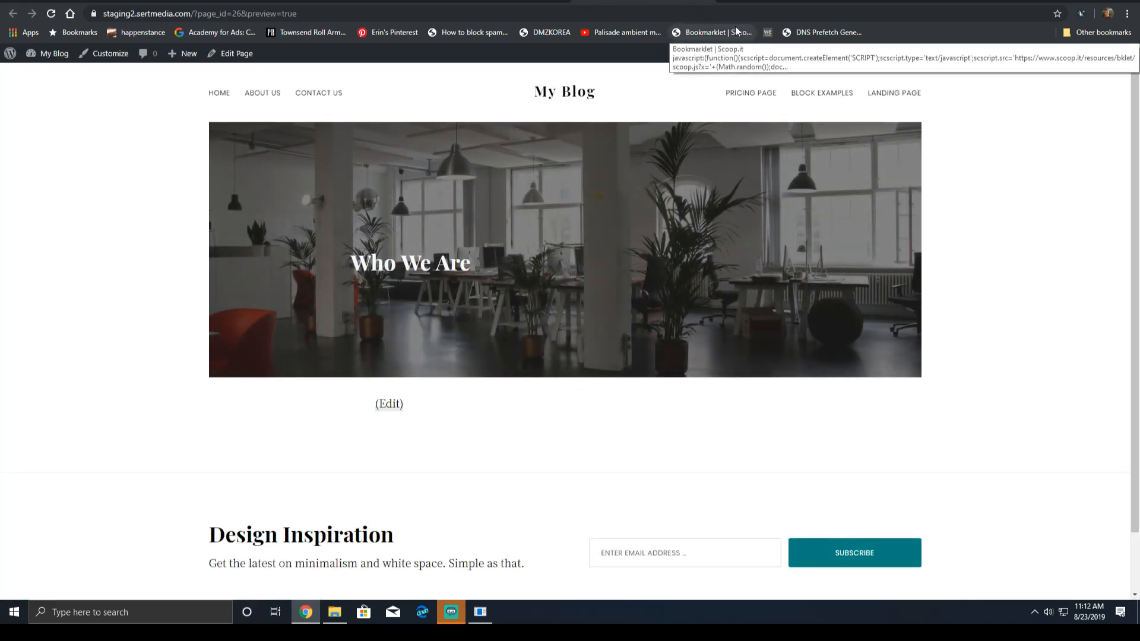
click(509, 1)
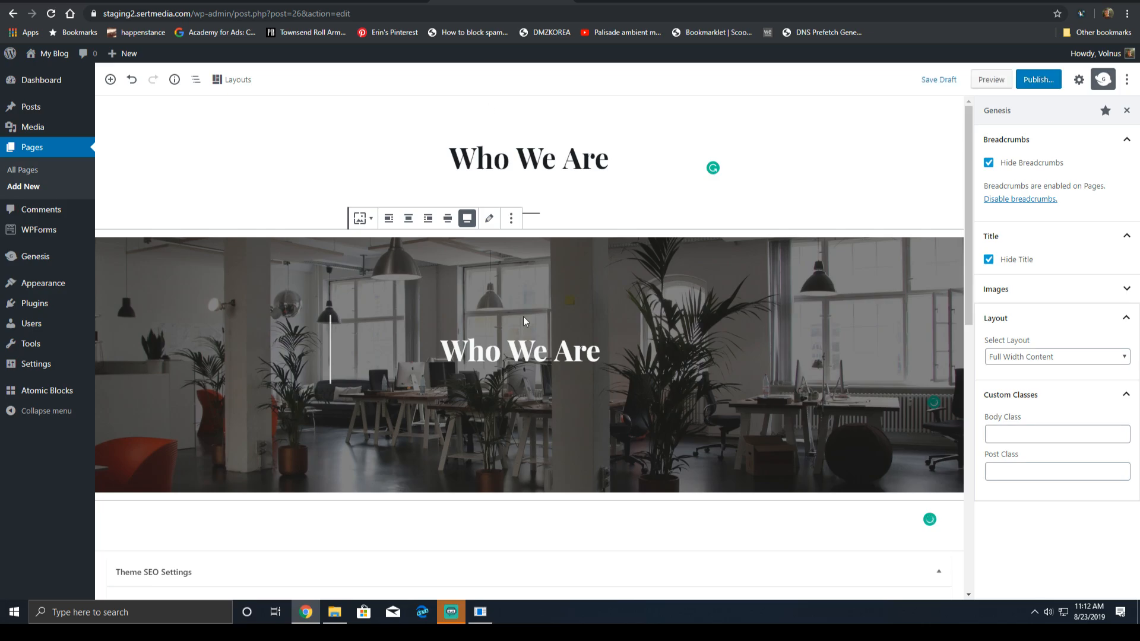
- Examine the options of the heading inside the cover and of the cover block for a way to align the text
triple_click(525, 351)
click(461, 384)
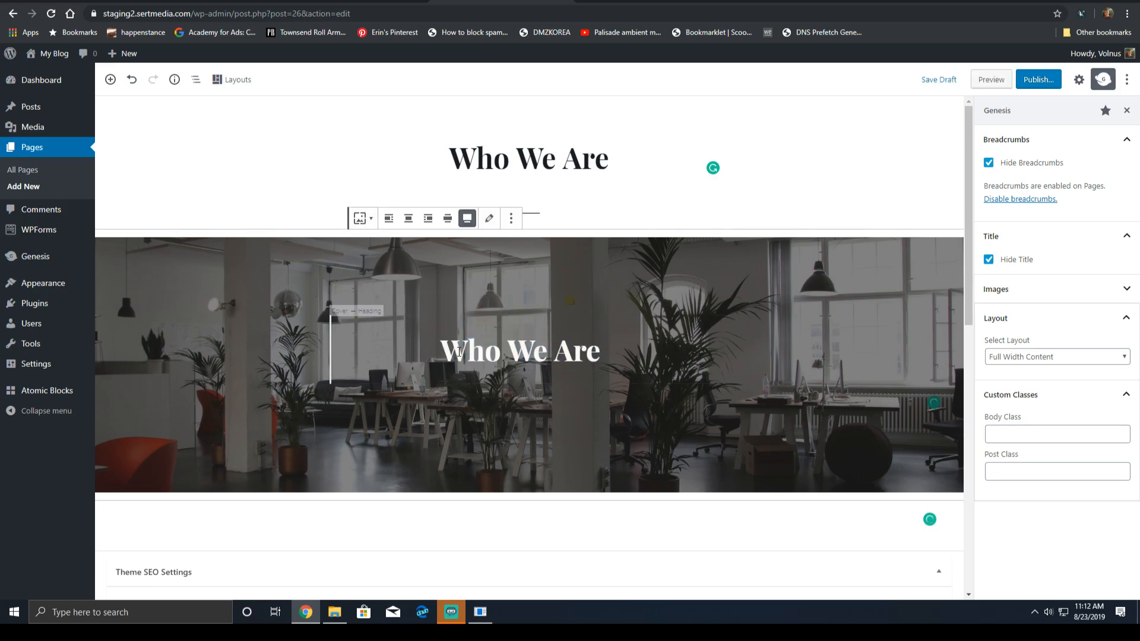
triple_click(458, 351)
click(389, 360)
triple_click(475, 367)
click(480, 385)
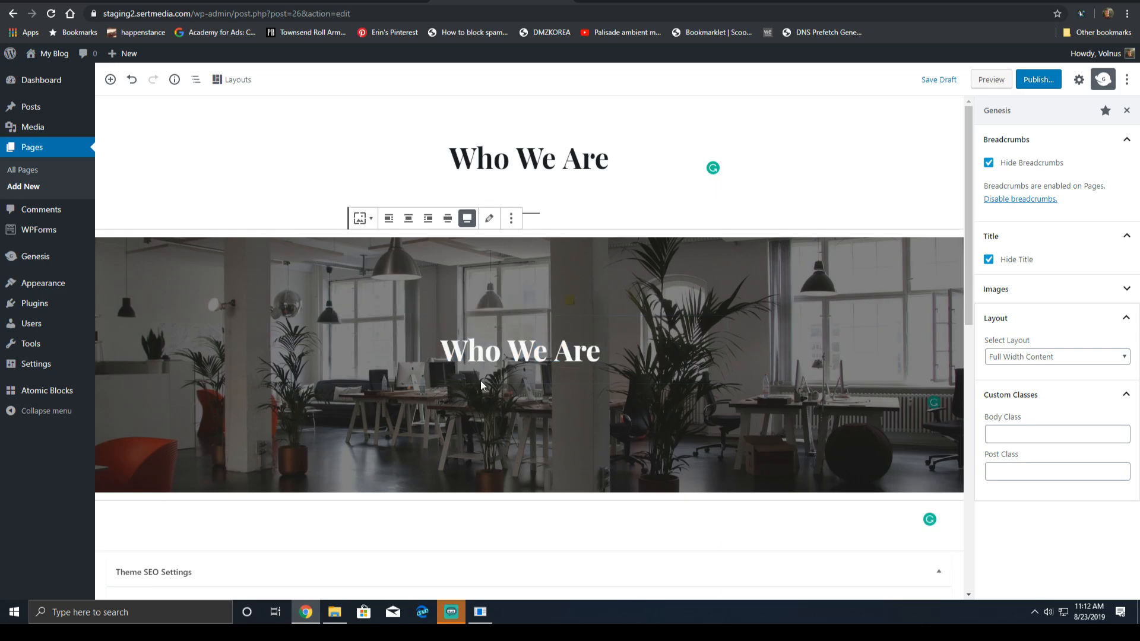
click(378, 339)
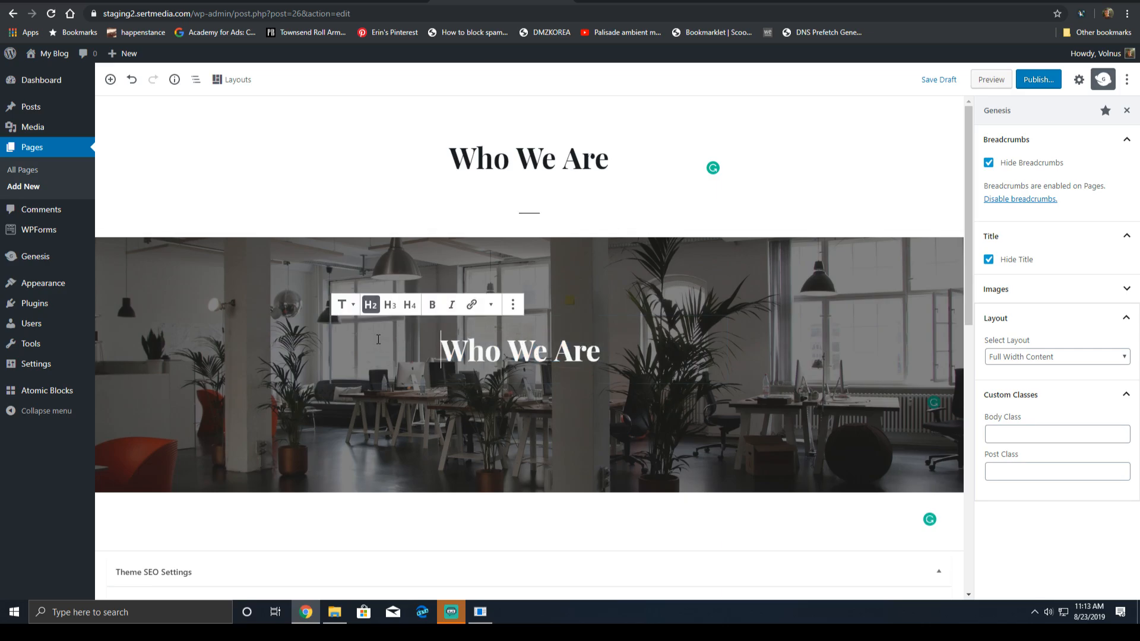
click(349, 355)
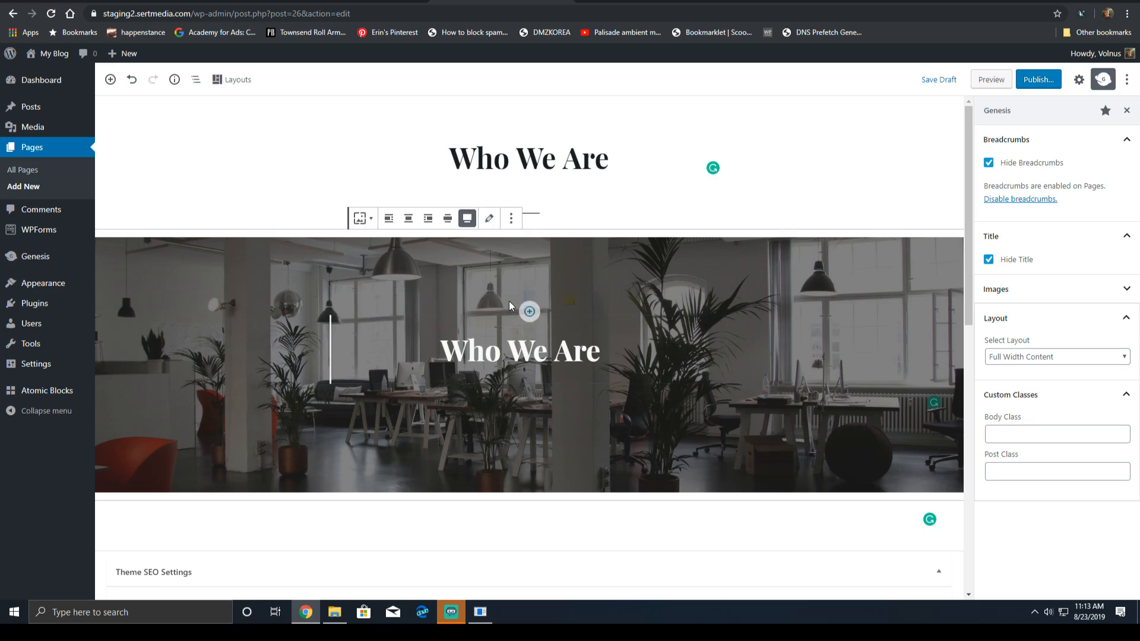
click(510, 219)
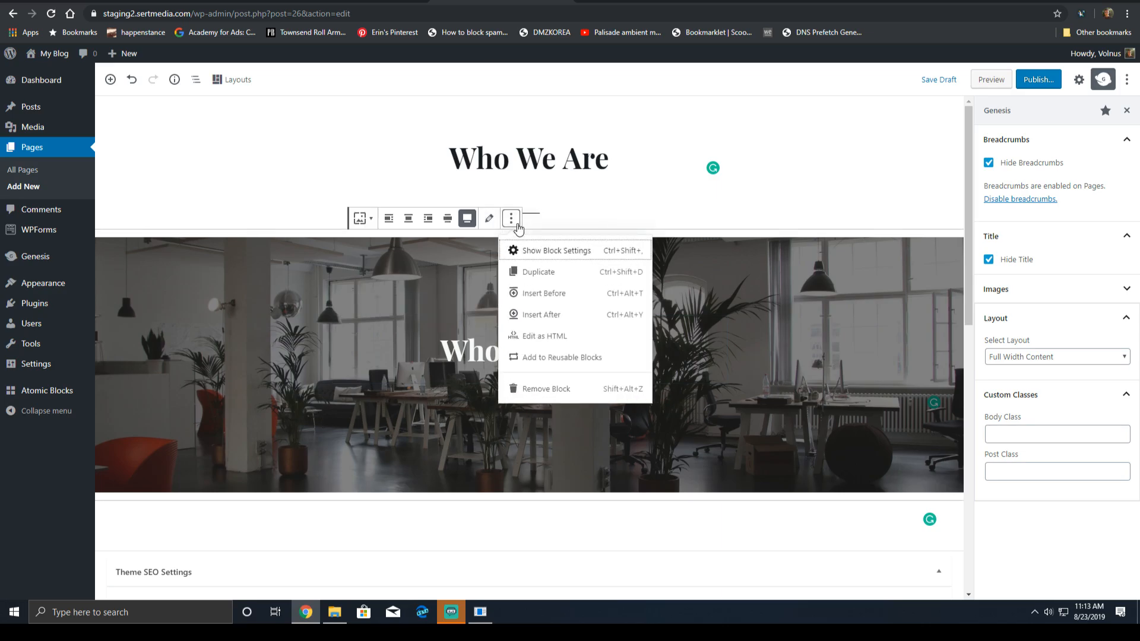
key(Escape)
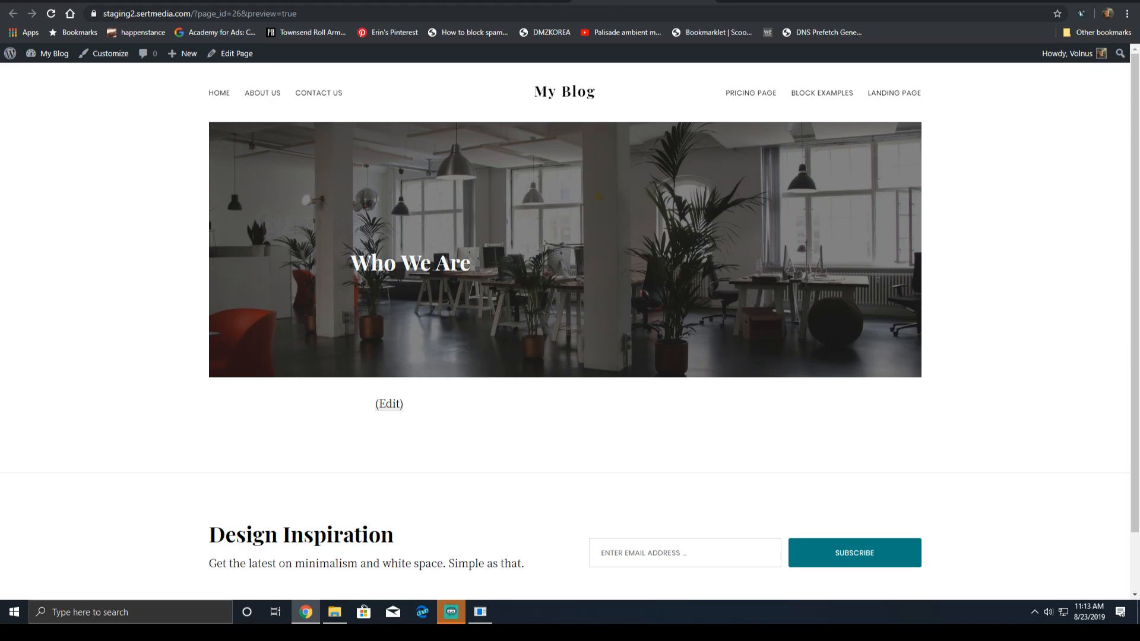
- Check the heading's position on the cover in the page preview and return to the editor
drag(484, 261, 345, 262)
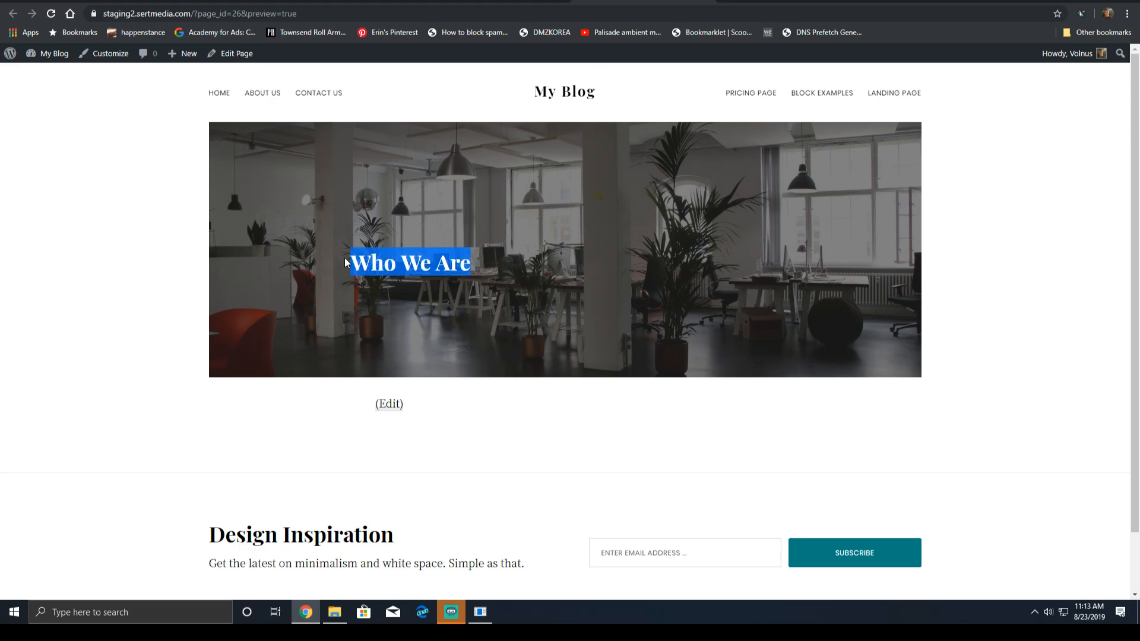
click(553, 260)
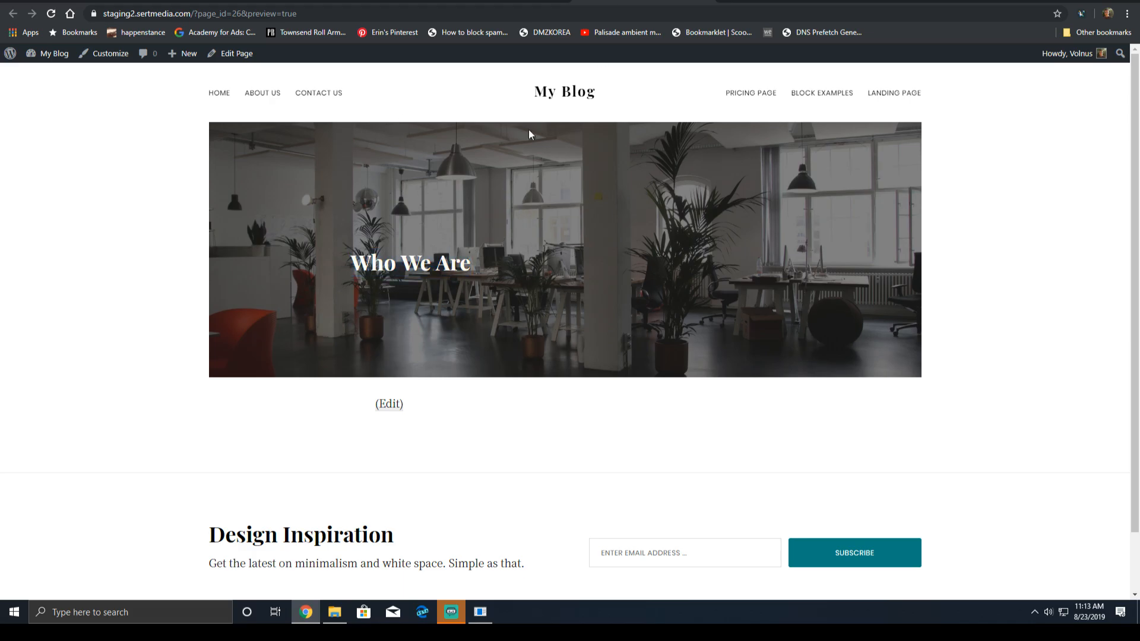
click(502, 1)
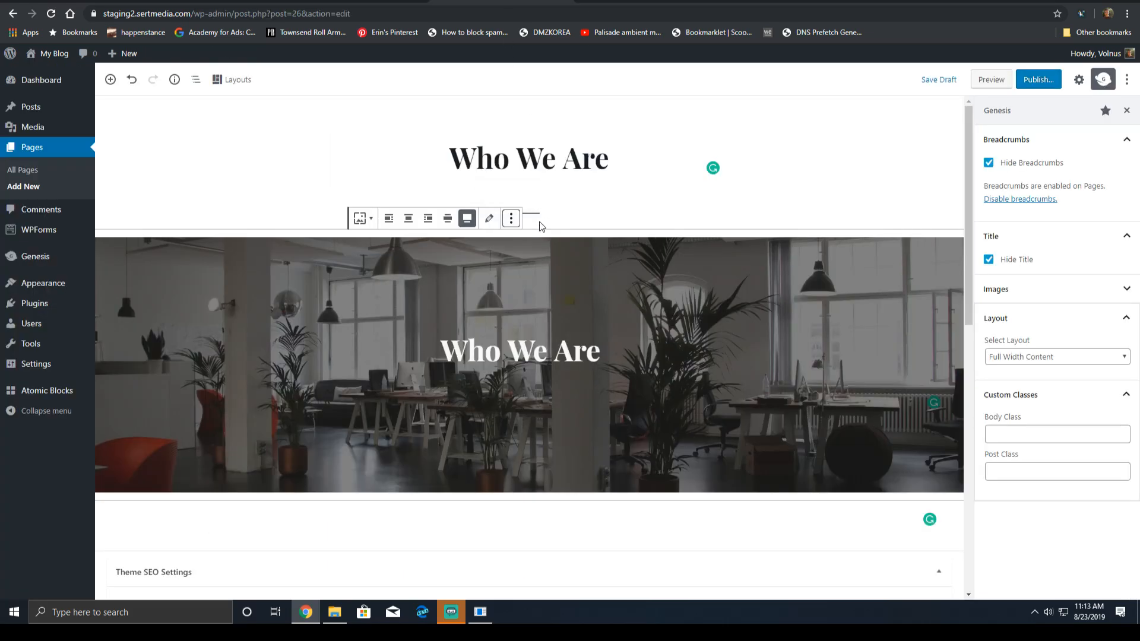
- Examine the page's layout and featured image settings, check the page preview, and return to the editor
click(1053, 358)
click(1052, 358)
click(1043, 300)
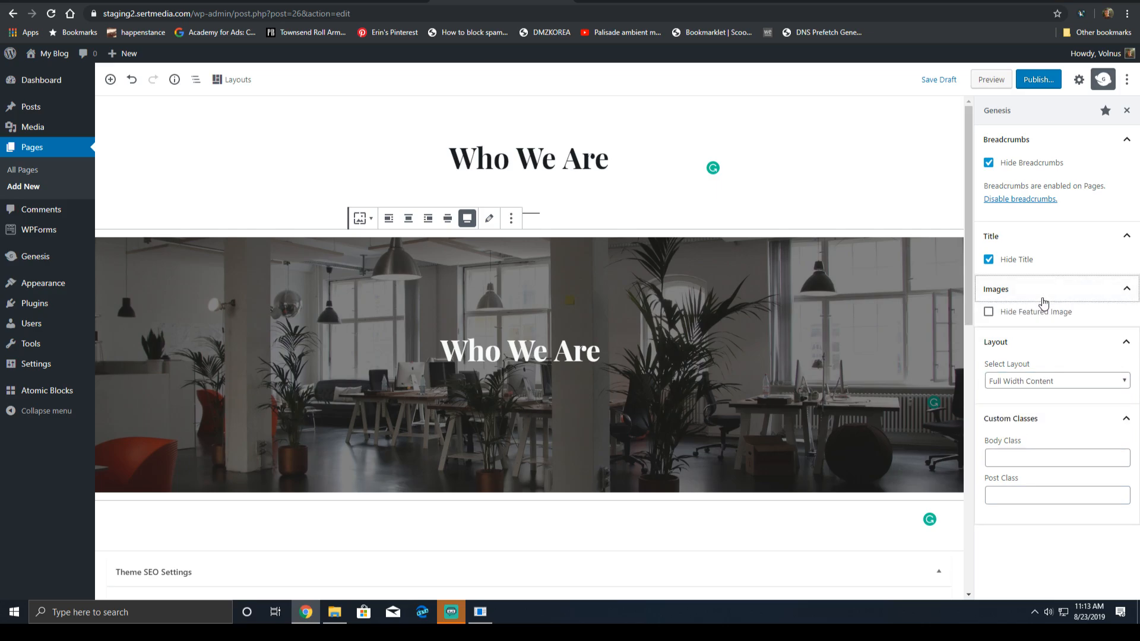
click(1043, 297)
click(645, 1)
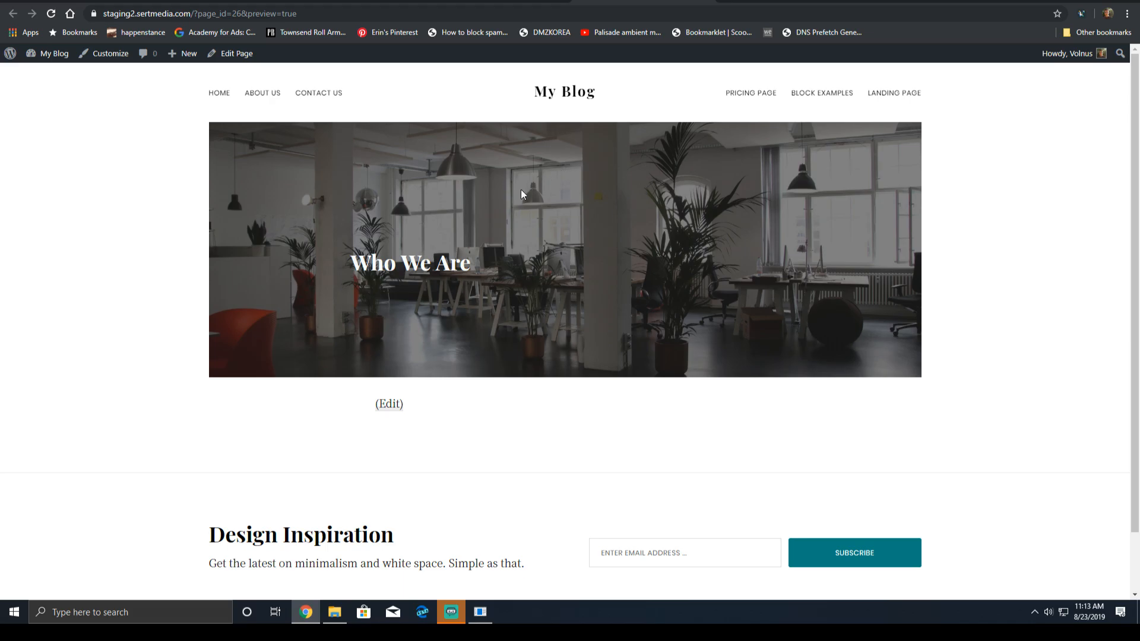
click(503, 1)
- Insert a Columns block below the cover image
scroll(537, 260, down, 3)
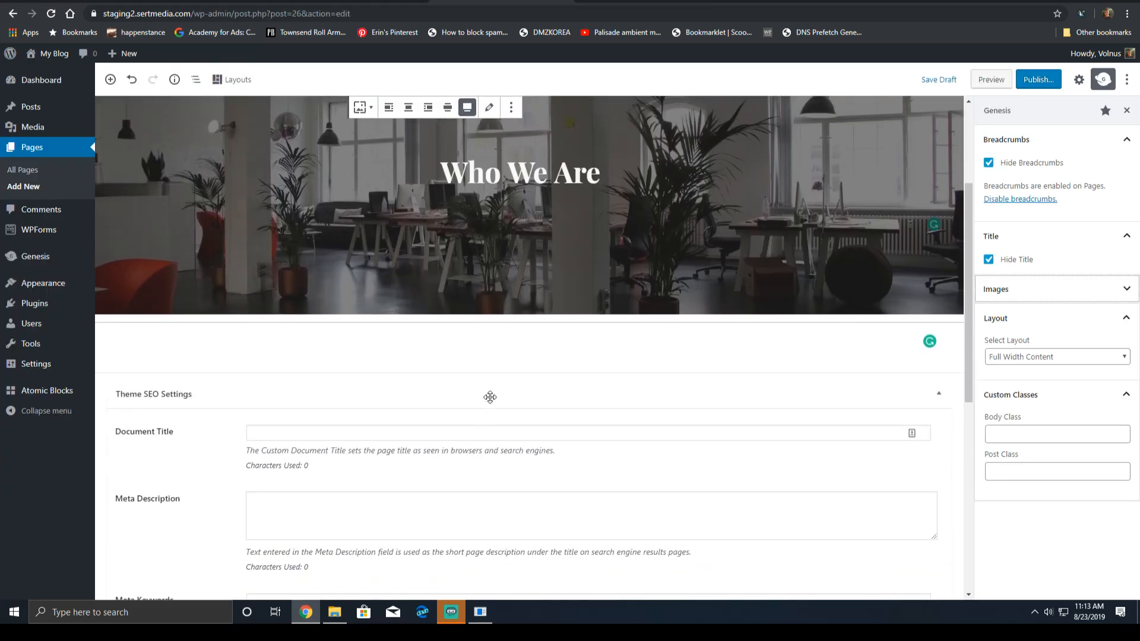
click(427, 345)
click(313, 342)
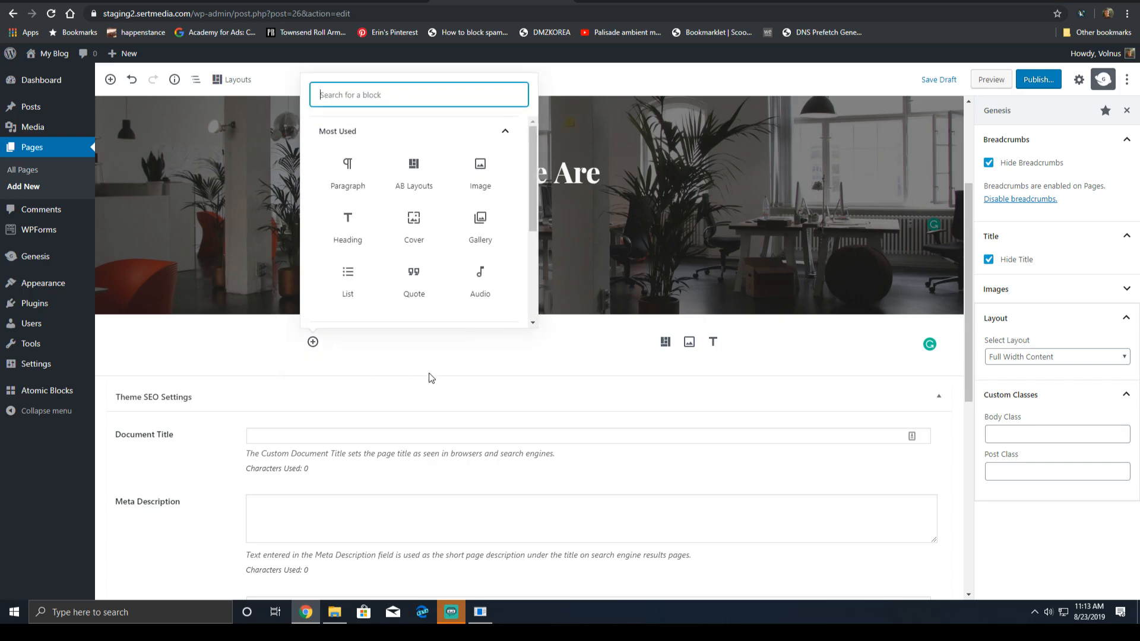
text(contain)
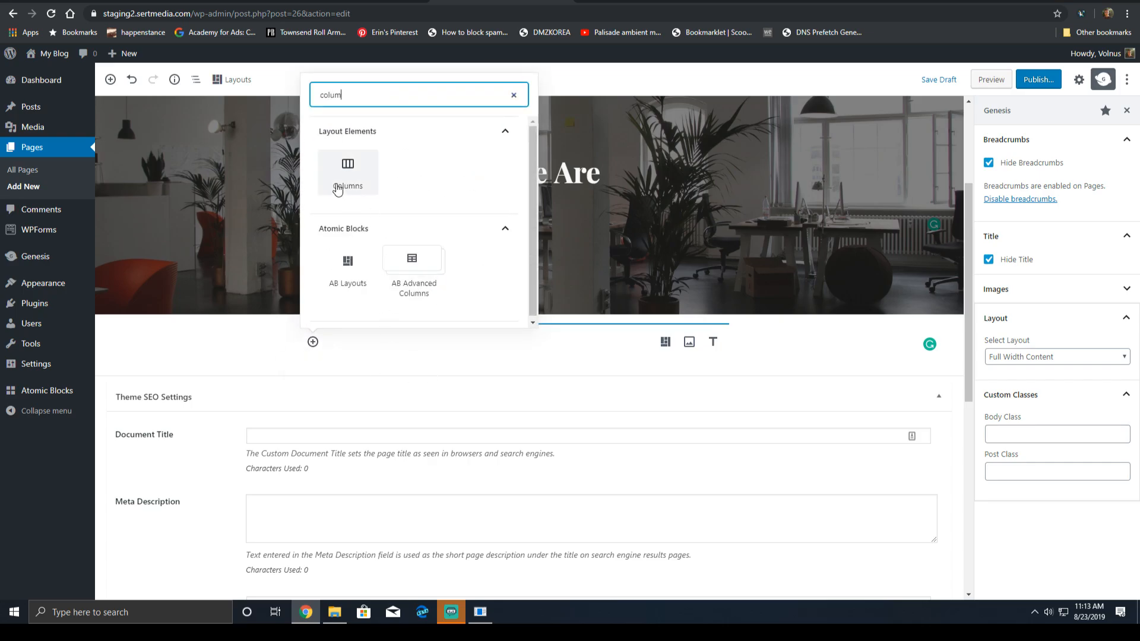
click(341, 173)
- Copy the two StudioPress introduction paragraphs from the About Us page into the first column
click(629, 1)
middle_click(276, 94)
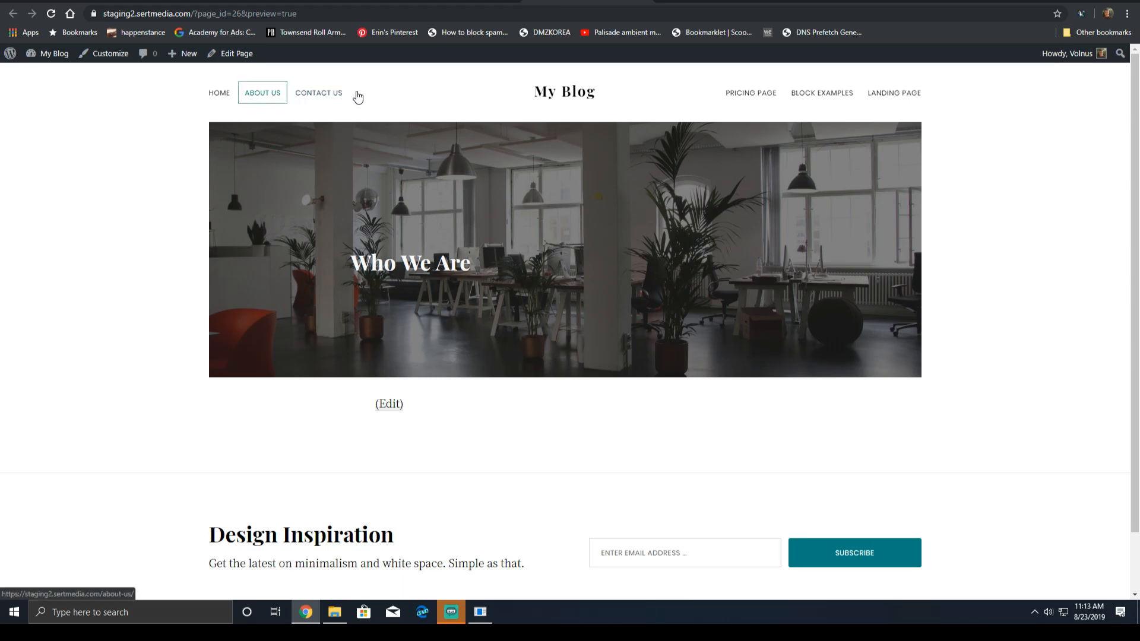
click(683, 1)
scroll(632, 256, down, 6)
scroll(609, 297, up, 4)
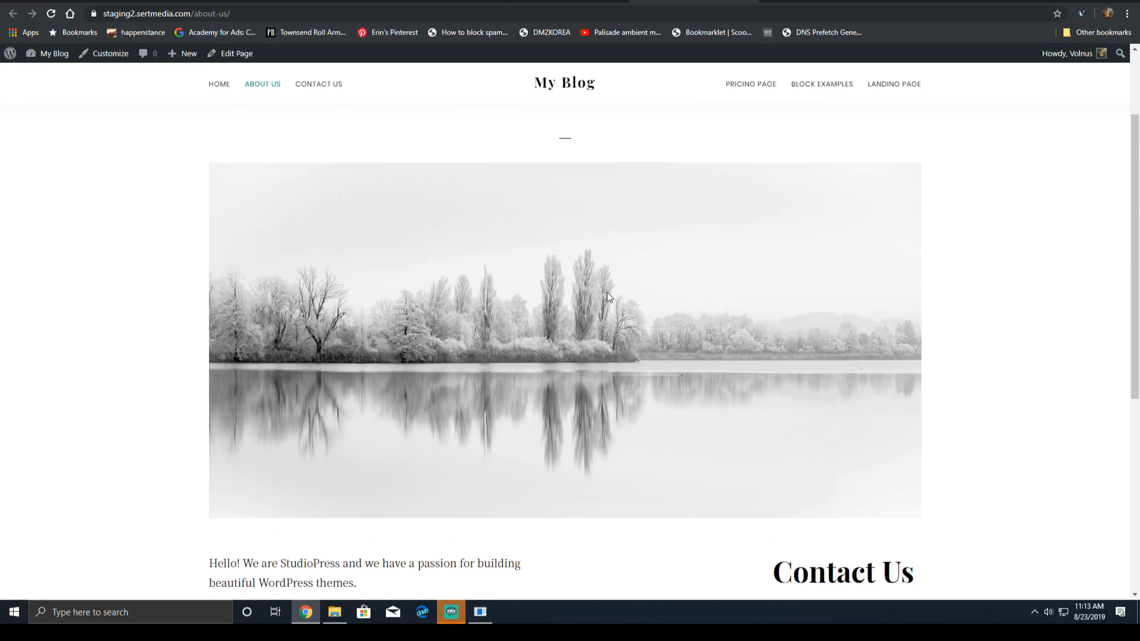
scroll(558, 347, down, 5)
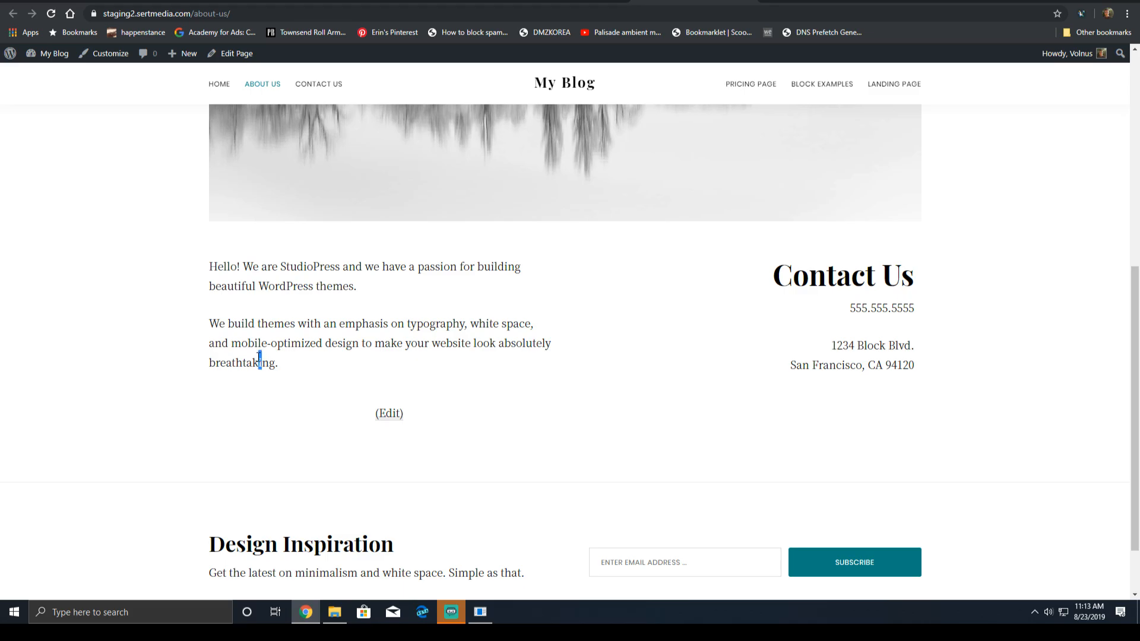
drag(281, 363, 209, 266)
key(ctrl+c)
click(561, 2)
click(442, 2)
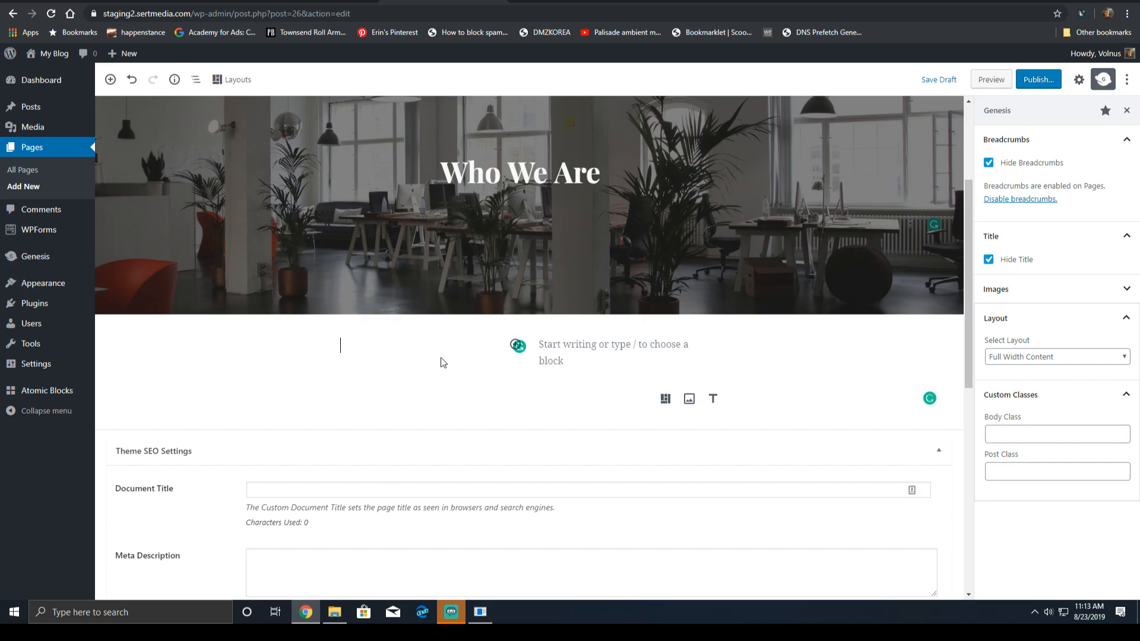
key(ctrl+v)
- Copy the "Contact Us" heading with its phone number and address from the About Us page into the second column
click(588, 350)
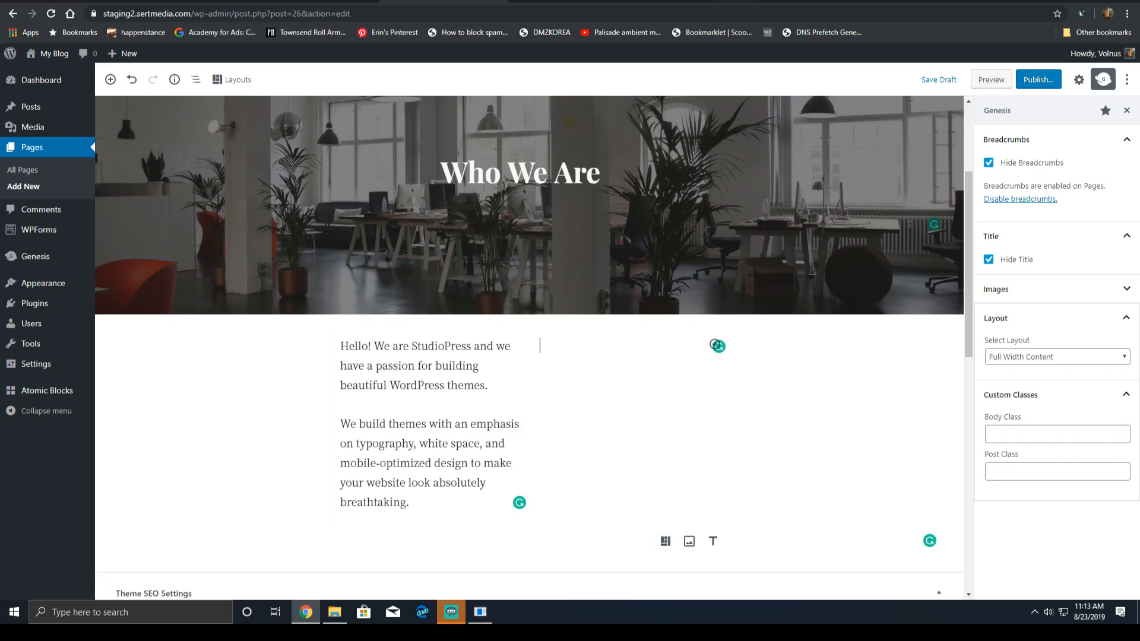
click(585, 2)
click(688, 2)
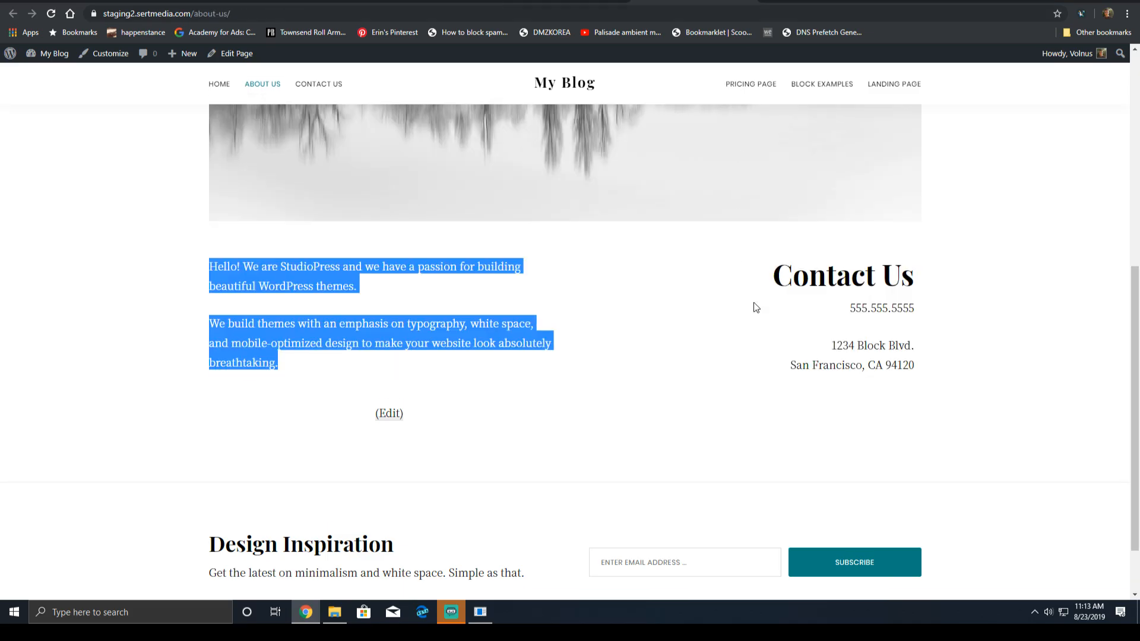
drag(919, 369, 749, 275)
key(ctrl+c)
click(444, 2)
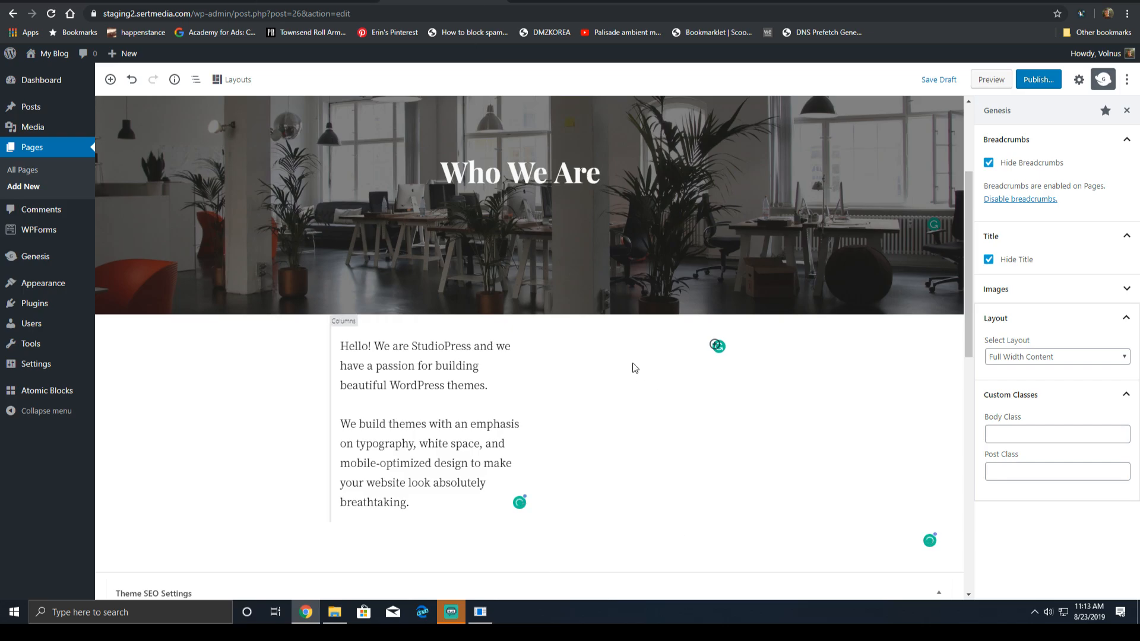
key(ctrl+v)
click(878, 478)
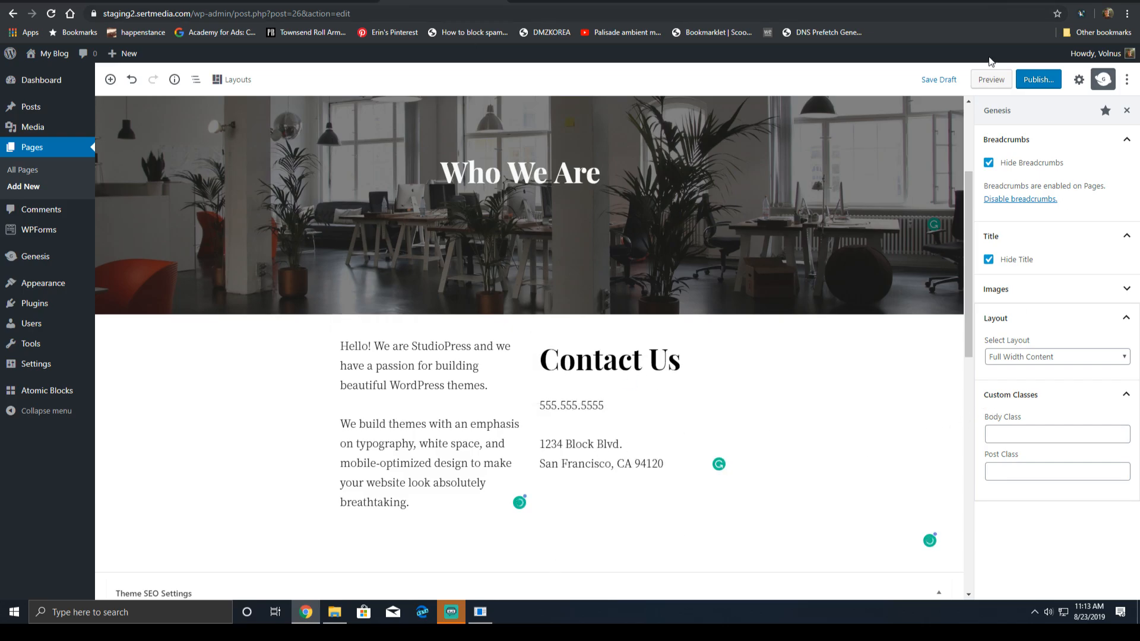
- Preview the page, try the wide width on the columns block, and check it in the preview
click(991, 79)
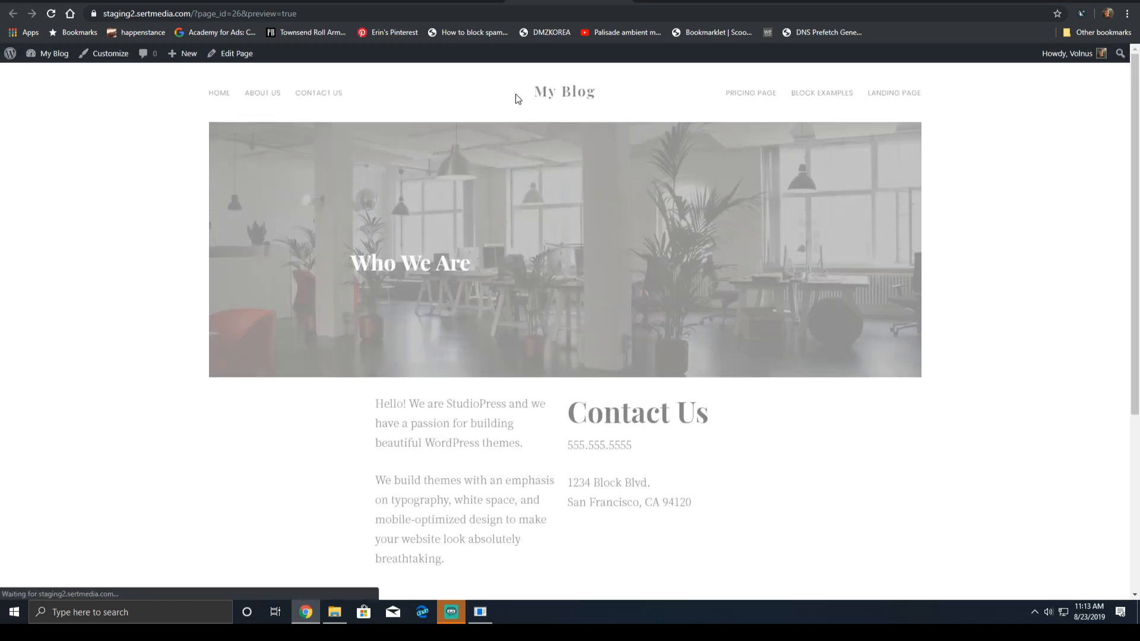
click(444, 2)
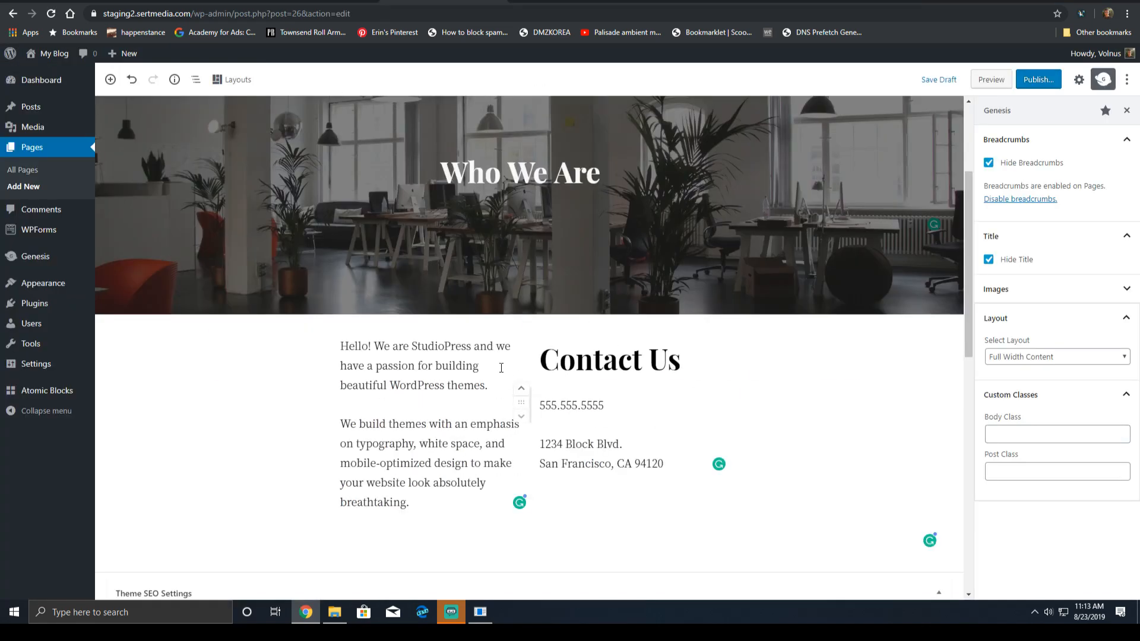
click(552, 378)
click(544, 403)
click(619, 481)
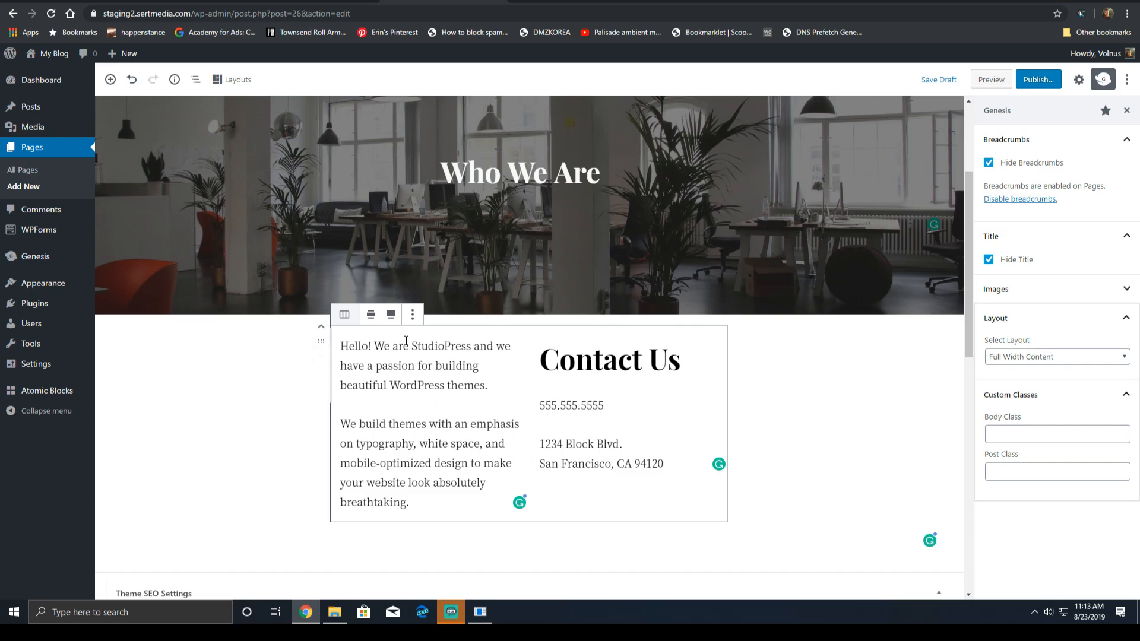
click(371, 314)
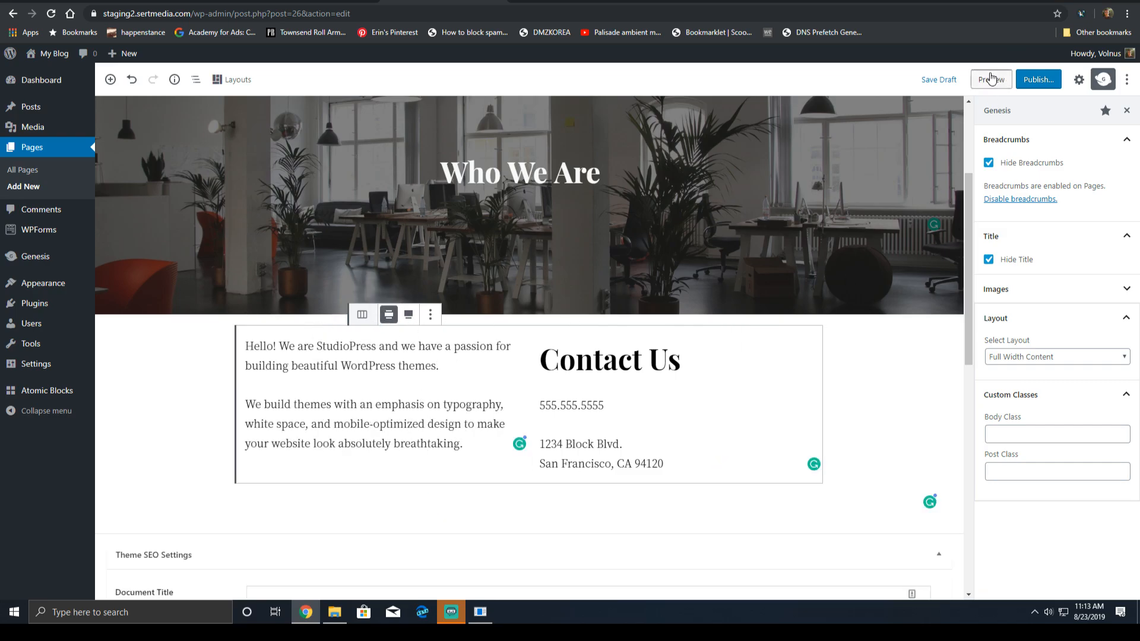
click(991, 79)
scroll(590, 217, down, 2)
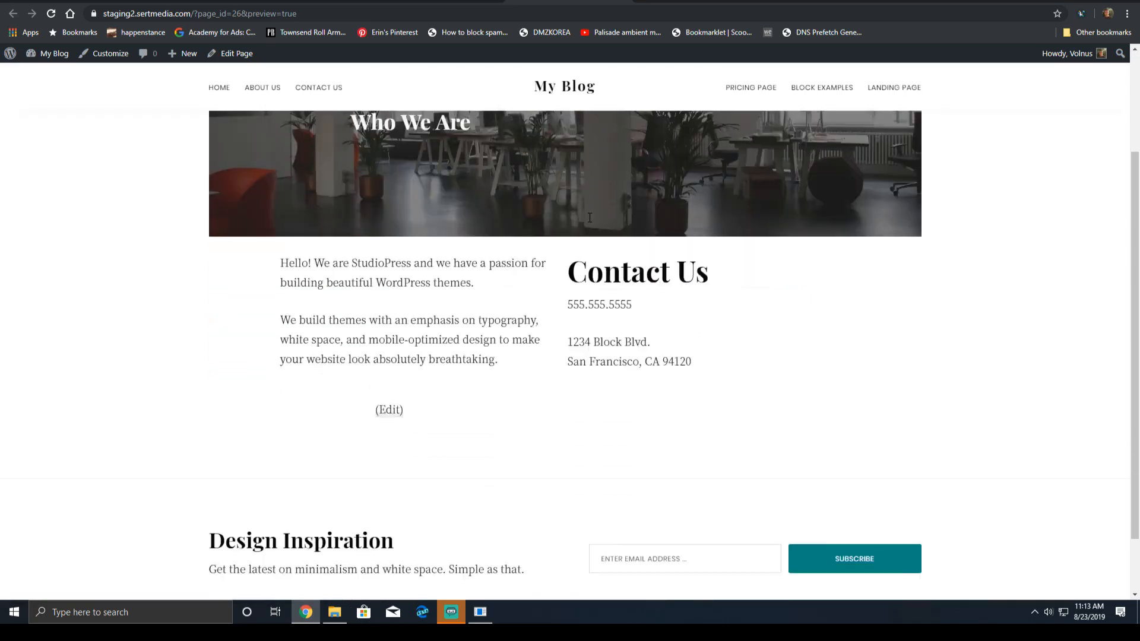
click(466, 3)
- Set the columns block to full width, preview the page, and return to the editor
click(409, 314)
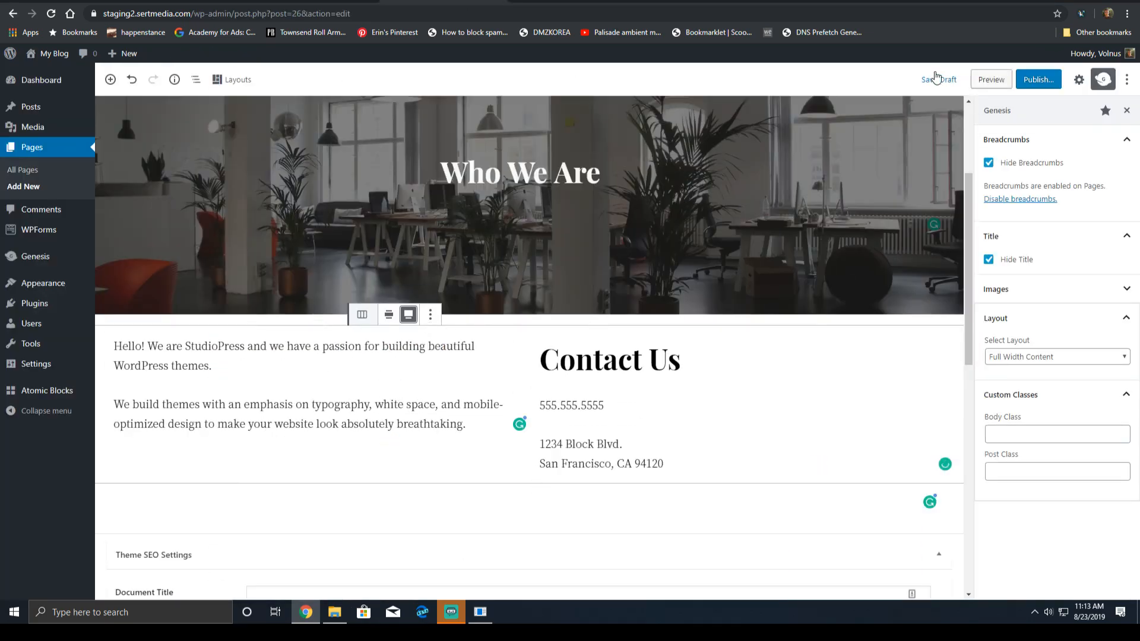
click(991, 79)
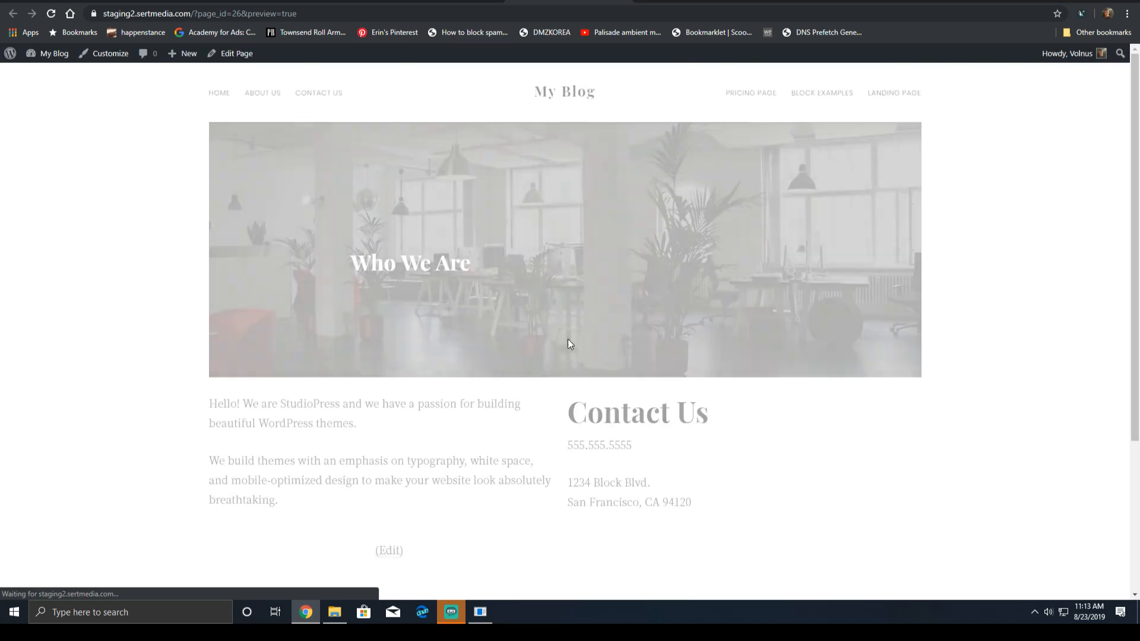
click(466, 2)
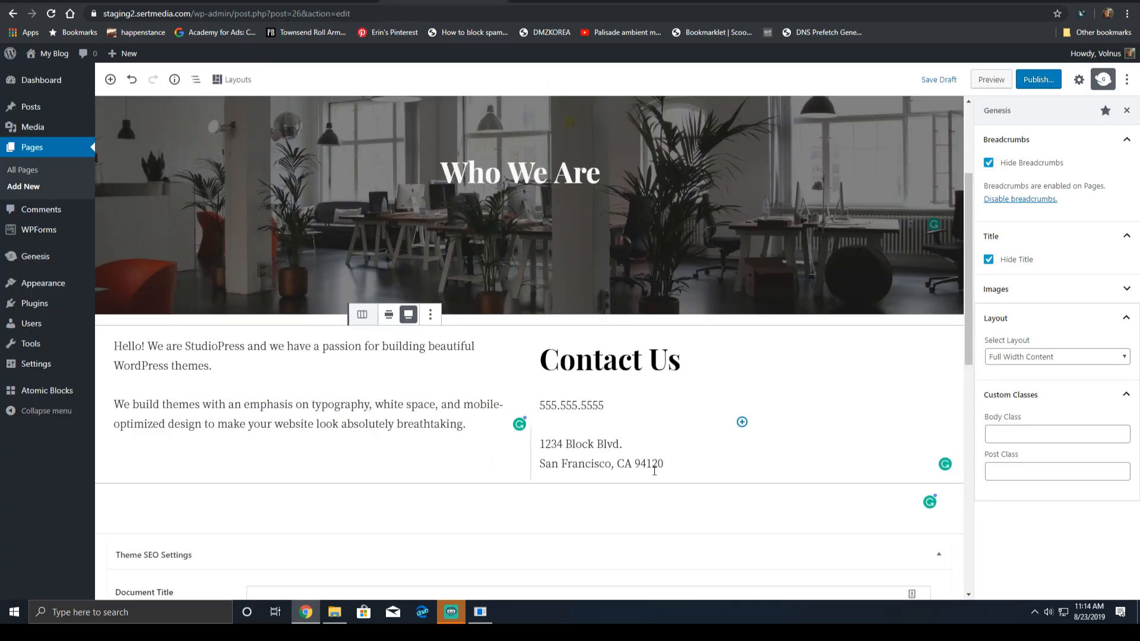
- Examine the options of the columns block, its contents and the page's image settings
click(570, 464)
click(469, 452)
click(453, 424)
click(440, 486)
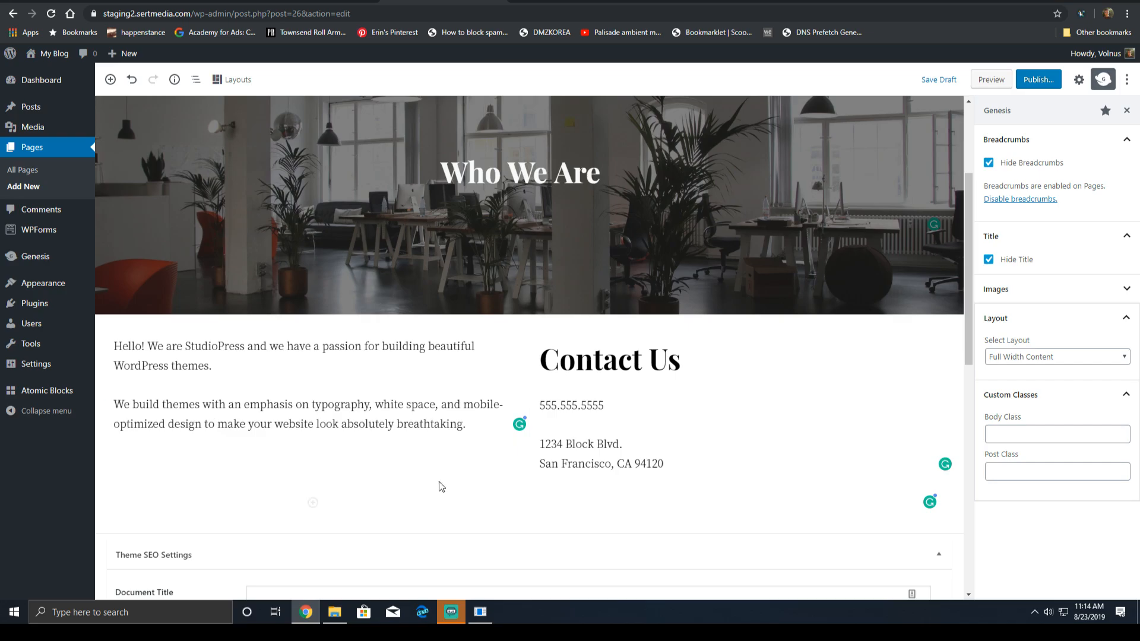
click(449, 475)
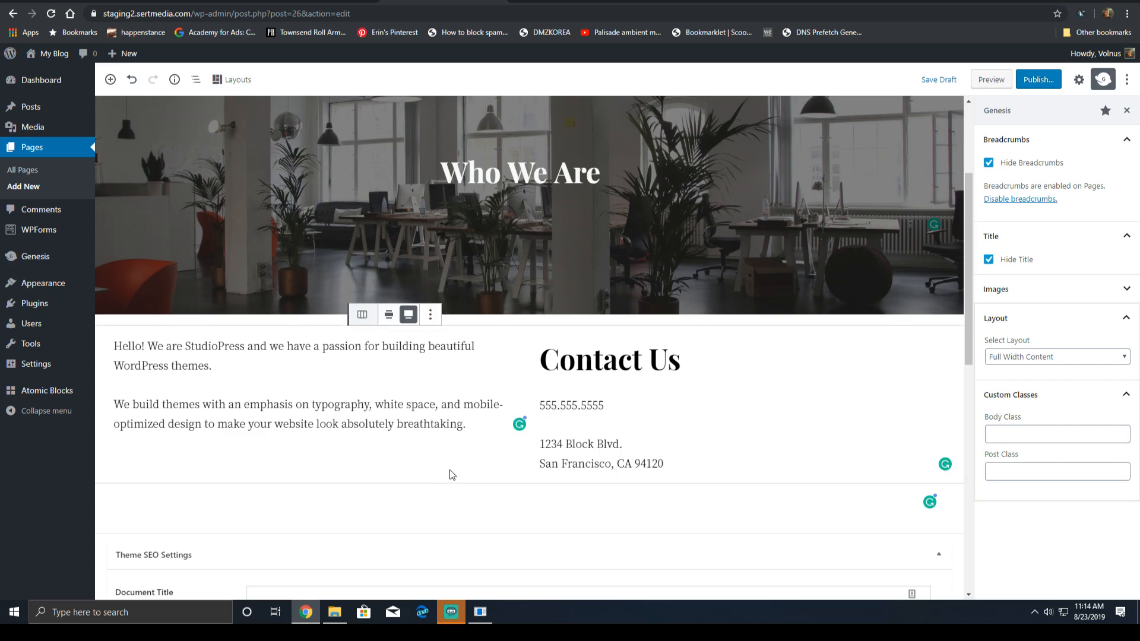
click(431, 318)
click(363, 319)
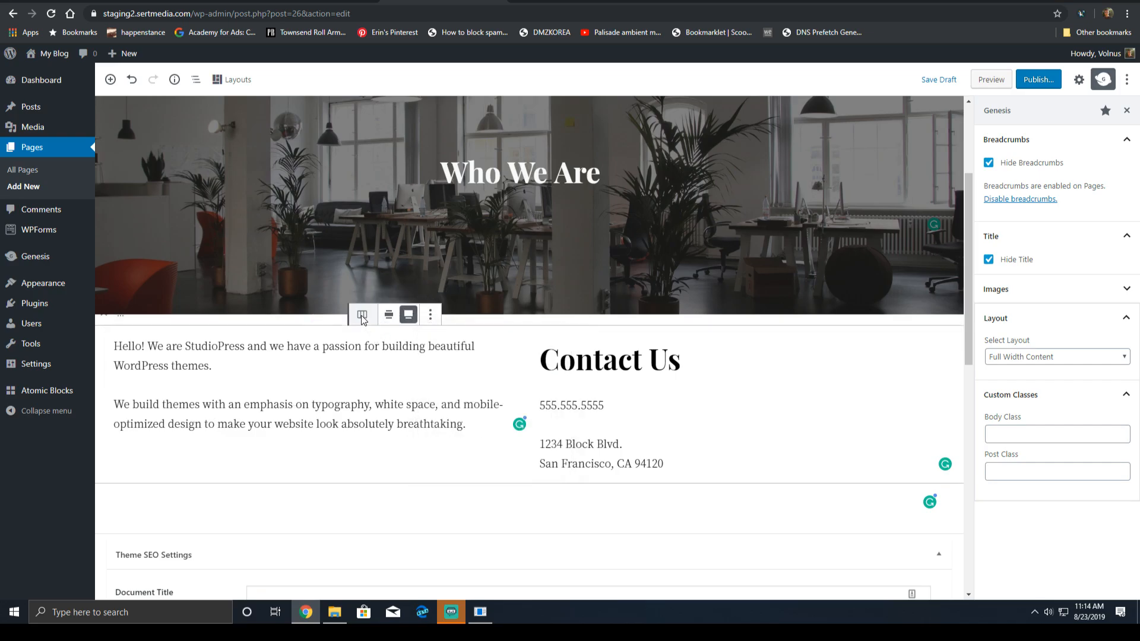
click(1013, 291)
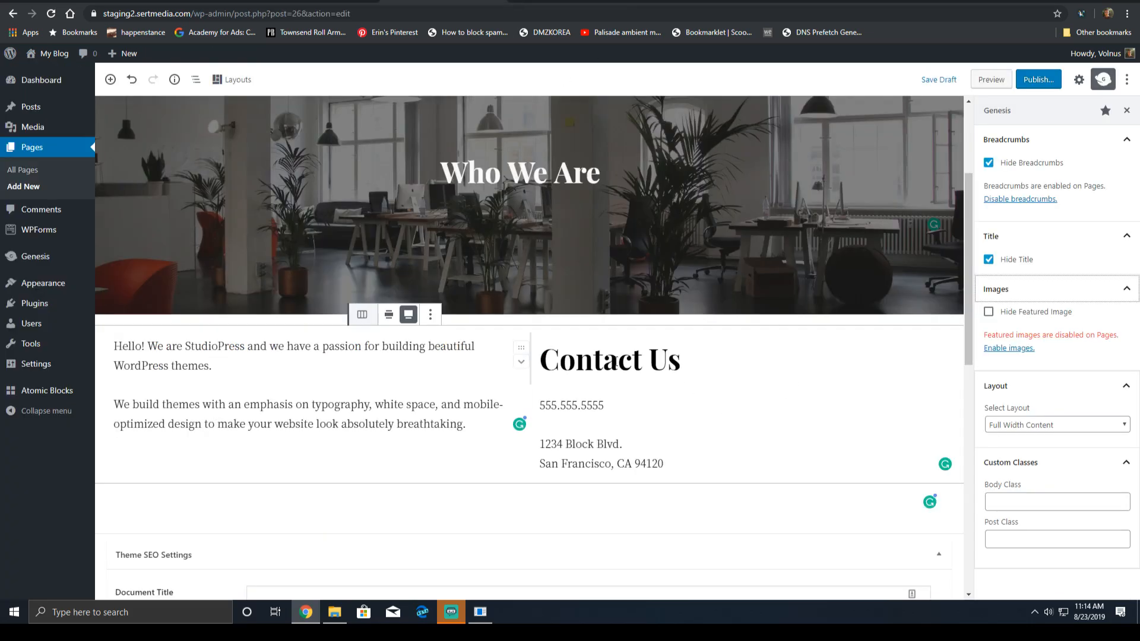
- Check the block options of the second column's contents and delete its heading and contact details
click(618, 360)
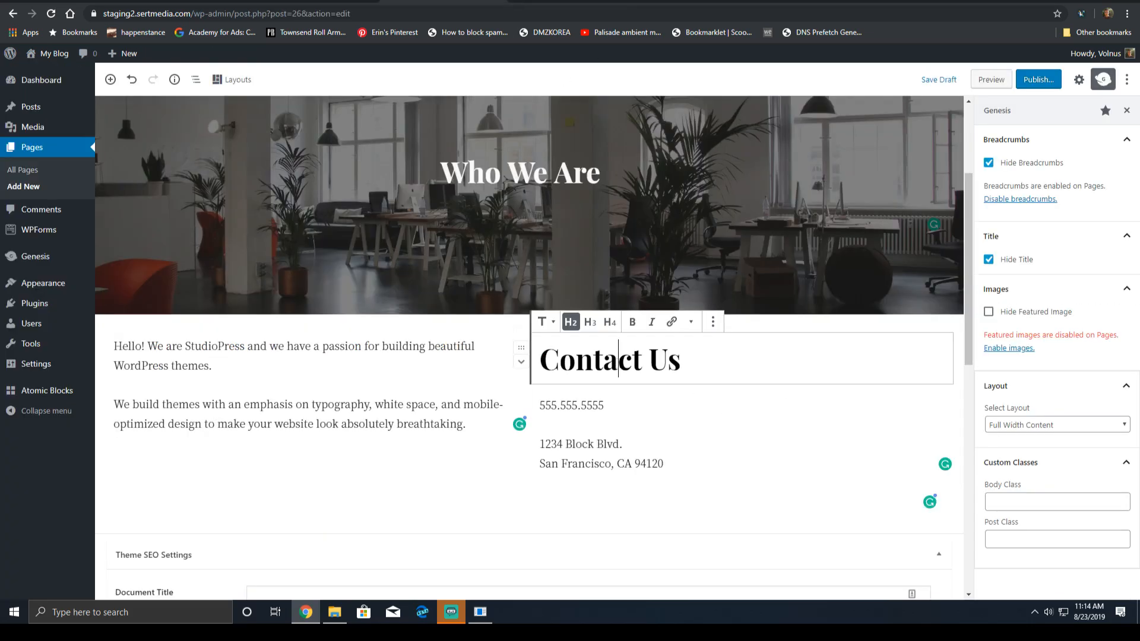
drag(687, 469, 647, 325)
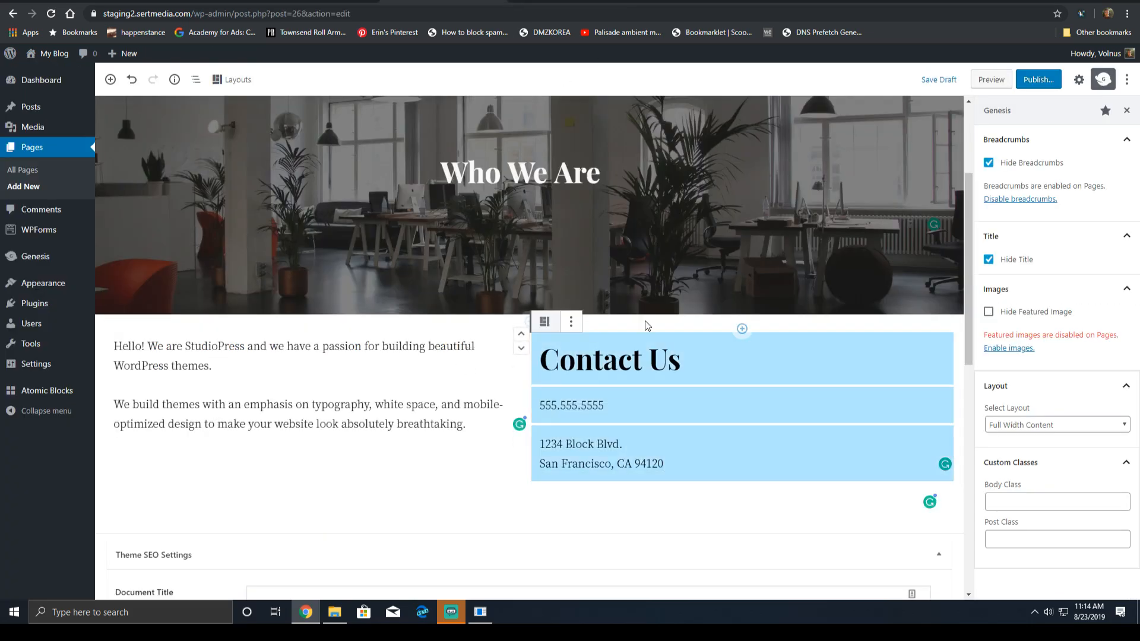
click(571, 324)
click(571, 323)
drag(710, 466, 529, 373)
key(Delete)
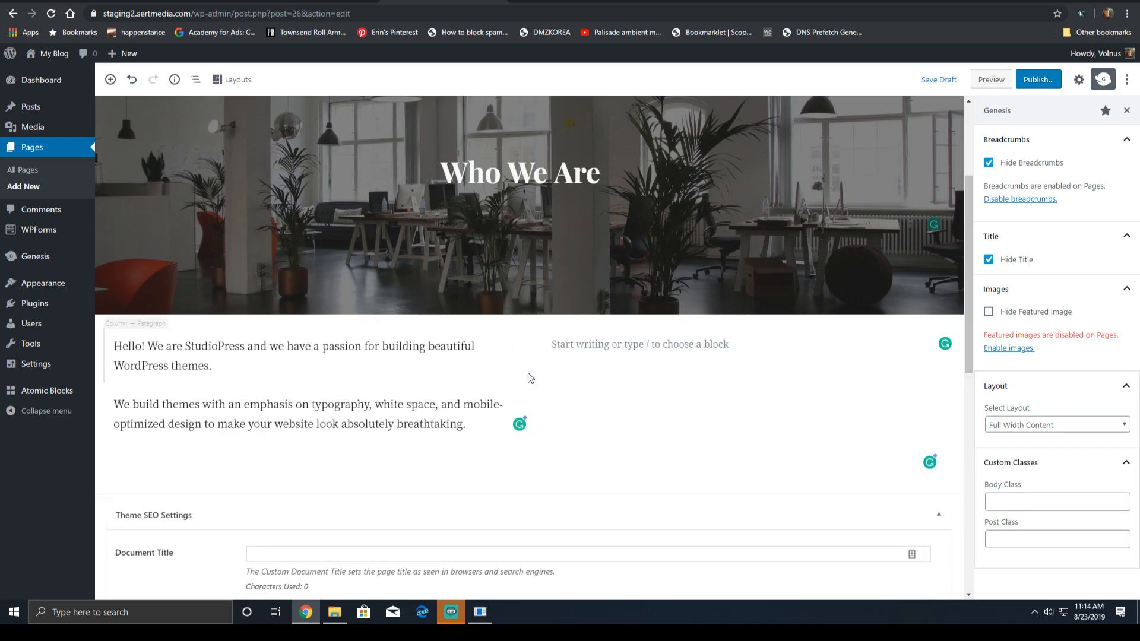
- Inspect the options of the first column's paragraphs and of the empty block in the second column
click(706, 345)
click(429, 357)
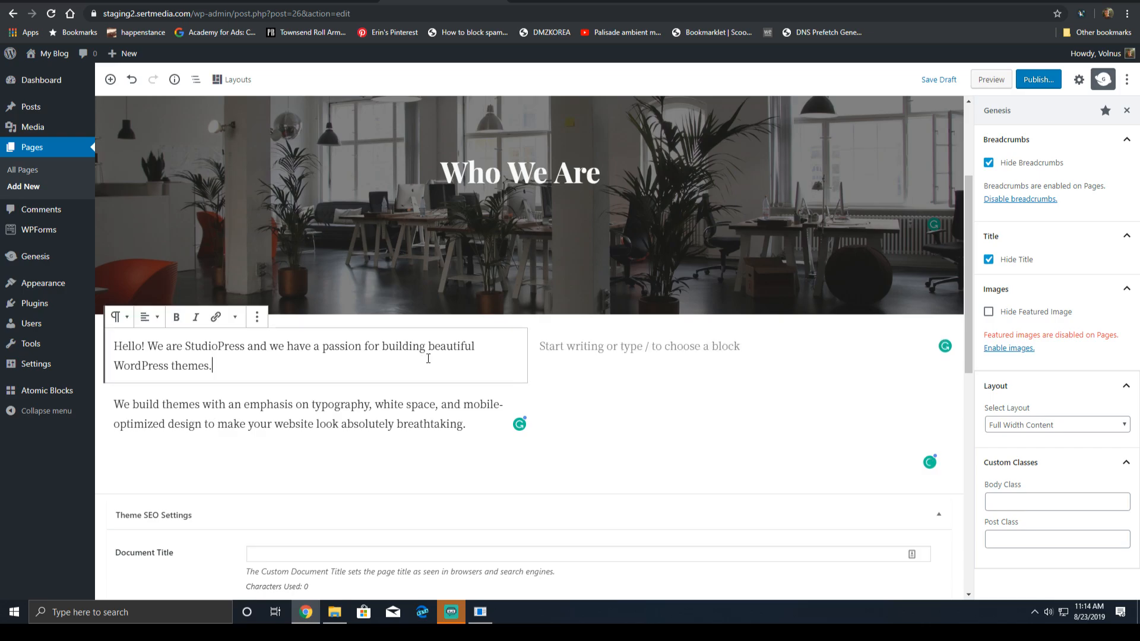
click(425, 405)
click(649, 350)
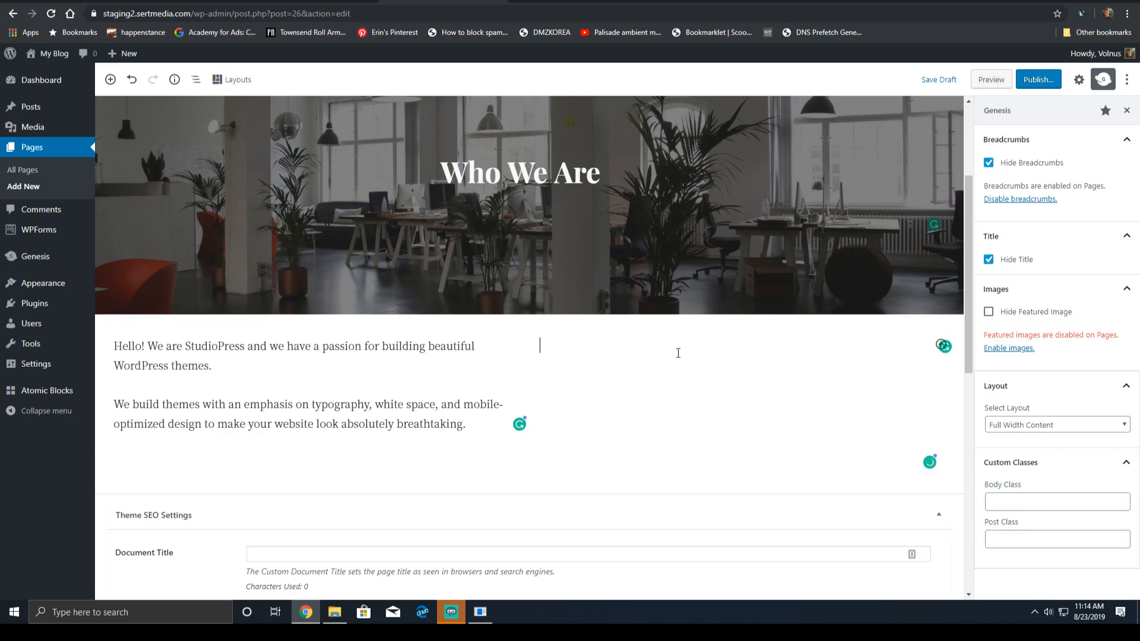
click(682, 377)
click(677, 347)
click(609, 346)
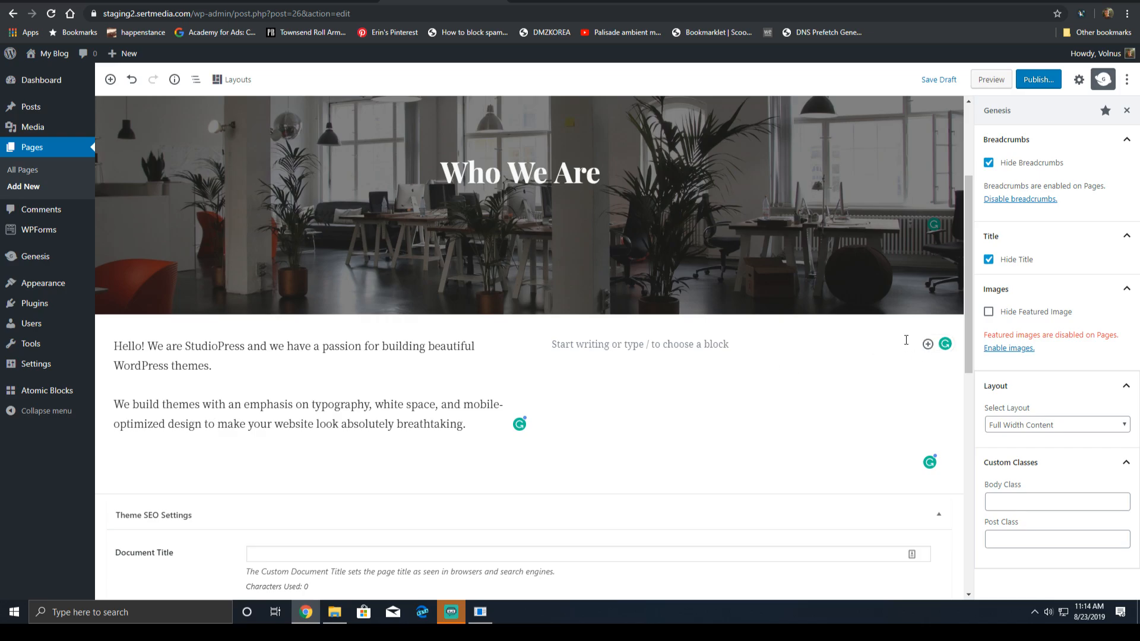
- Add the H2 heading "Contact Us" to the second column and preview the page
click(928, 345)
text(he)
click(754, 175)
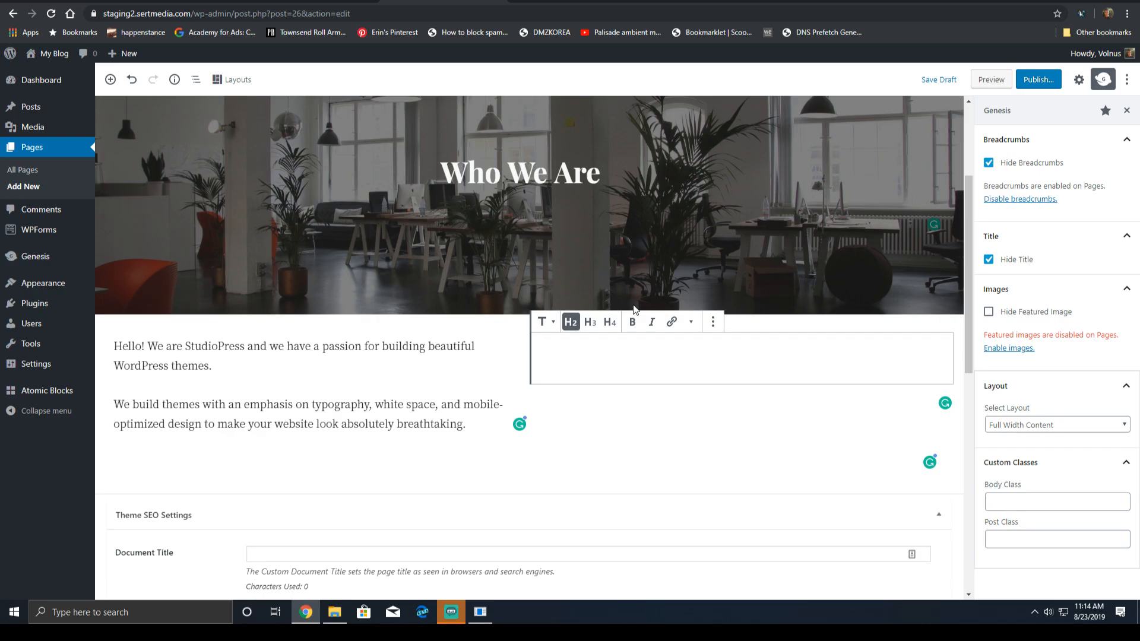
text(Conta)
key(BackSpace)
key(BackSpace)
key(BackSpace)
key(BackSpace)
key(BackSpace)
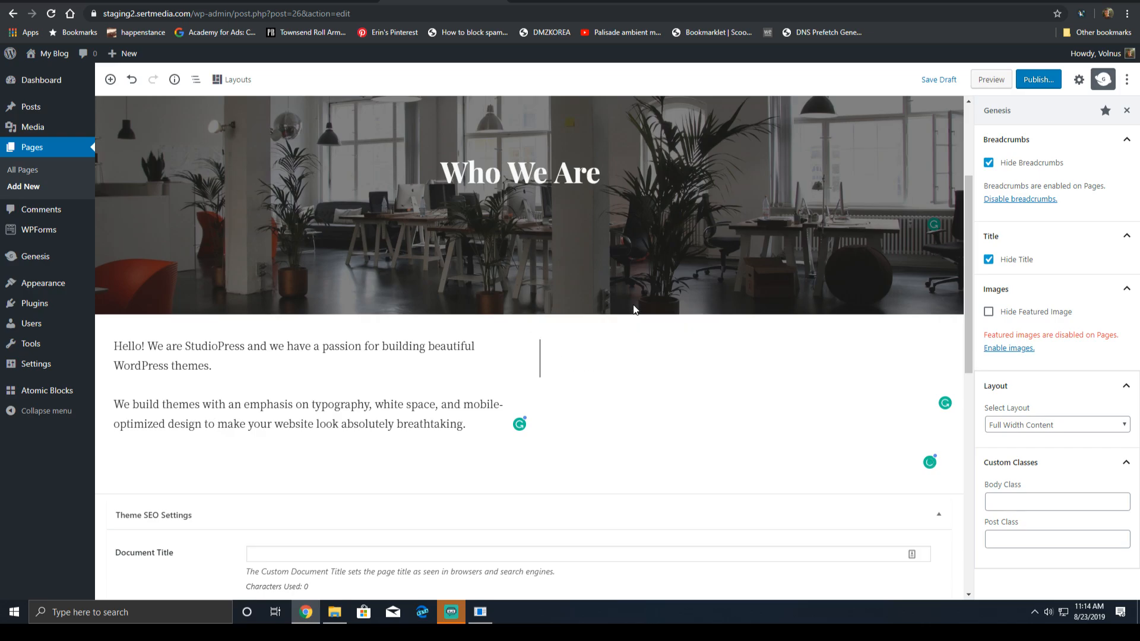
text(Contact Us)
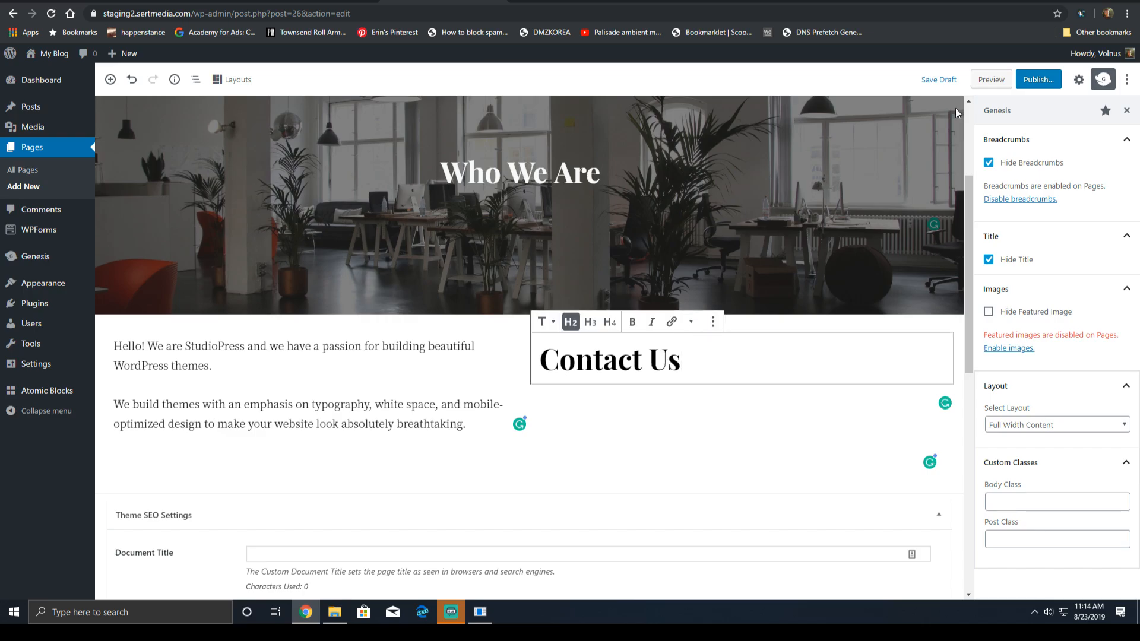
click(991, 79)
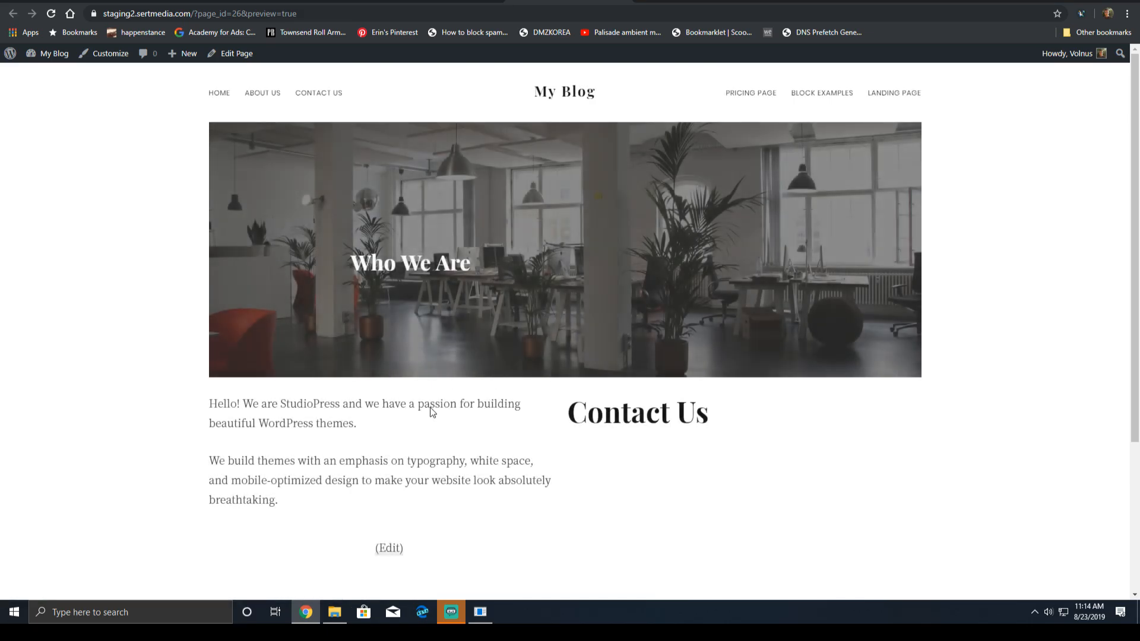
- Review the page preview, stop hiding the page title in the Genesis settings and preview the page again
scroll(522, 186, down, 3)
scroll(771, 191, up, 3)
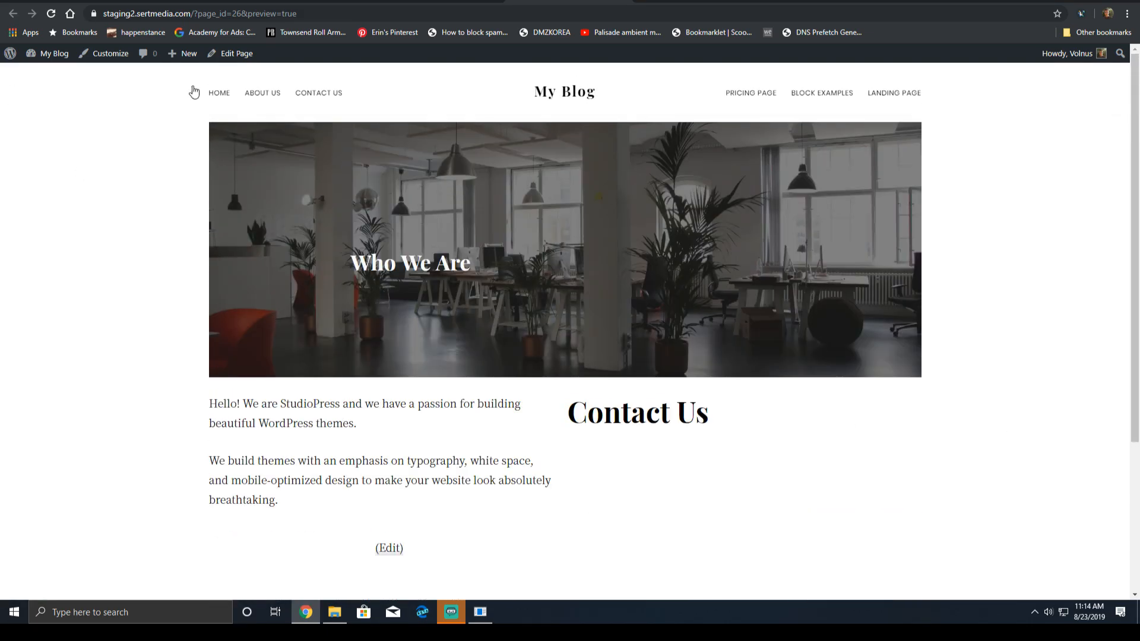
click(446, 2)
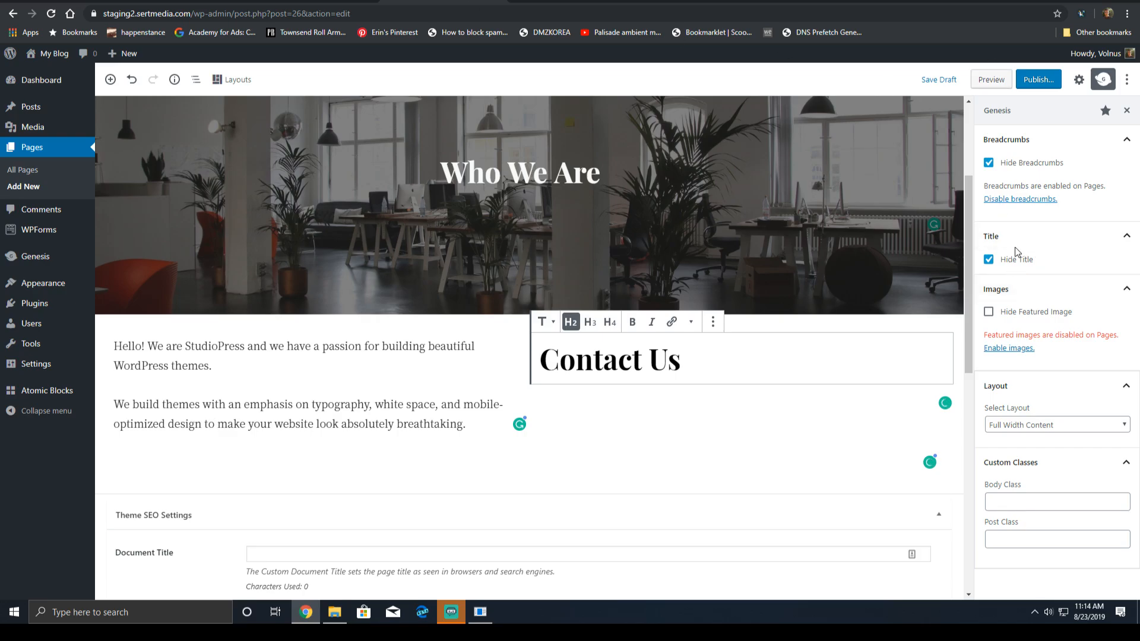
click(989, 260)
click(989, 81)
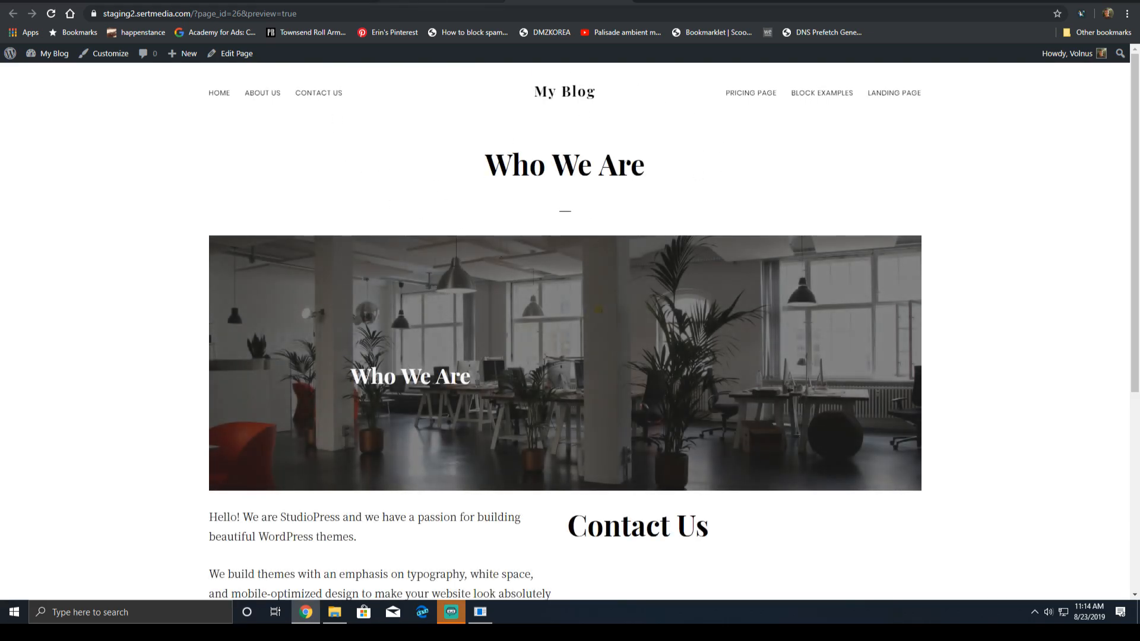
- Check the additional text formatting options of the cover heading "Who We Are" and return to the page preview
key(ctrl+w)
triple_click(386, 184)
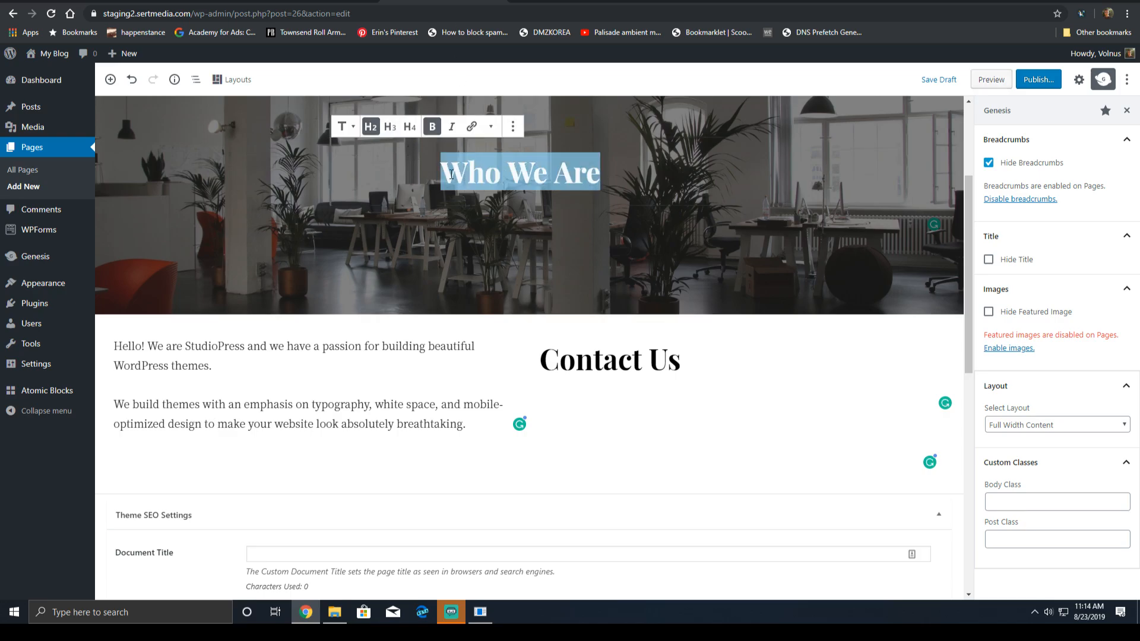
click(492, 127)
click(493, 126)
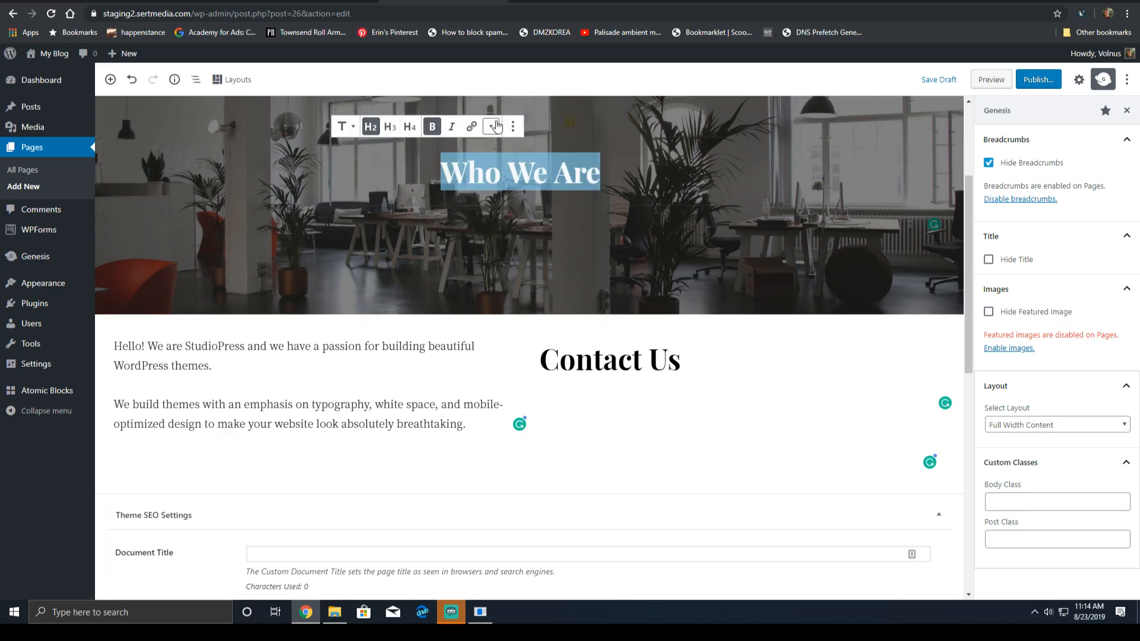
click(494, 126)
click(496, 126)
click(527, 0)
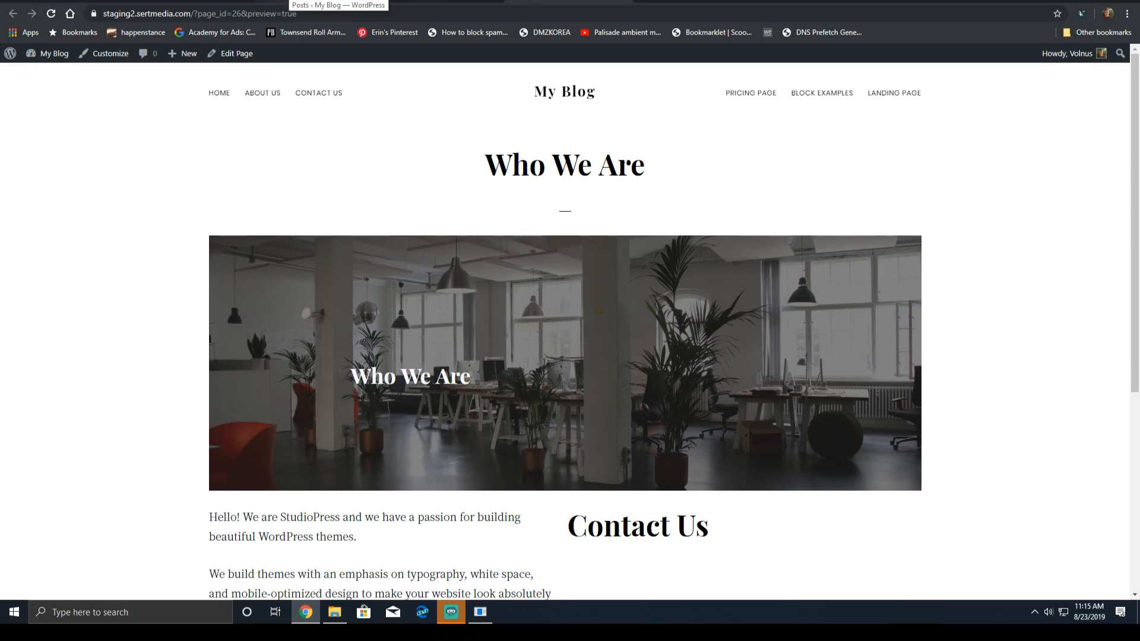
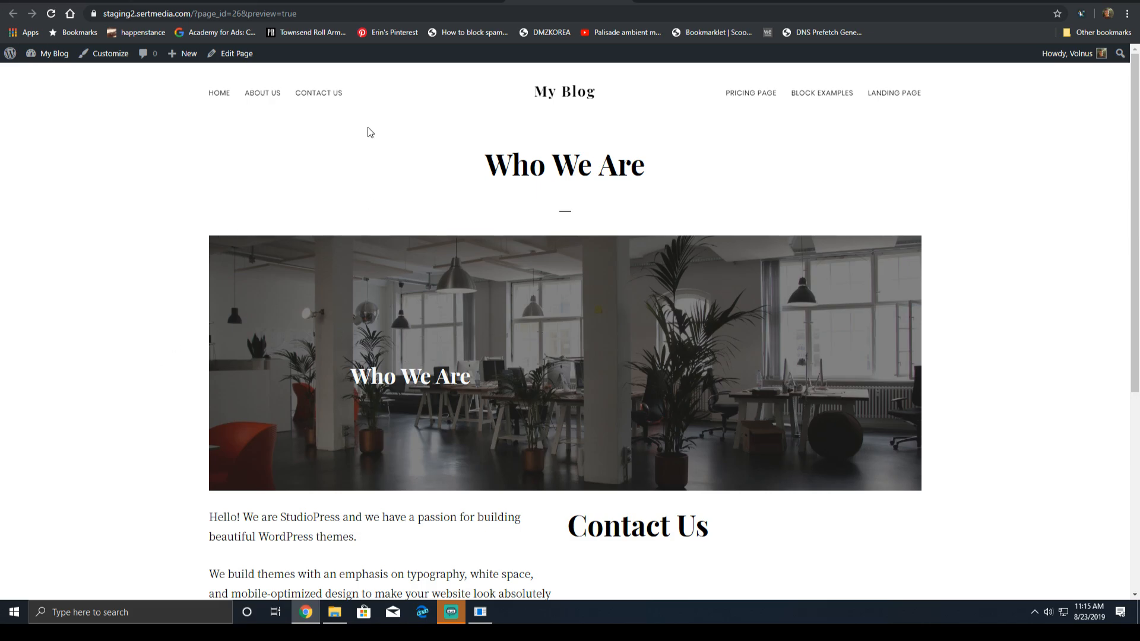
- Switch to the StudioPress Genesis 3.1 article and review its starter packs, developer documentation and child theme feature sections
click(72, 1)
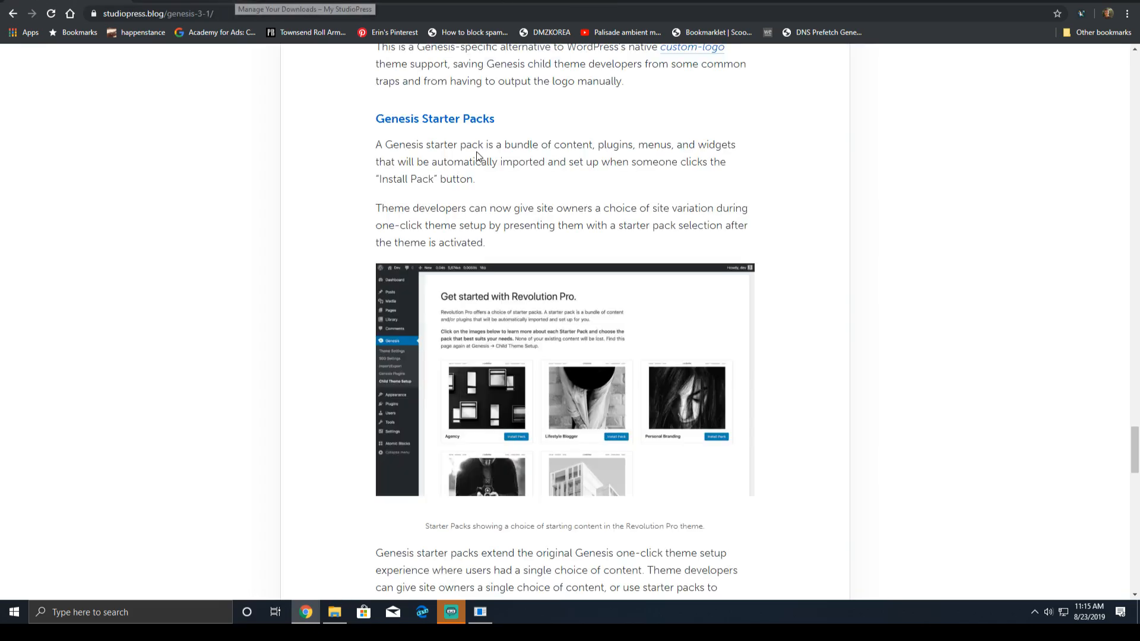
drag(557, 130, 301, 119)
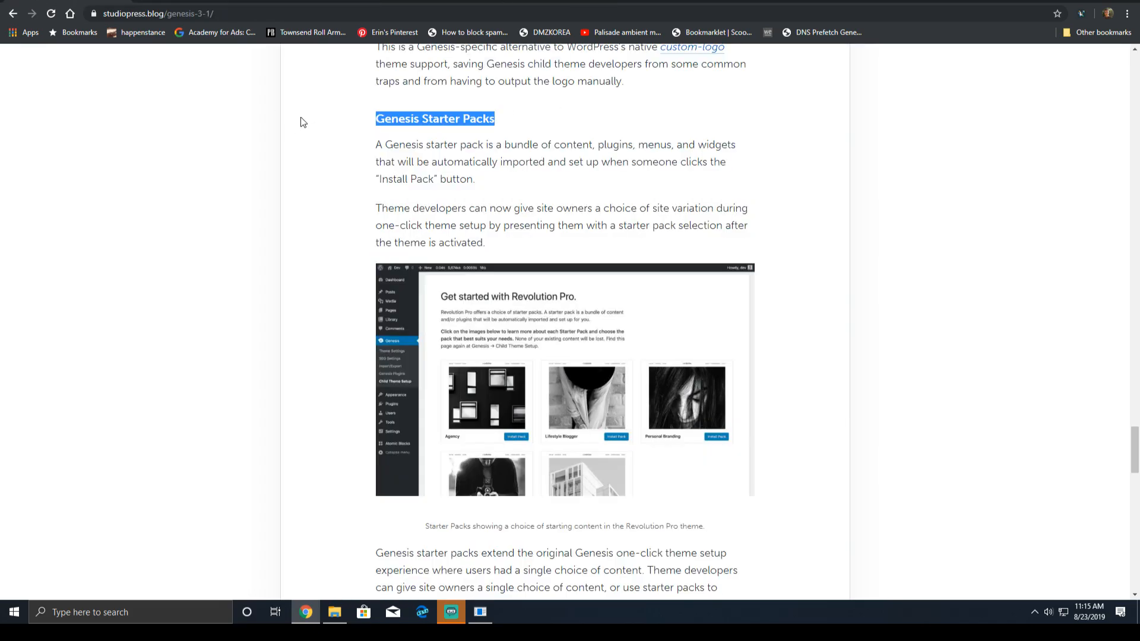
scroll(379, 191, down, 8)
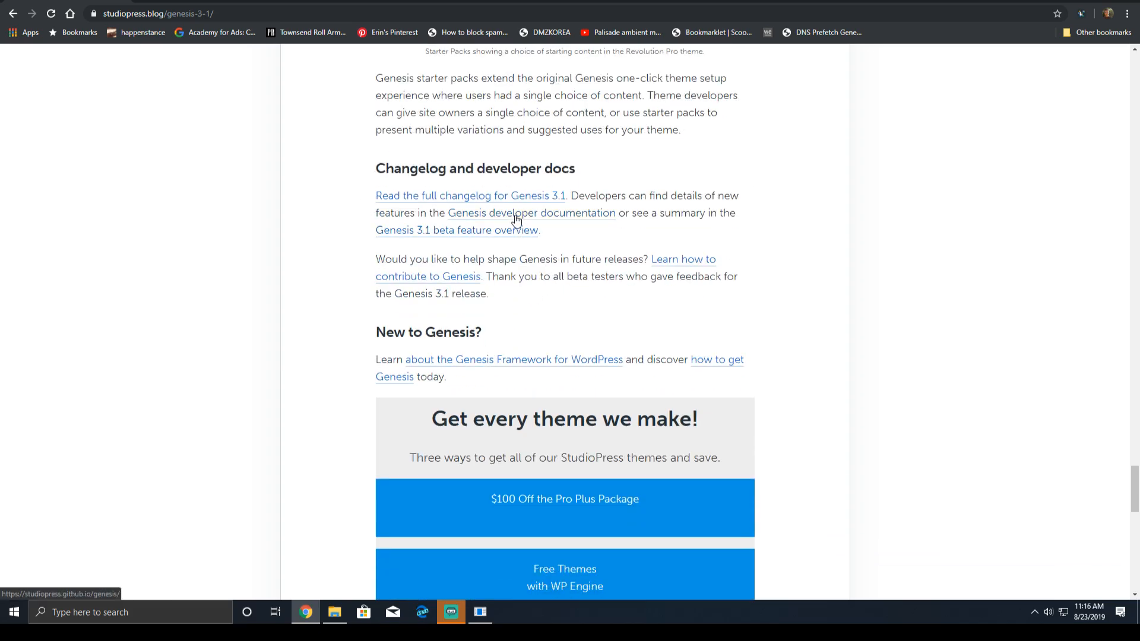
scroll(318, 315, up, 9)
scroll(319, 315, up, 20)
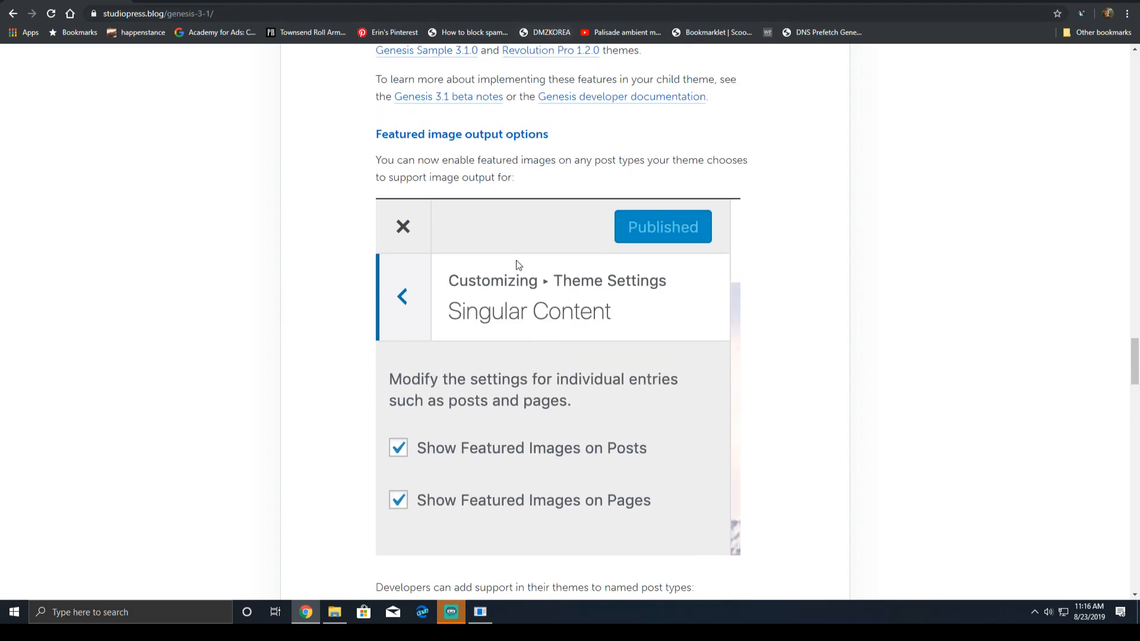
scroll(519, 265, up, 3)
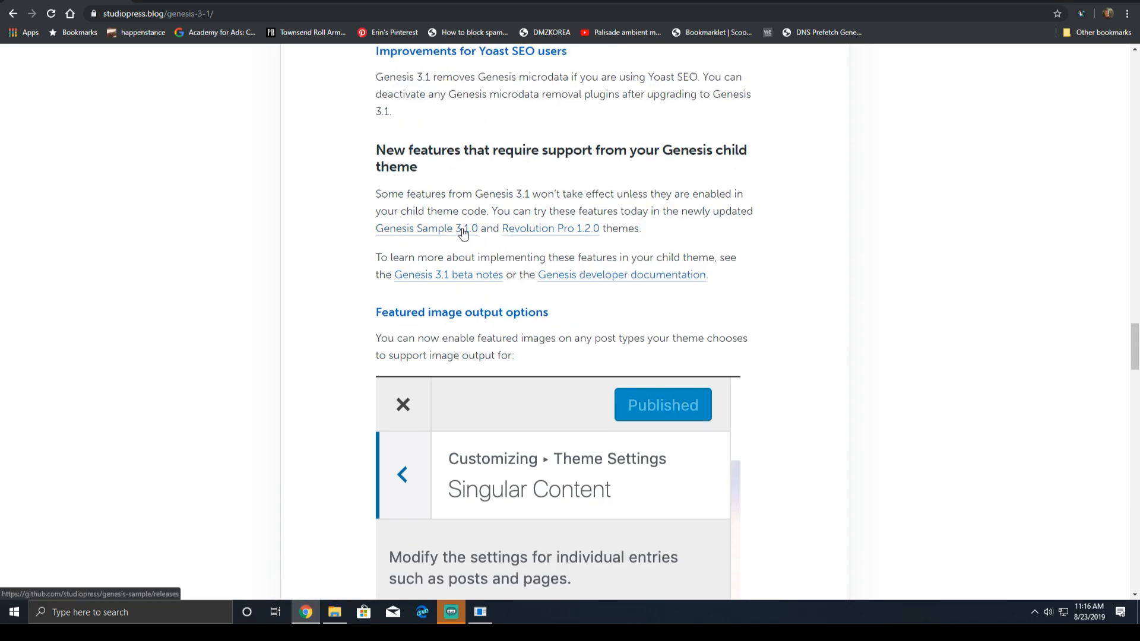